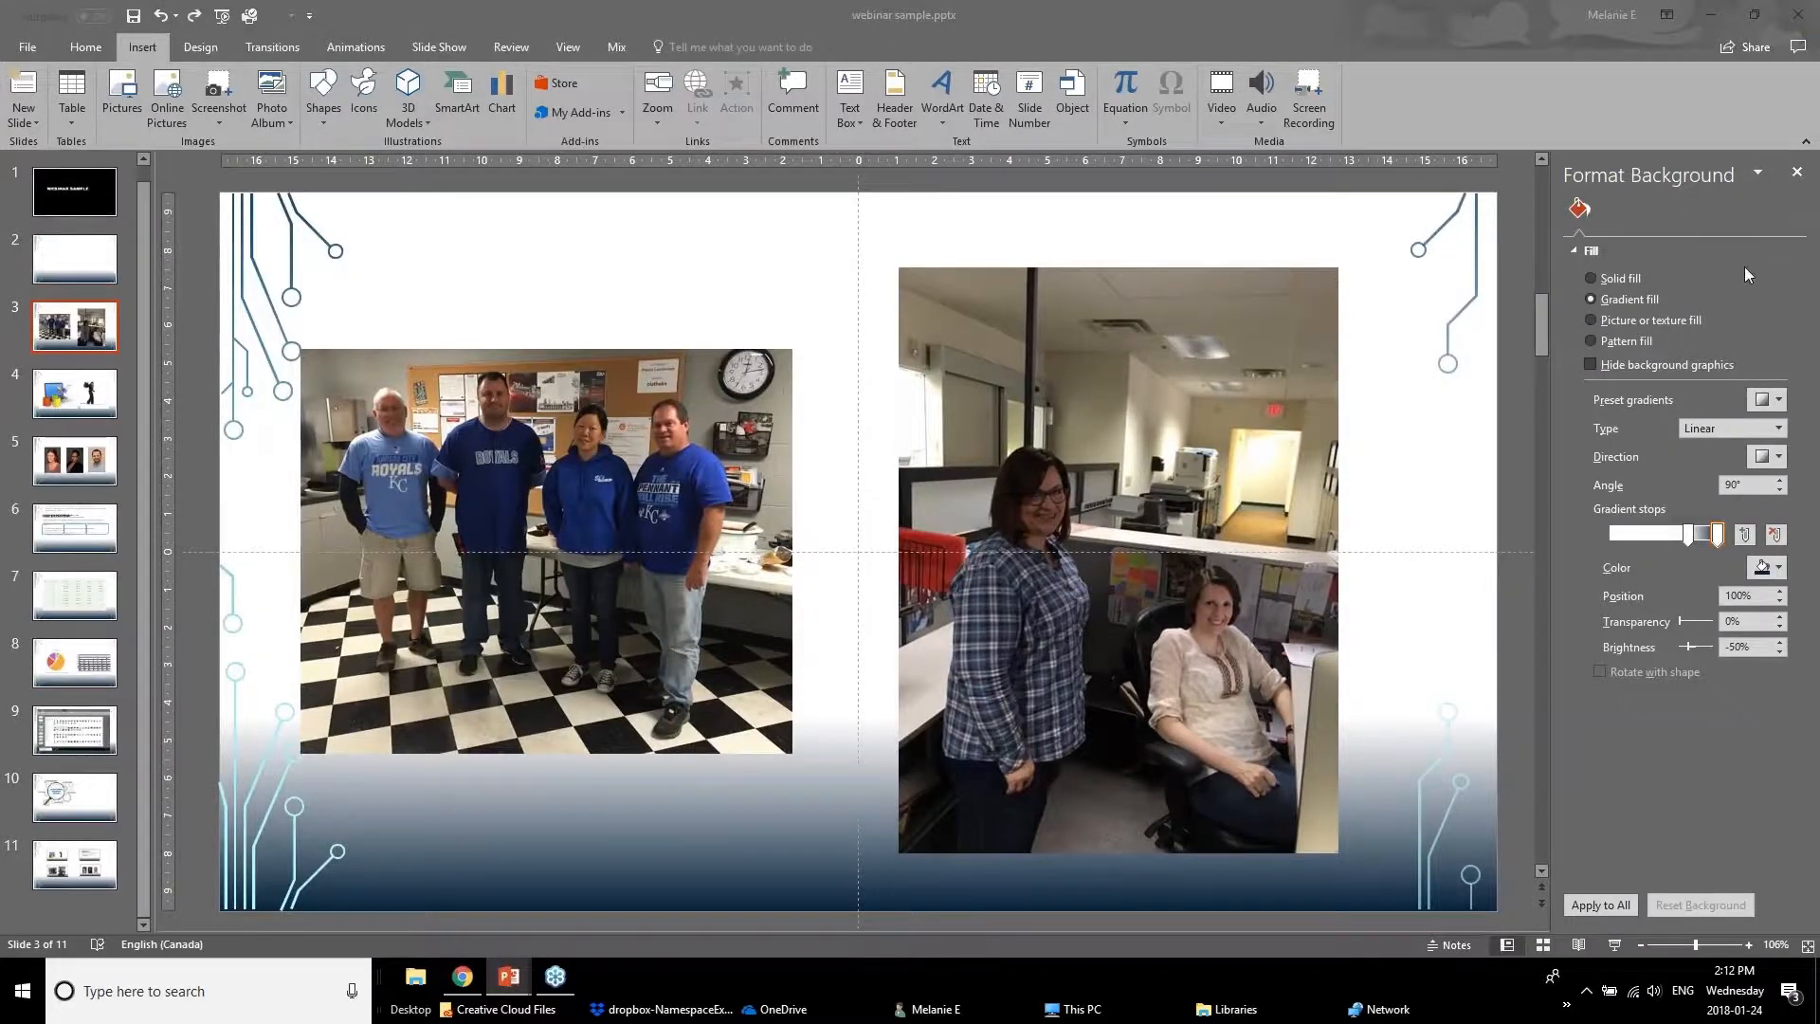
Close the background formatting pane and brighten the photo of four people with the Brightness +40%, Contrast 0% correction
click(1797, 173)
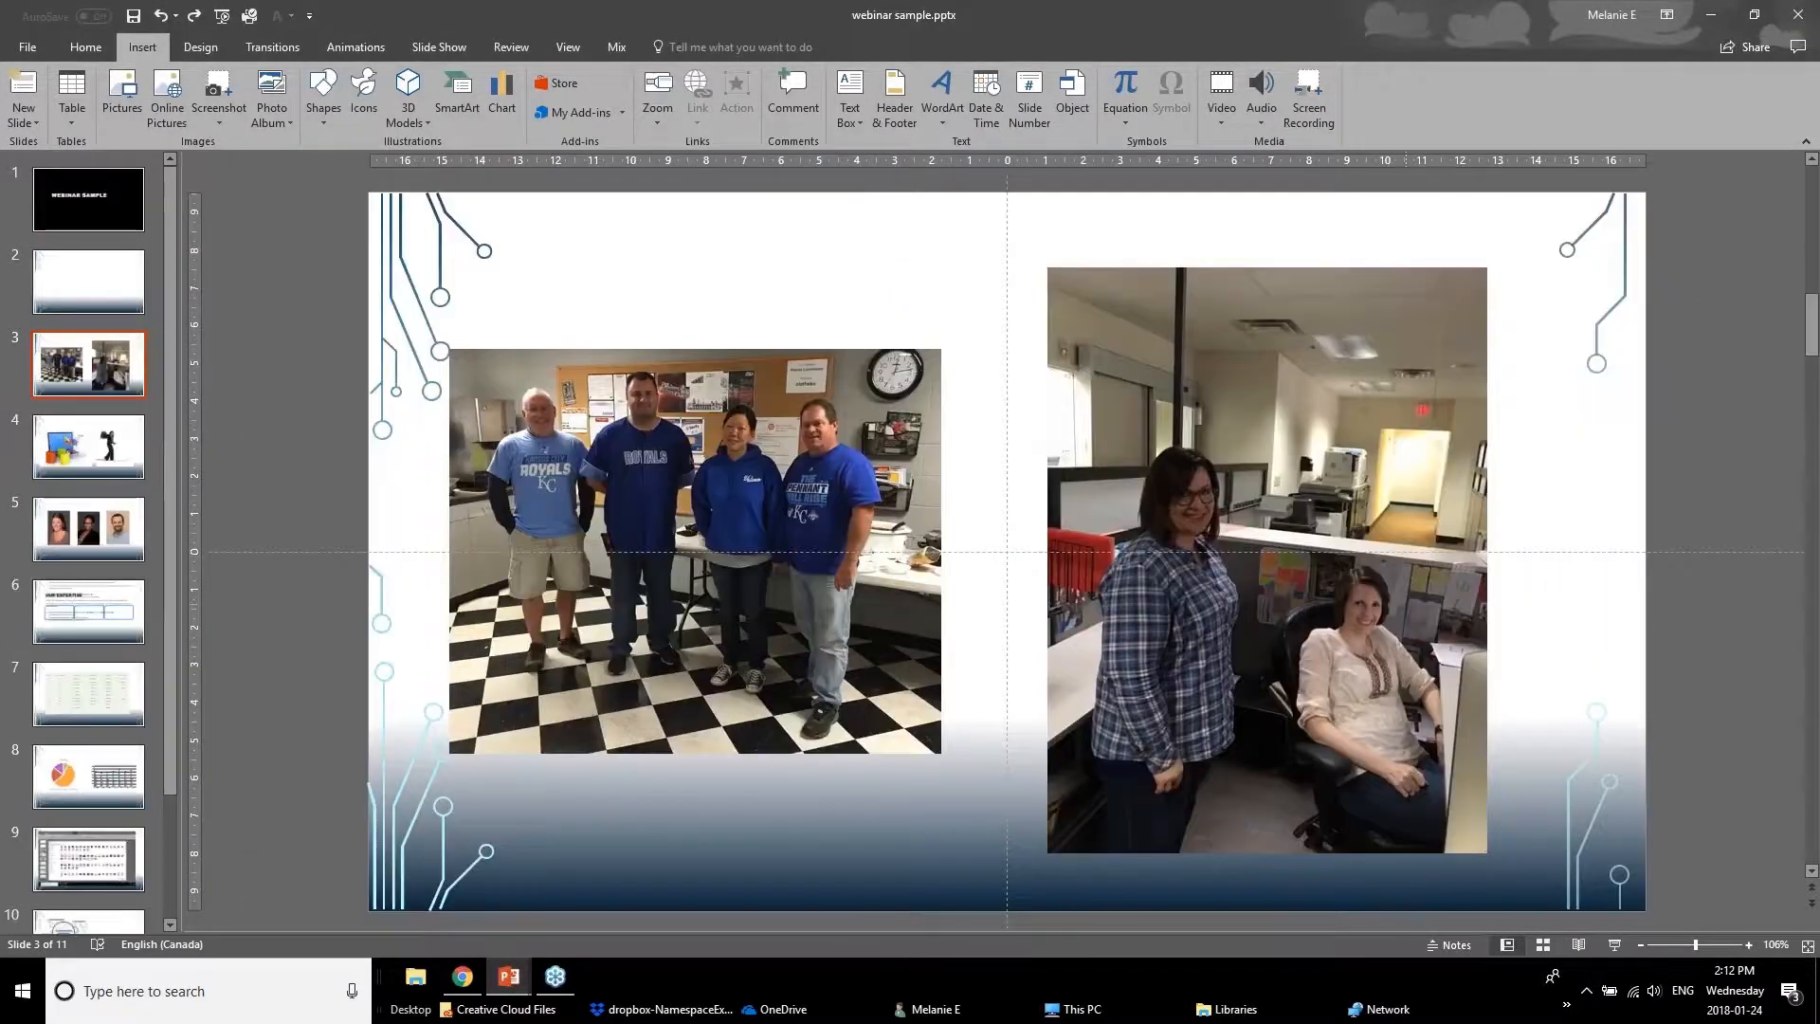
click(728, 503)
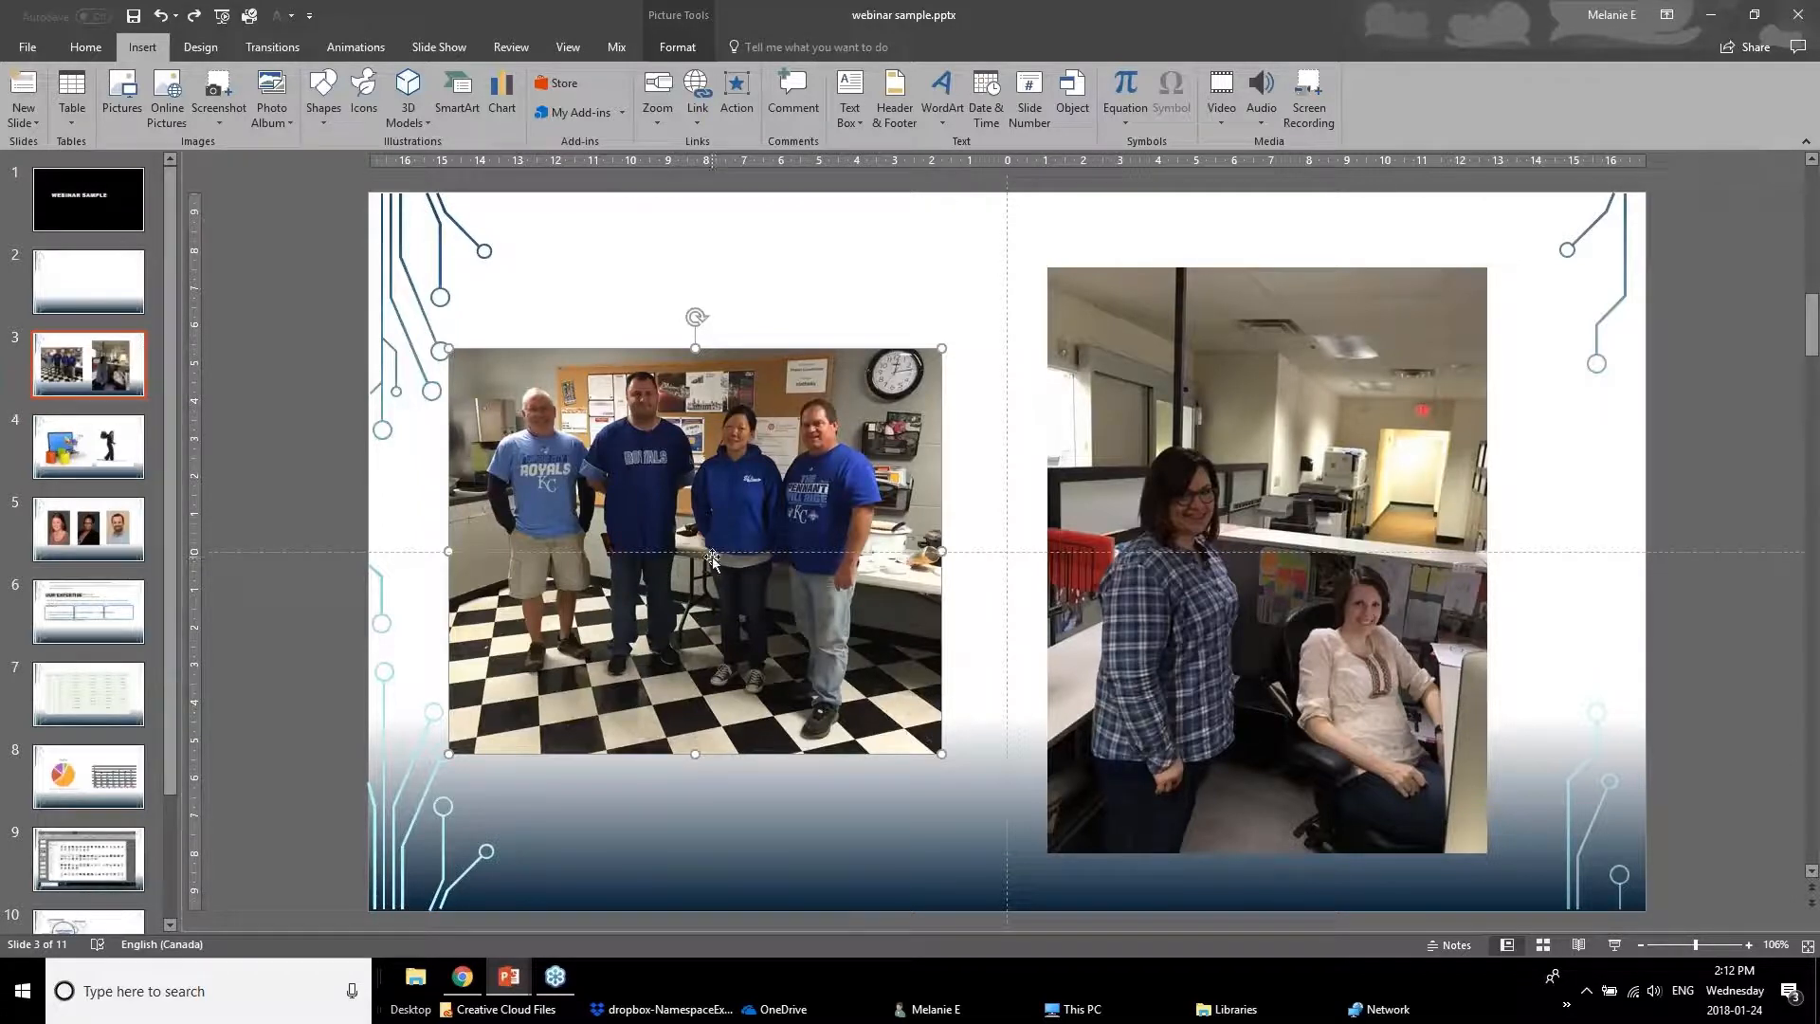
click(685, 23)
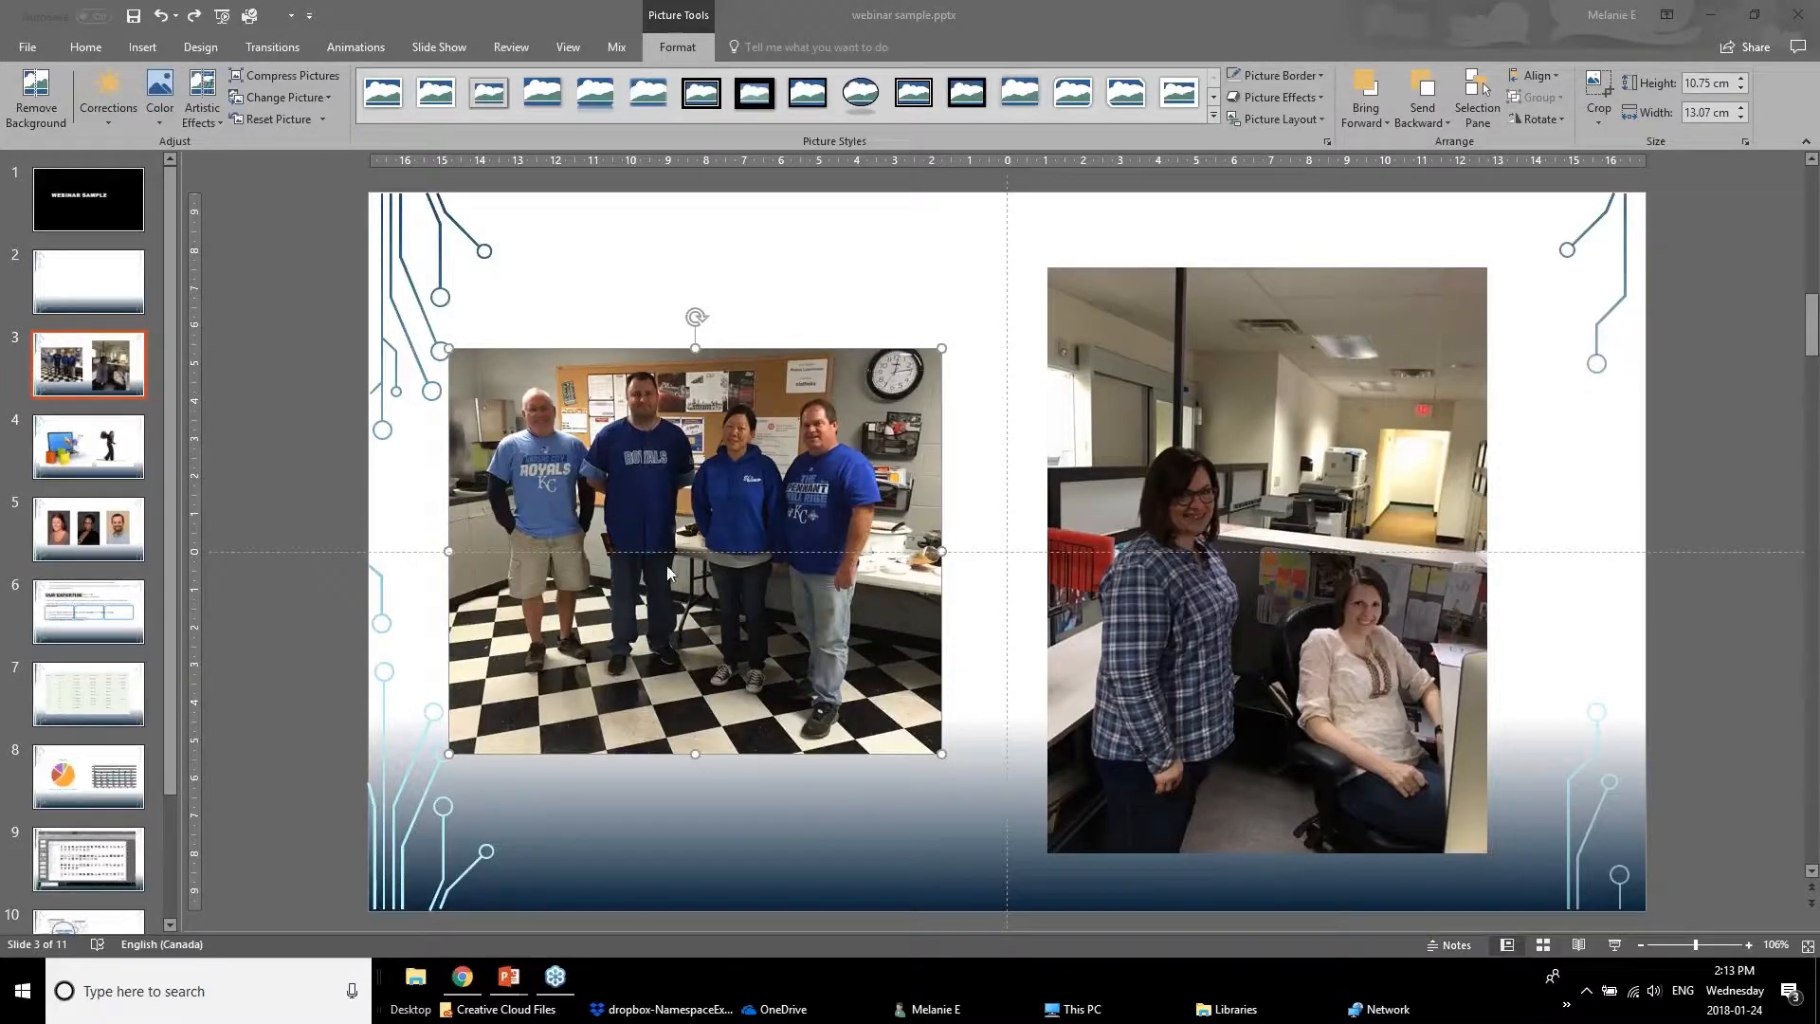
click(110, 114)
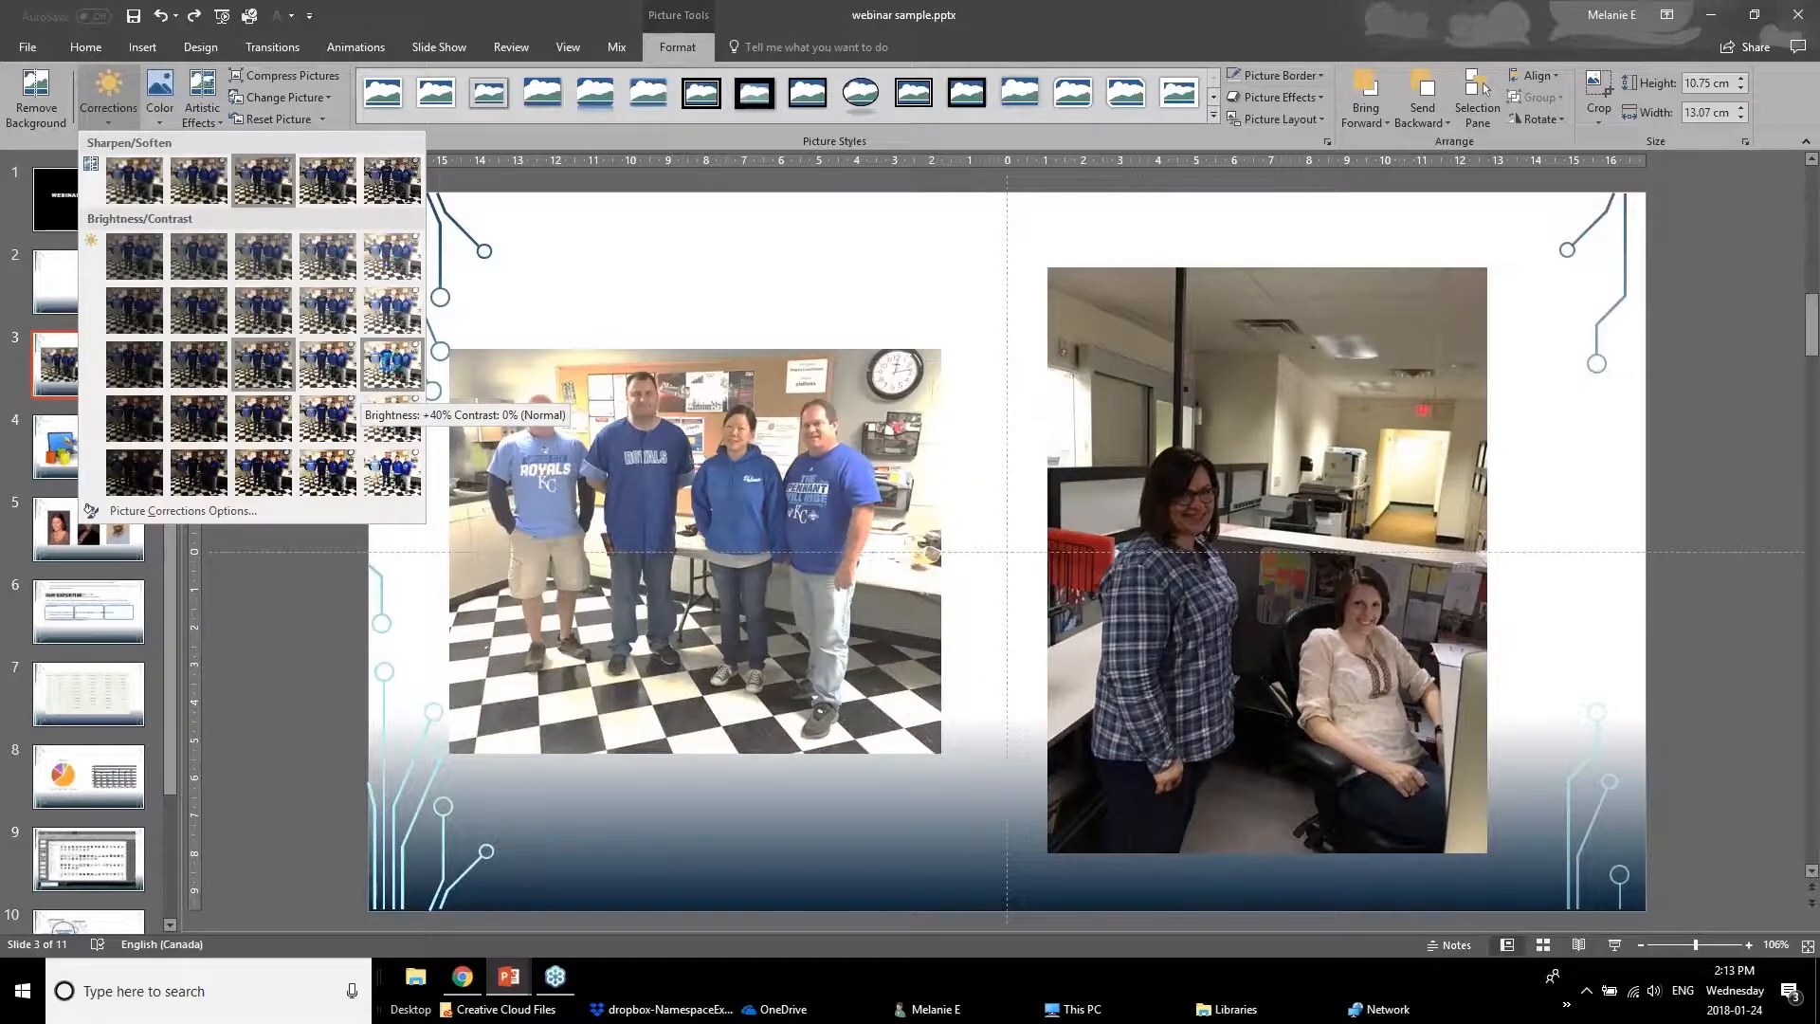
click(393, 368)
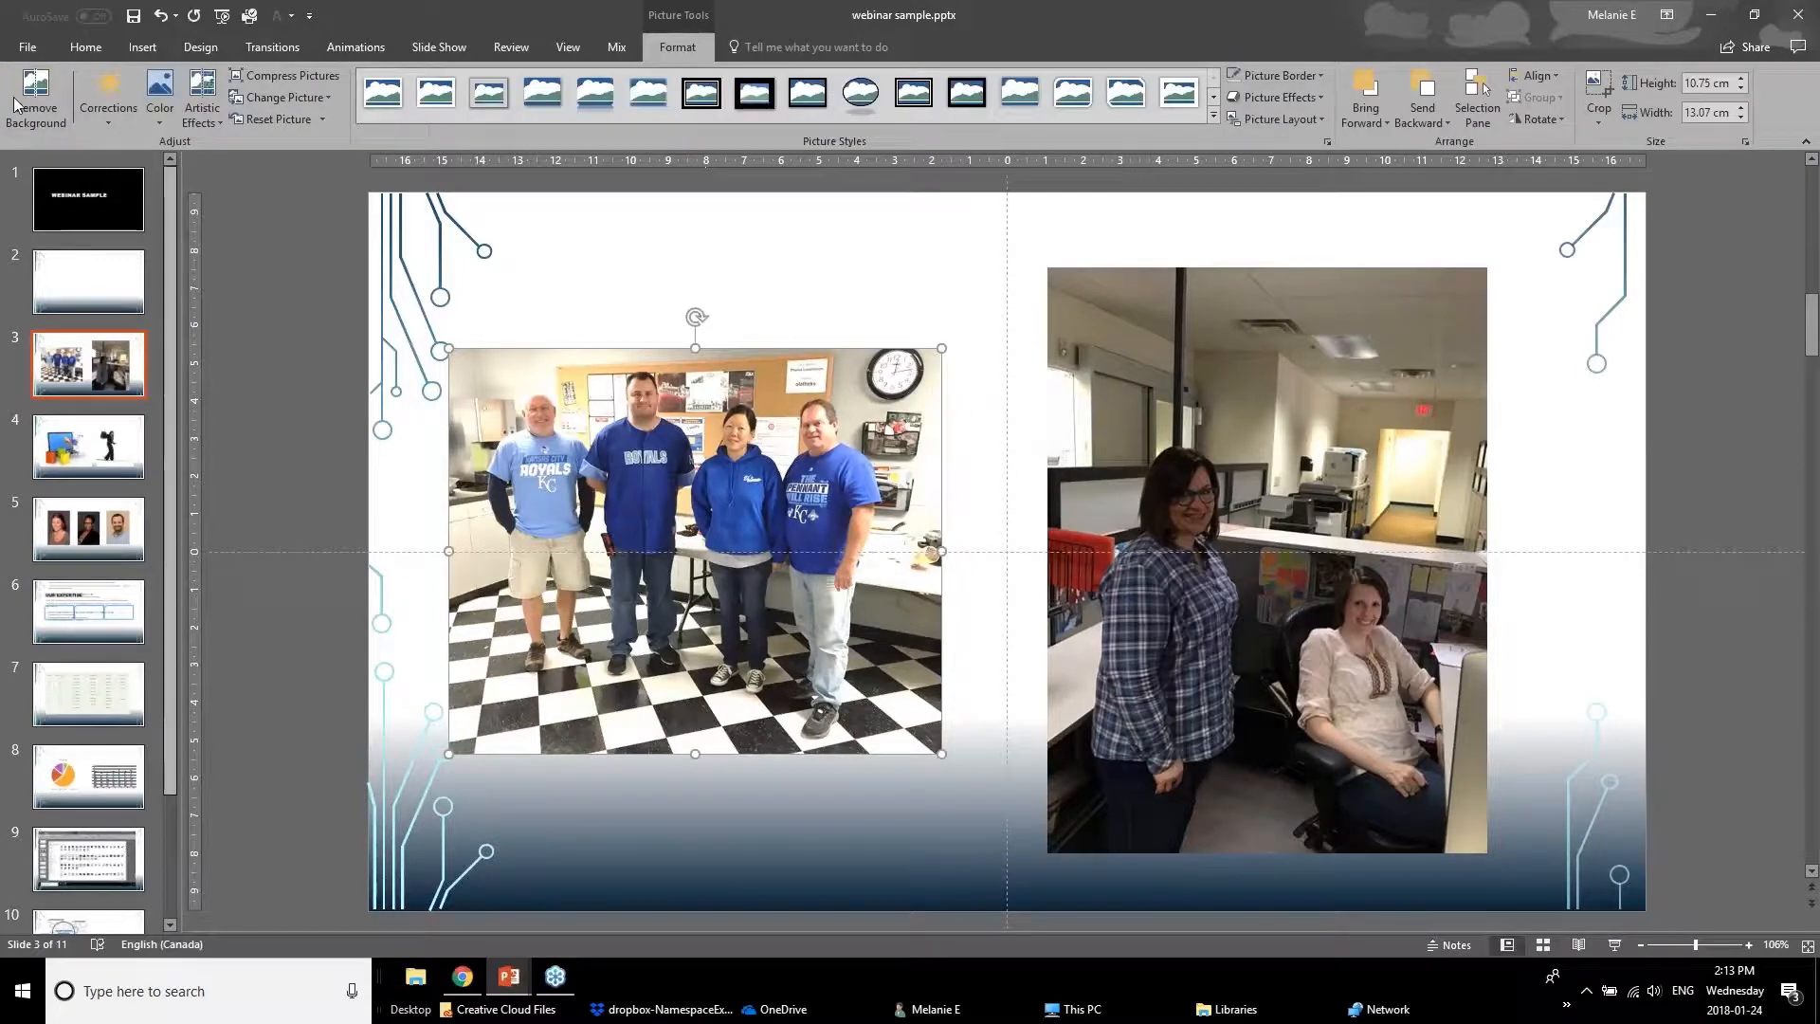
Reduce the color saturation of the four-person photo with the second-lowest saturation preset
click(157, 102)
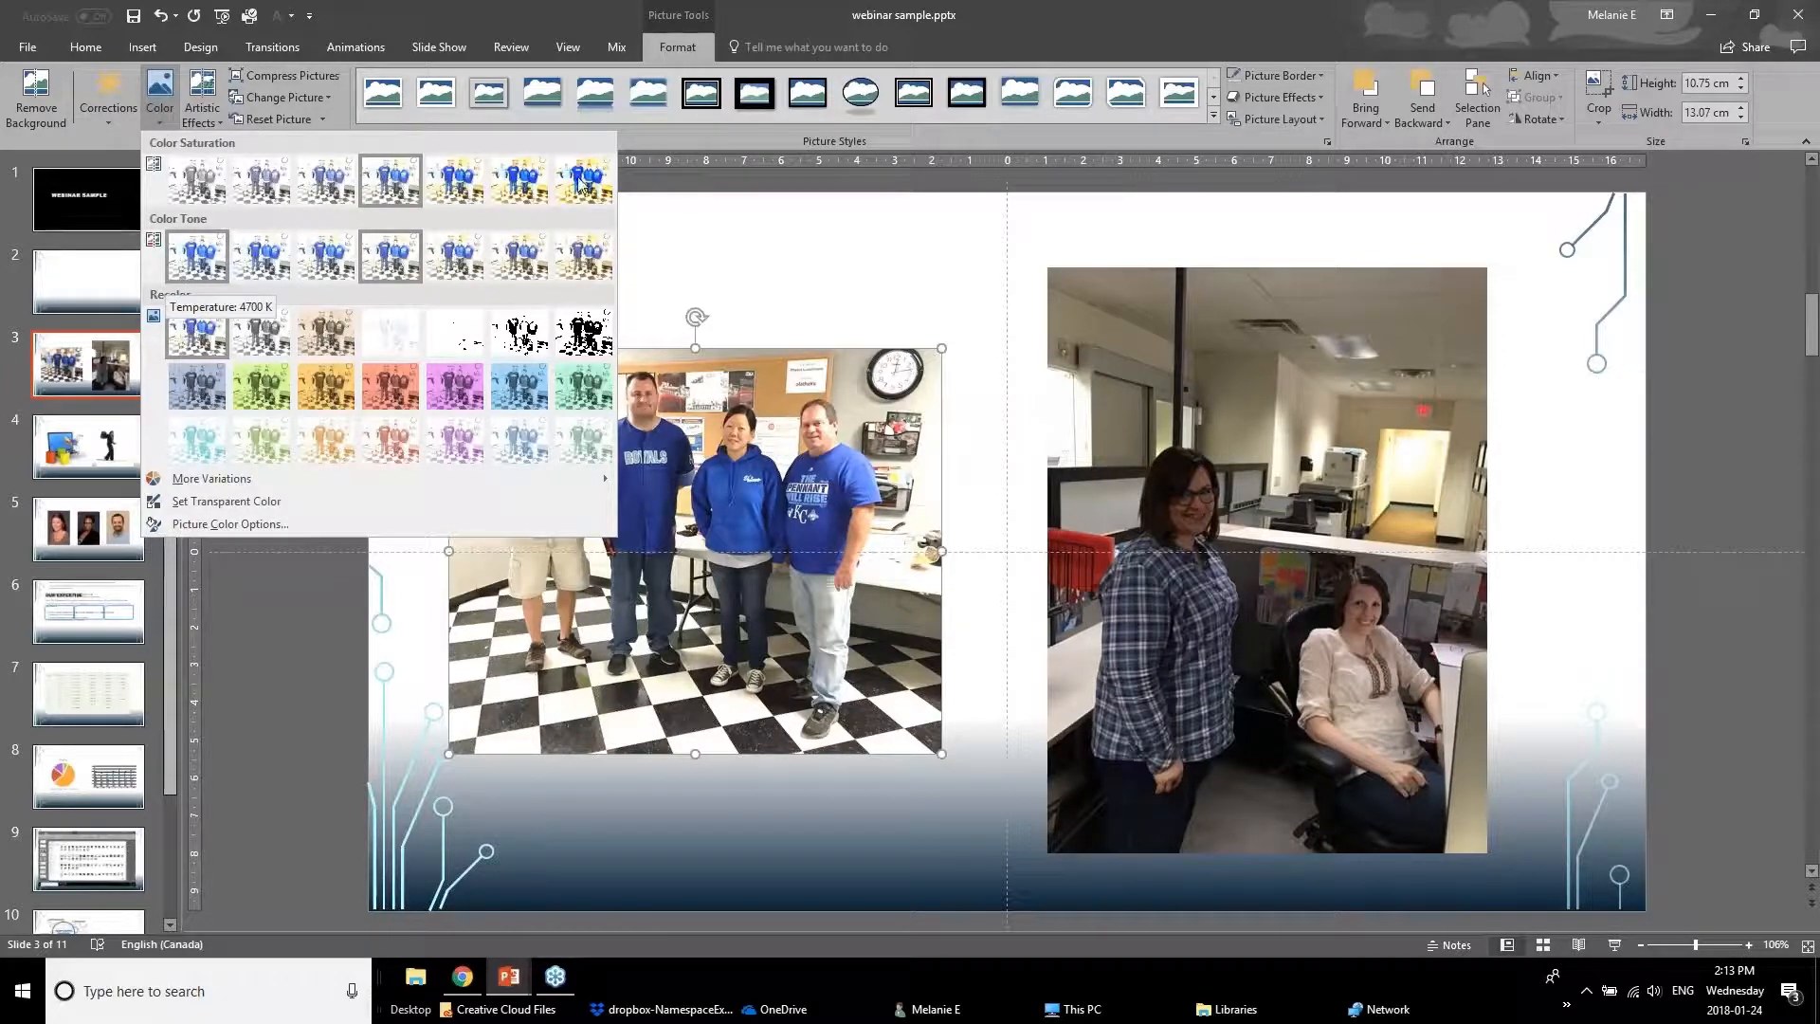
click(261, 194)
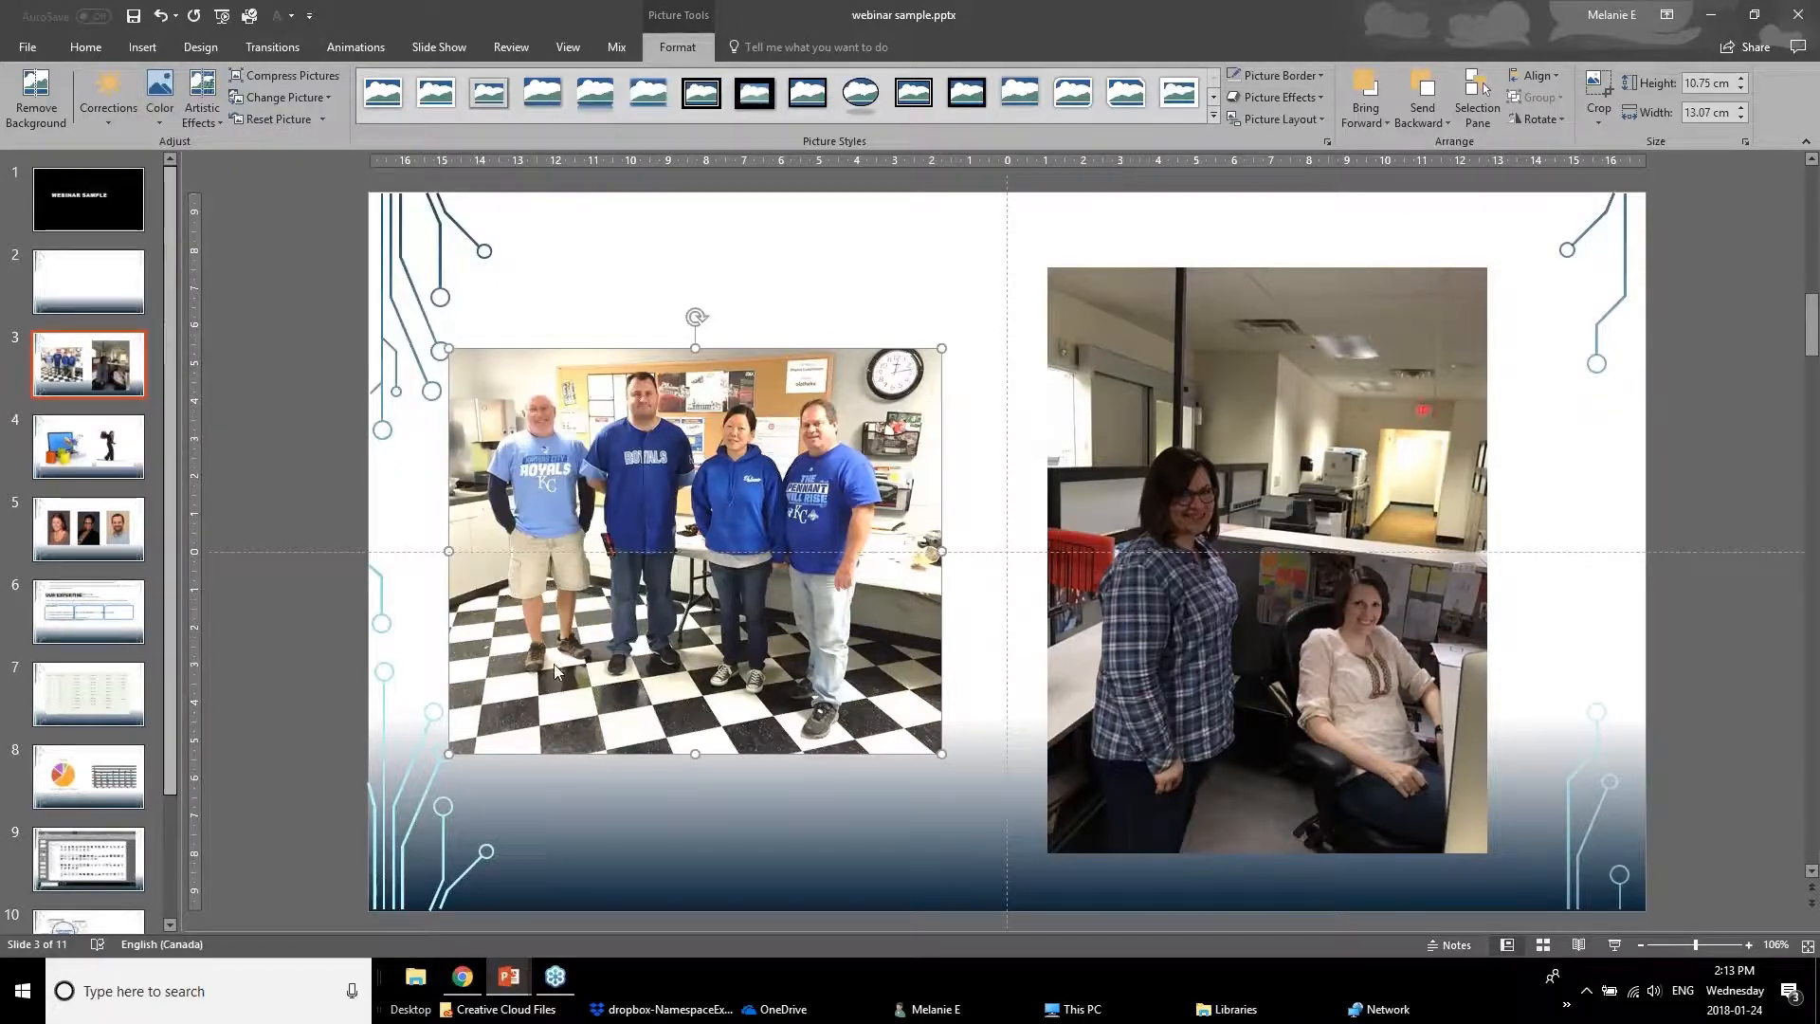
click(308, 673)
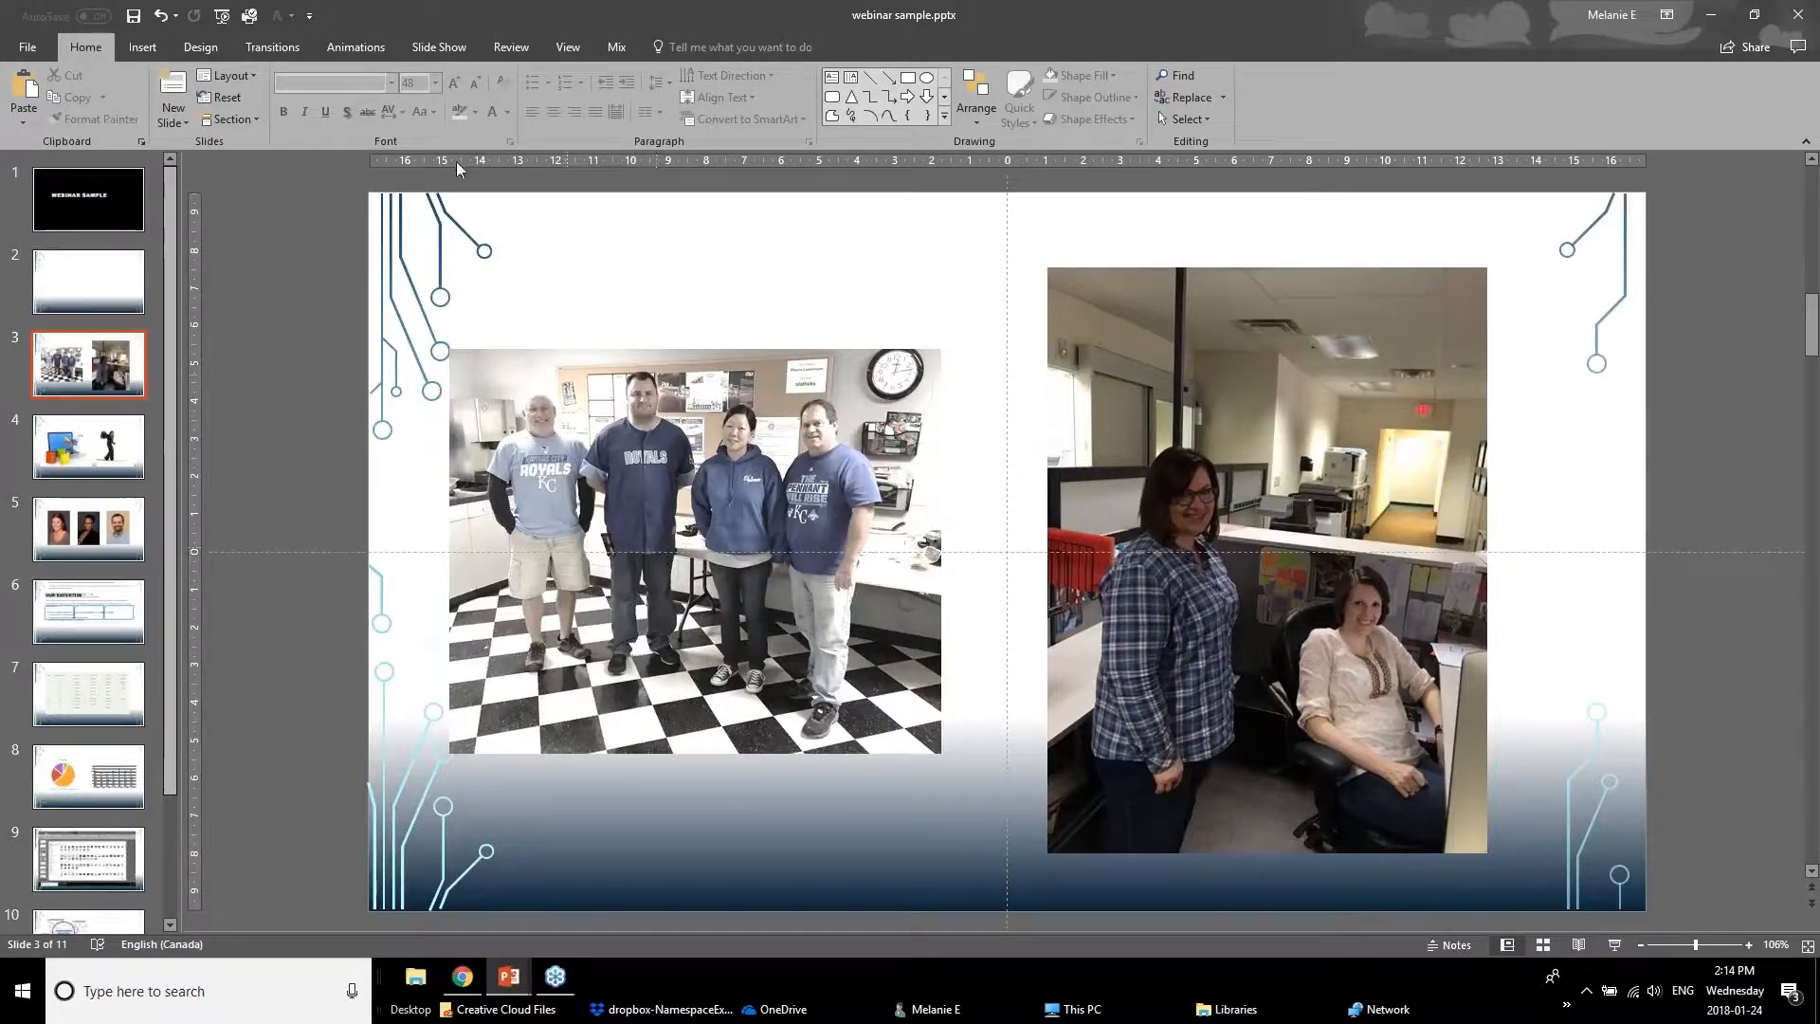
Brighten the office photo of the two women with a moderate brightness preset at normal contrast
click(632, 534)
click(1284, 535)
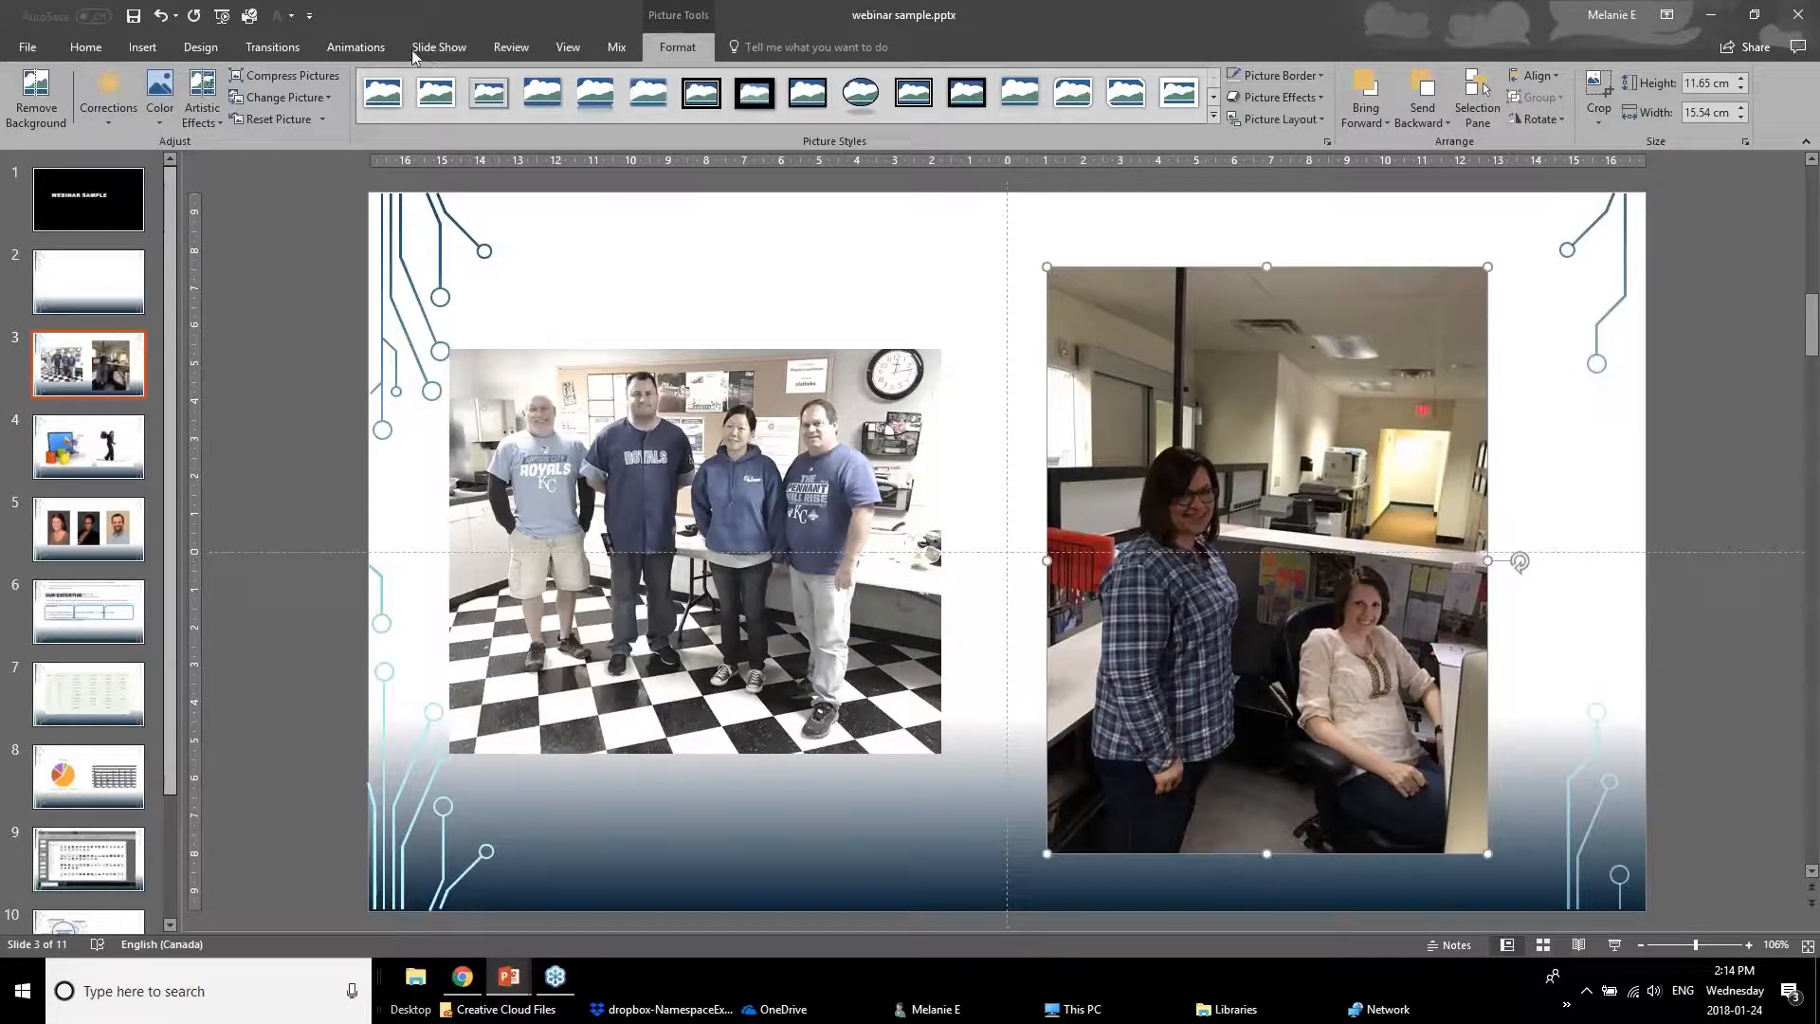
click(87, 116)
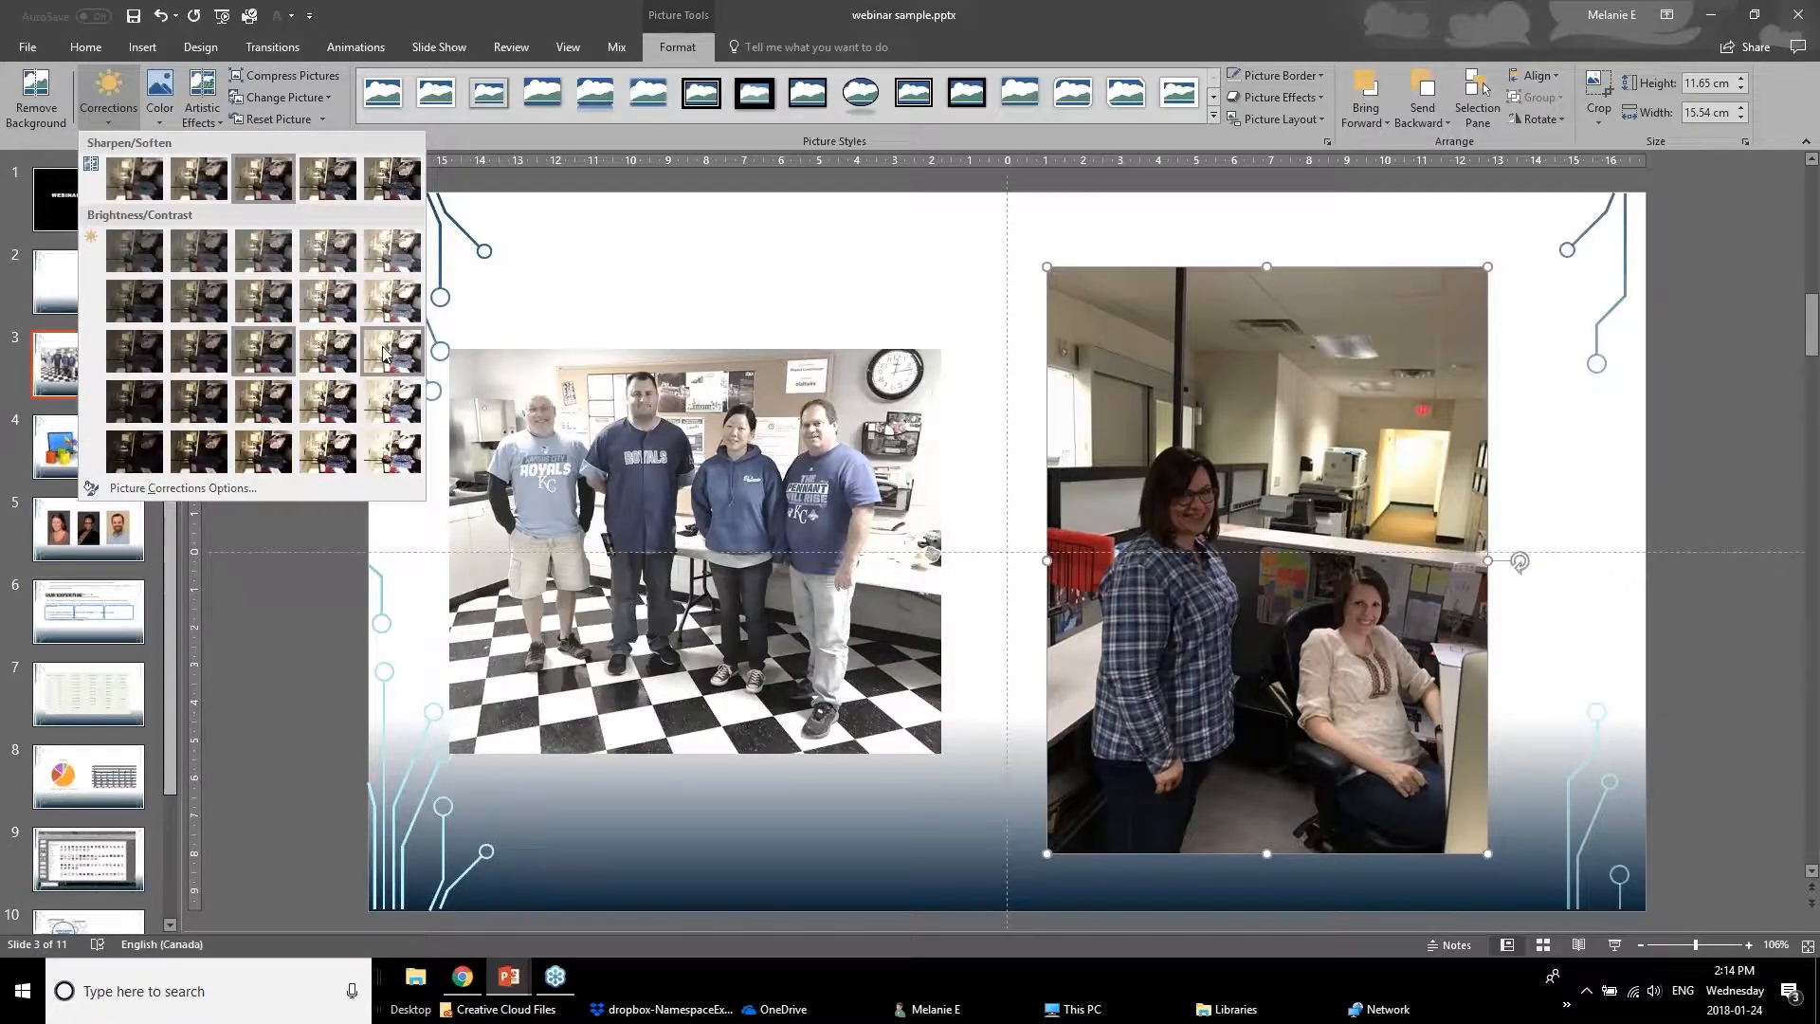
click(316, 351)
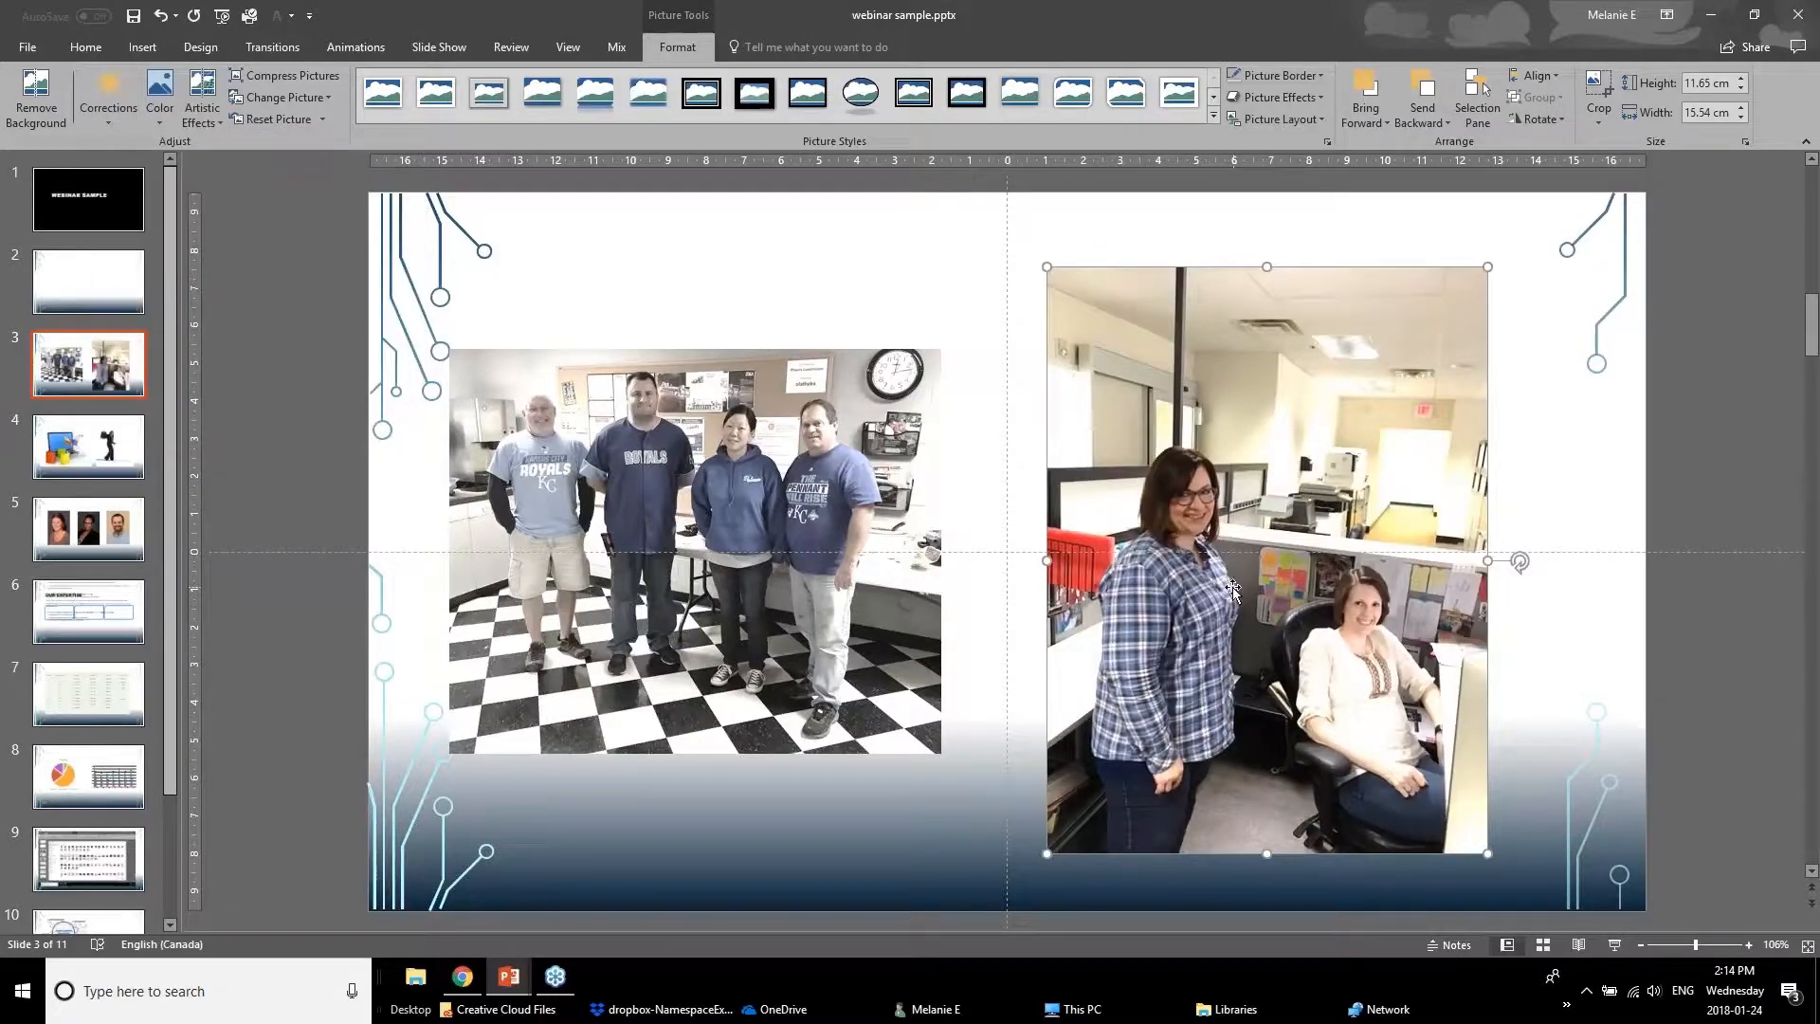
Crop the office photo closely around the two women, trimming three sides to about 10 by 7.9 cm
click(1599, 90)
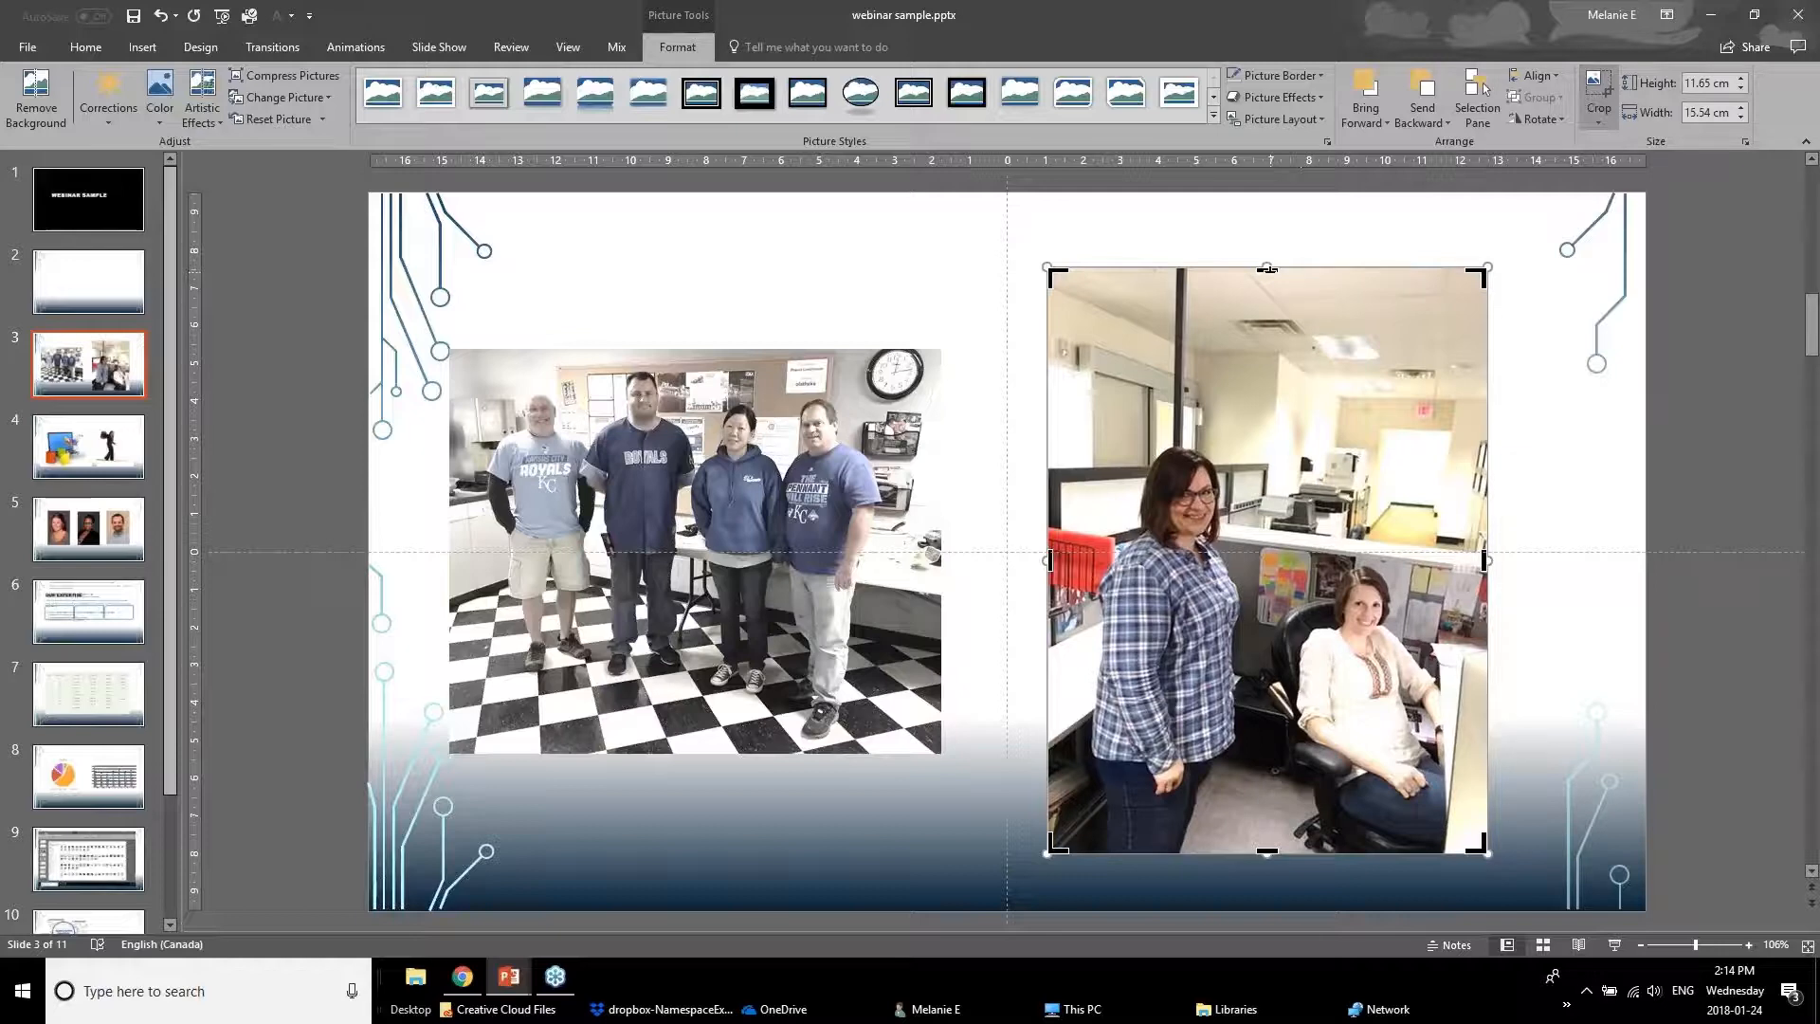
drag(1267, 268, 1282, 439)
drag(1267, 852, 1268, 734)
drag(1068, 567, 1111, 569)
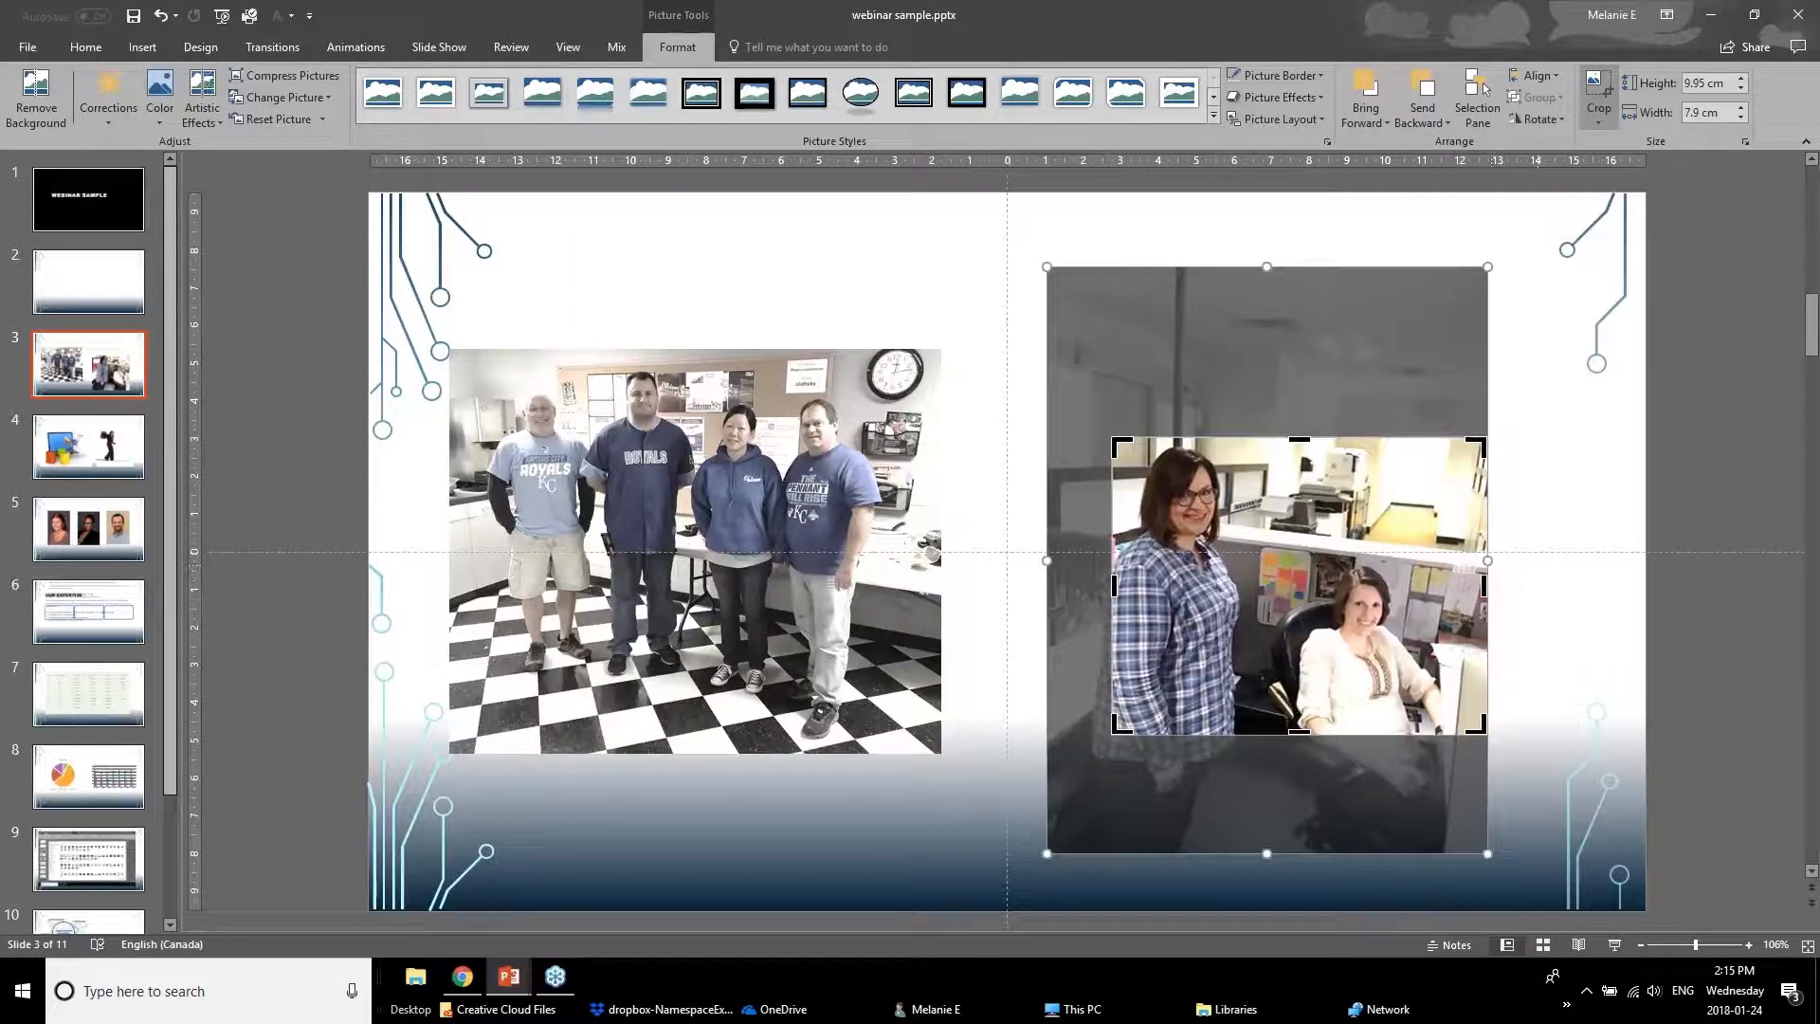
Enlarge the cropped office photo to about 11.4 by 9 cm and place it near the vertical middle of the slide
drag(1480, 559, 1368, 418)
click(1629, 661)
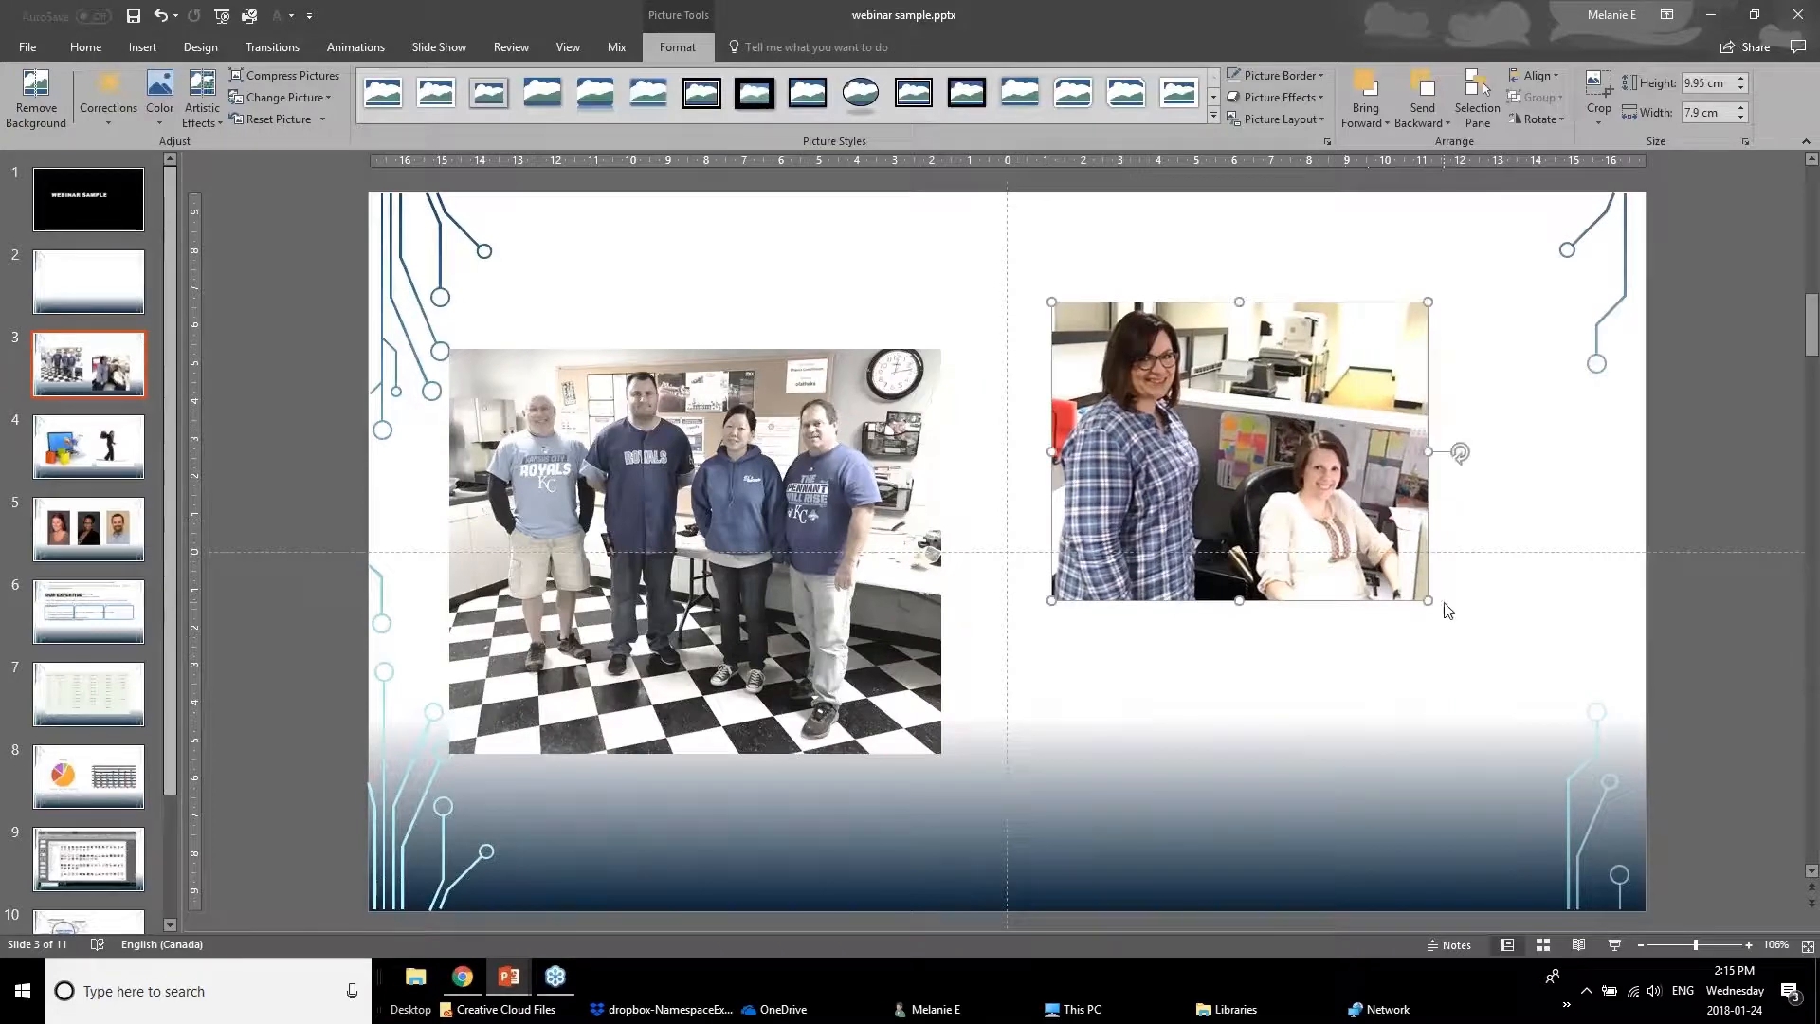
drag(1430, 601, 1482, 643)
drag(1391, 520, 1422, 588)
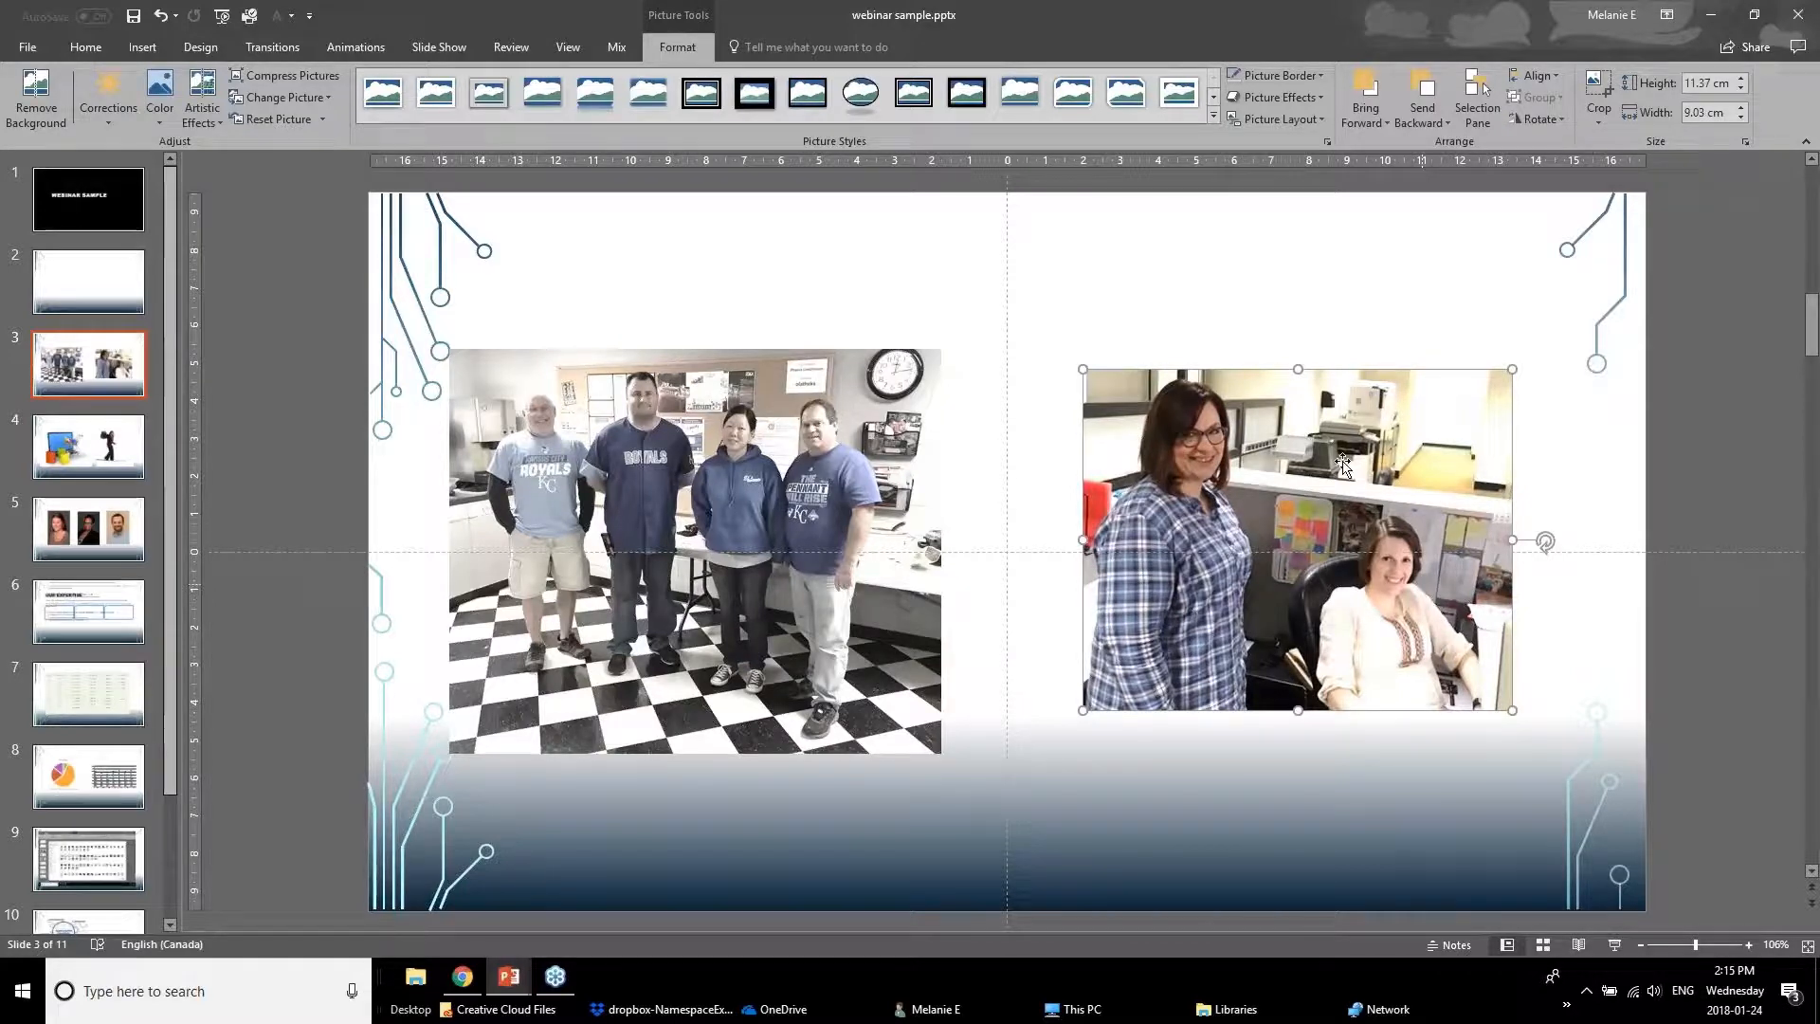
Crop the four-person photo at waist level to about 5.4 cm high and move it down near the slide's horizontal center line
click(789, 473)
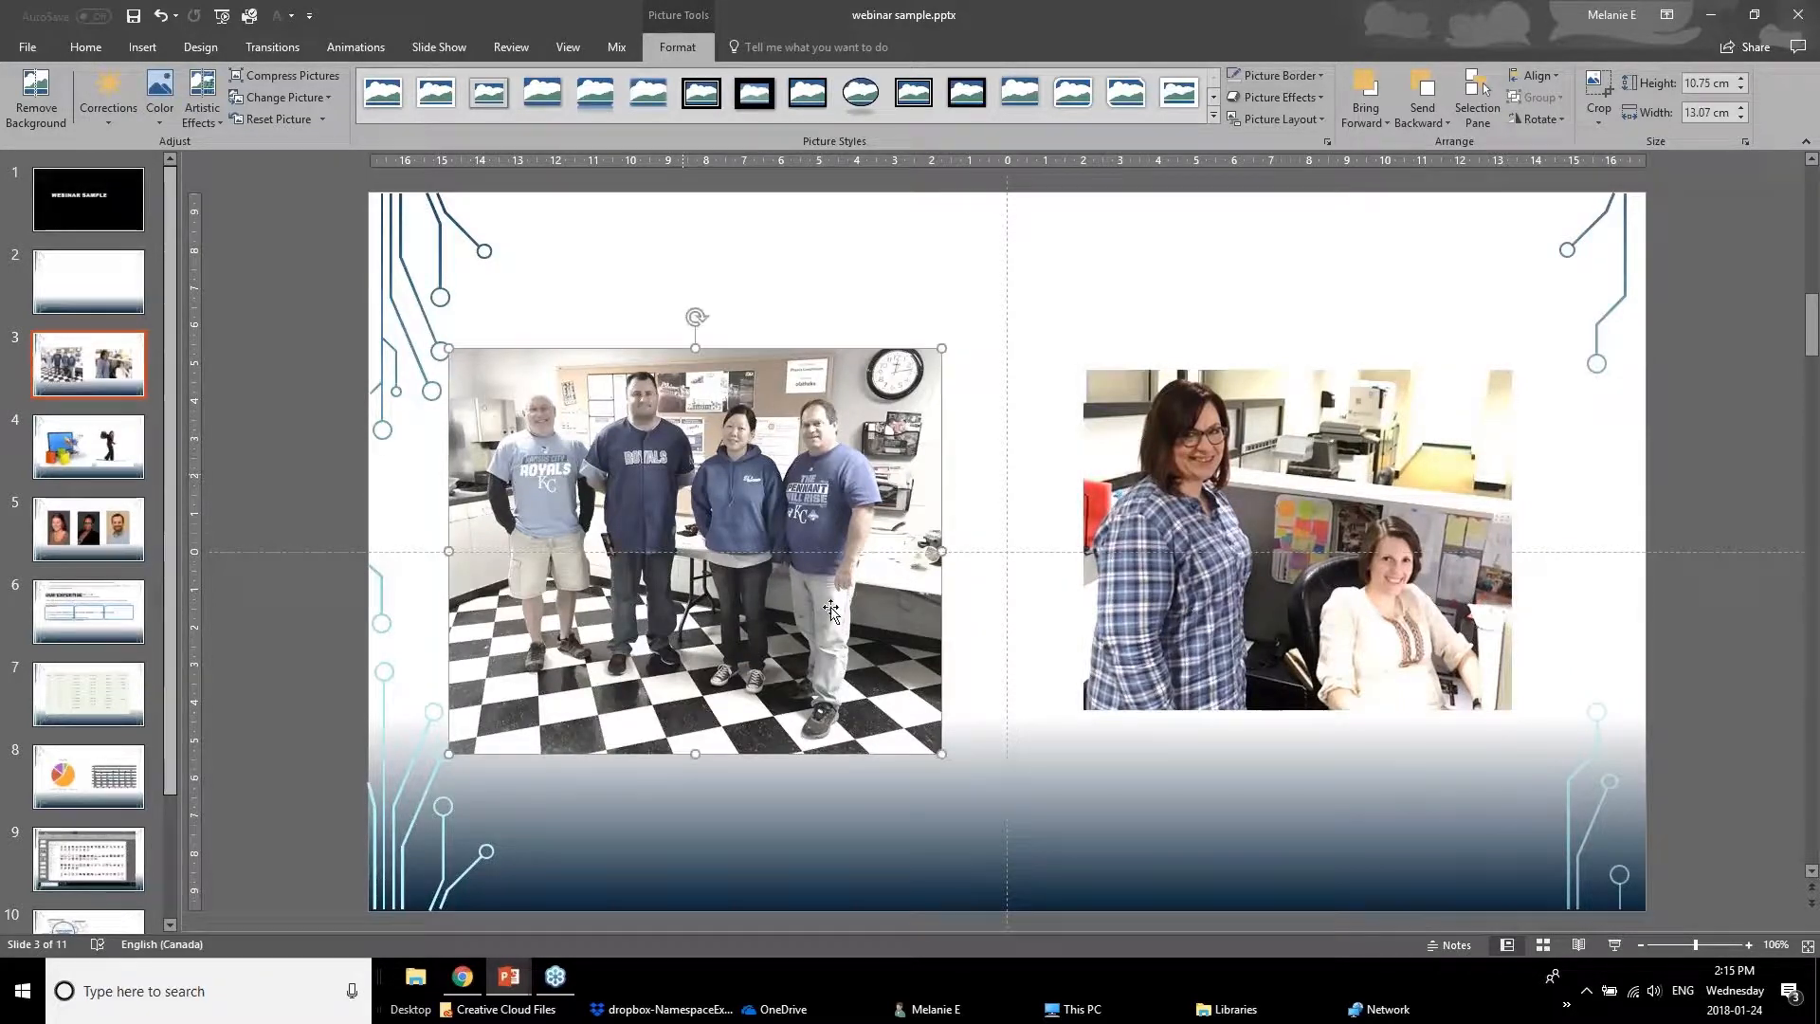
click(1599, 95)
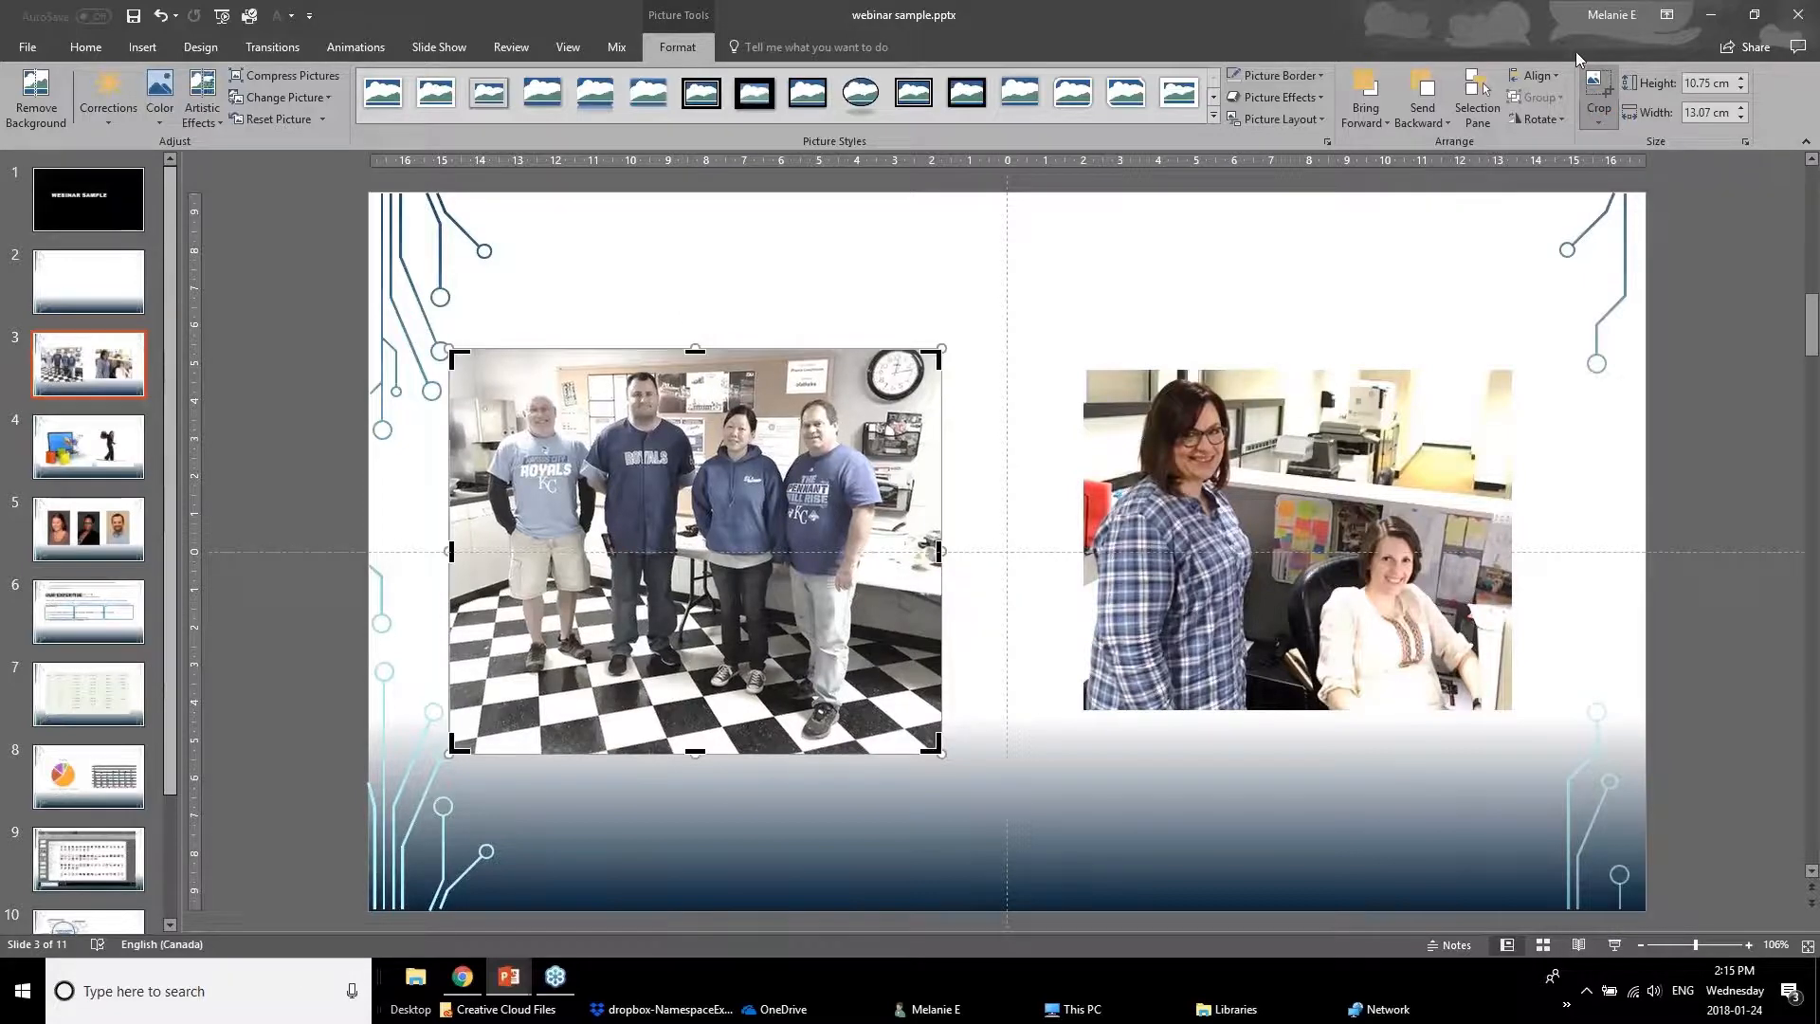
click(1600, 85)
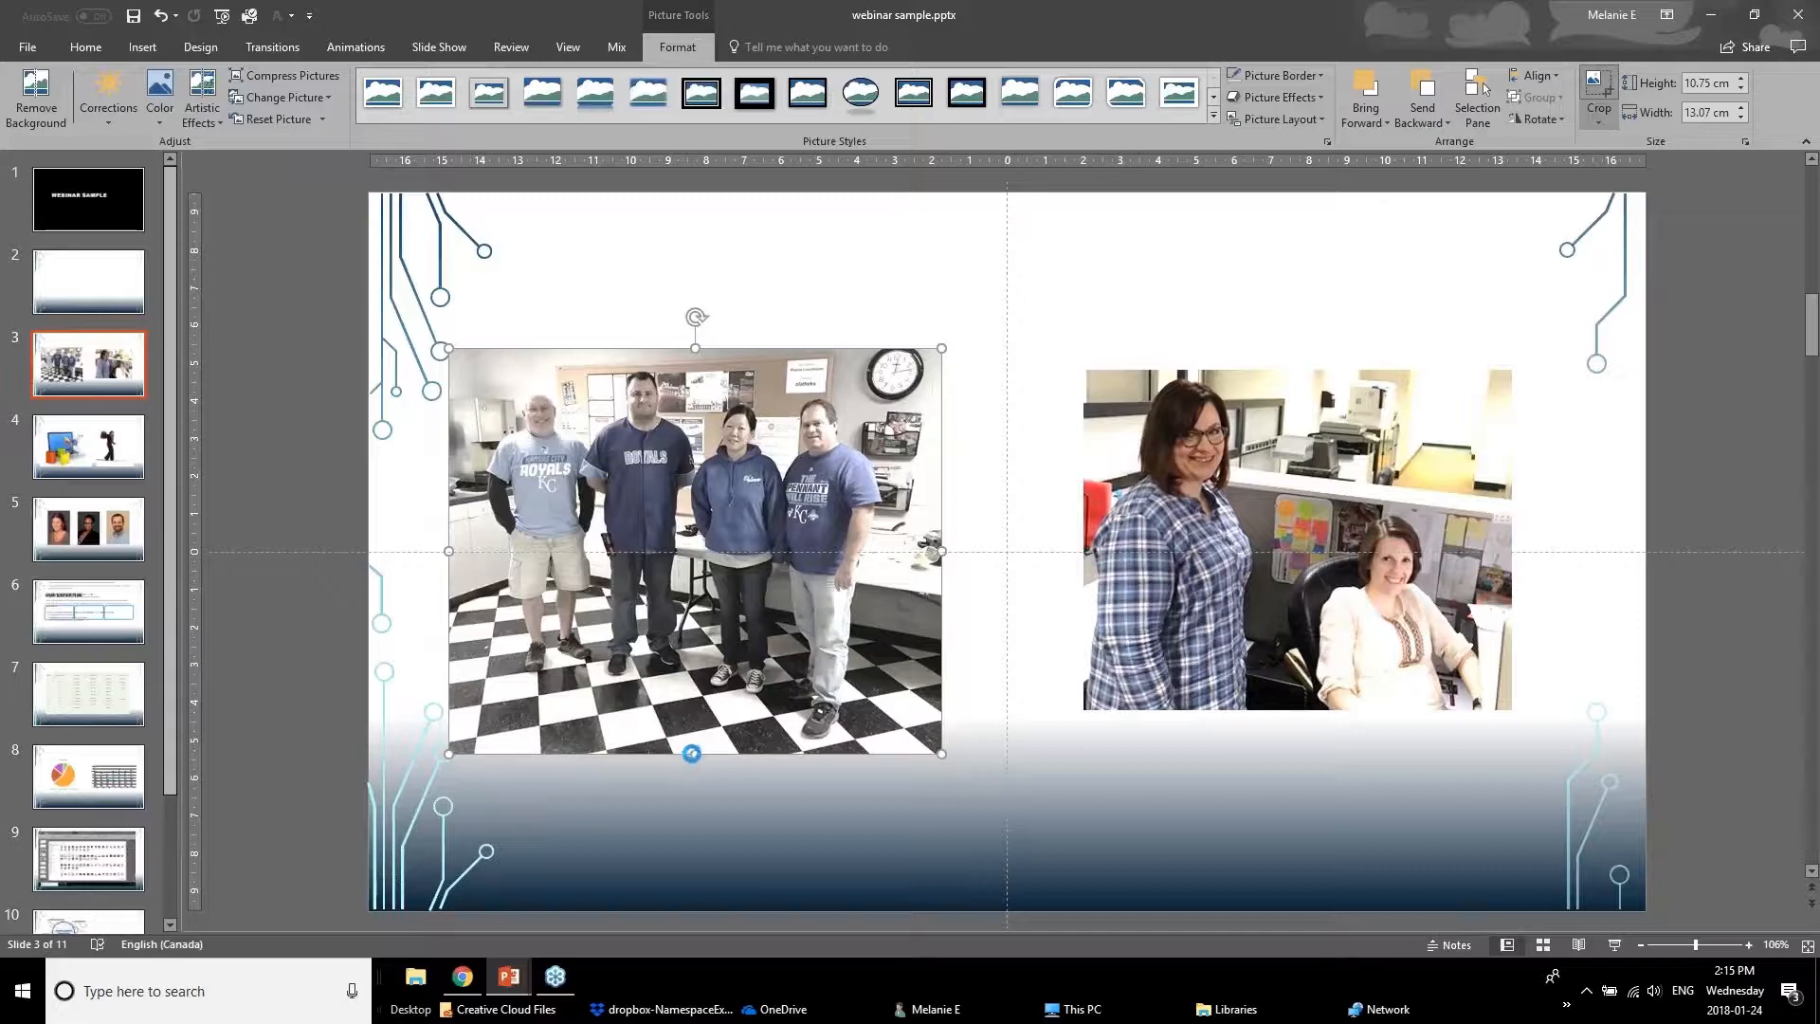
click(1599, 87)
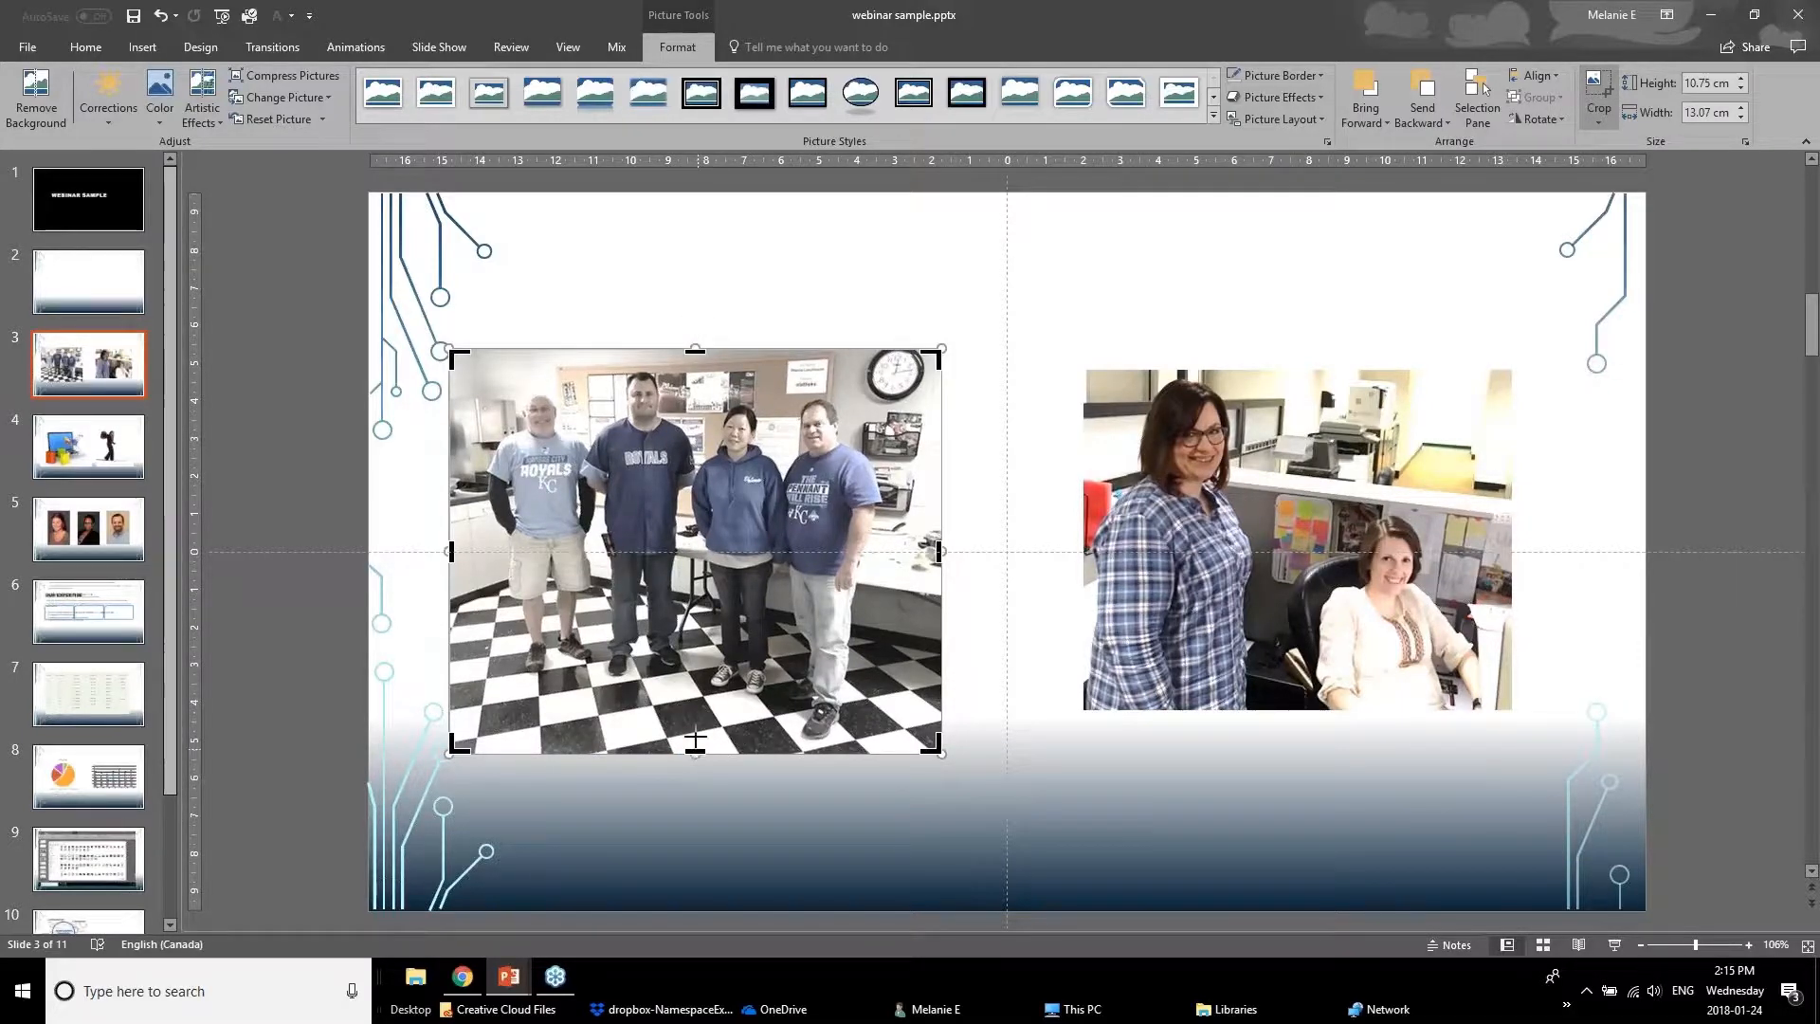
drag(694, 752, 695, 552)
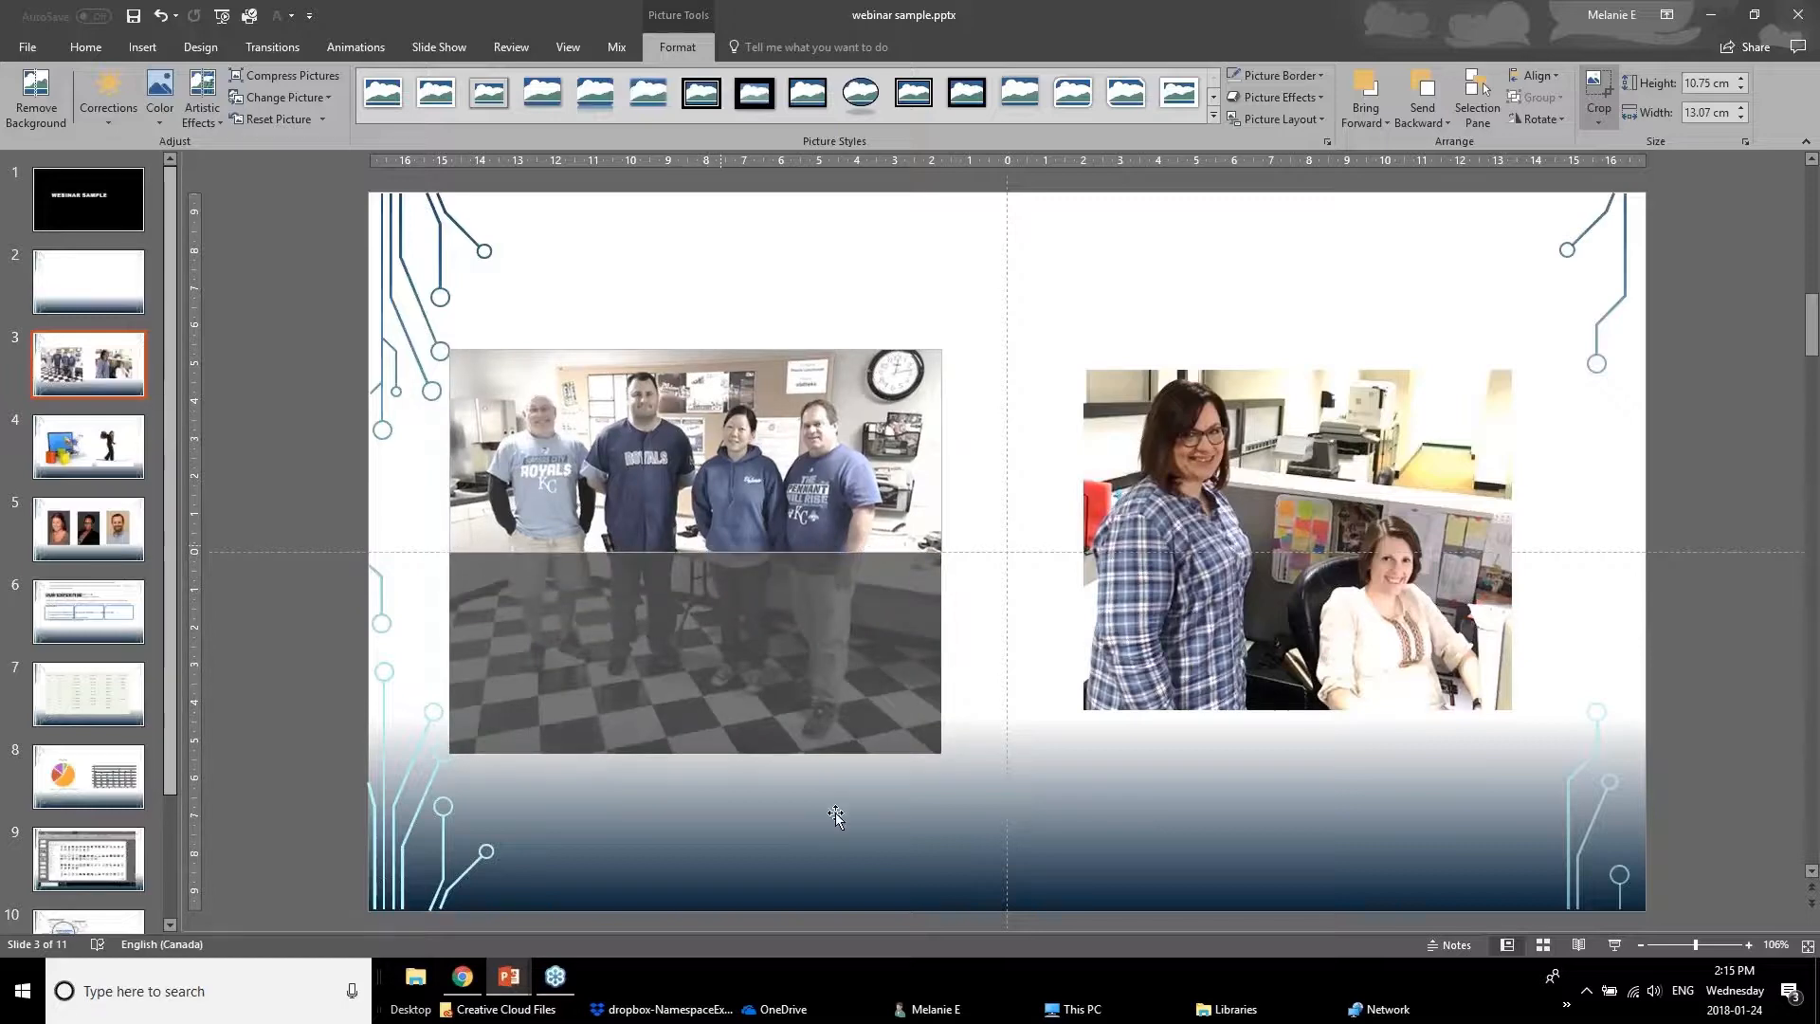
click(276, 717)
click(684, 491)
drag(684, 491, 693, 554)
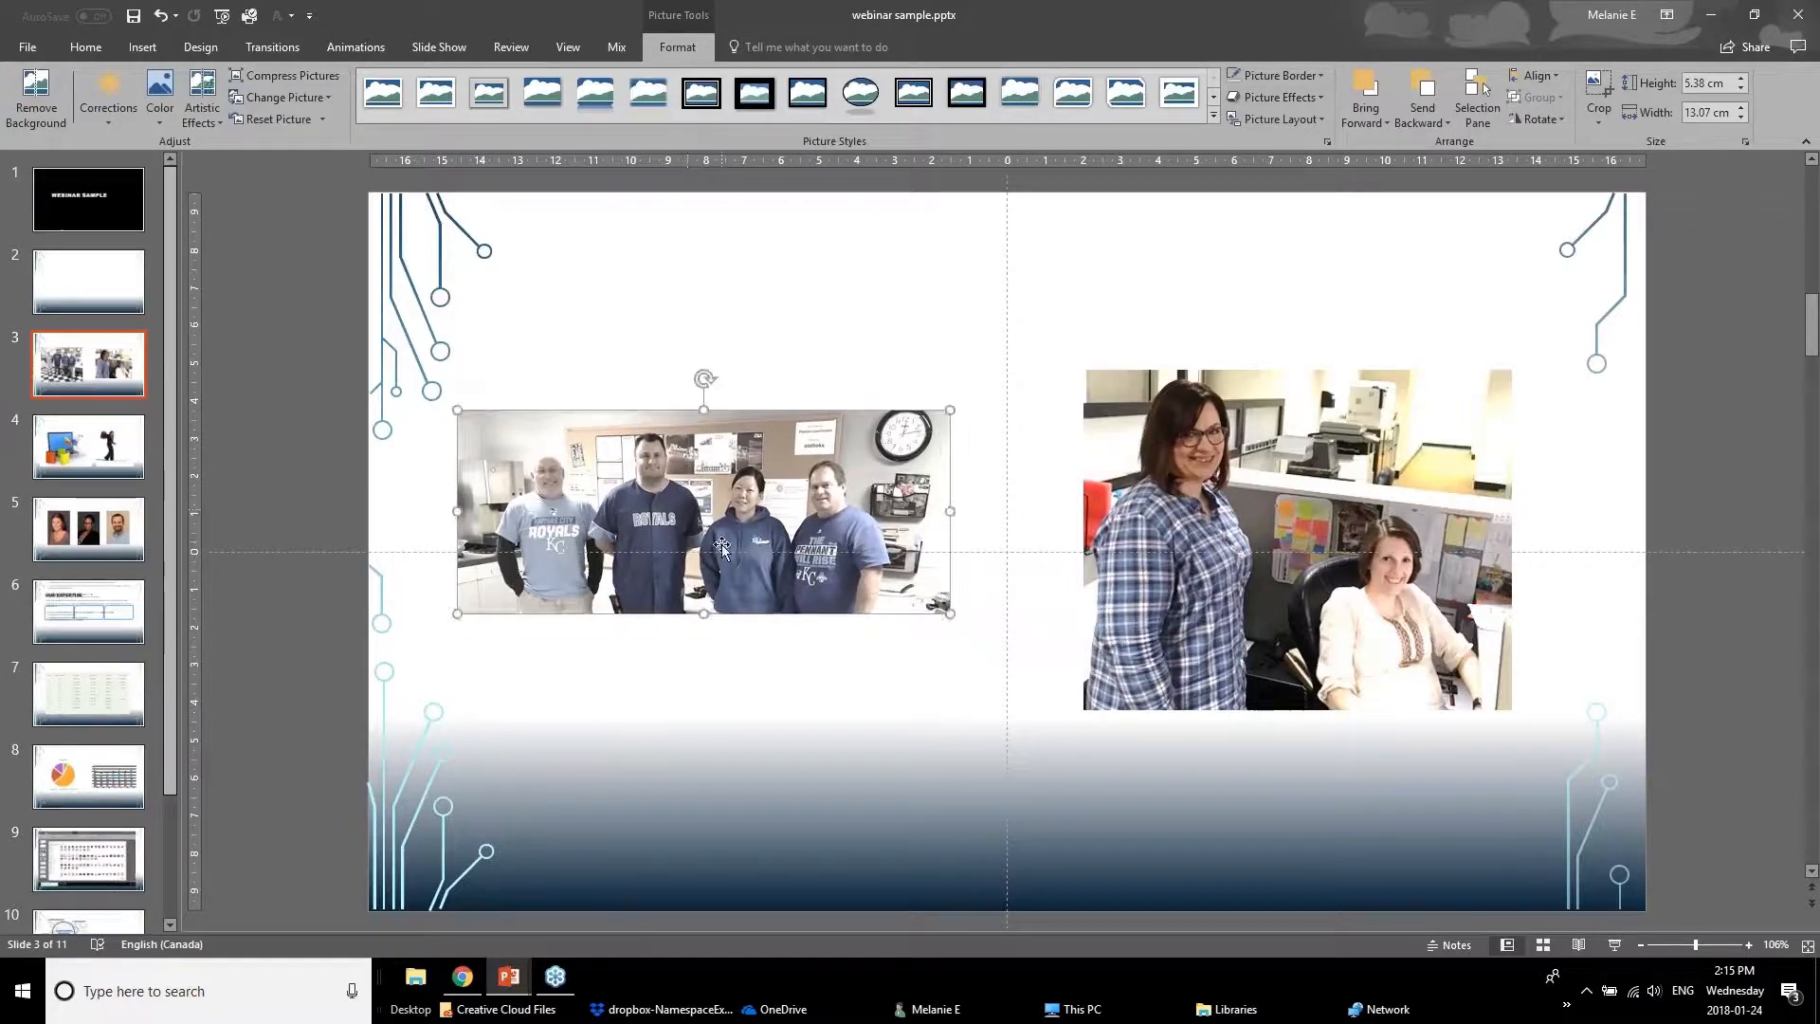
Mute the office photo's colors with the second-lowest saturation preset to match the four-person photo
key(Tab)
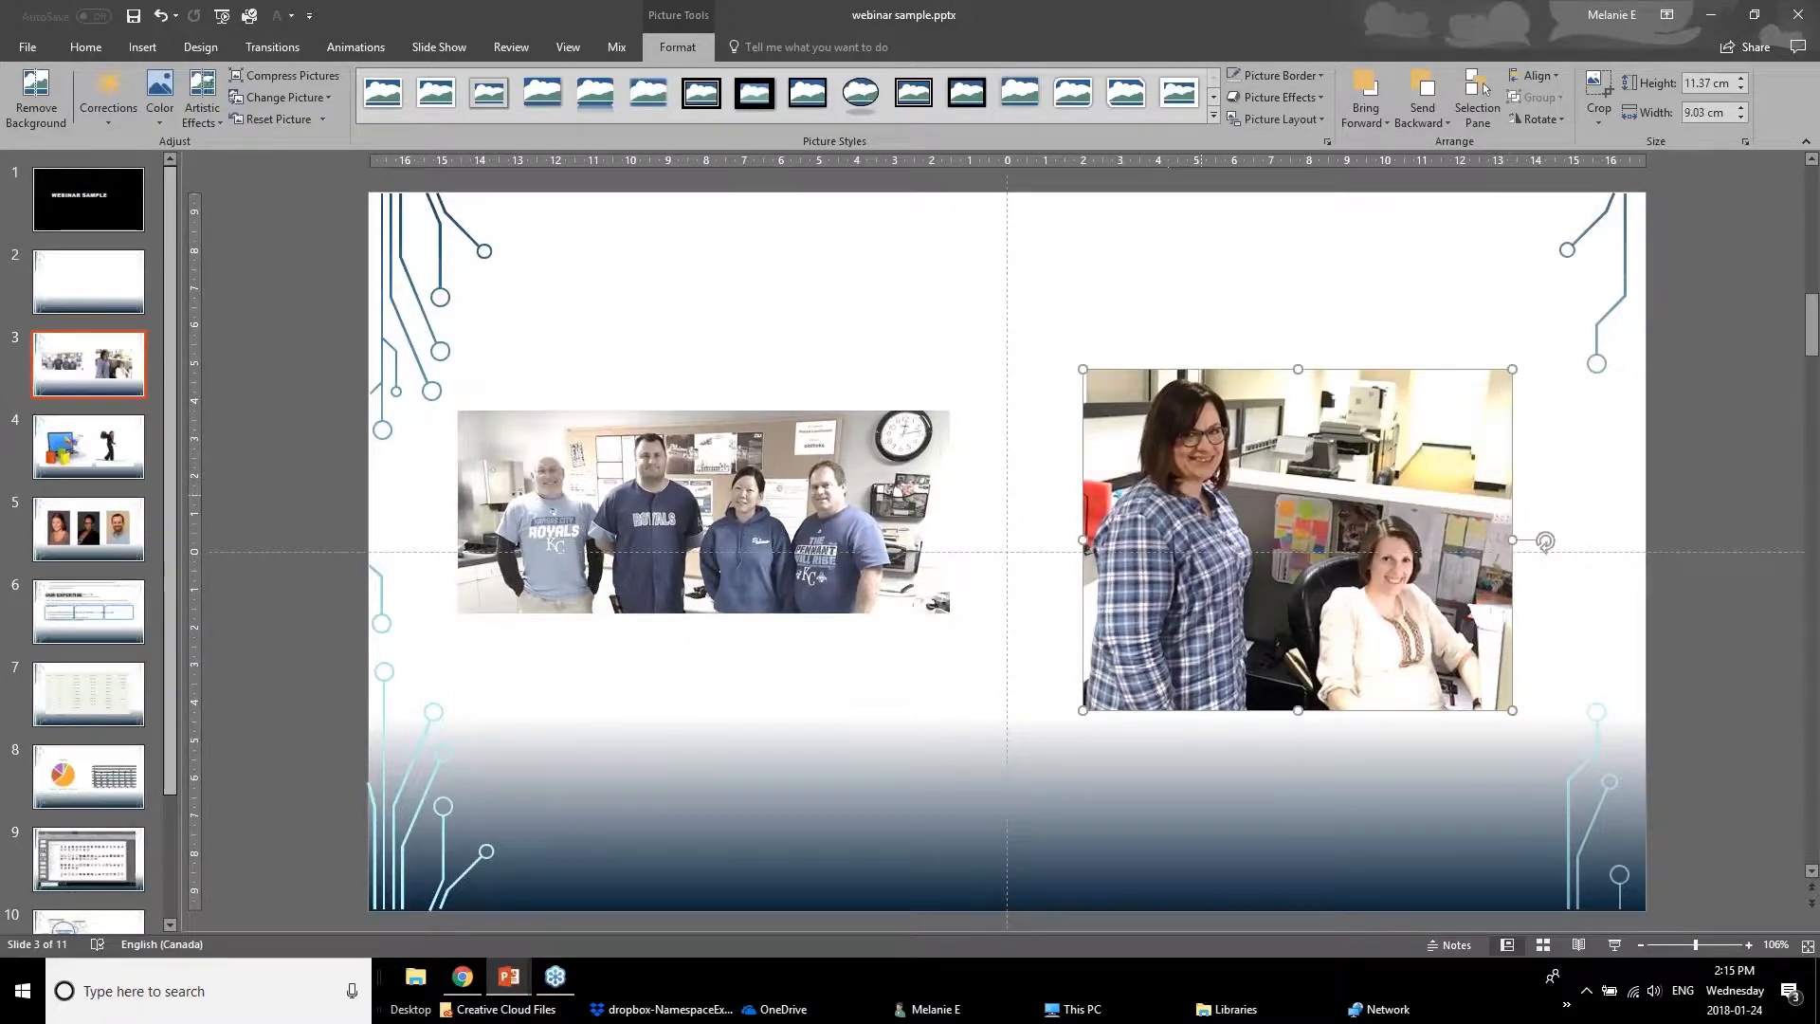
click(159, 95)
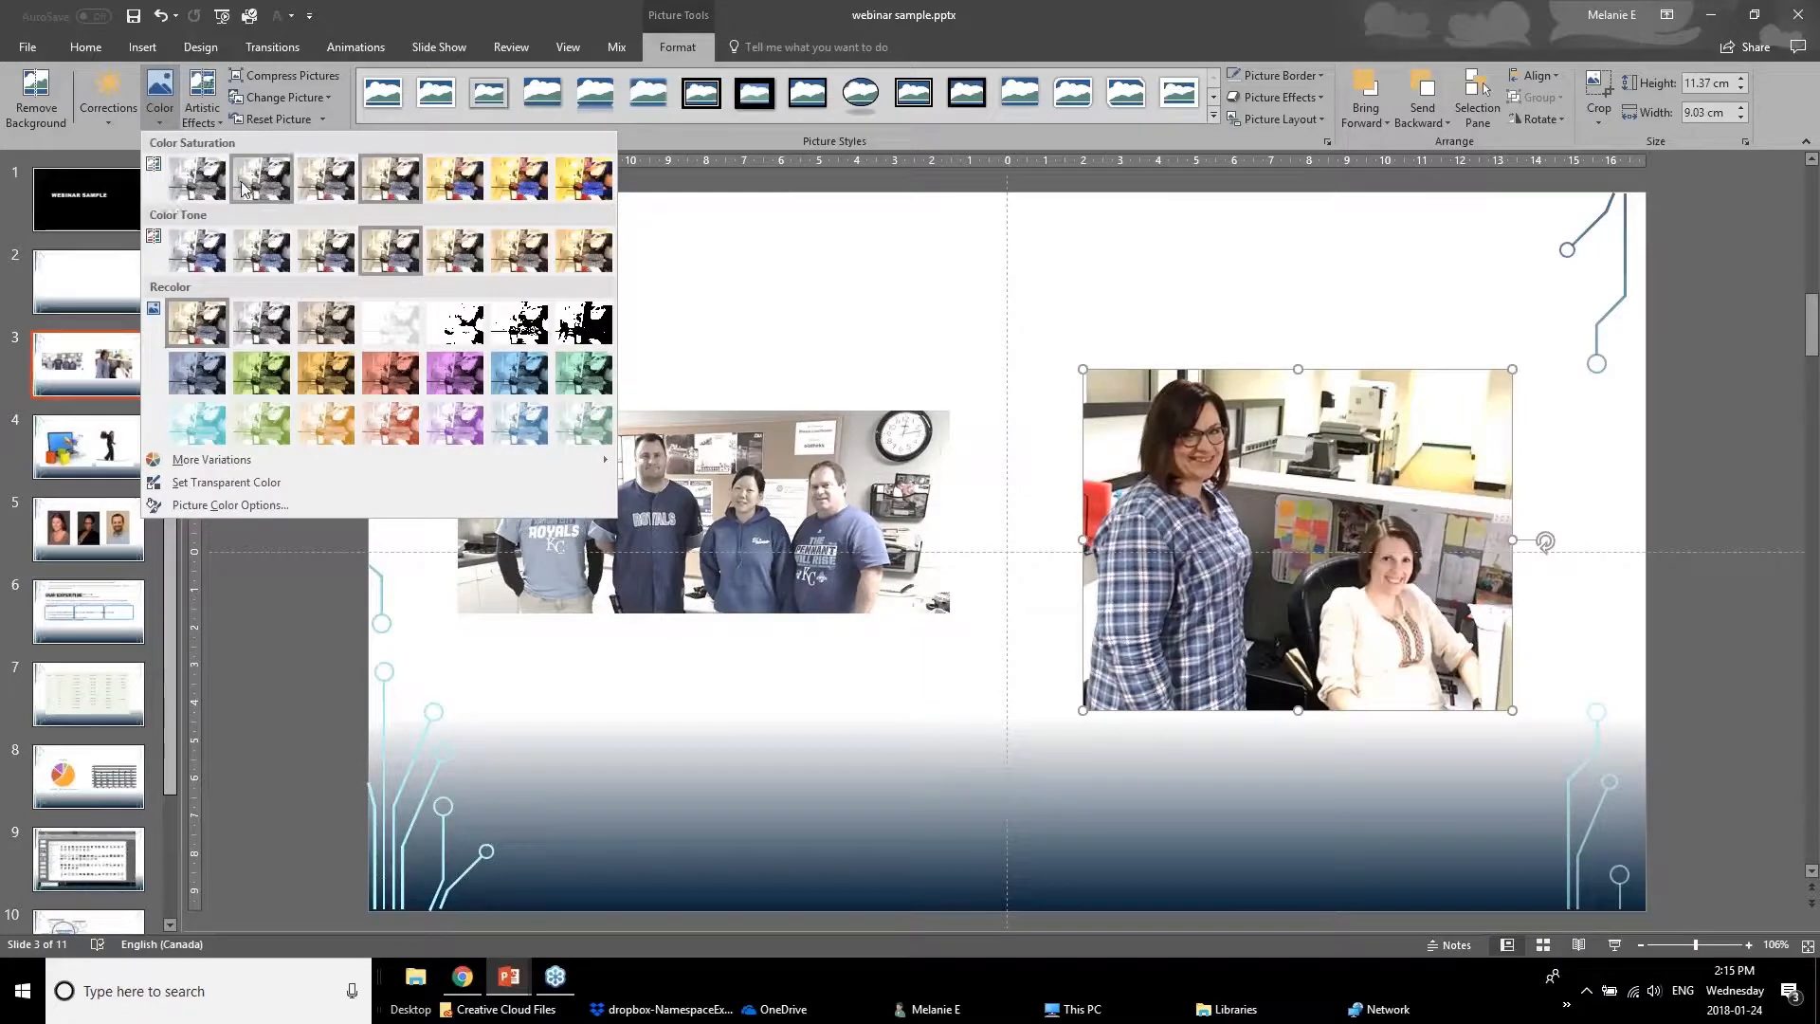
click(245, 187)
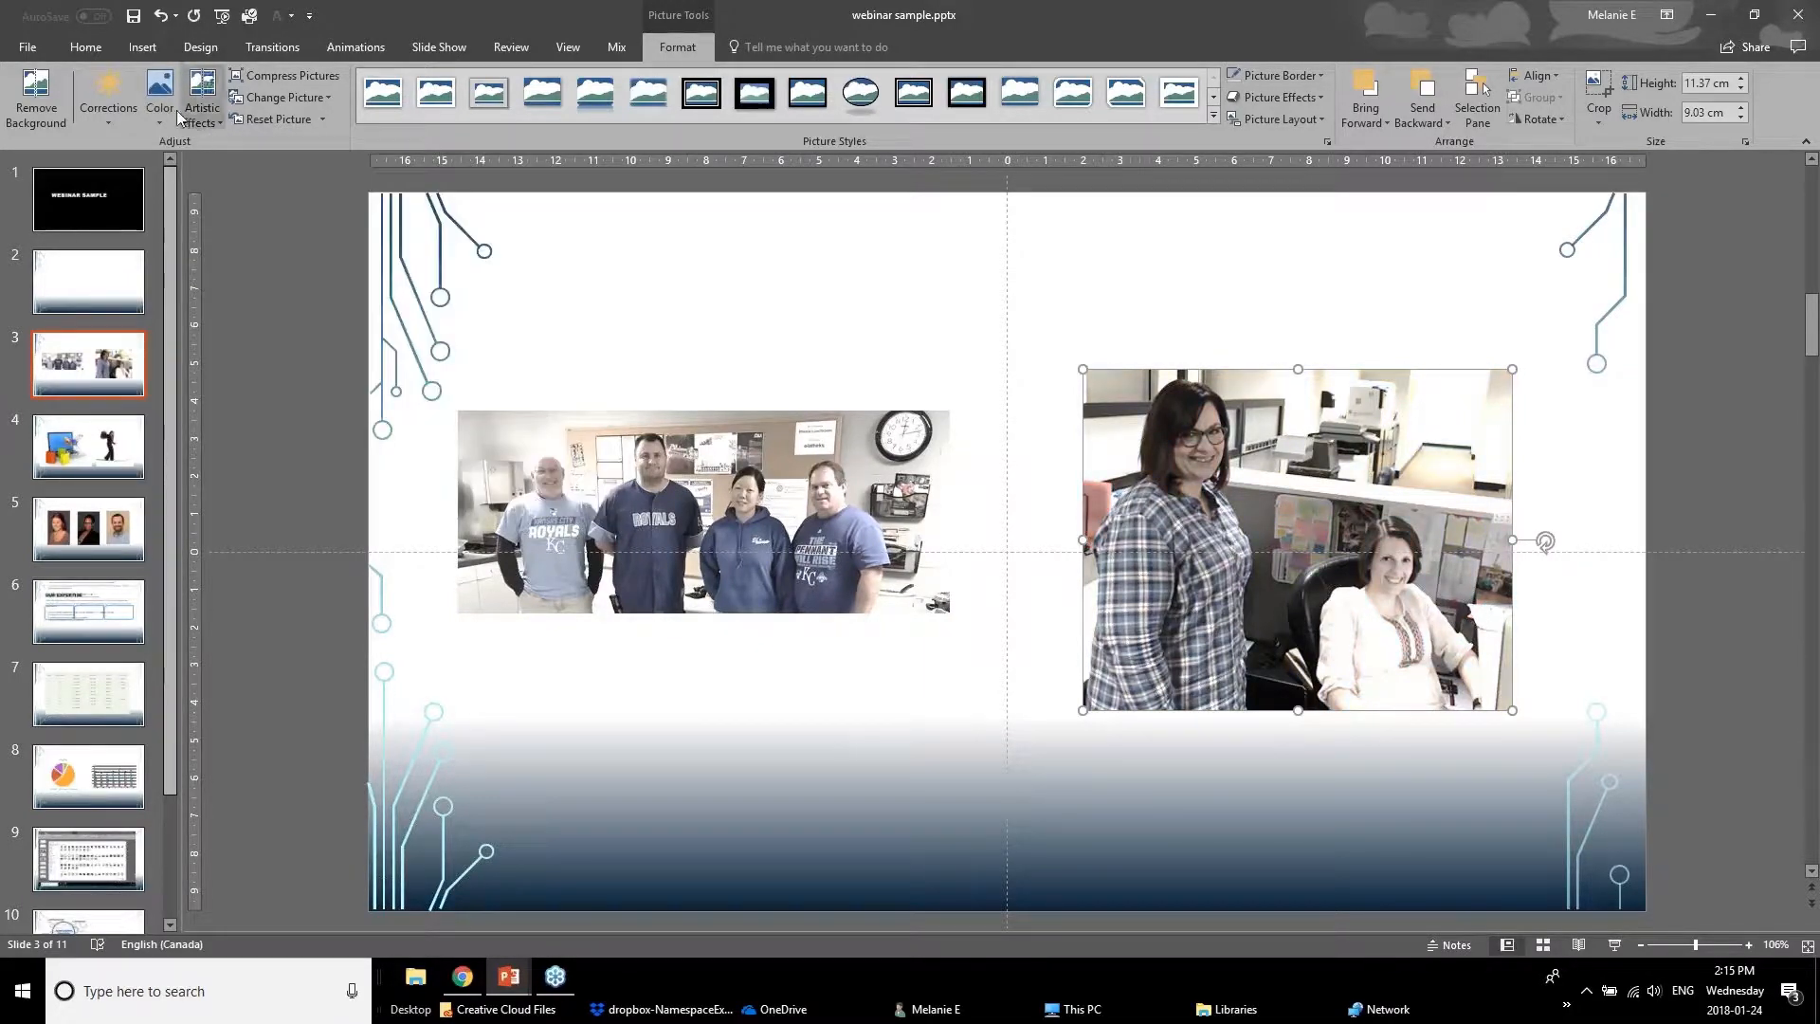
click(900, 670)
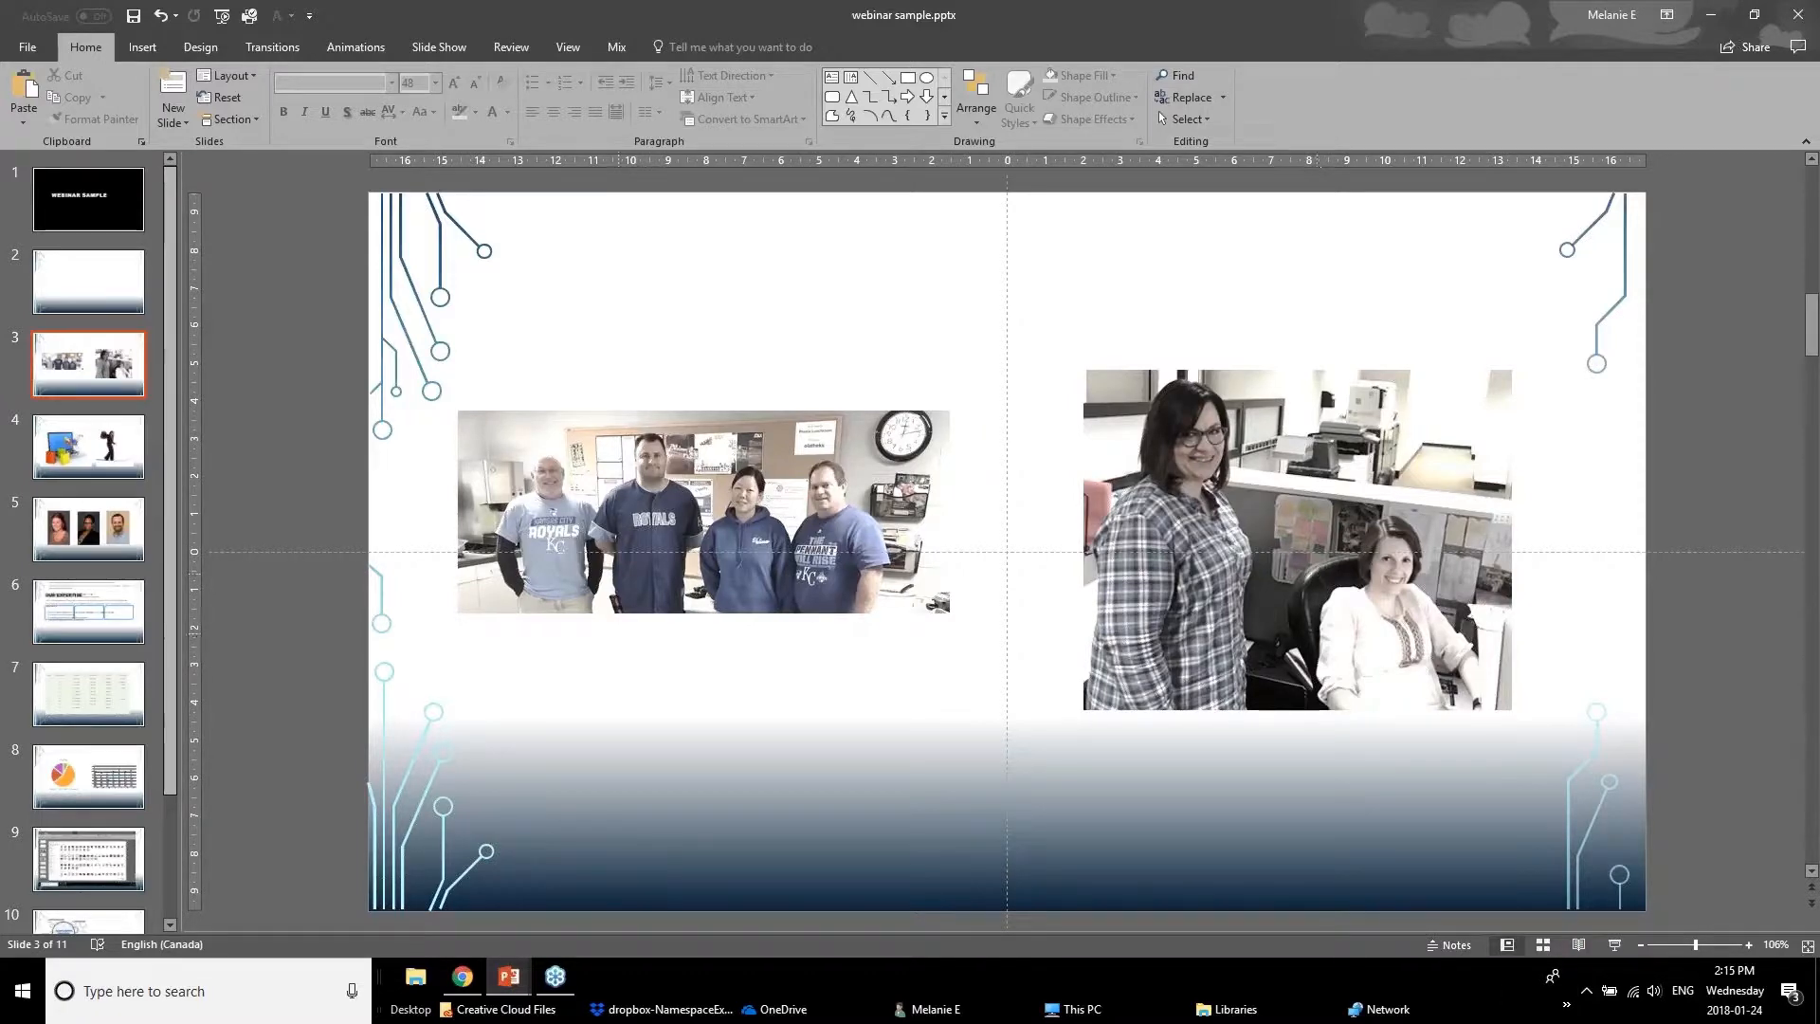
Switch to the Powerpoint Webinar January 2018 v1 presentation and view the Removing Background slide
mouse_move(520, 988)
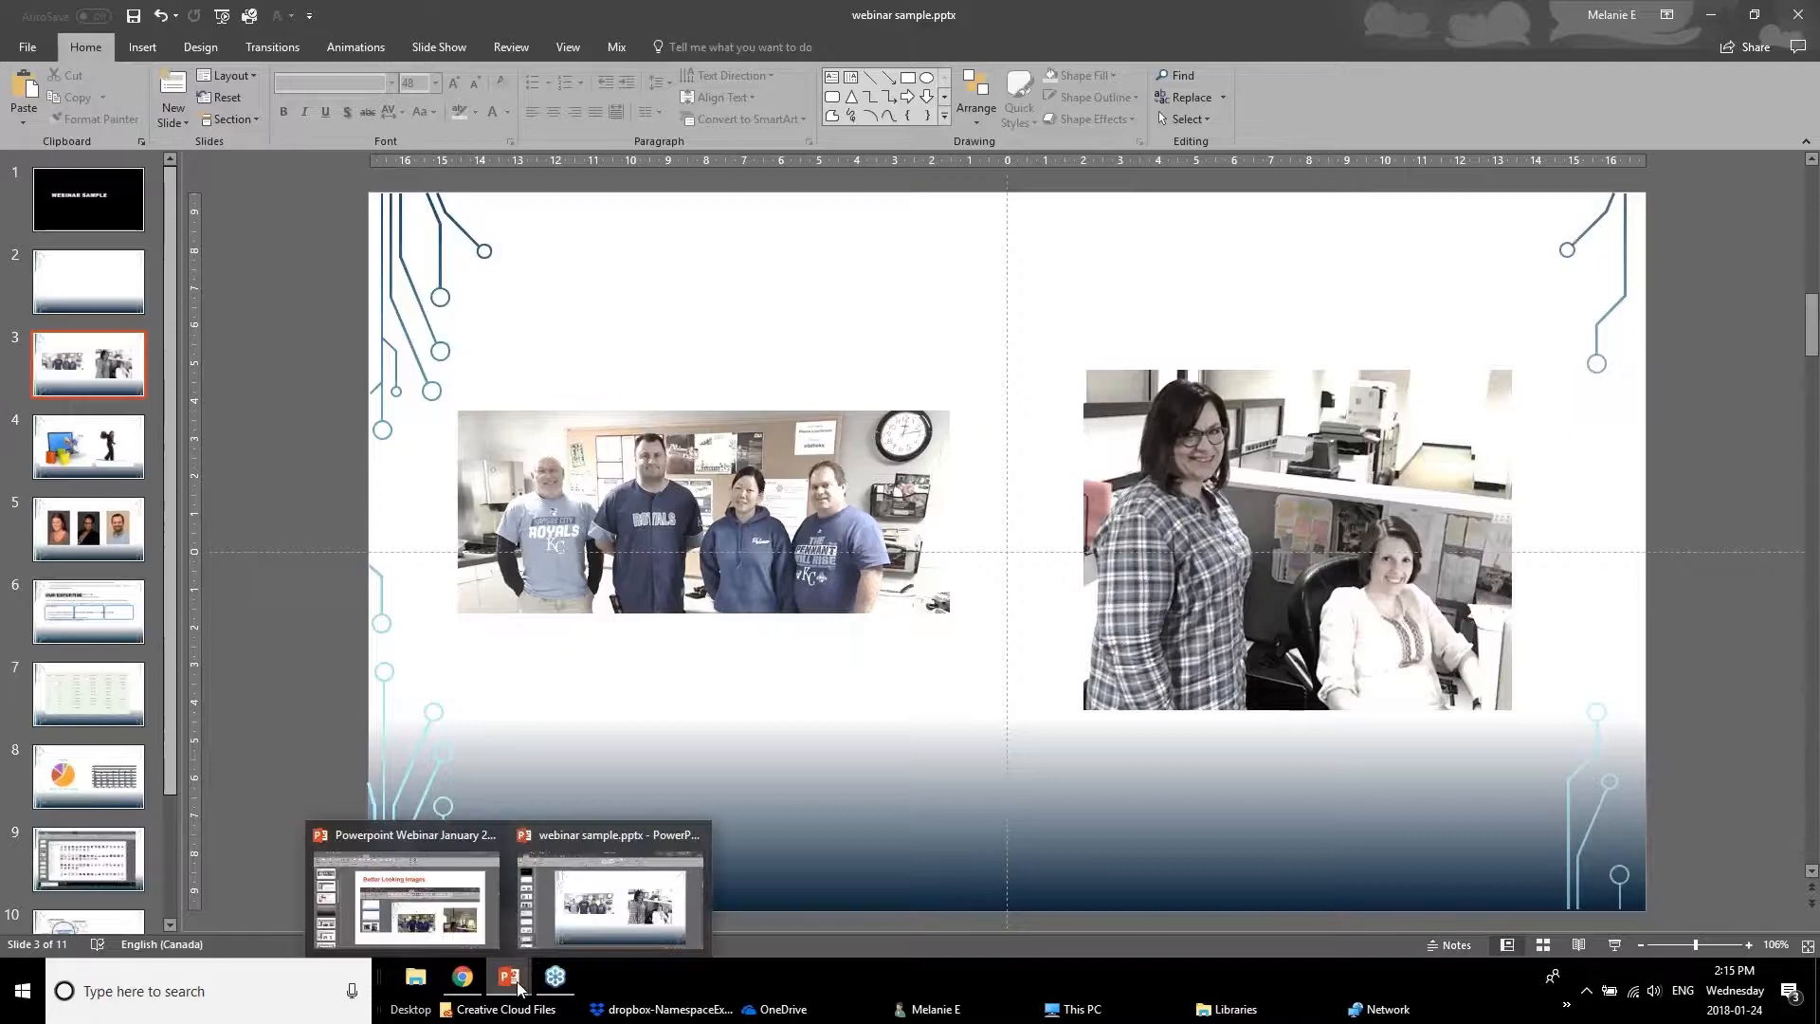
click(476, 927)
click(57, 849)
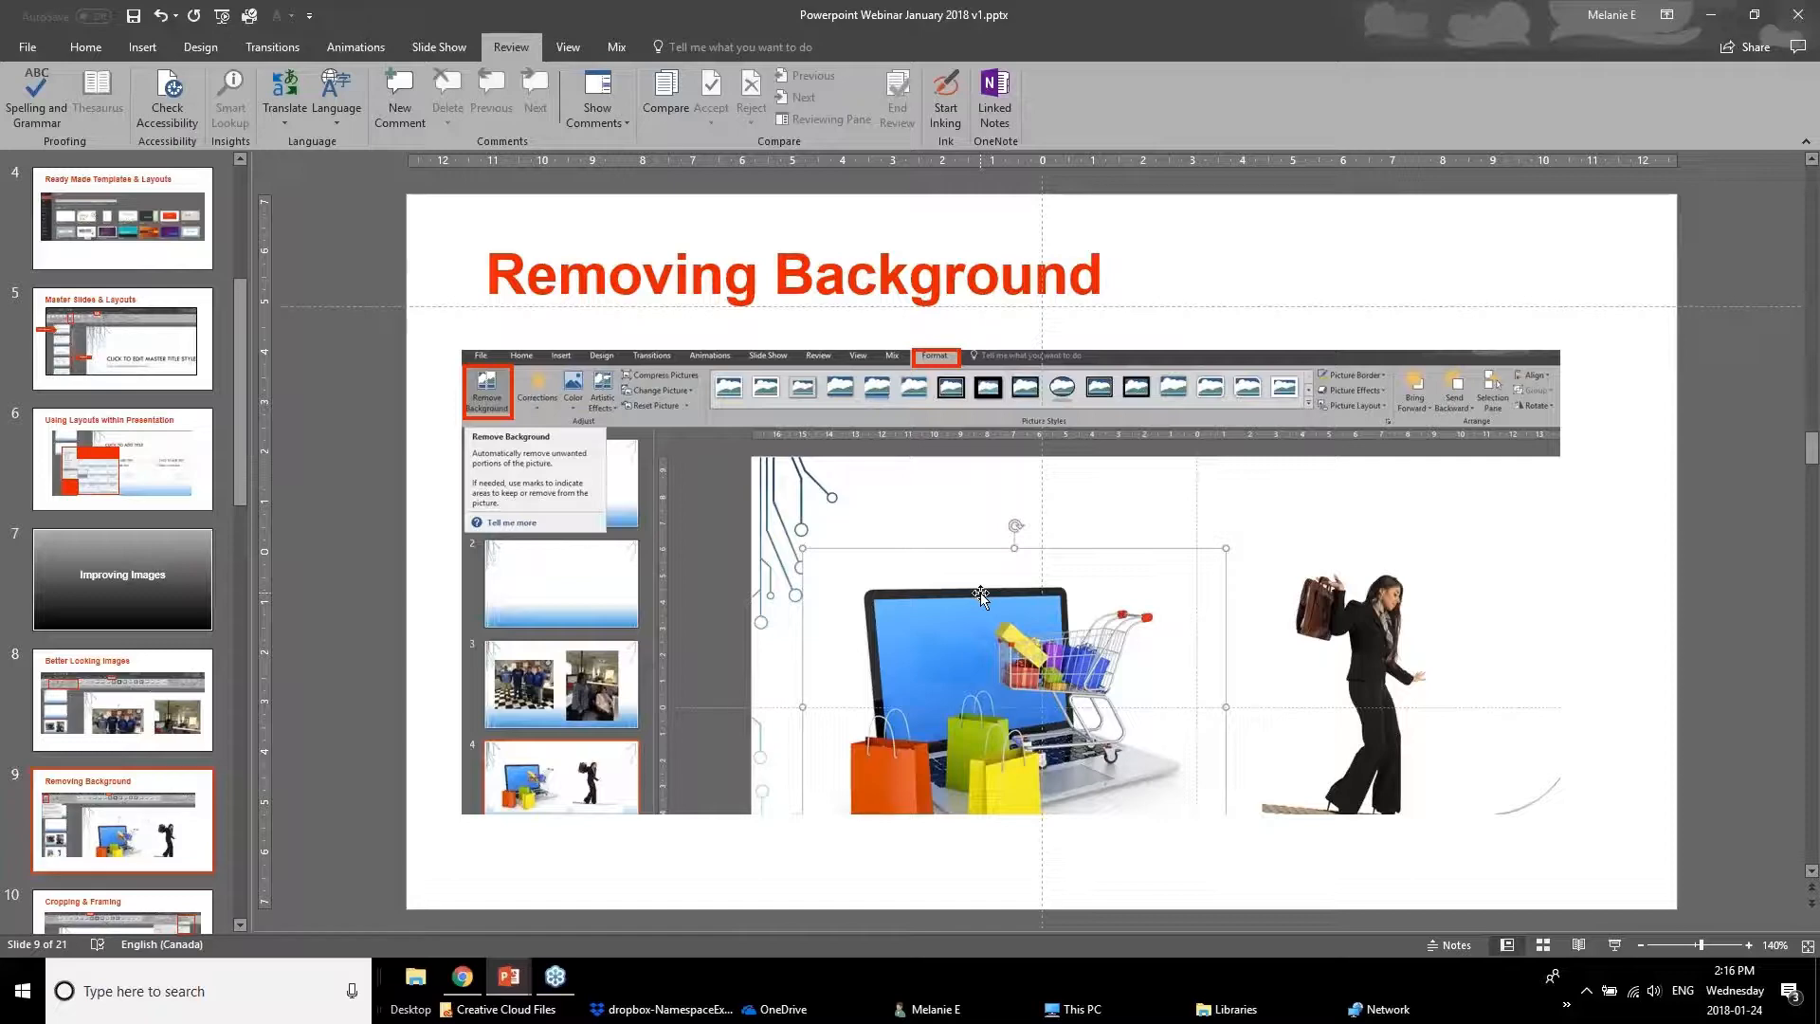
Return to the webinar sample.pptx presentation and open slide 4 with the laptop and businesswoman pictures
click(509, 976)
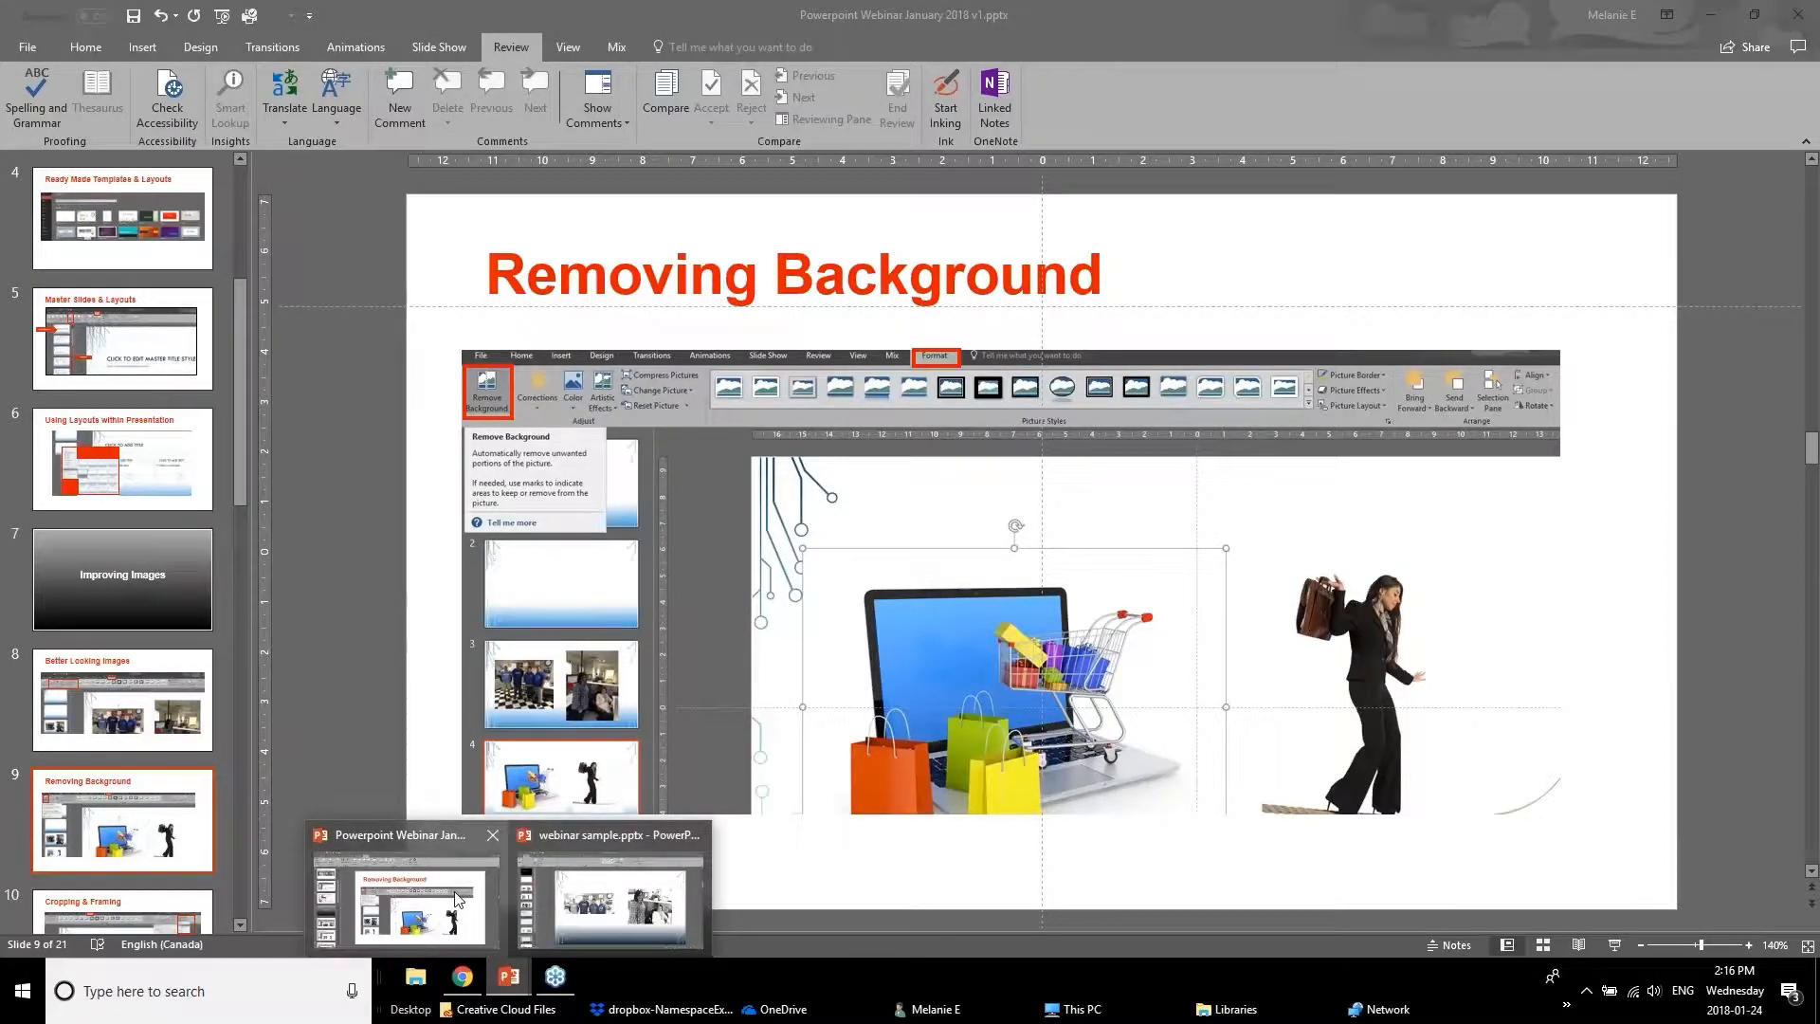
click(571, 880)
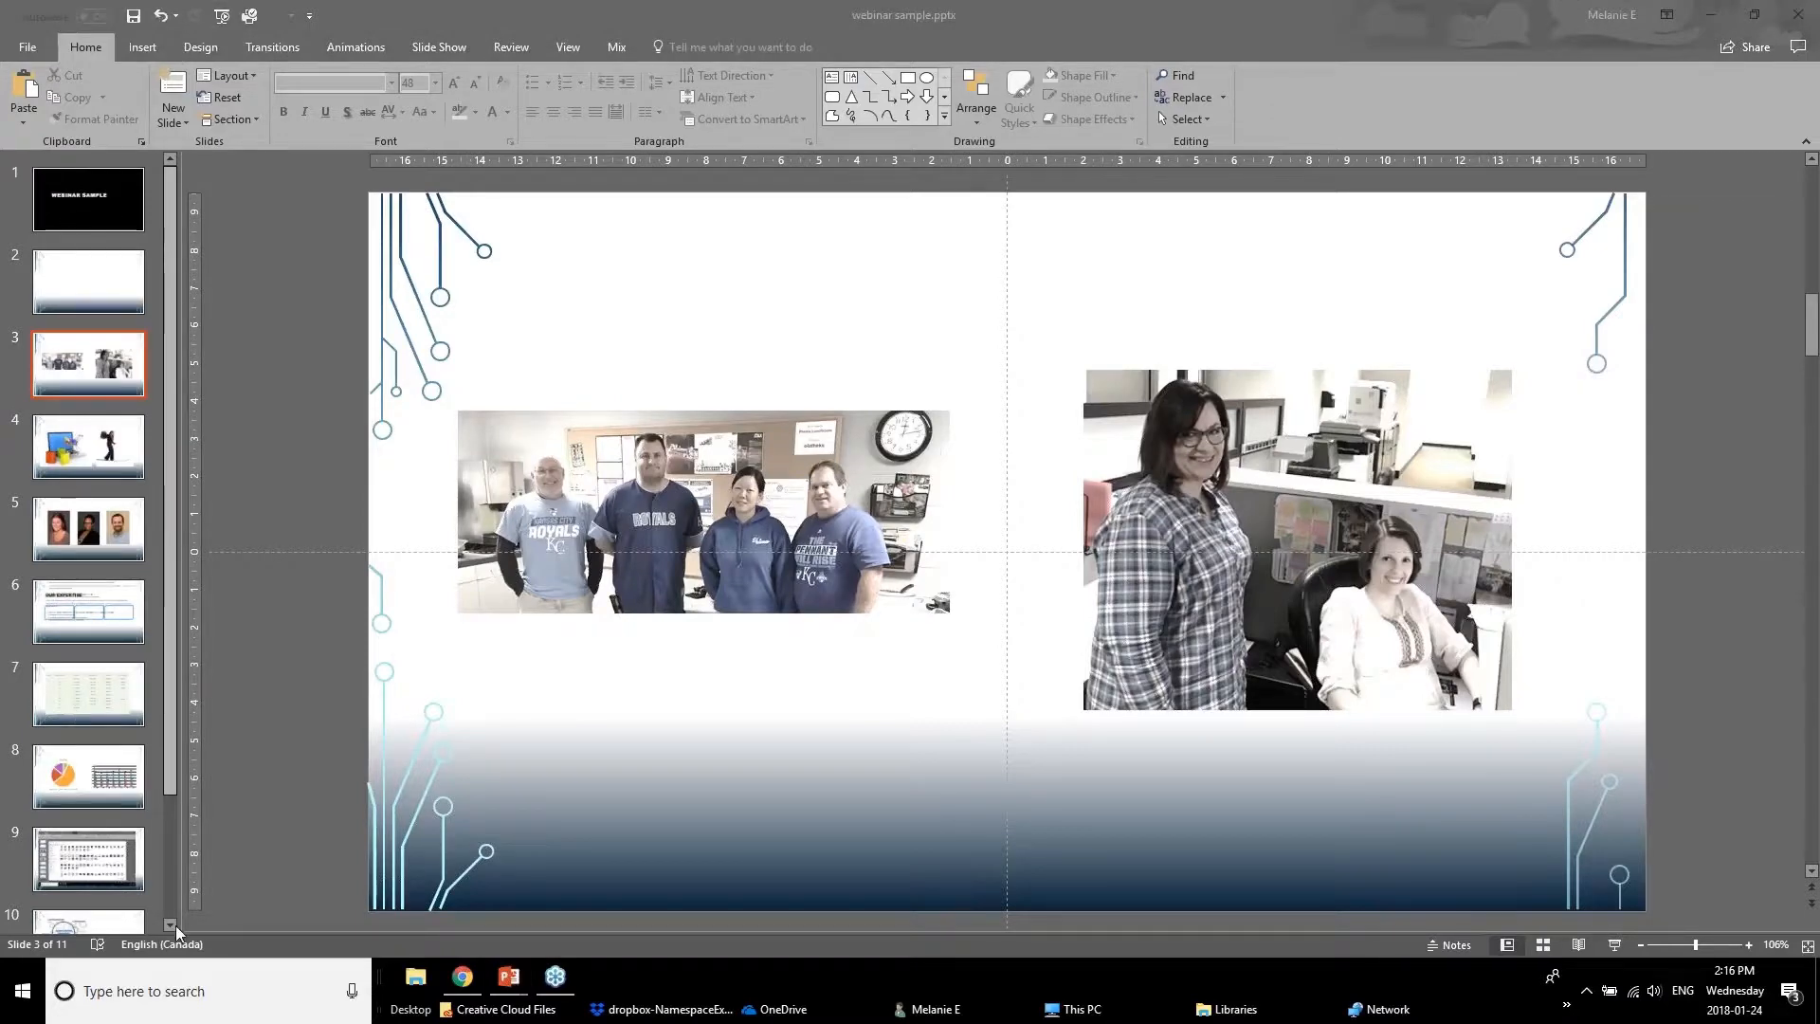
click(79, 441)
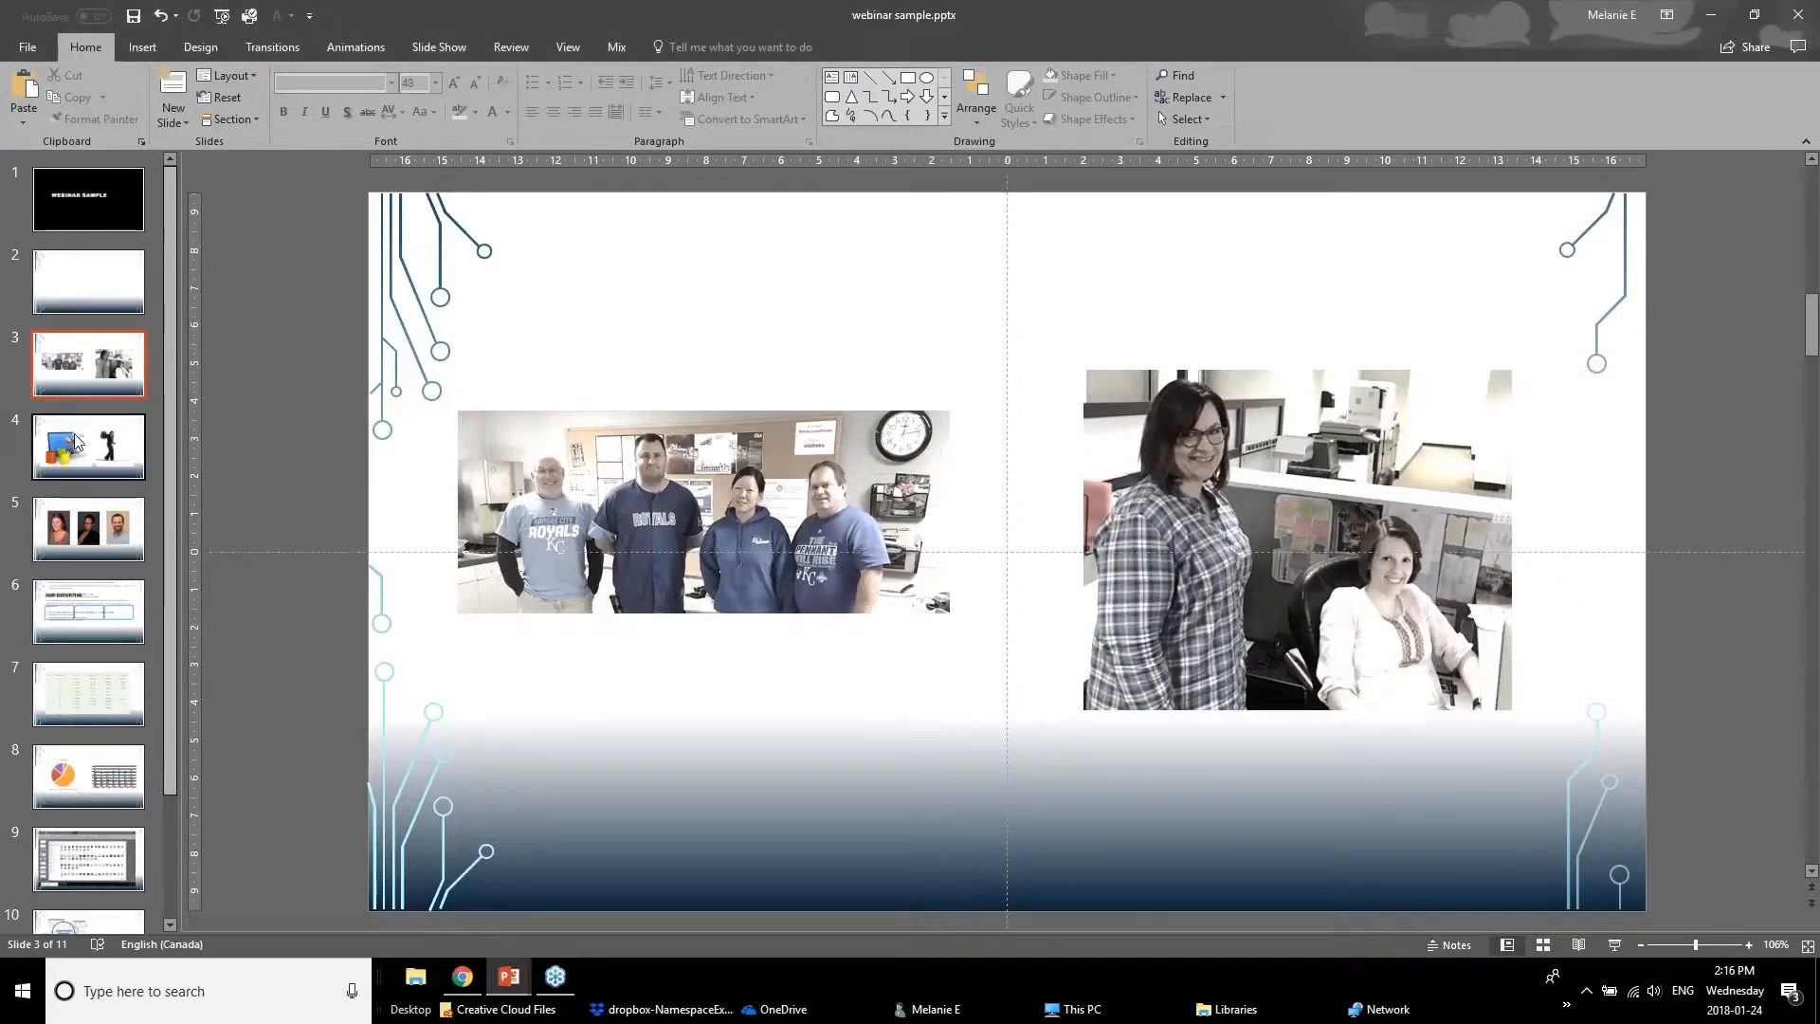
Move the laptop and businesswoman pictures lower on slide 4 so they overlap the dark part of the background gradient
click(763, 414)
drag(763, 414, 737, 553)
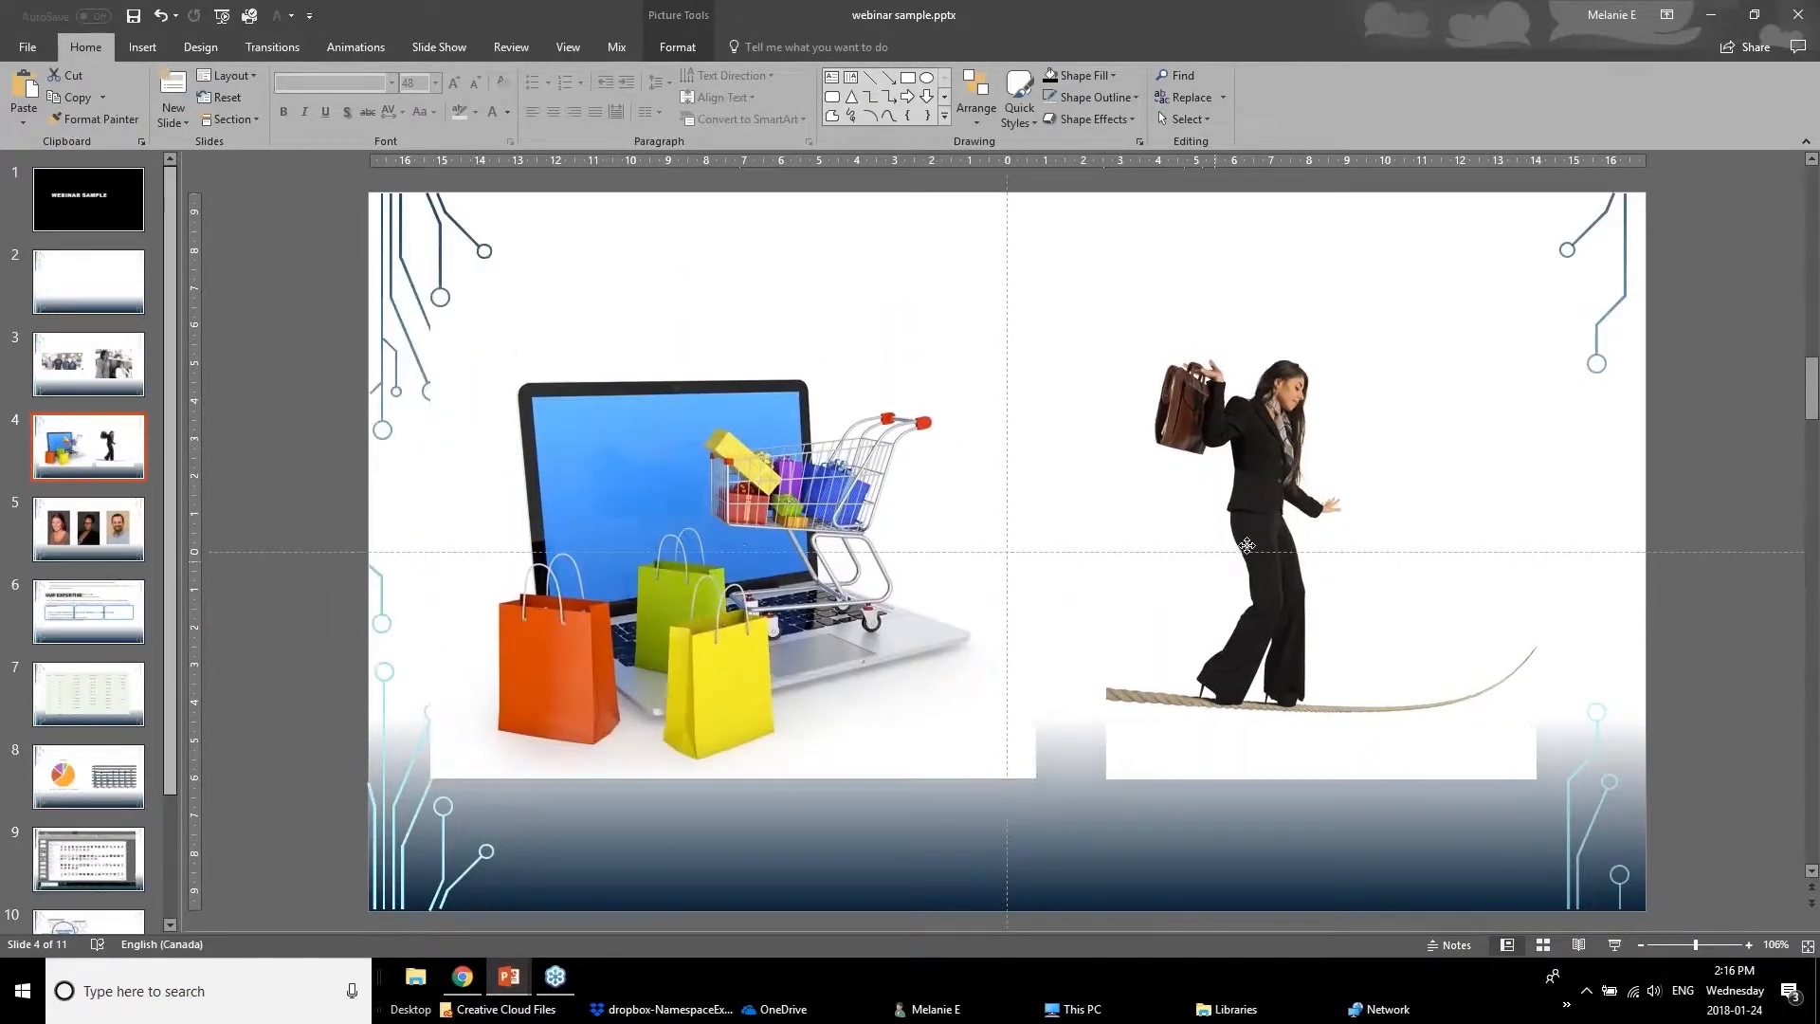
drag(1222, 554, 1276, 566)
mouse_move(748, 636)
mouse_down()
mouse_move(731, 679)
mouse_move(736, 649)
mouse_up()
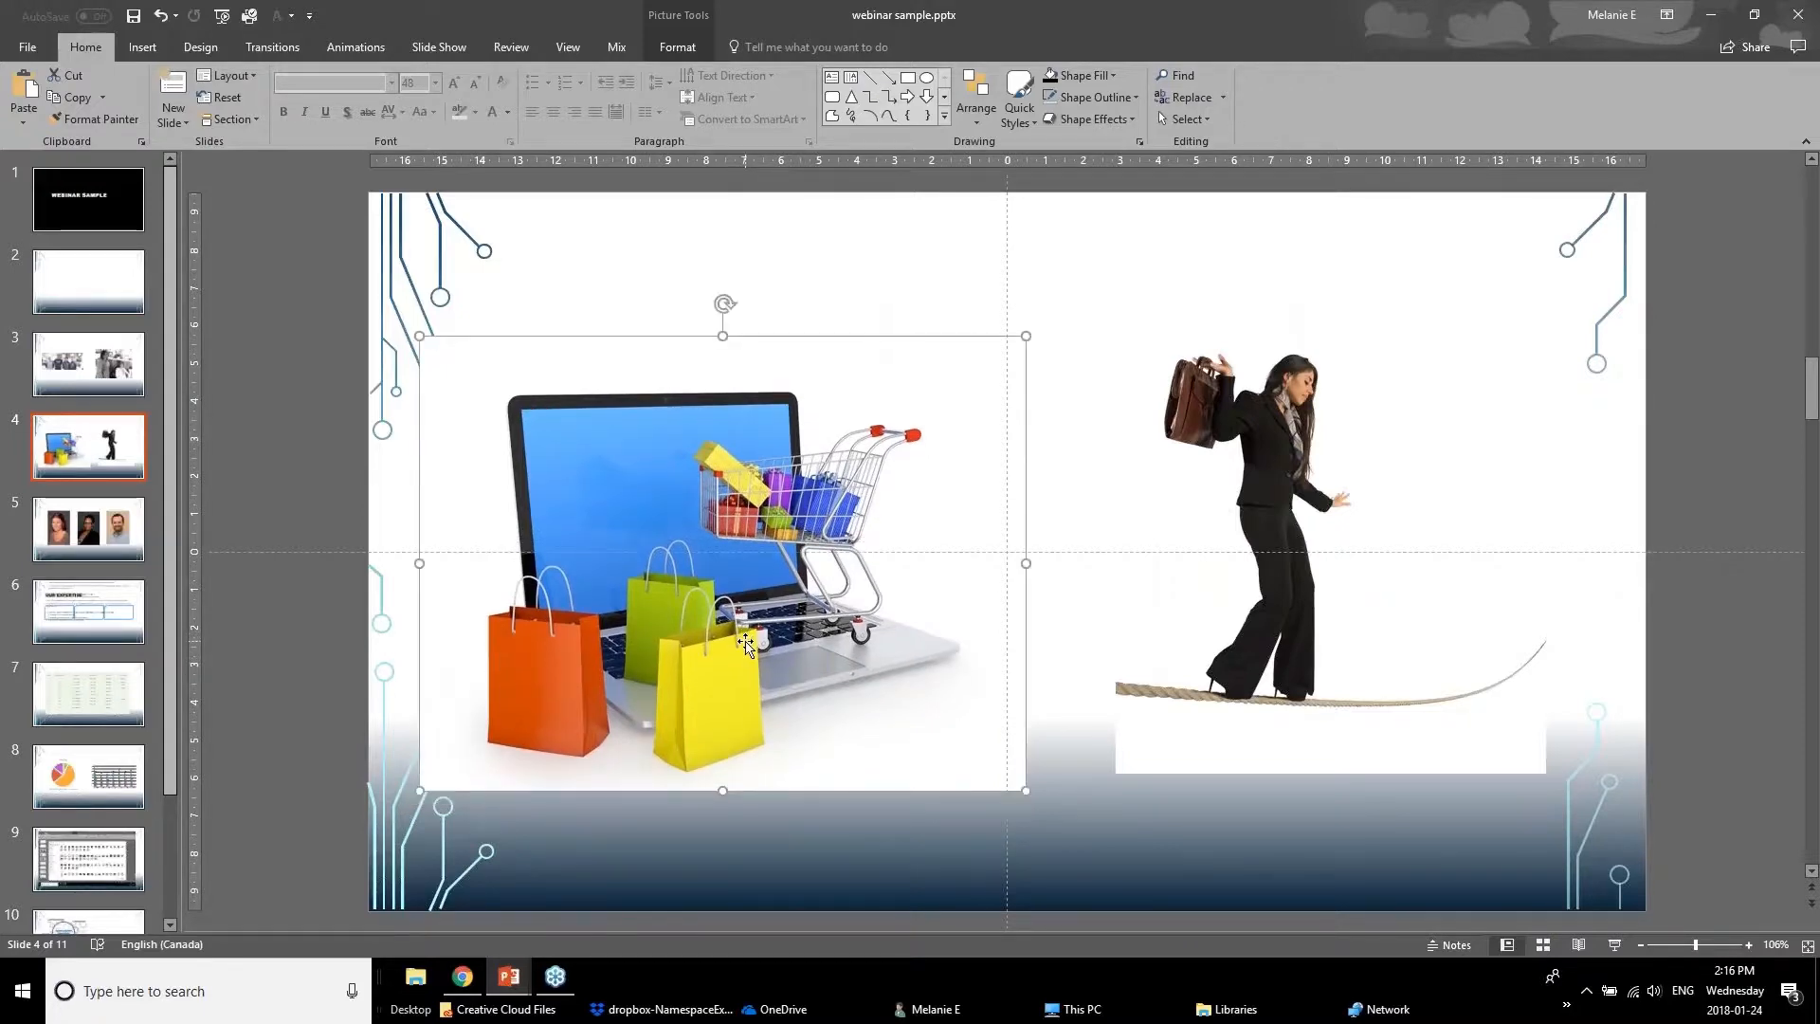
Start background removal on the laptop picture and mark the laptop base, shopping cart and bottoms of the shopping bags as areas to keep
click(669, 17)
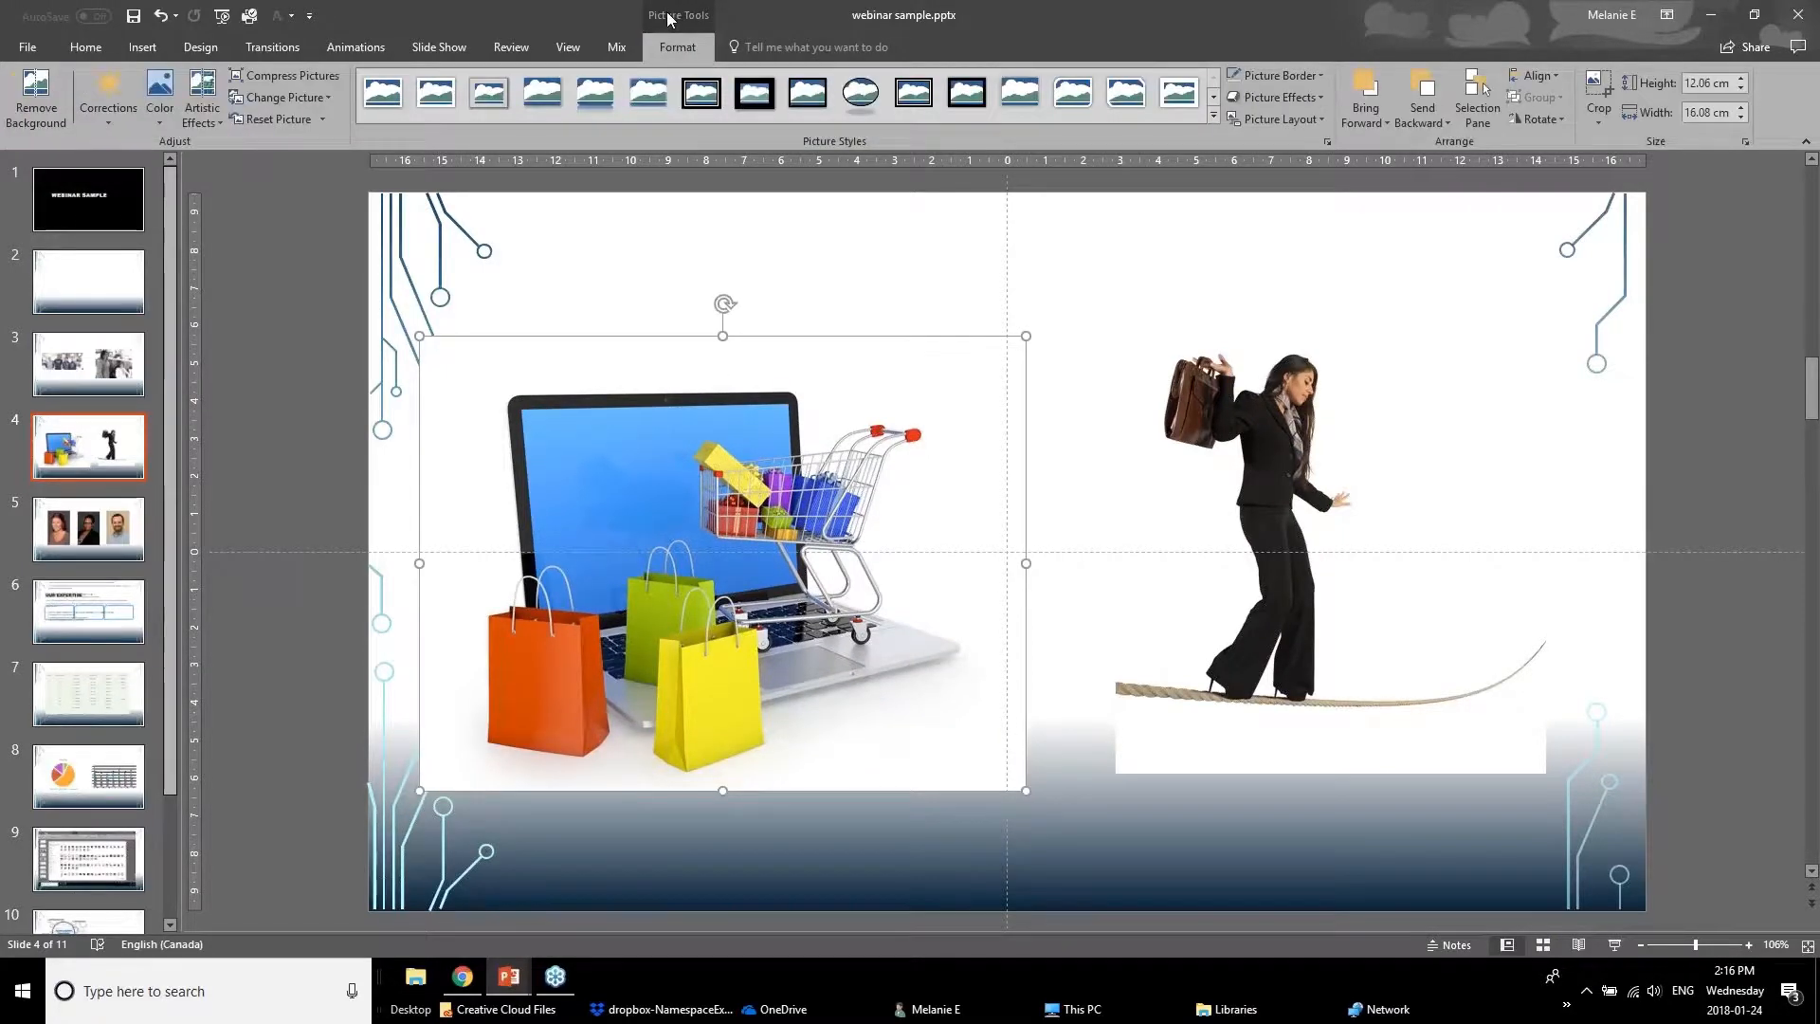
click(36, 100)
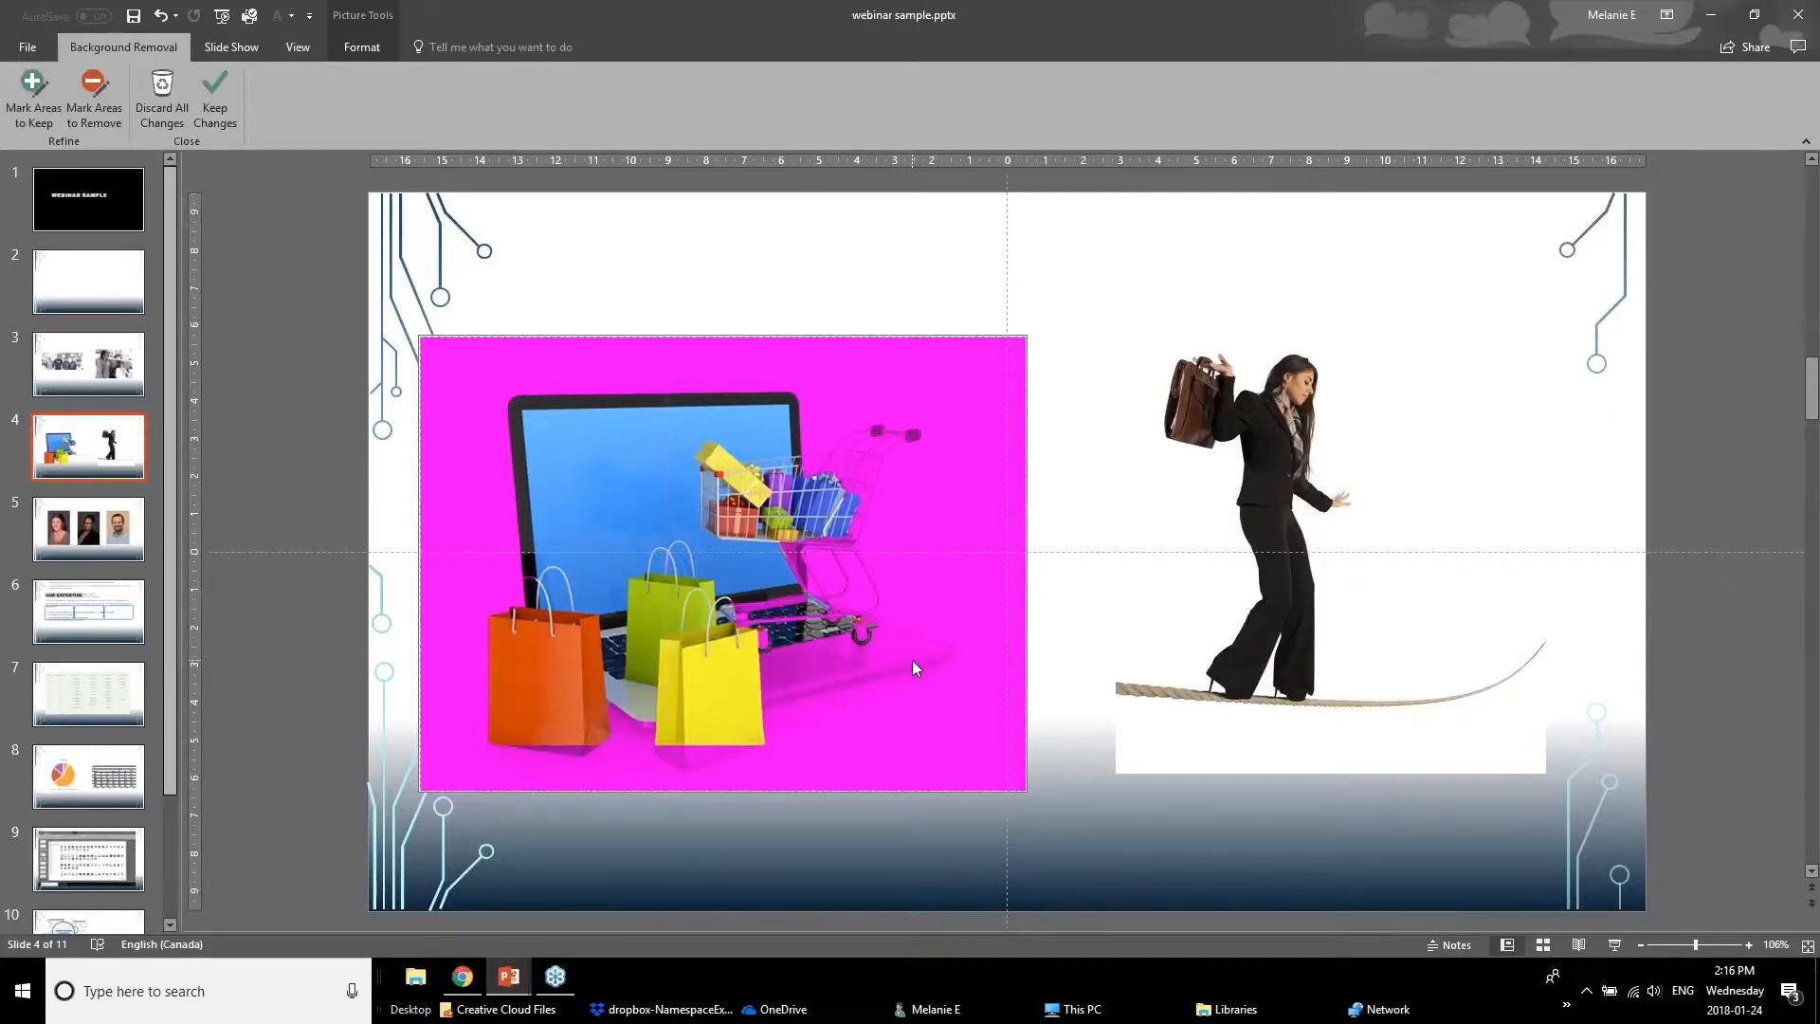
click(34, 123)
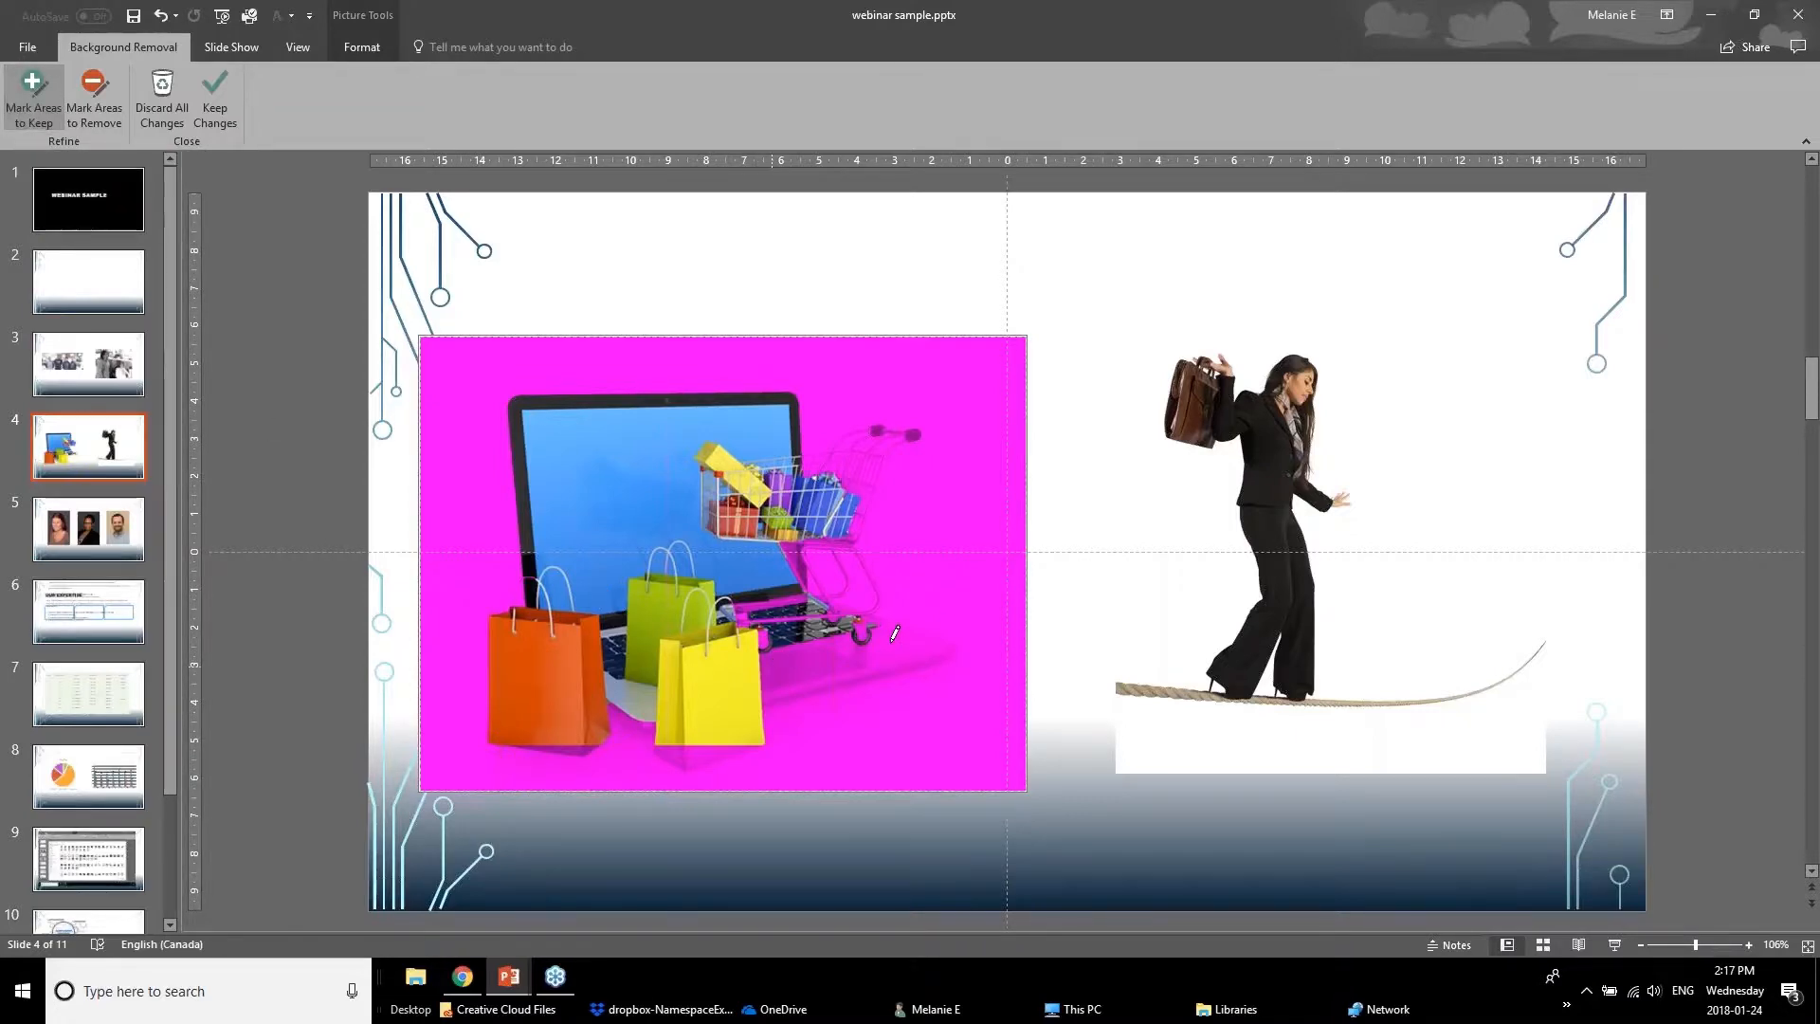
drag(892, 641, 770, 667)
drag(933, 660, 805, 681)
drag(875, 456, 850, 572)
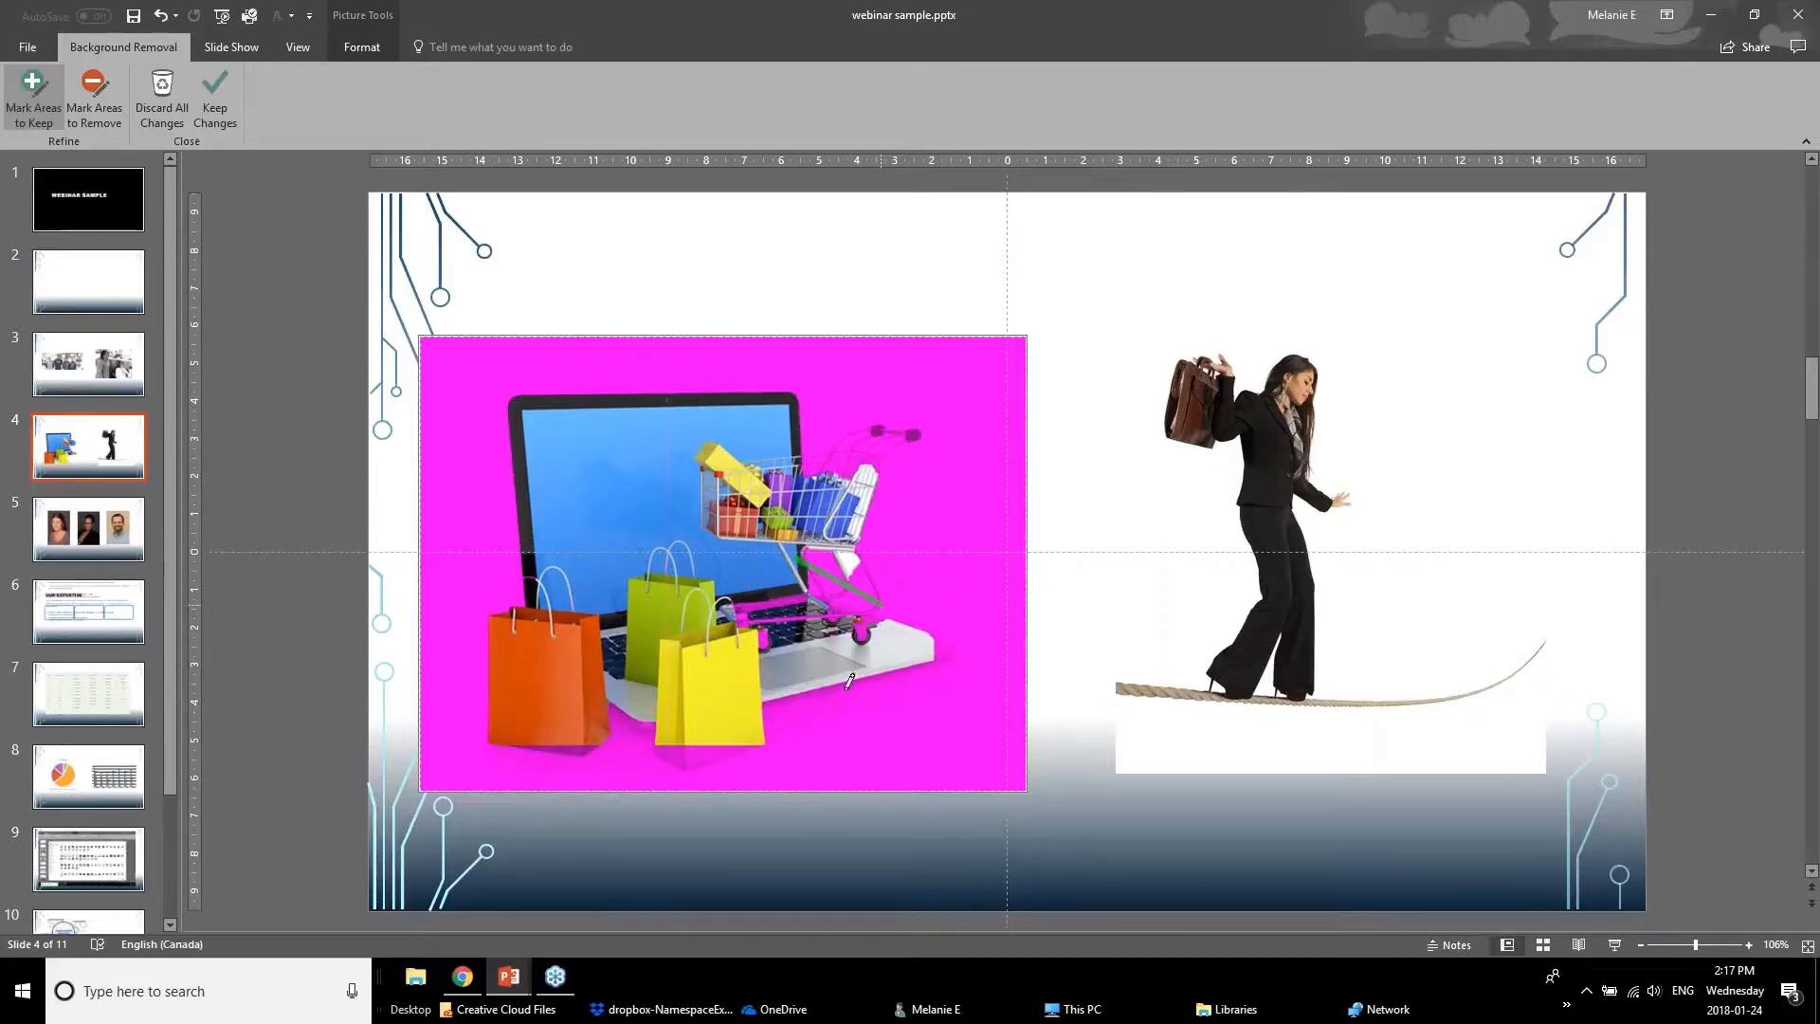
drag(675, 755, 711, 751)
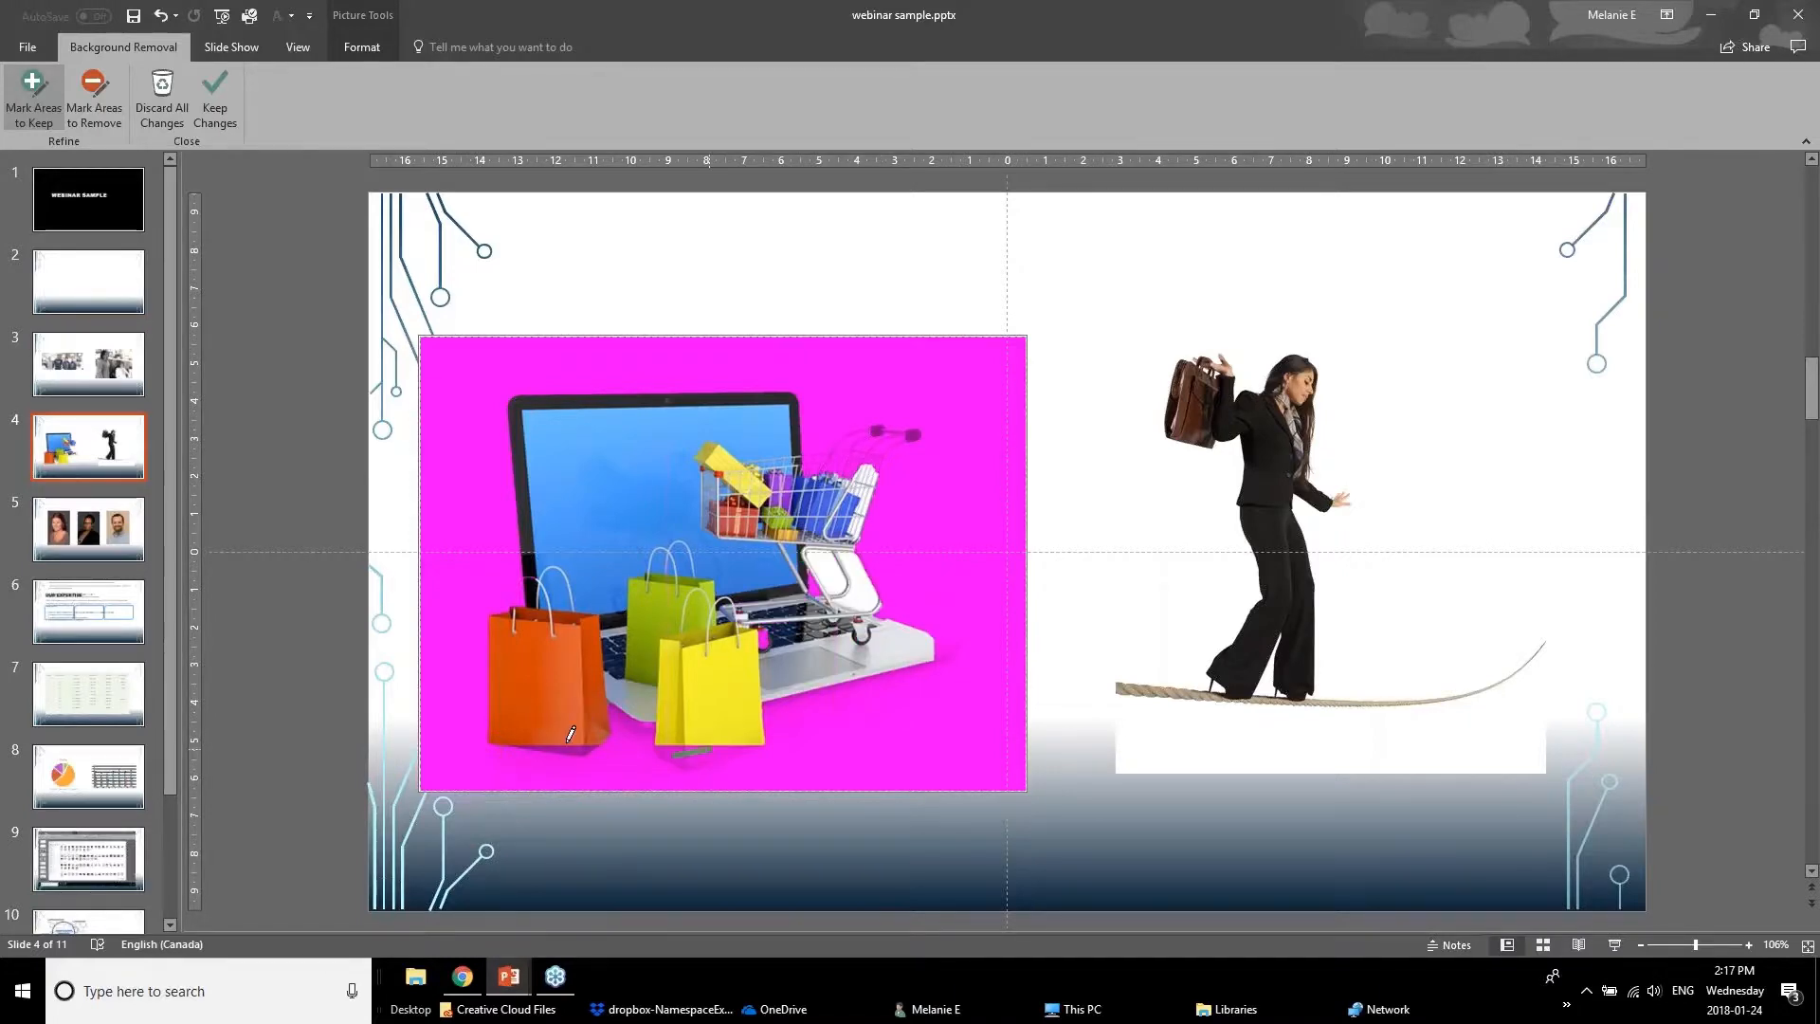
drag(562, 748, 594, 749)
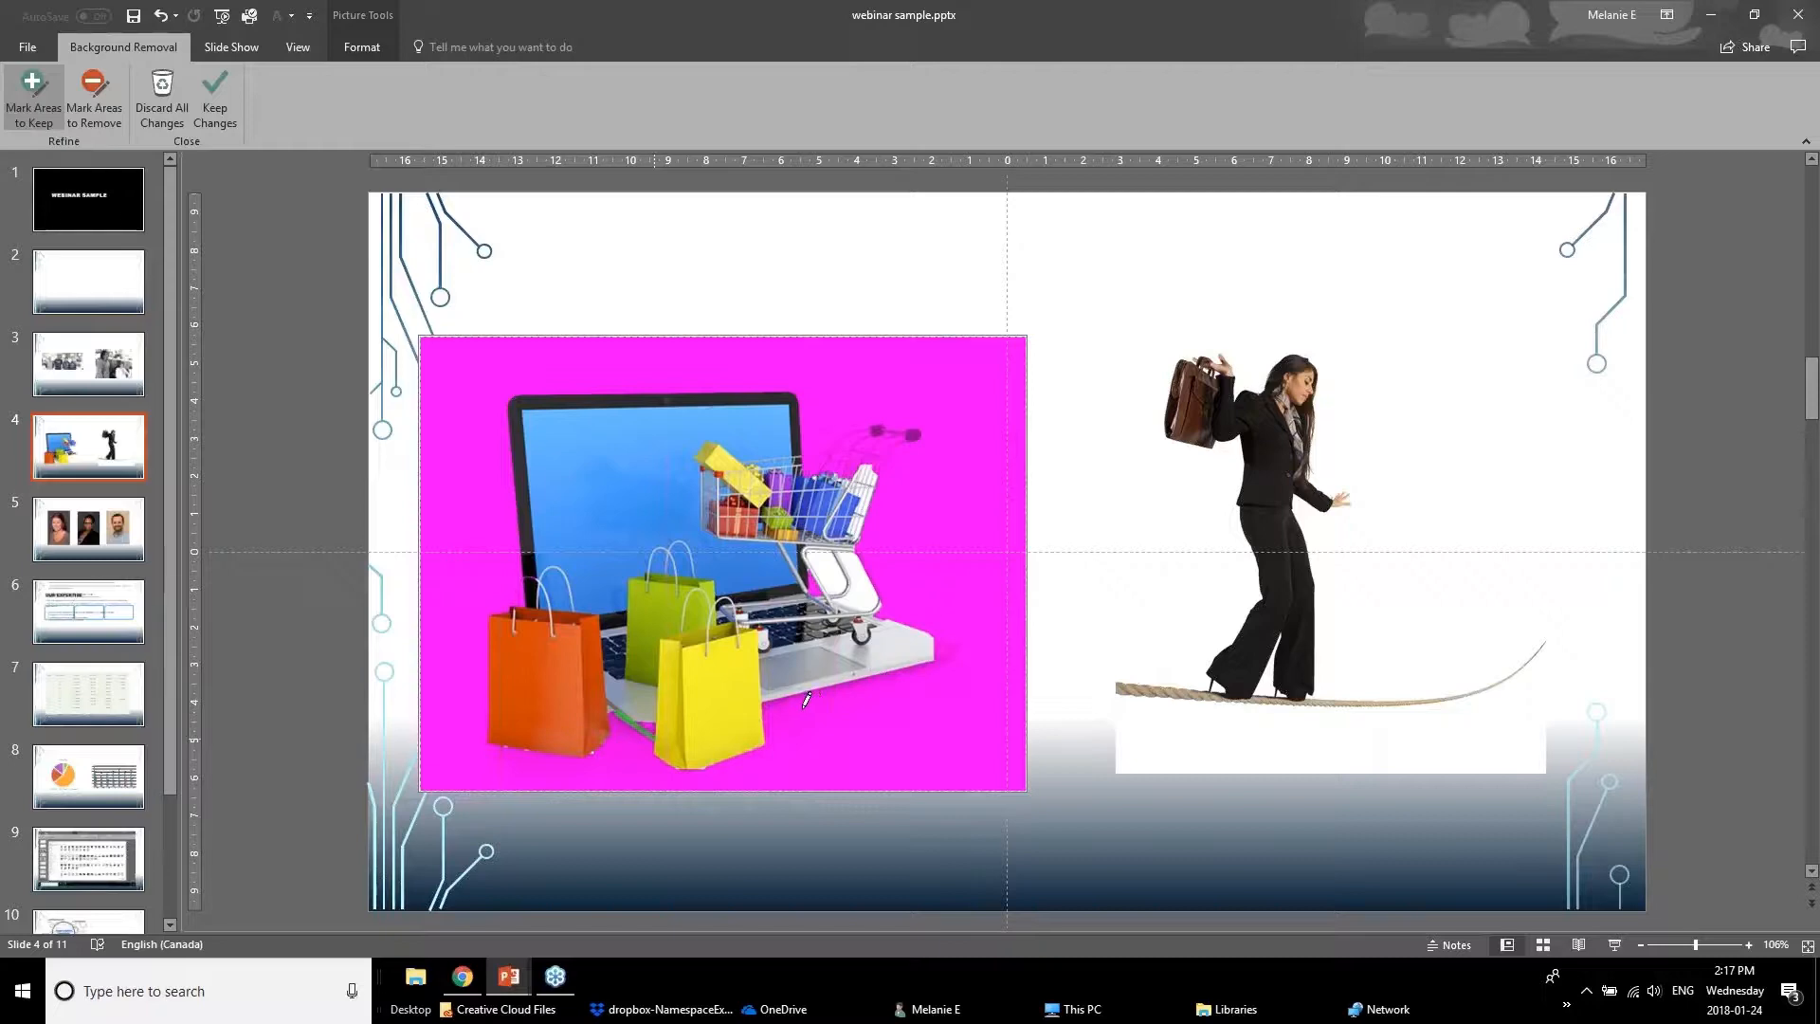
Mark the laptop's outer edges and the area beside the cart as areas to keep, apply the background removal, and shift the picture slightly up
drag(802, 707, 941, 666)
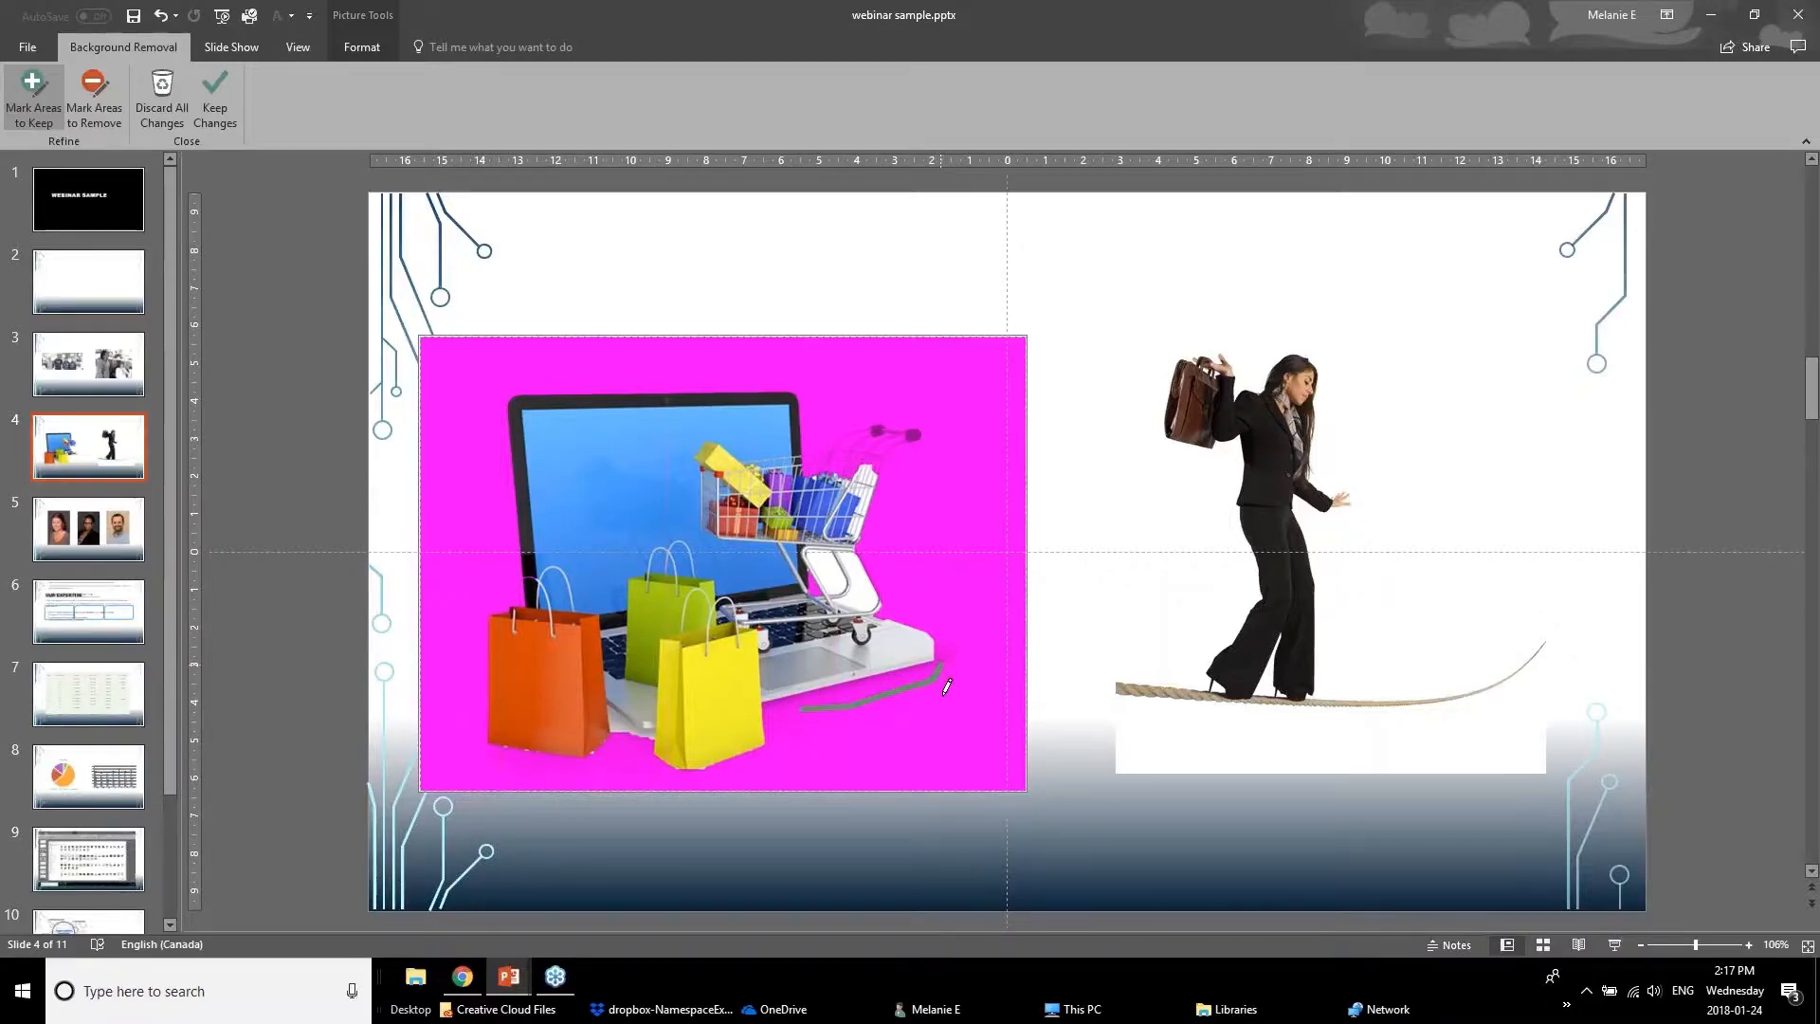
drag(949, 647, 964, 669)
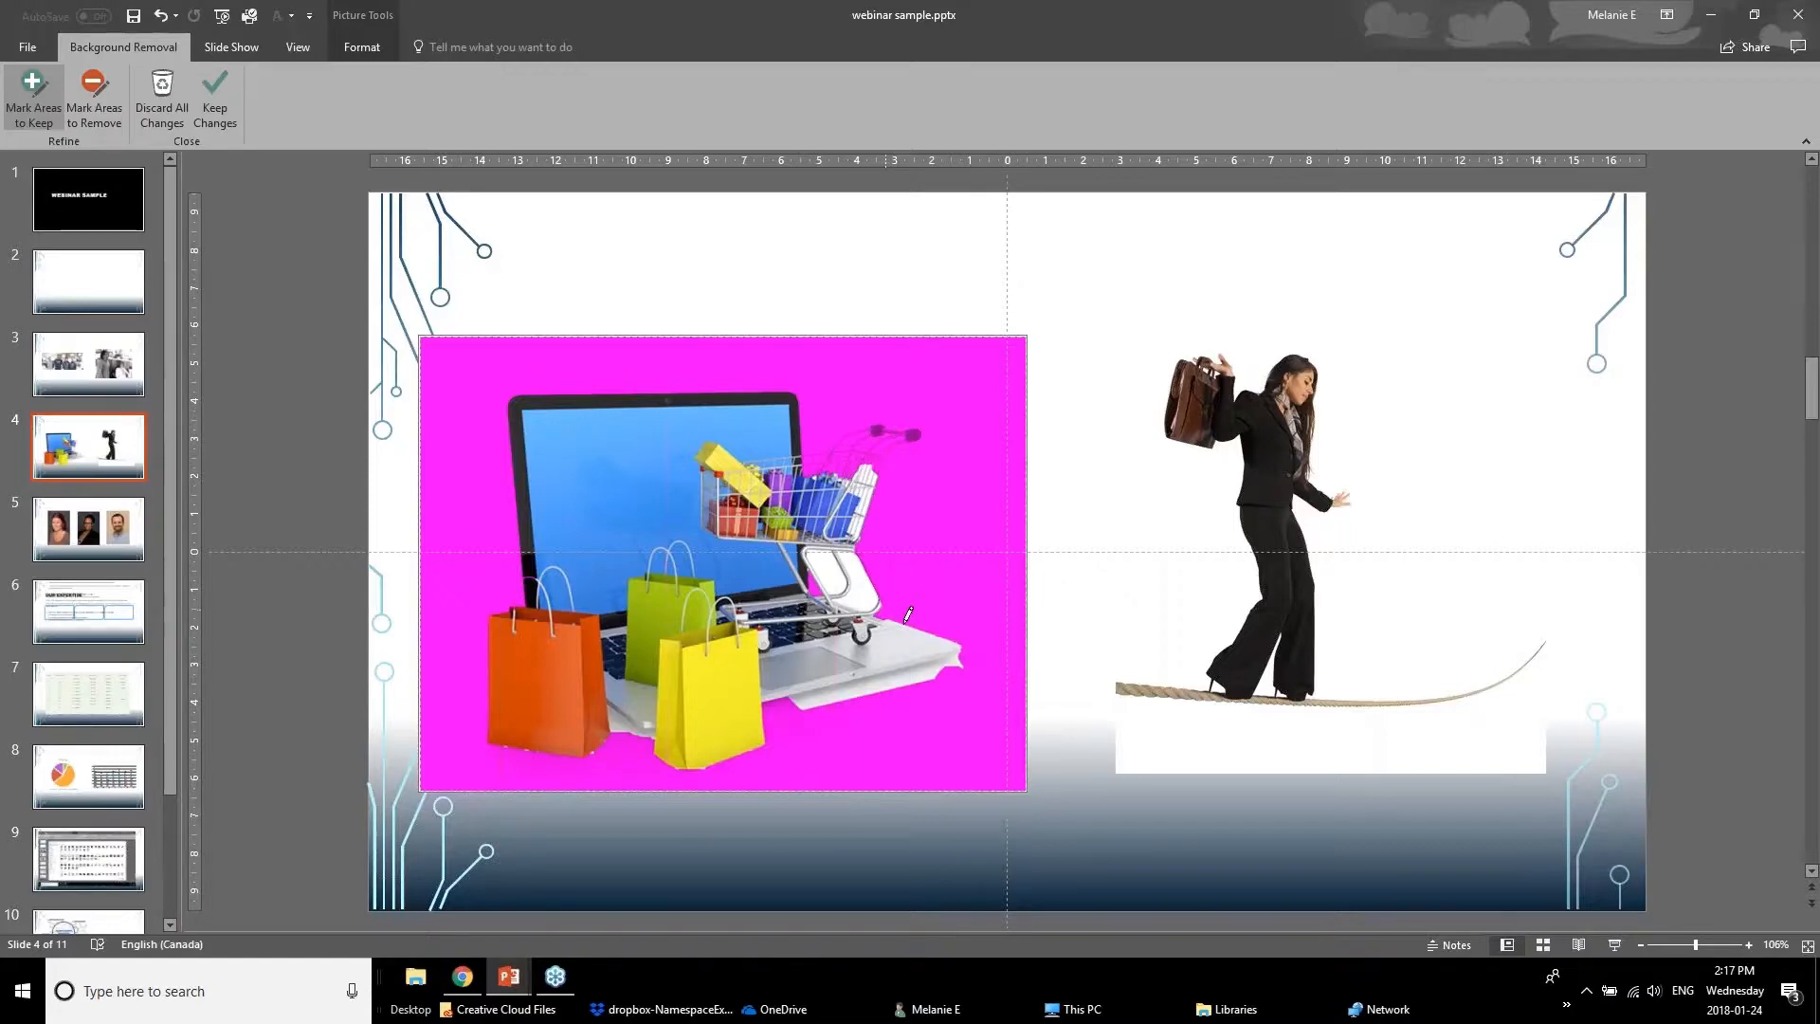
drag(884, 605, 910, 626)
drag(775, 707, 800, 709)
click(217, 112)
drag(707, 549, 680, 576)
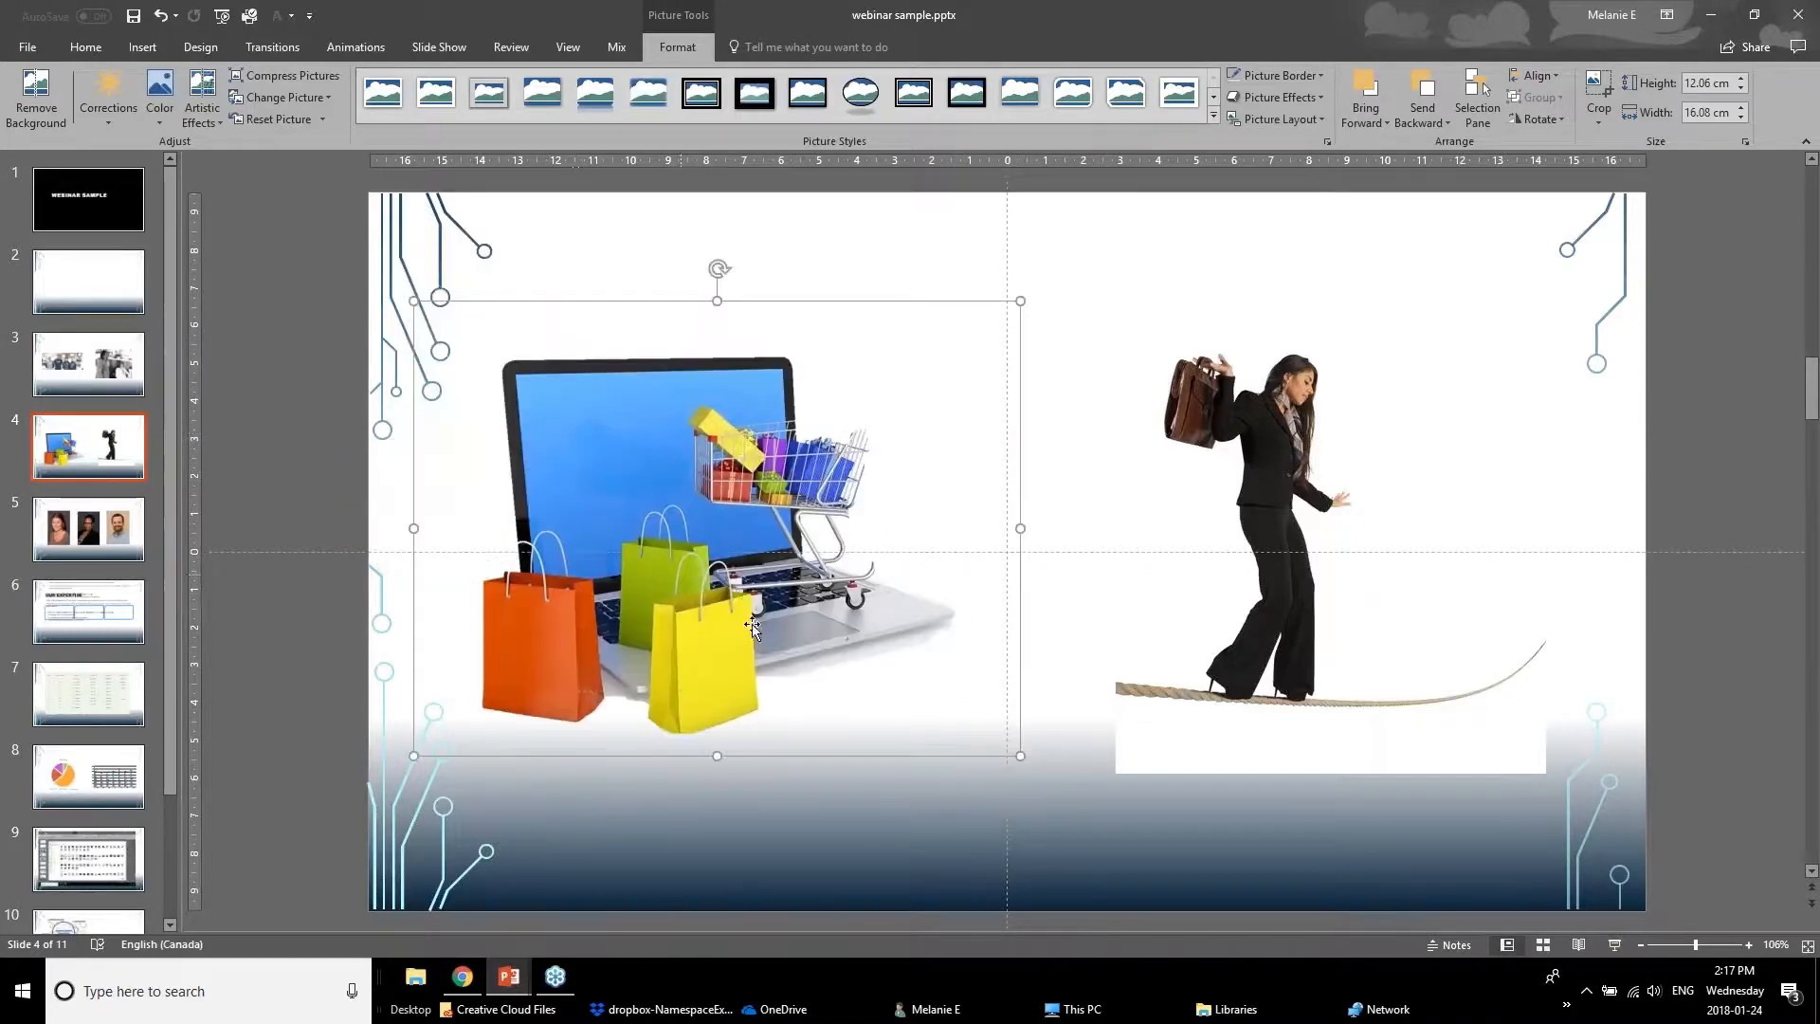
Remove the background from the businesswoman picture, marking both ends of the tightrope as areas to keep
click(1300, 314)
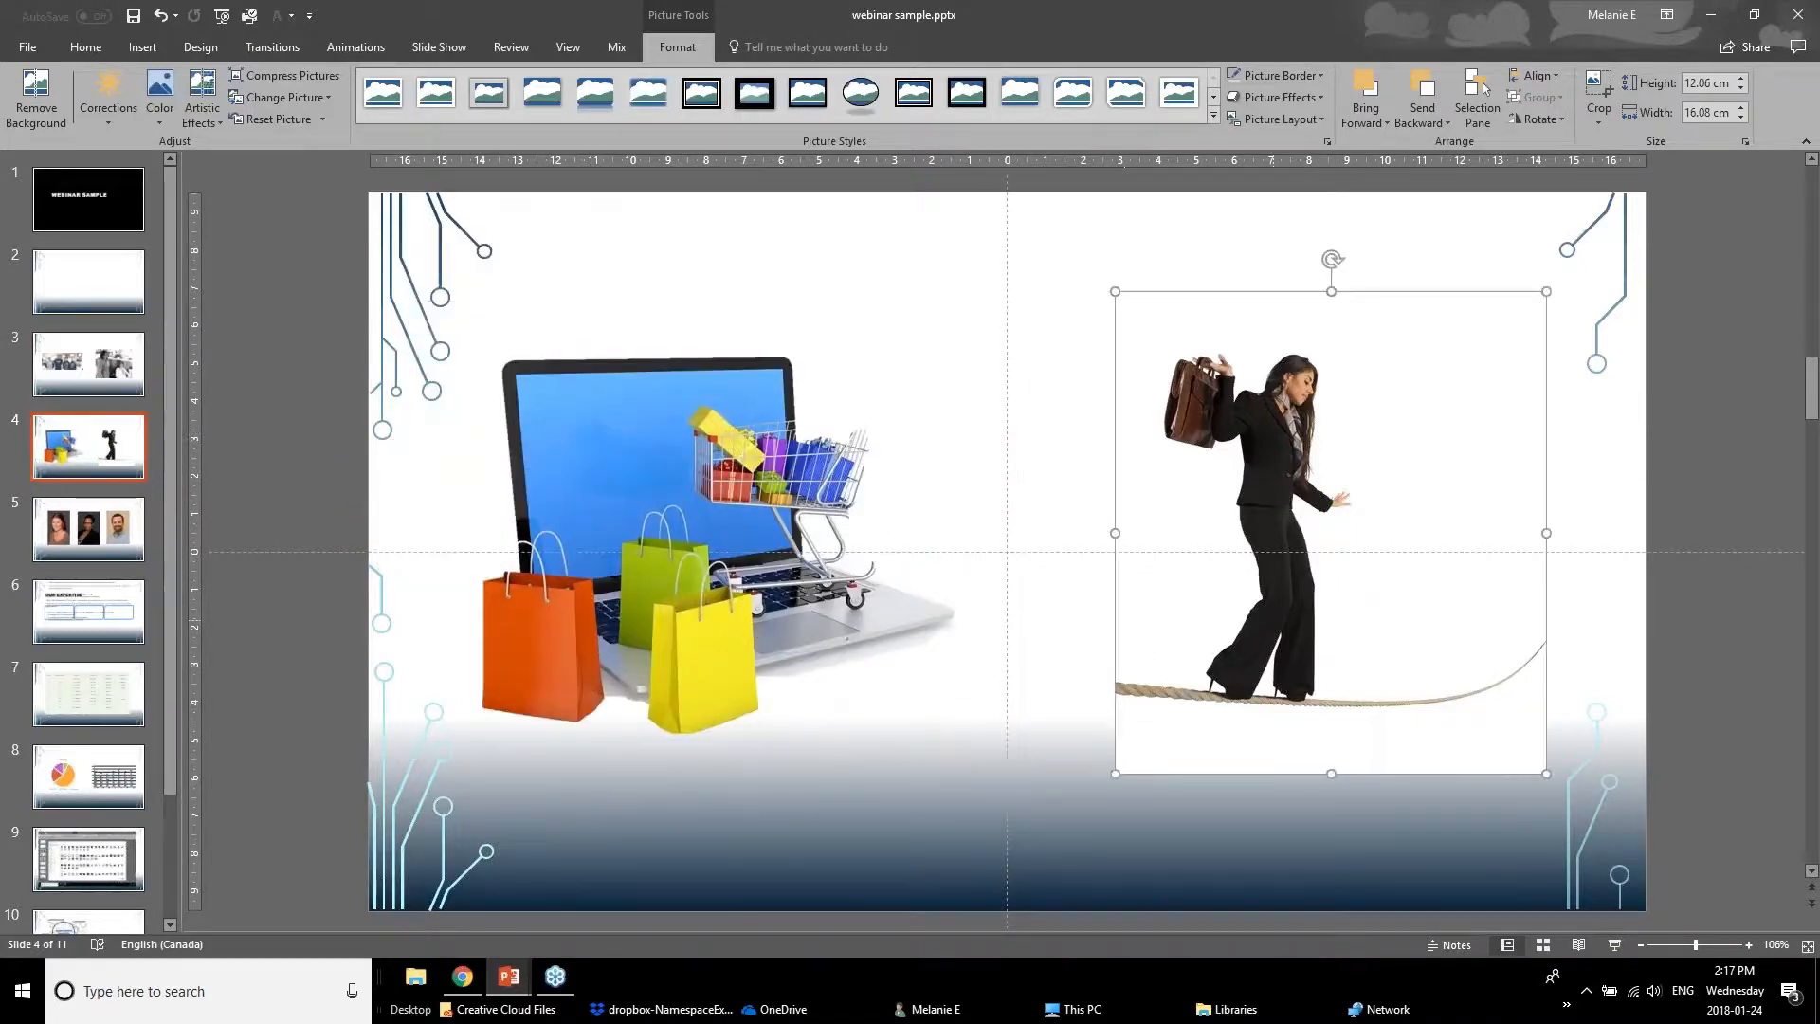
click(16, 100)
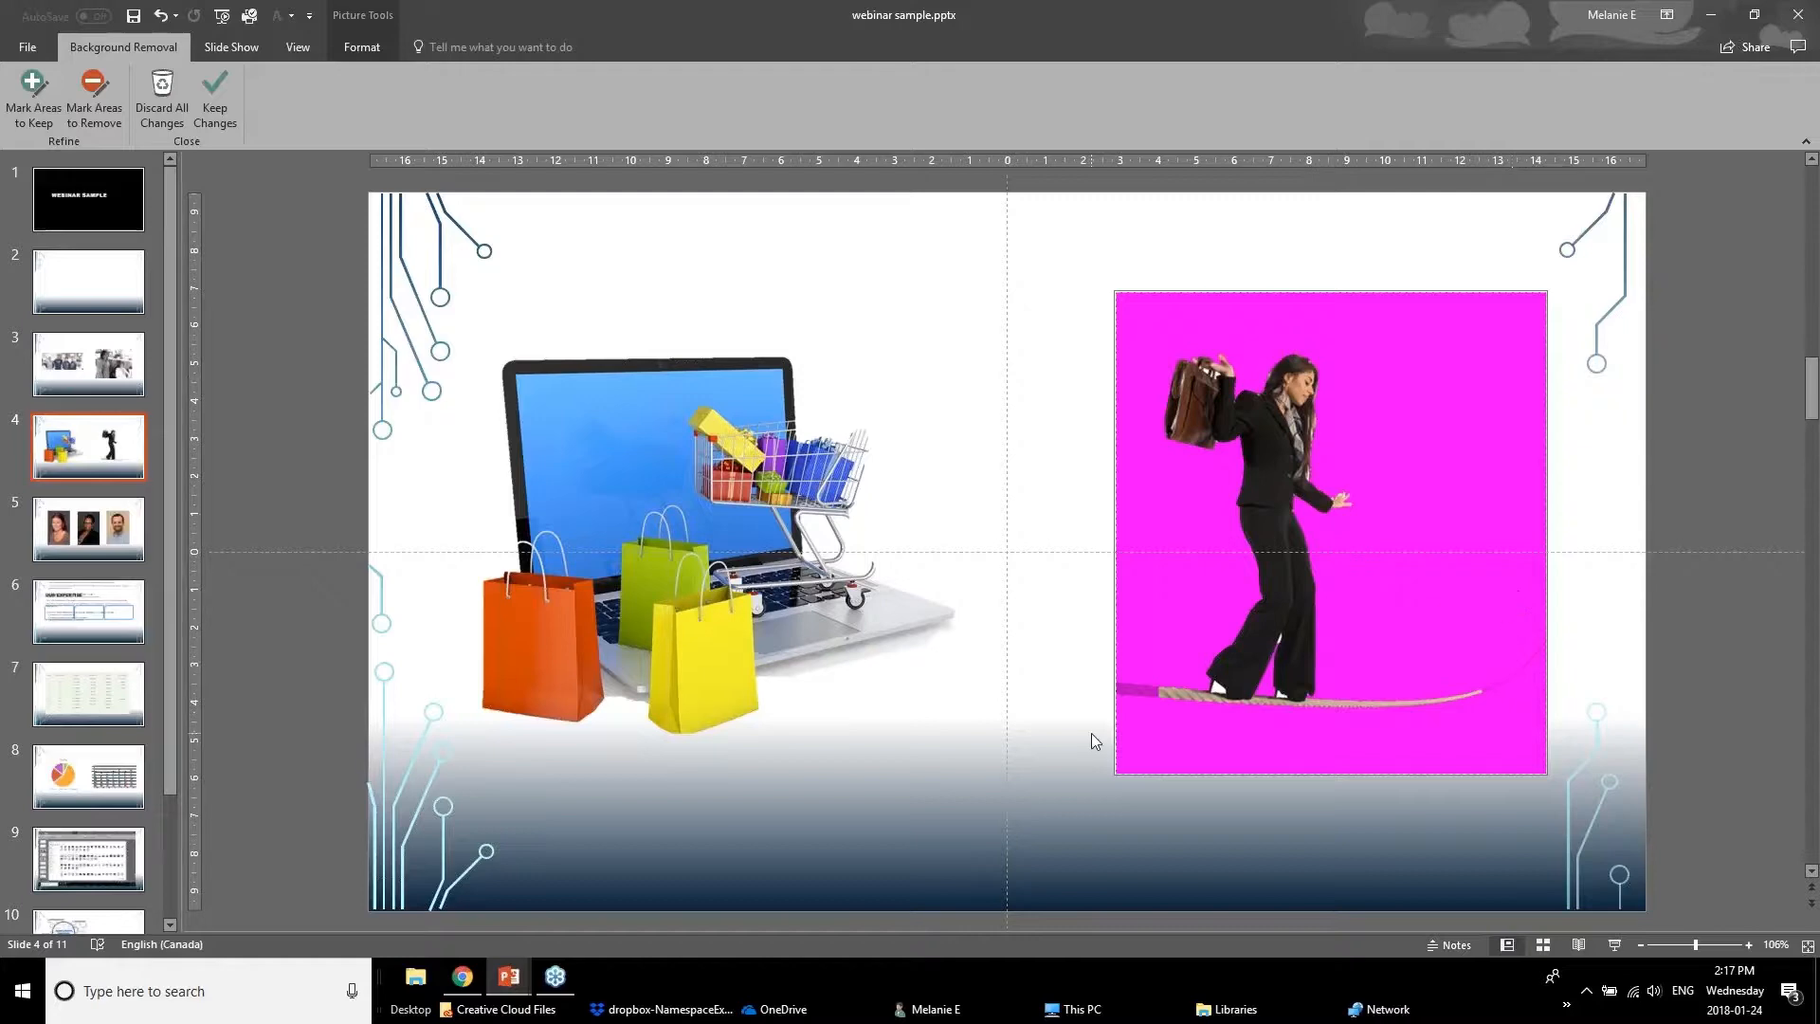
click(32, 95)
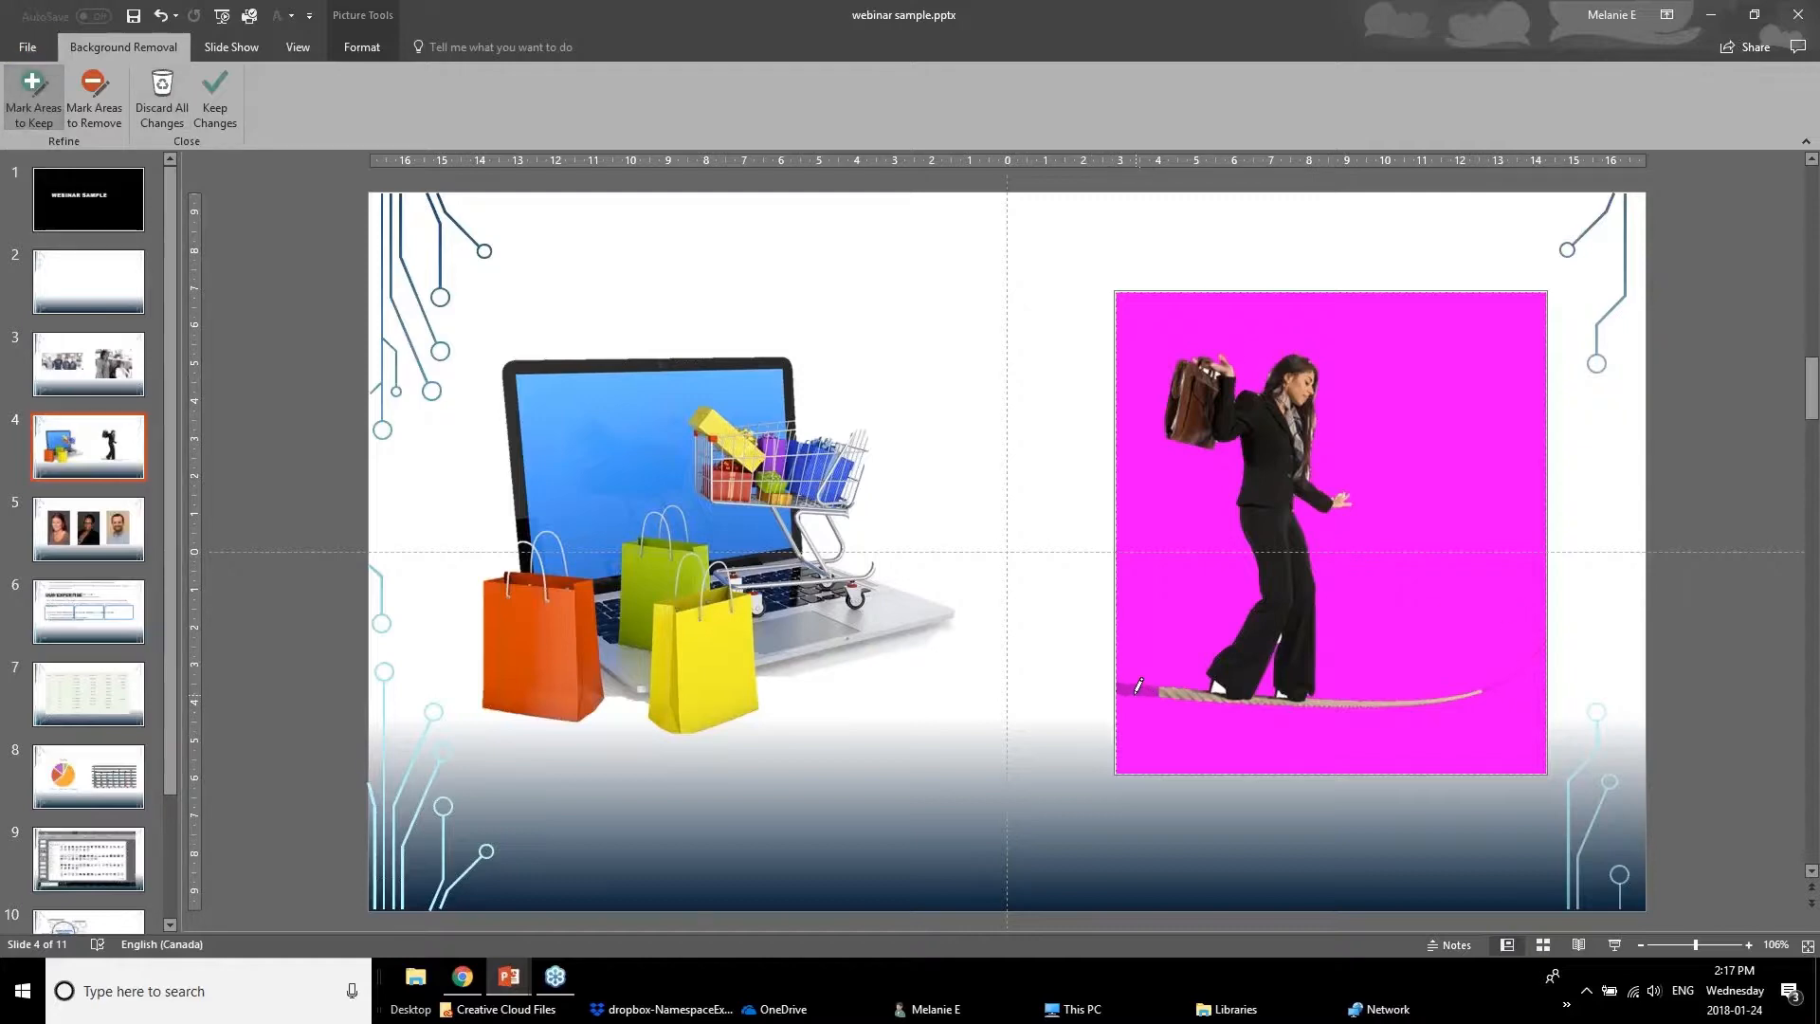
drag(1186, 686, 1128, 693)
drag(1486, 690, 1511, 675)
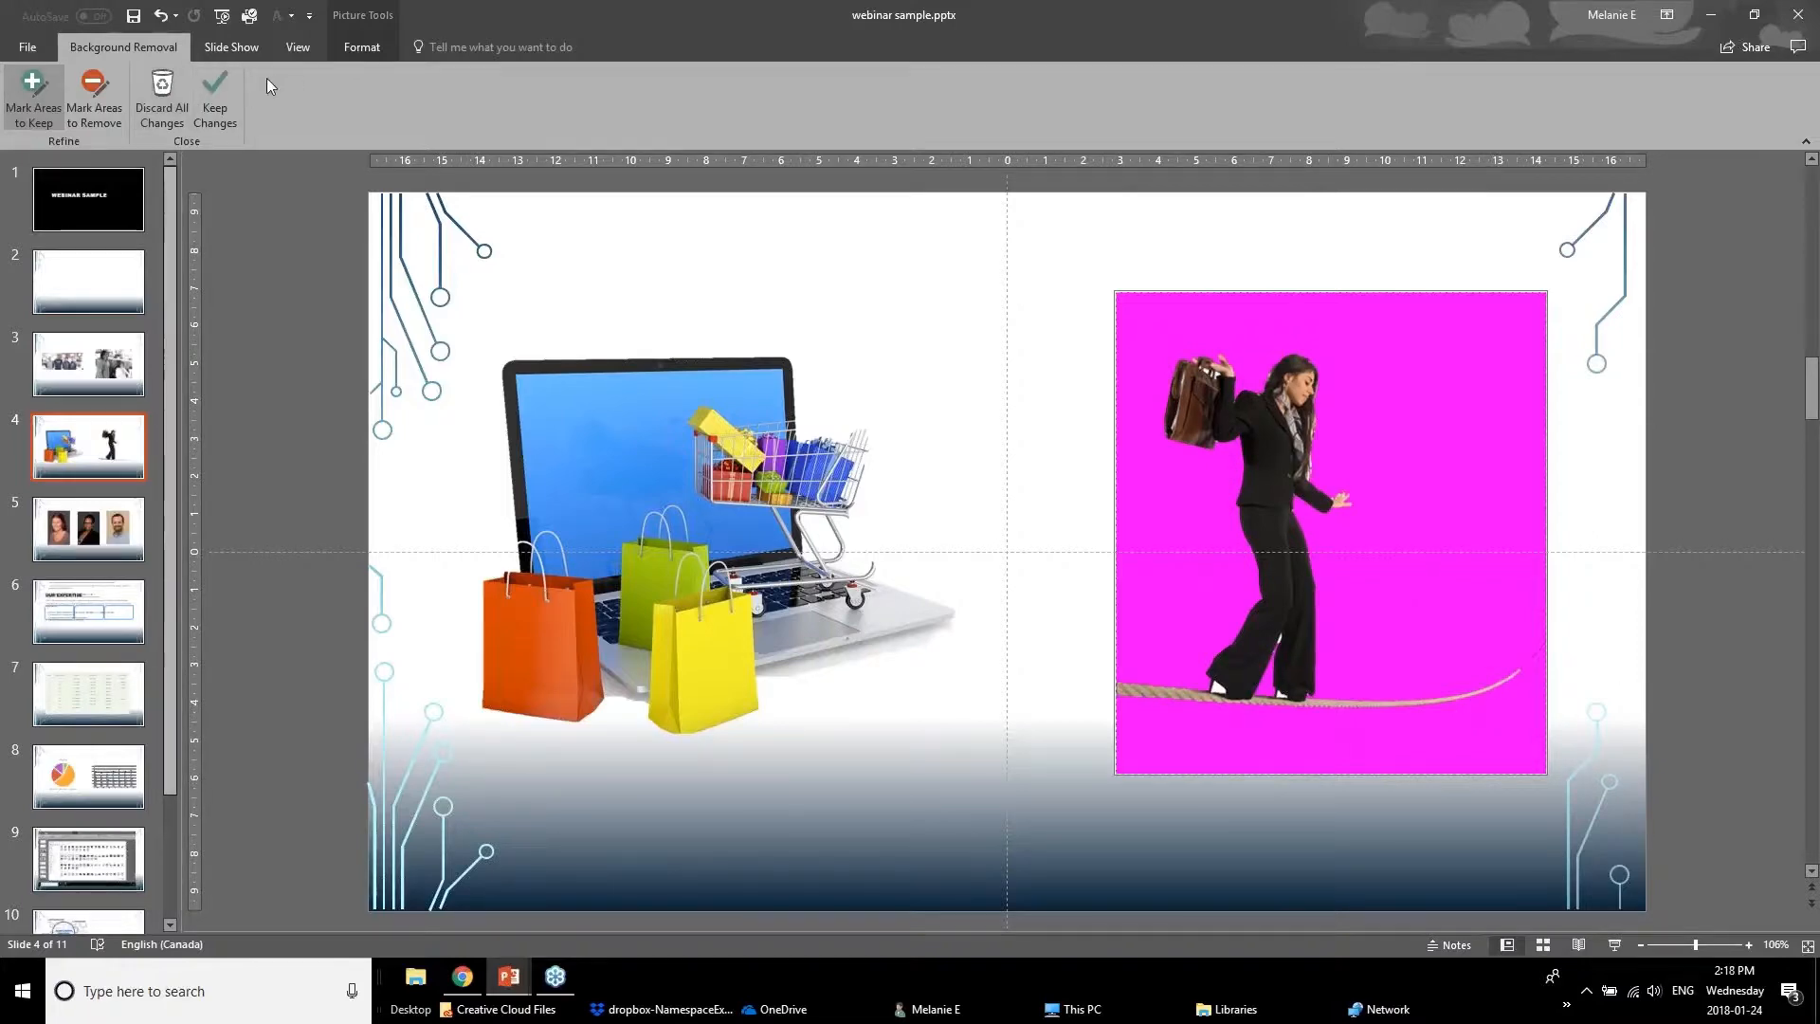
click(203, 94)
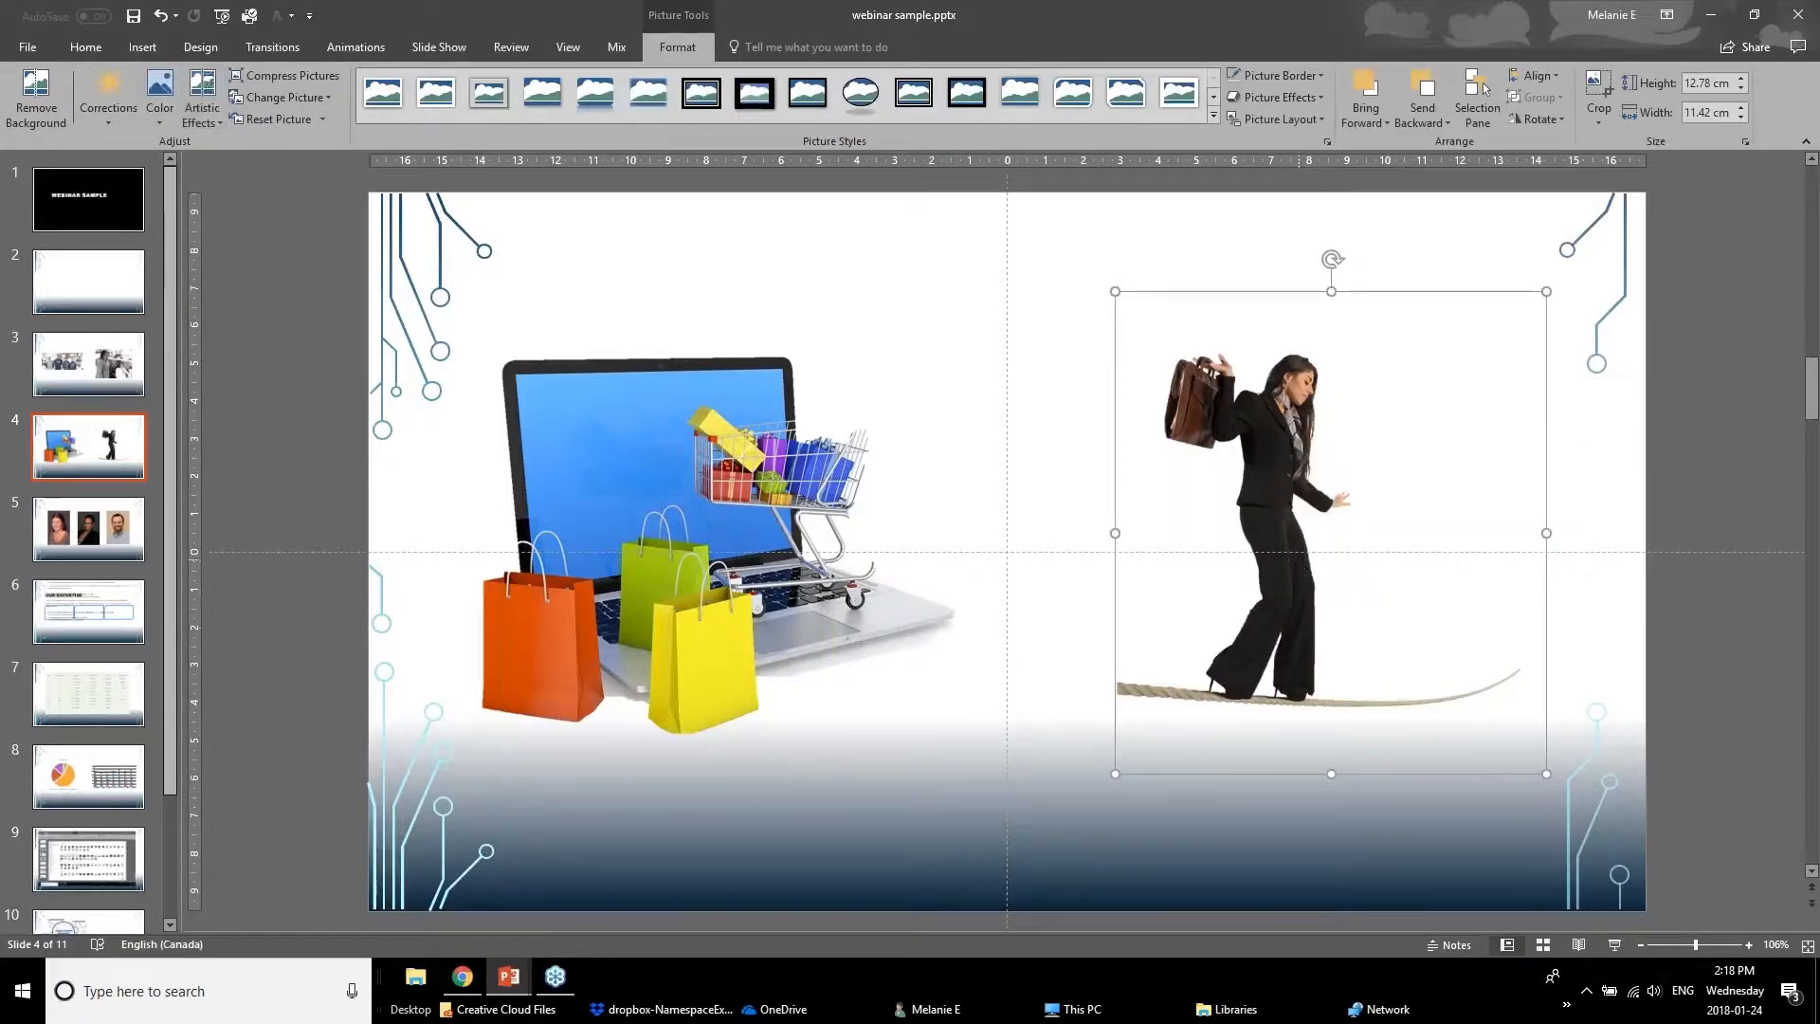
Move the businesswoman picture slightly up and towards the laptop, and bring it forward in the stacking order
drag(1313, 568, 1265, 528)
click(1370, 123)
click(1379, 166)
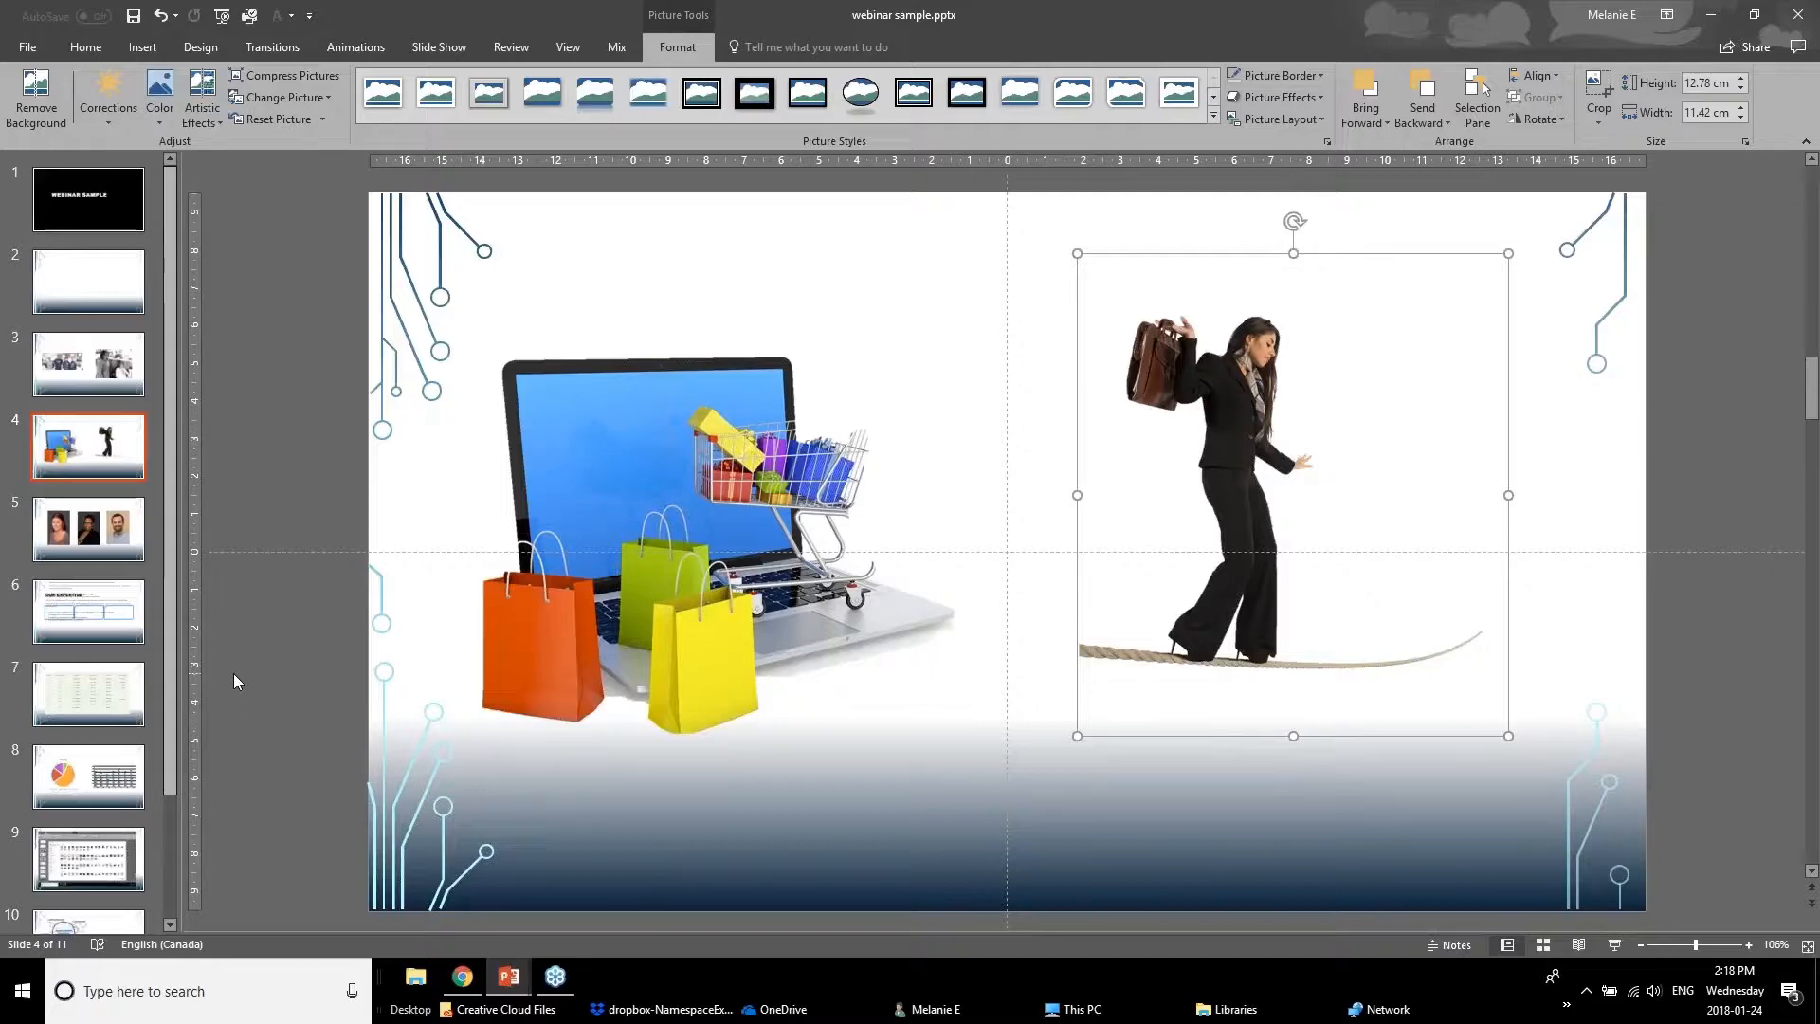
Open slide 5 and crop the portrait of the woman in the brown top to an oval shape
click(70, 538)
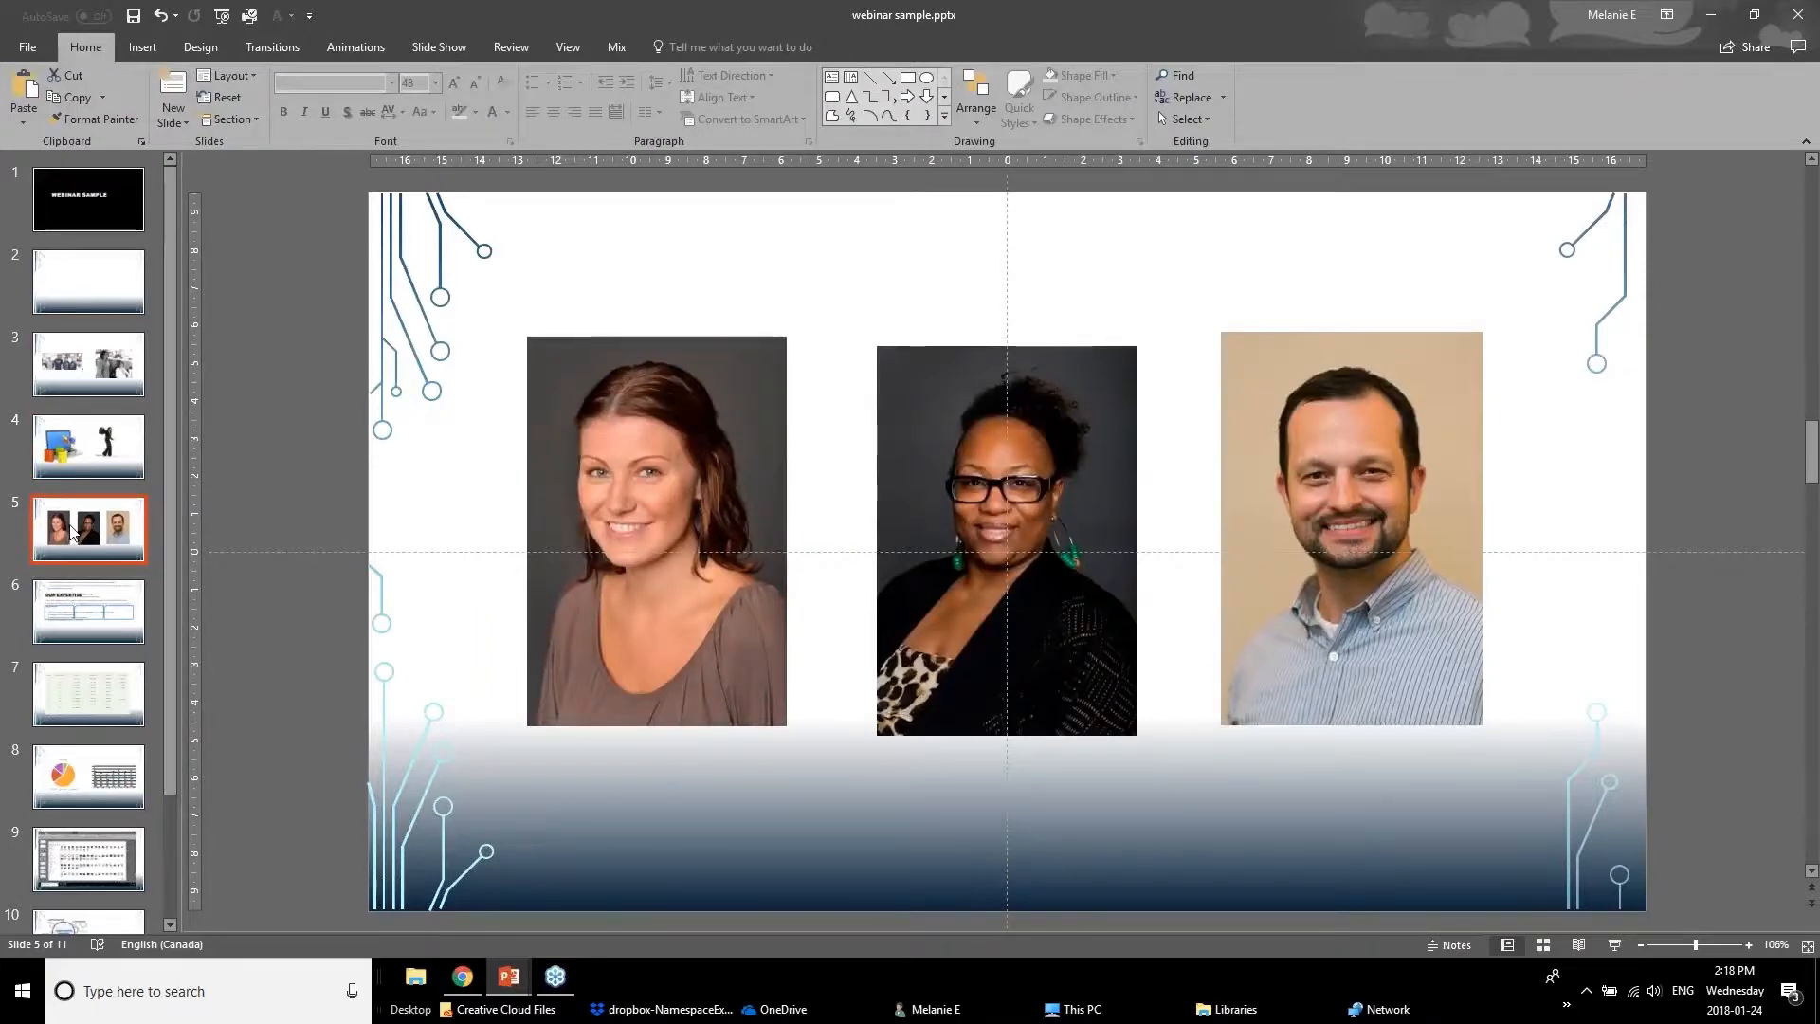
click(536, 568)
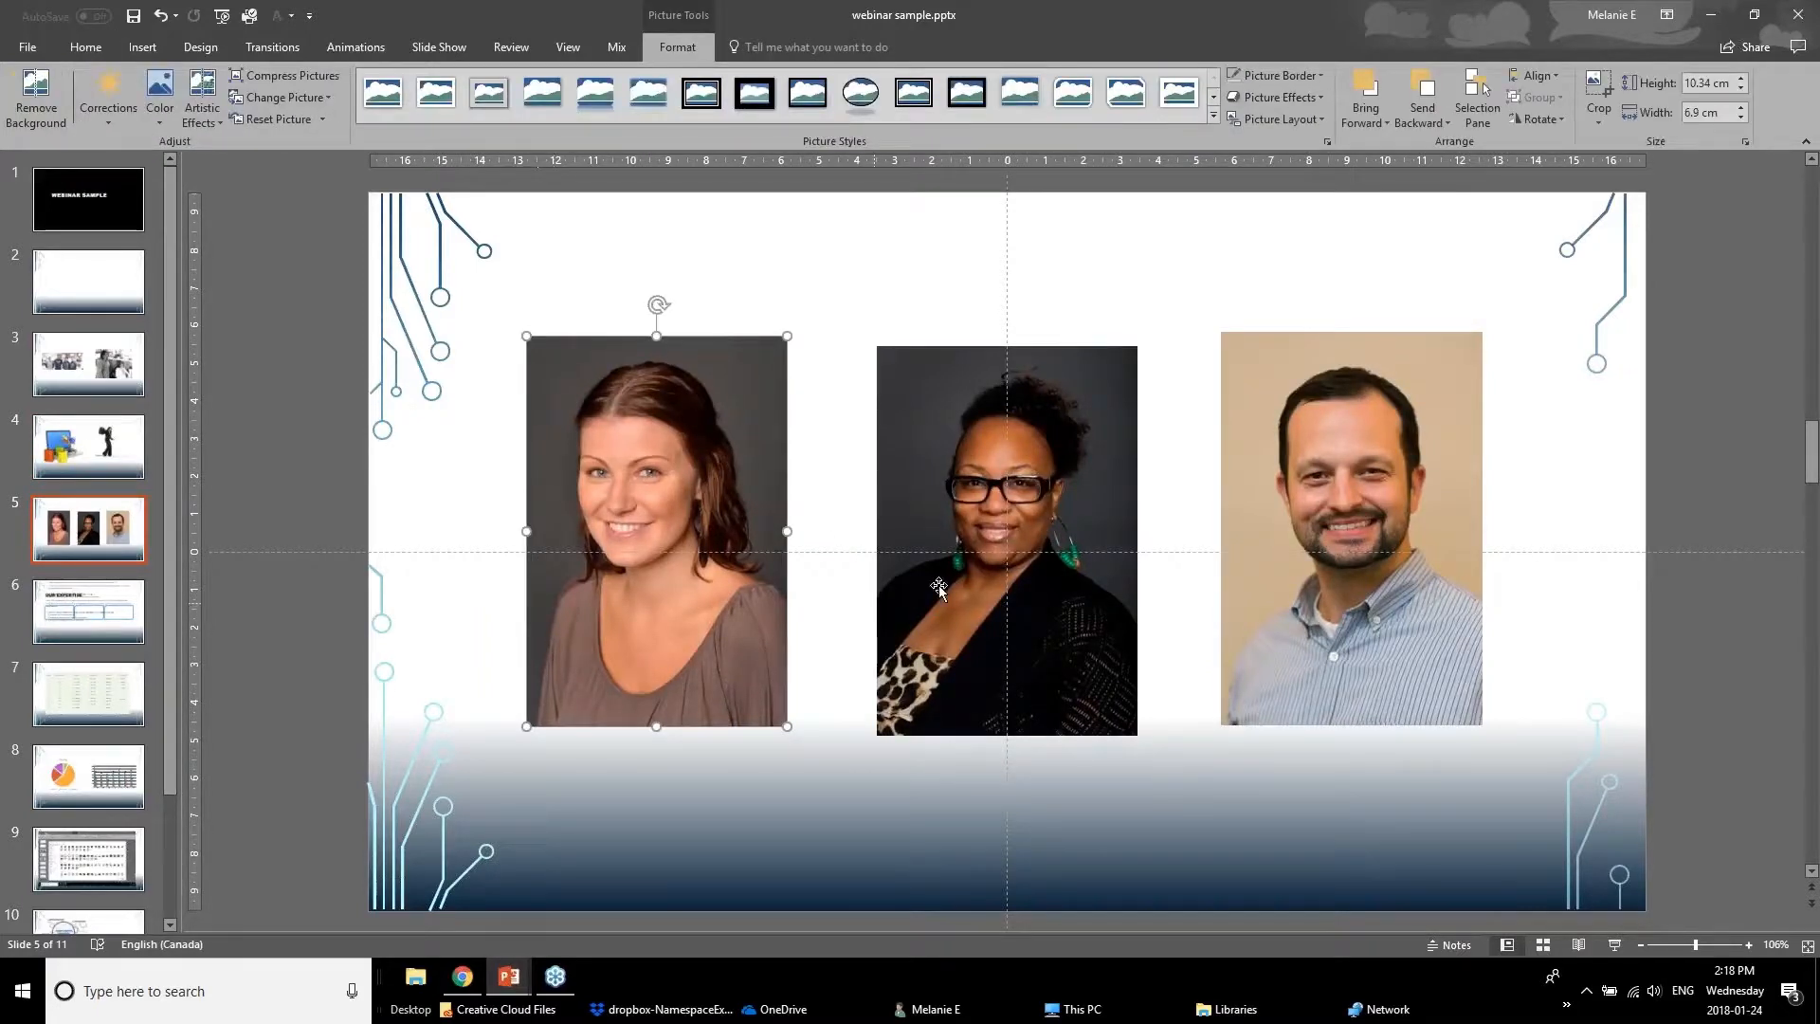
click(938, 587)
click(1239, 595)
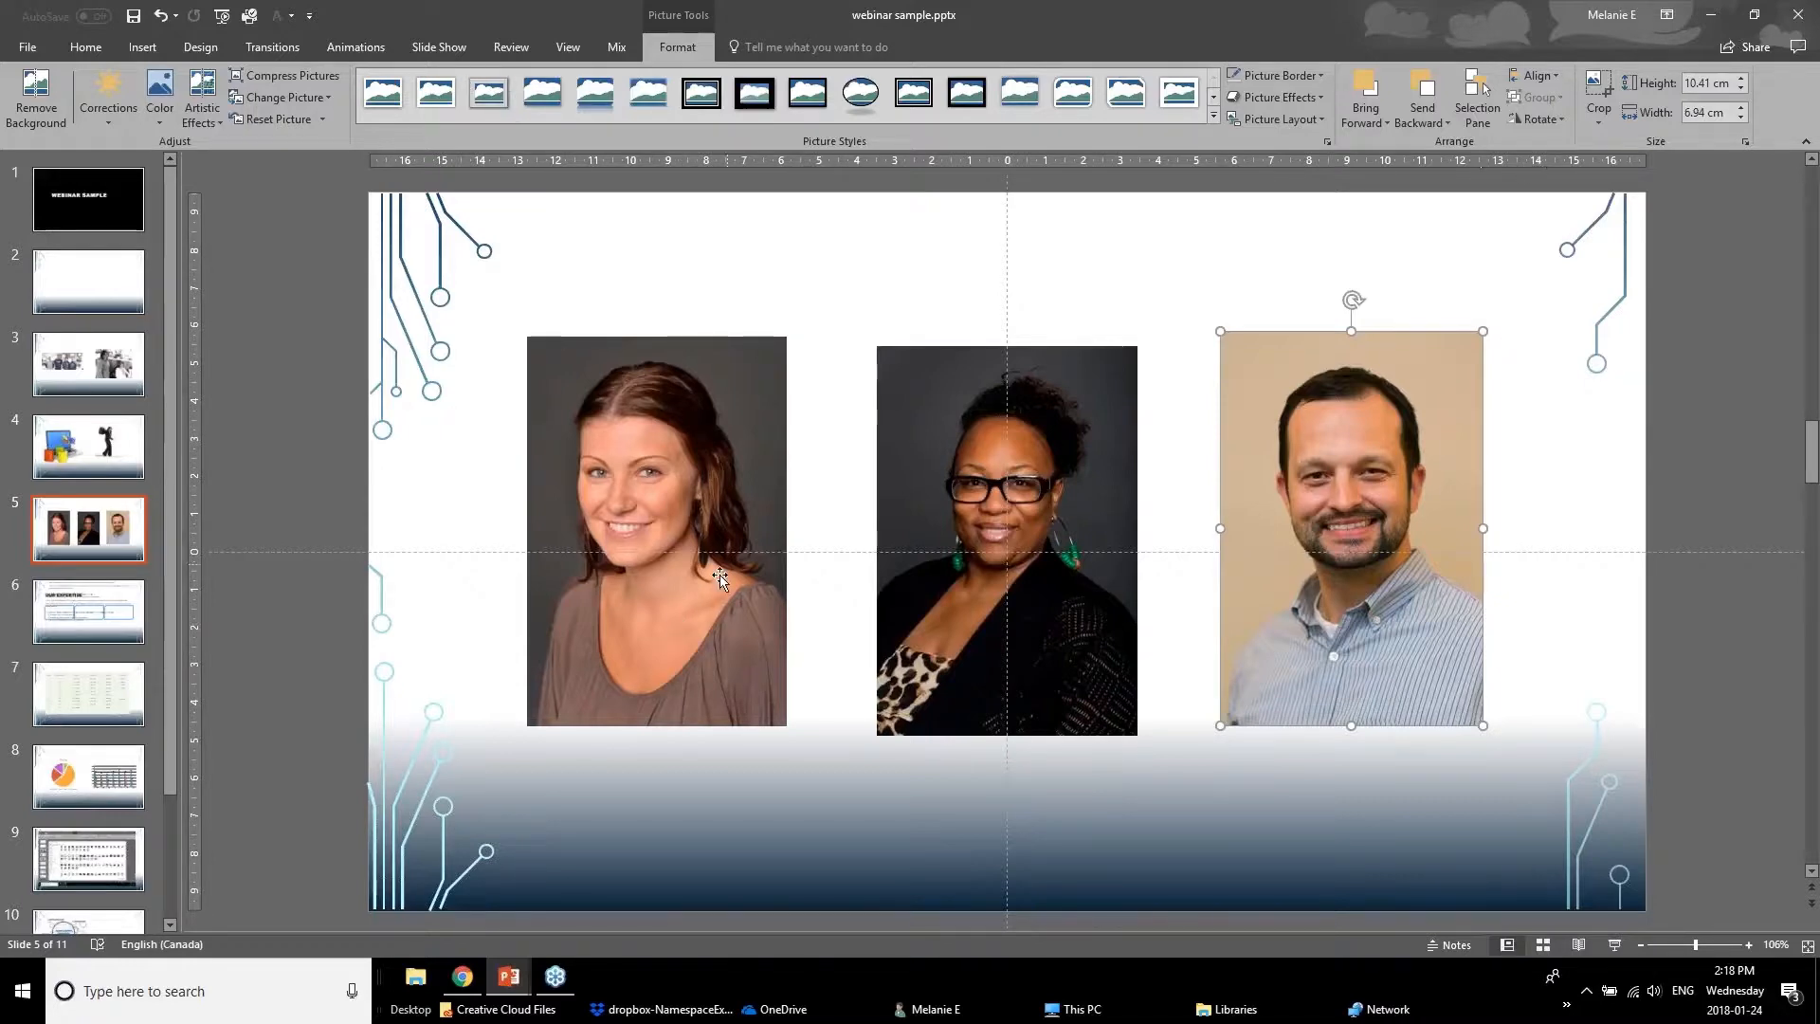
click(687, 561)
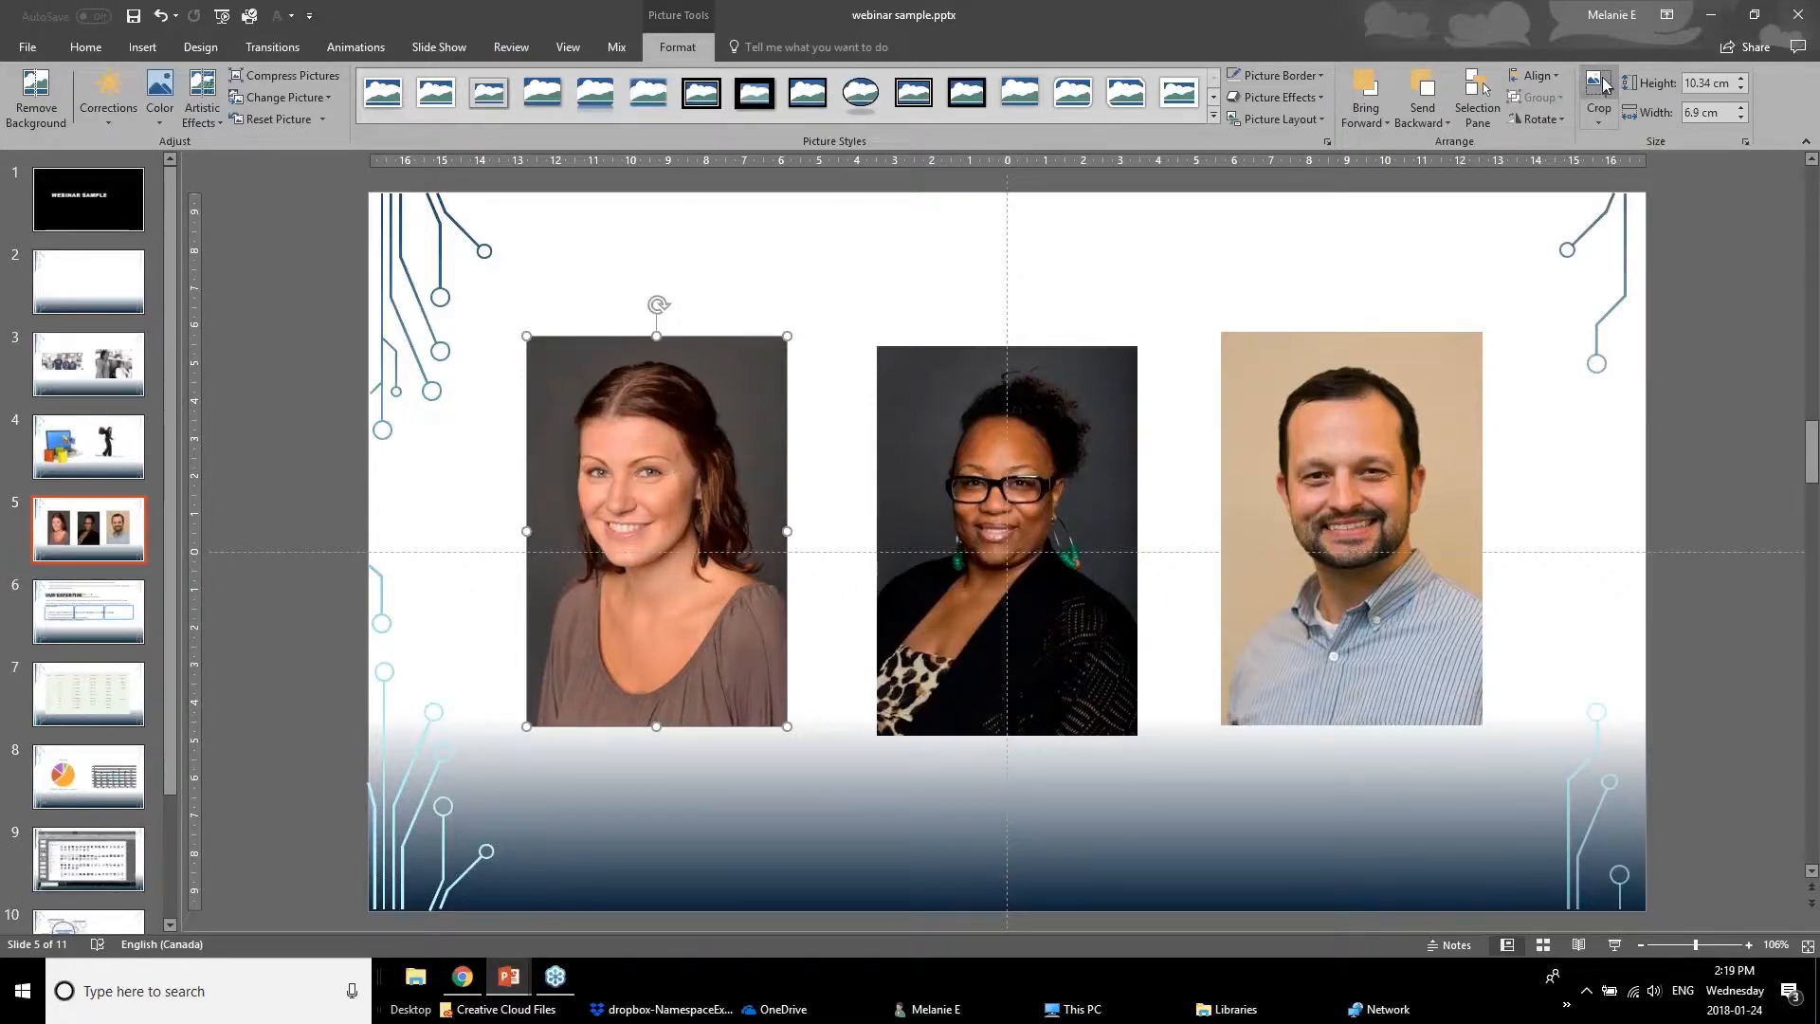
click(1602, 128)
mouse_move(1614, 171)
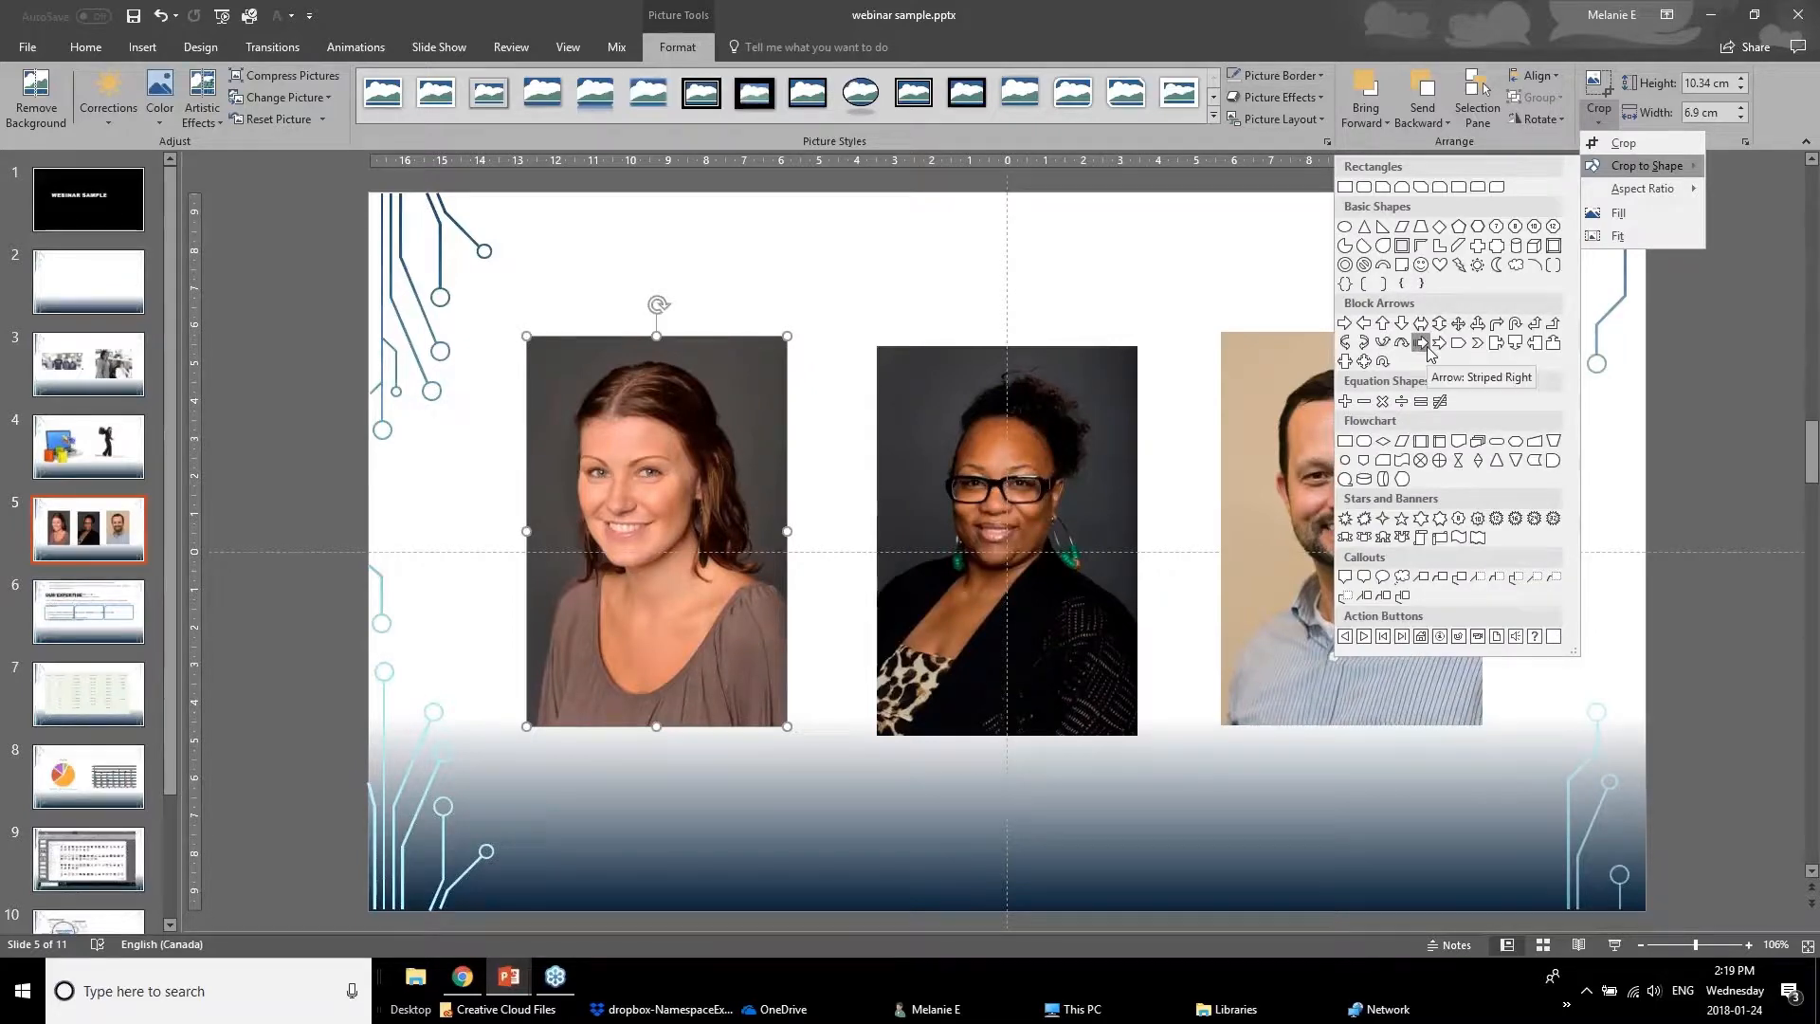
click(1346, 227)
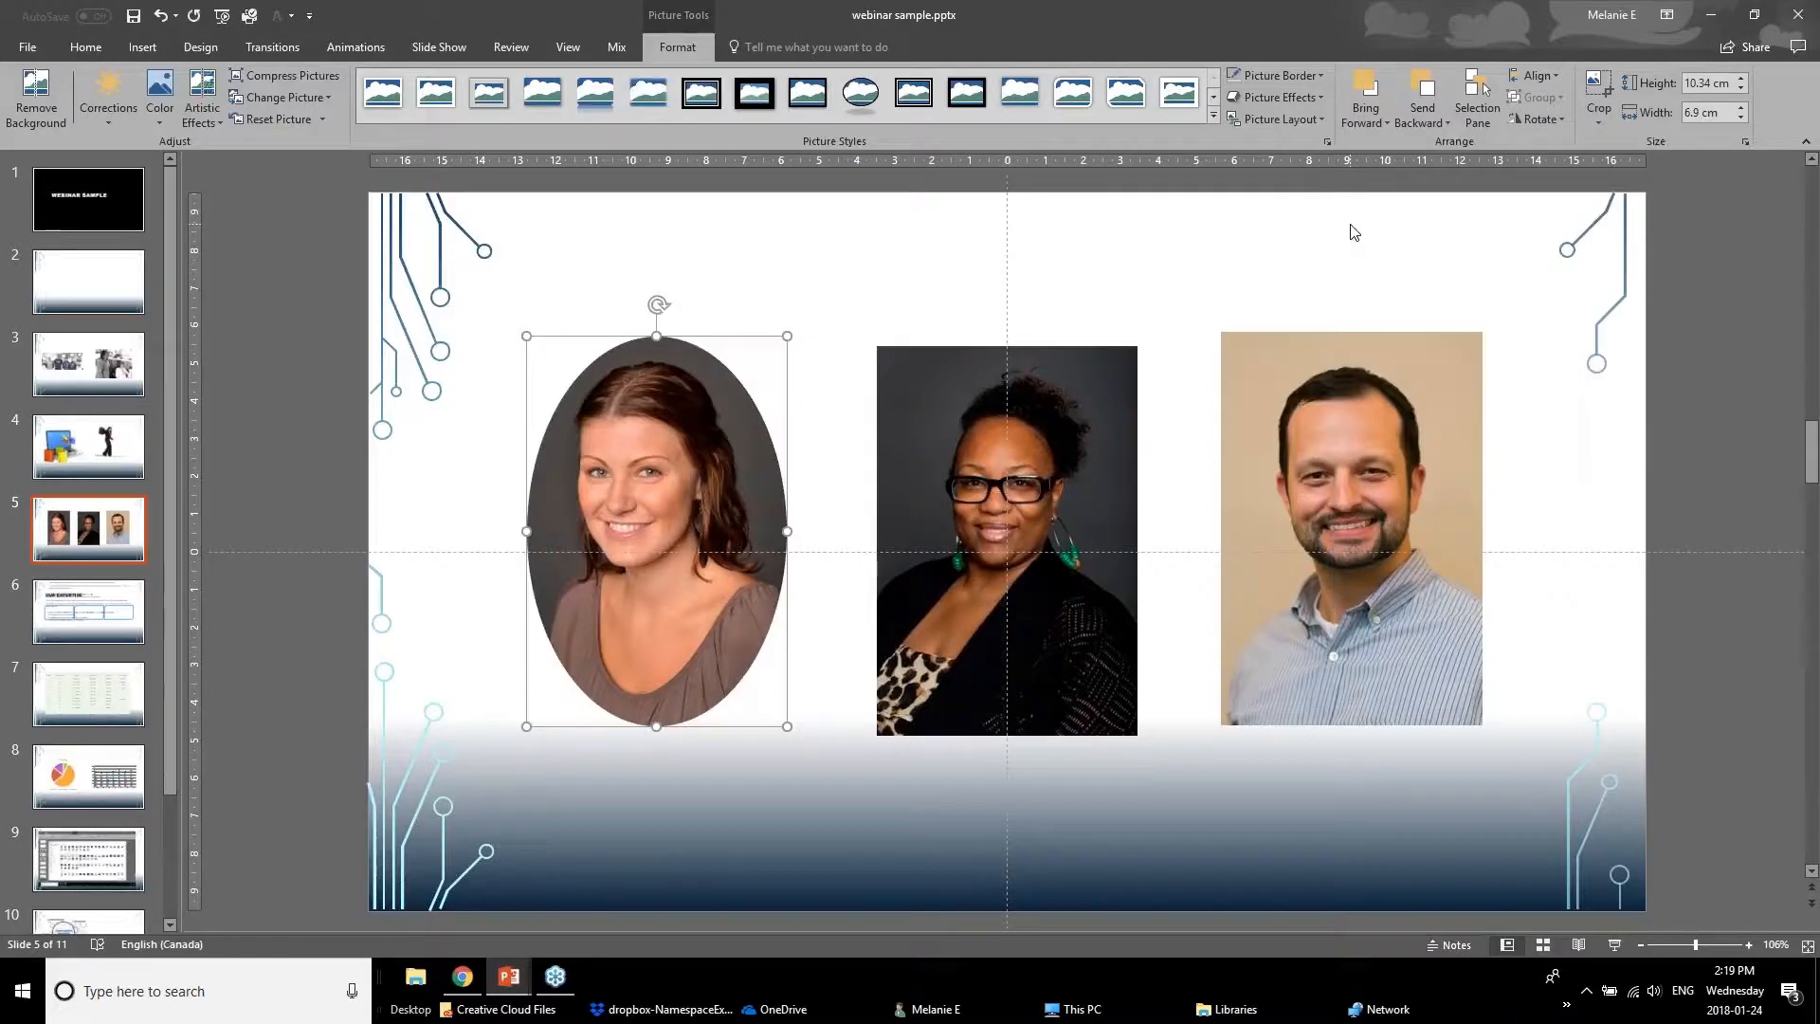
Crop the oval portrait tightly around the woman's face, to about 6.1 cm high and 5.5 cm wide
click(1599, 86)
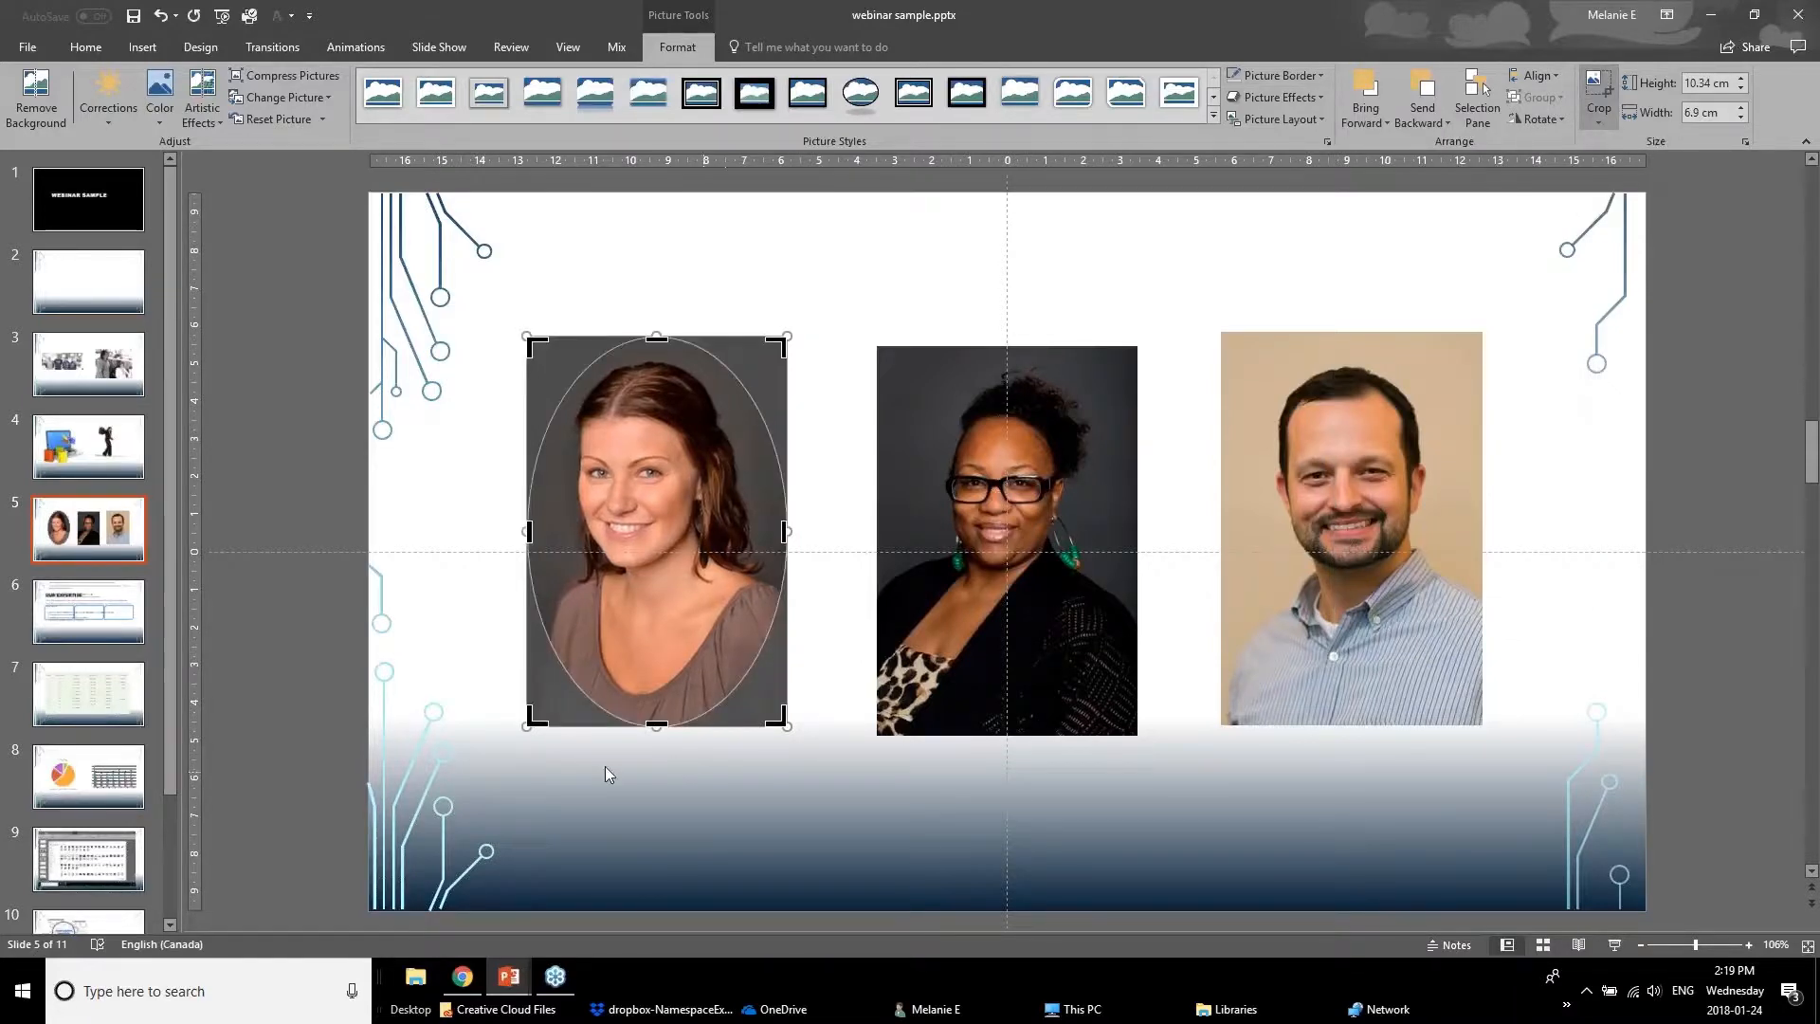
drag(653, 728, 656, 614)
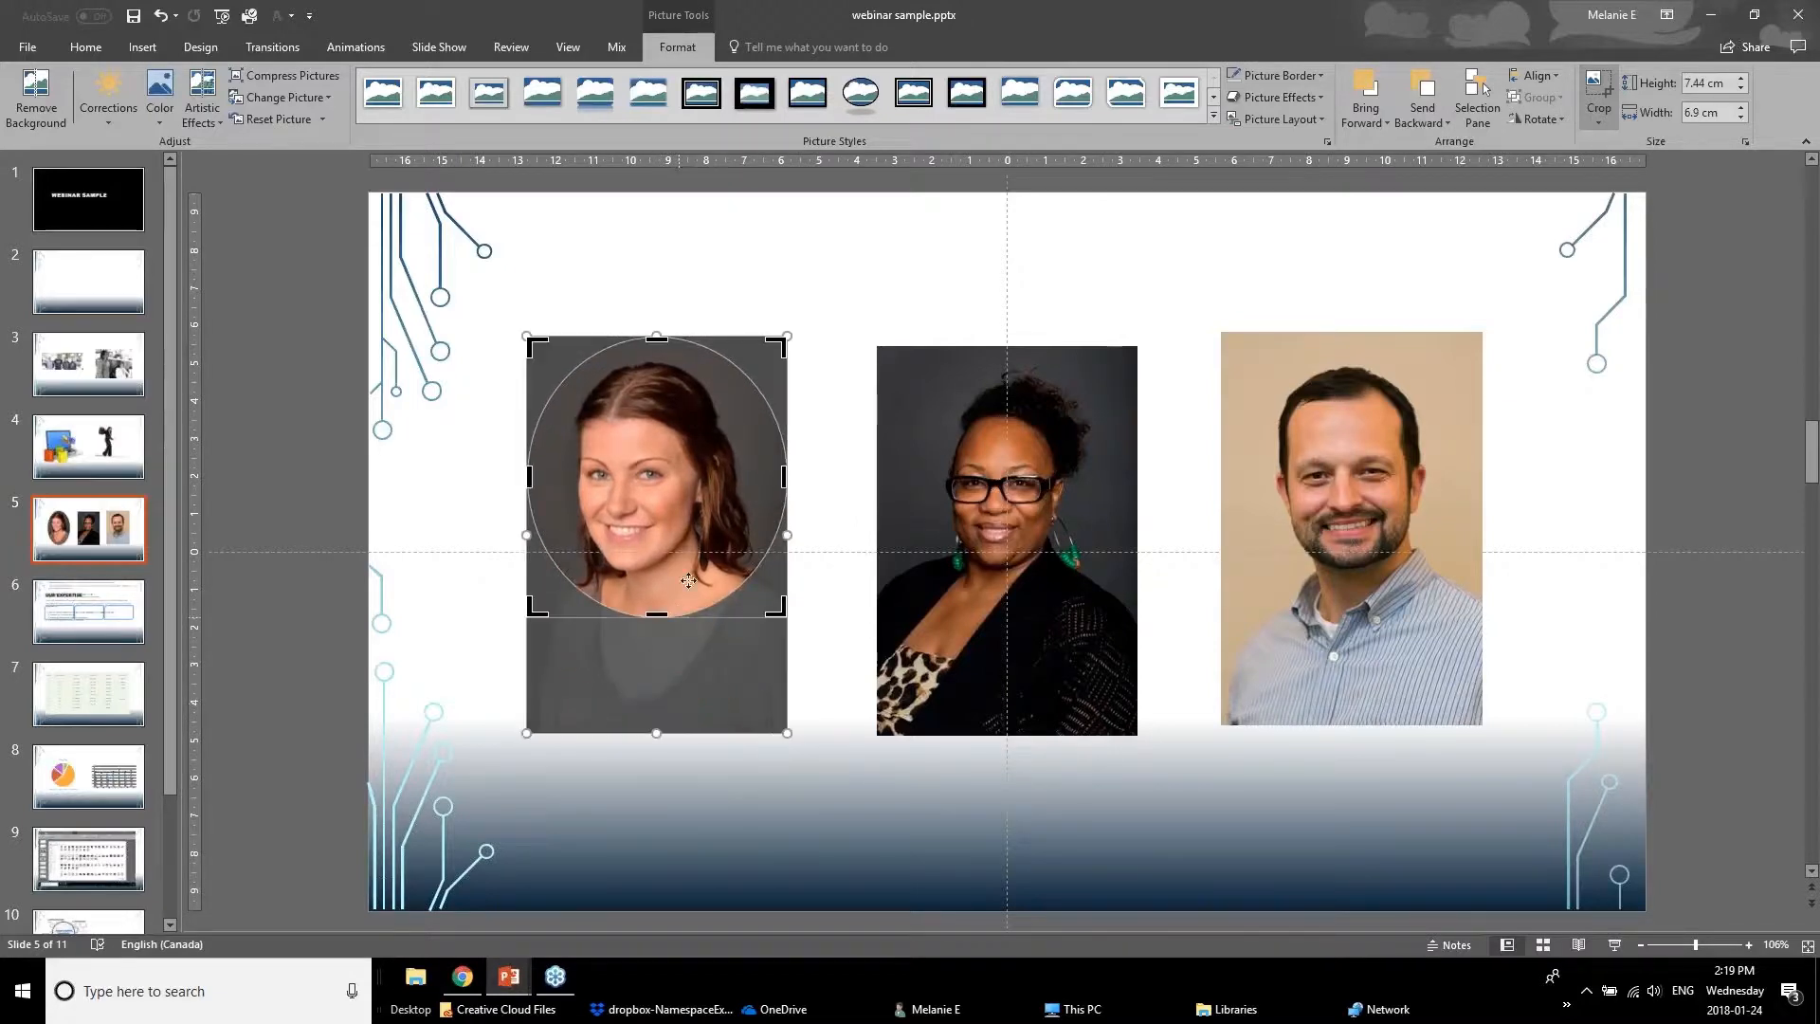
drag(656, 338, 656, 364)
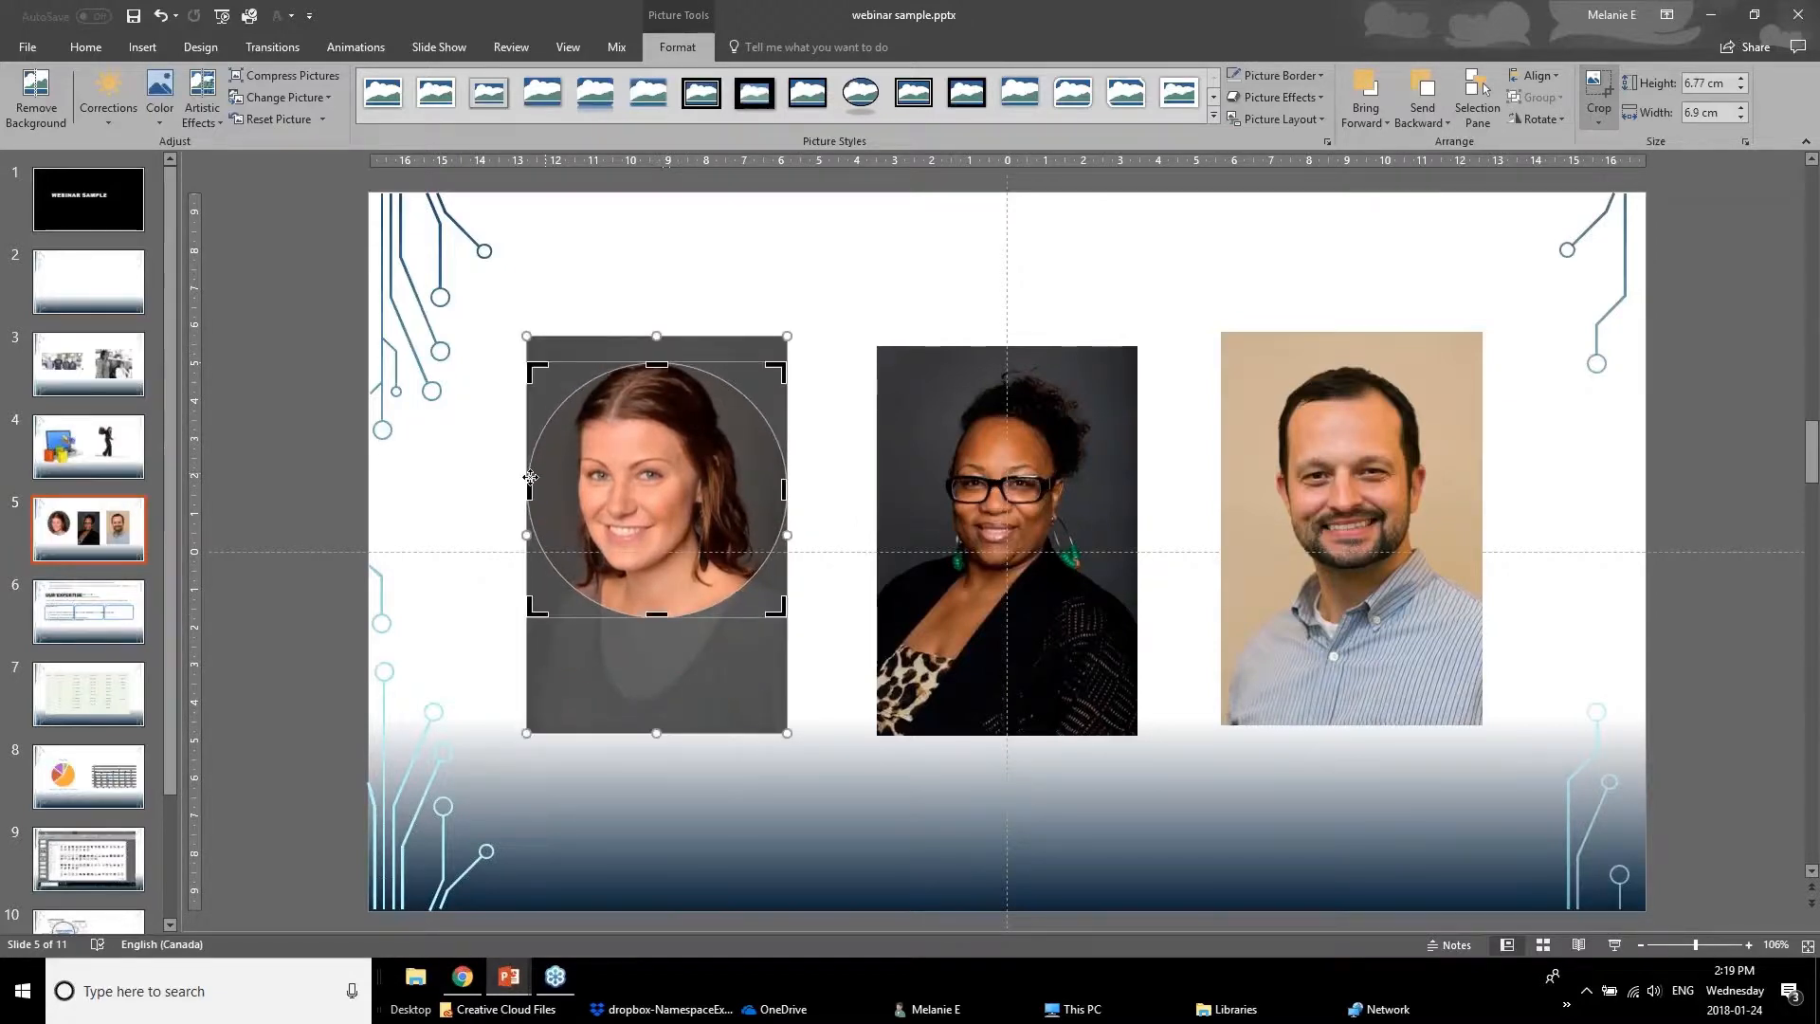
drag(529, 489, 542, 489)
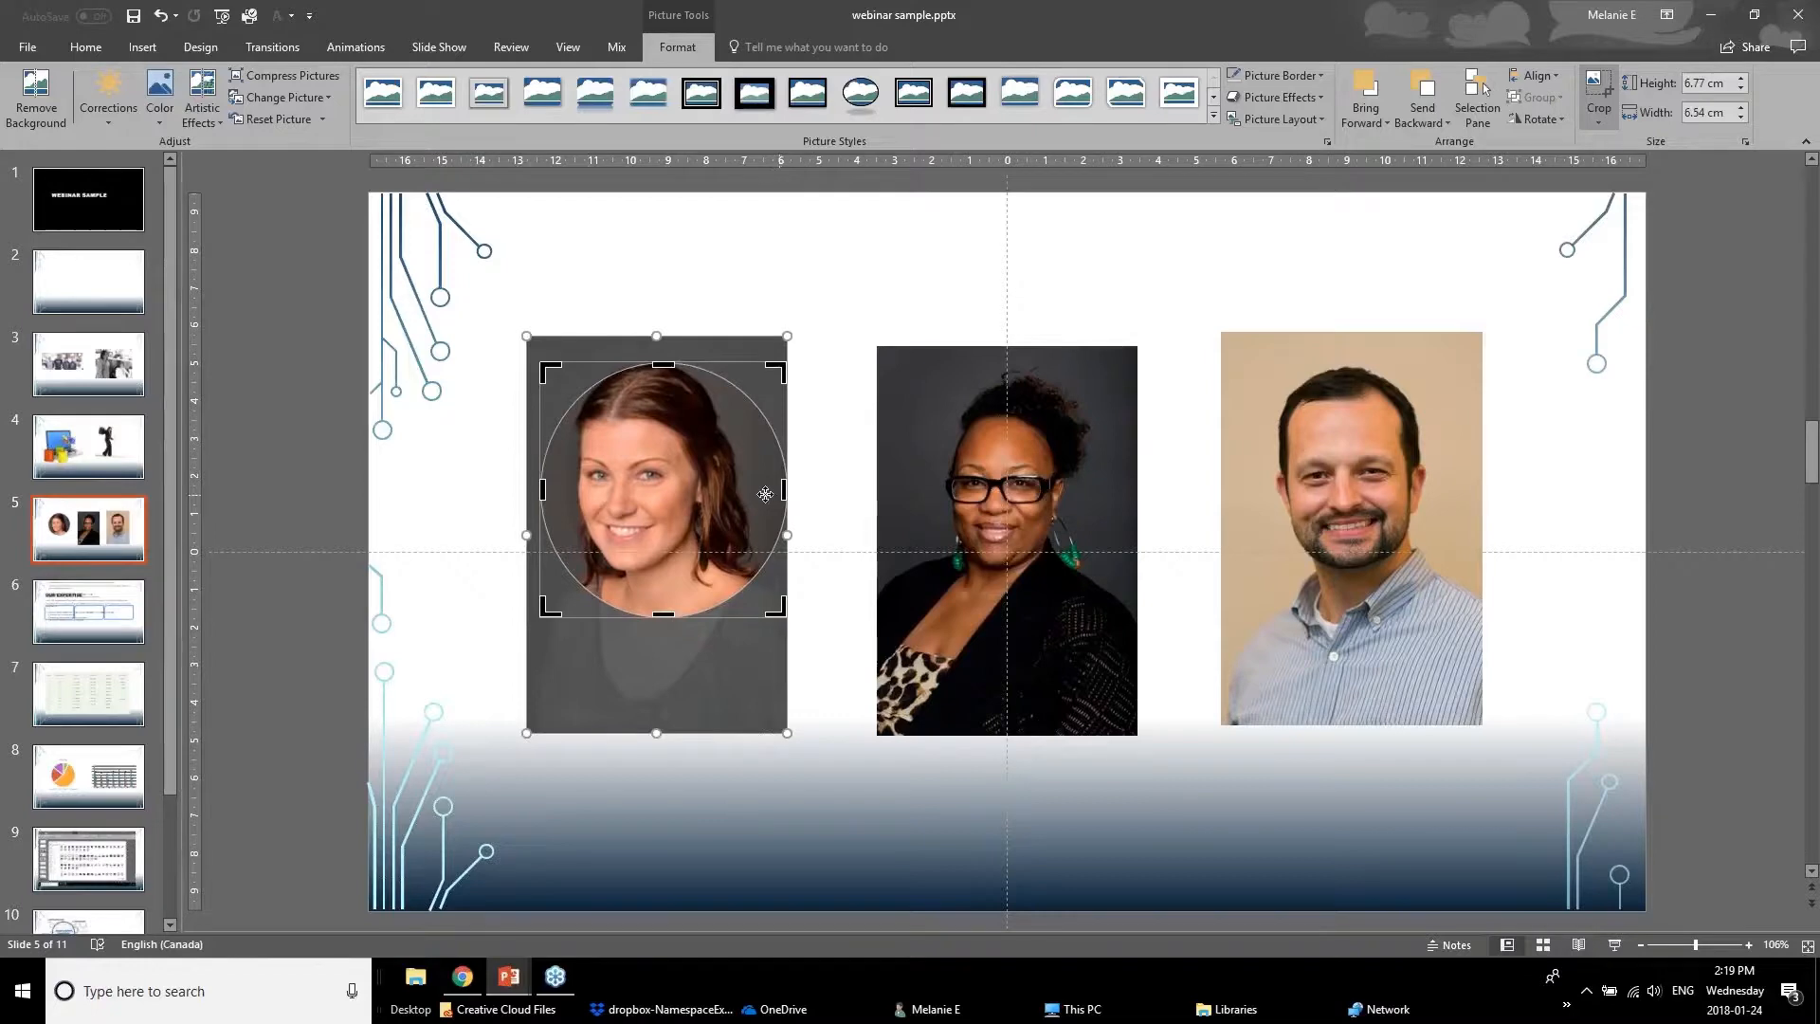
key(Delete)
key(ctrl+z)
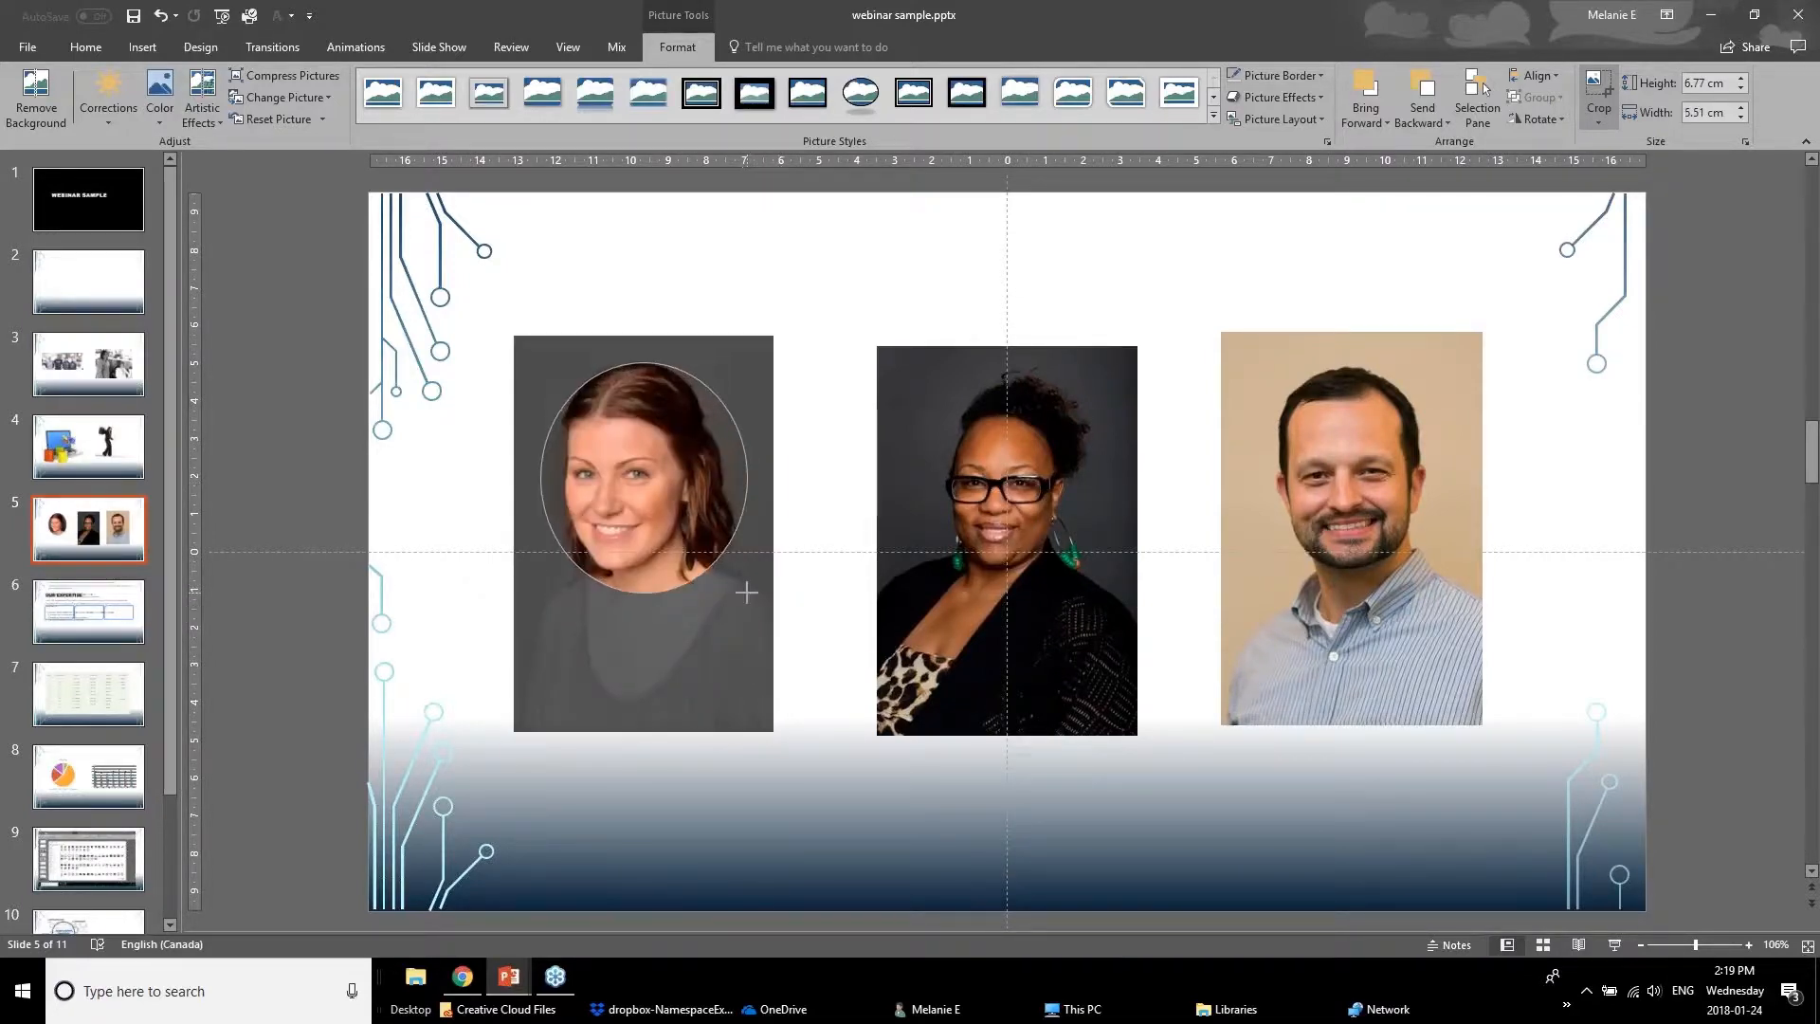
click(472, 654)
Move the cropped oval portrait slightly down and towards the slide's outer edge, and deselect it
click(618, 519)
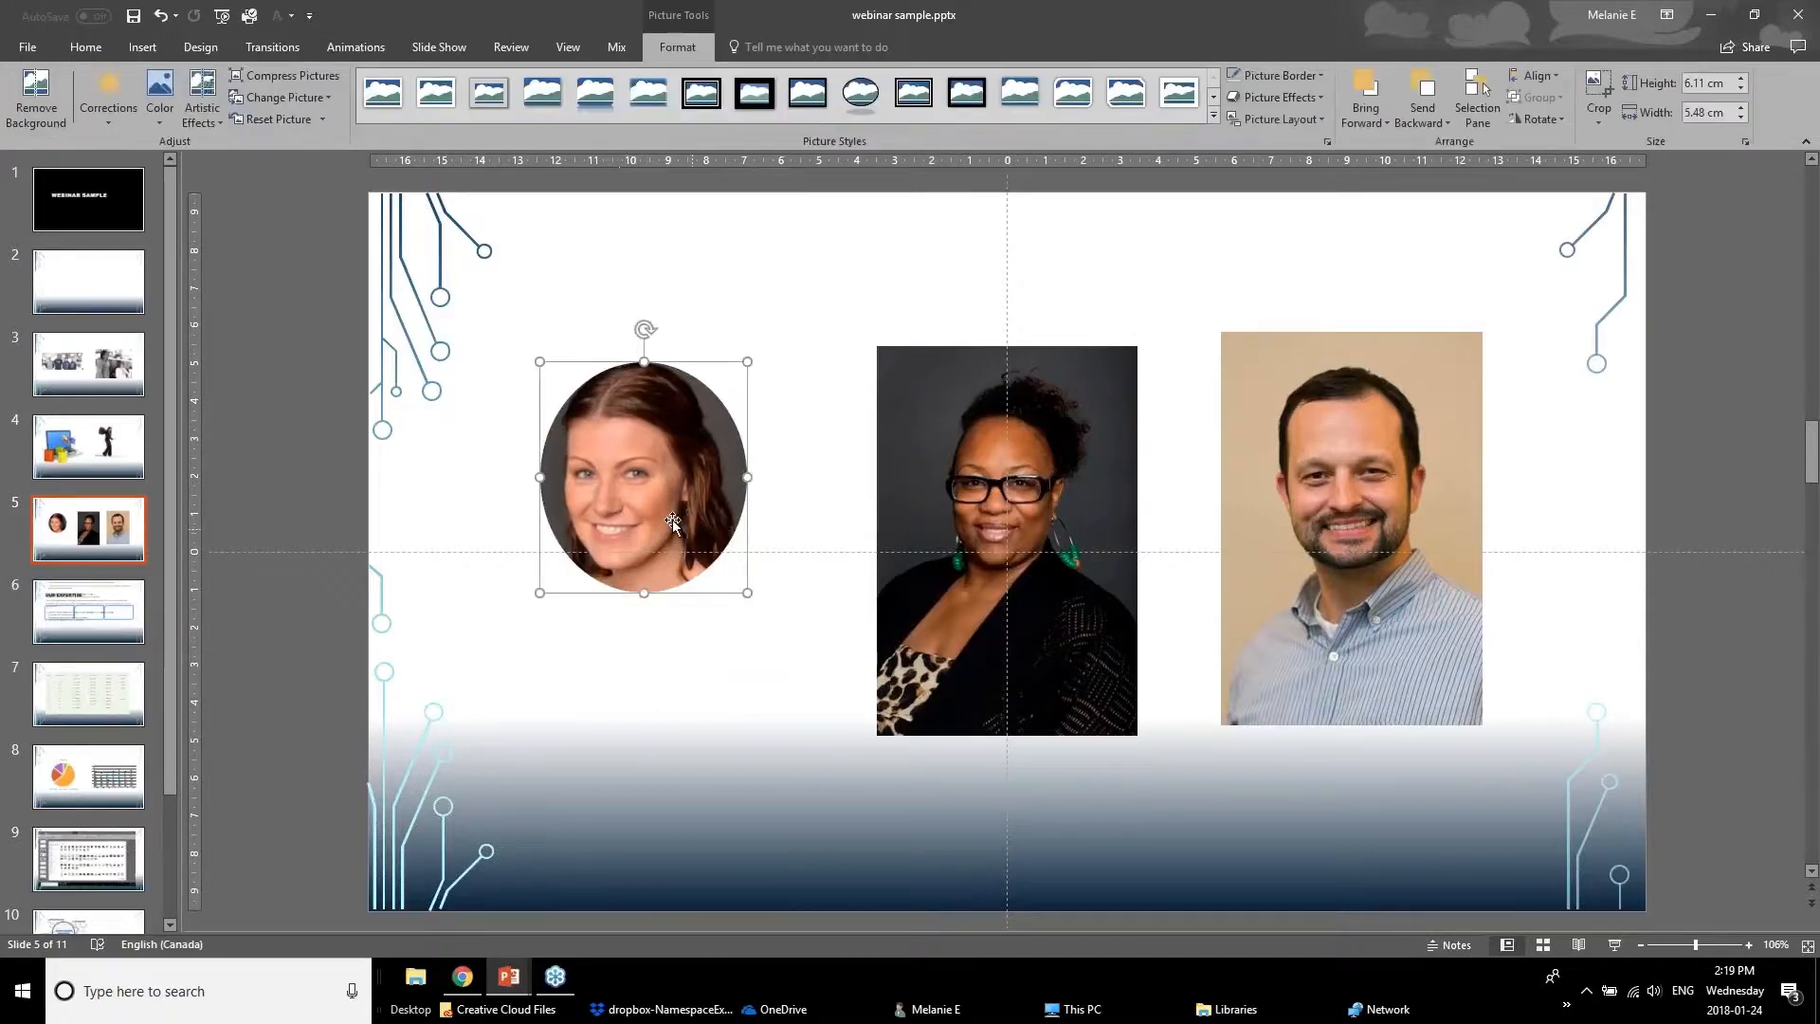
mouse_move(683, 483)
mouse_down()
mouse_move(713, 491)
mouse_move(674, 503)
mouse_up()
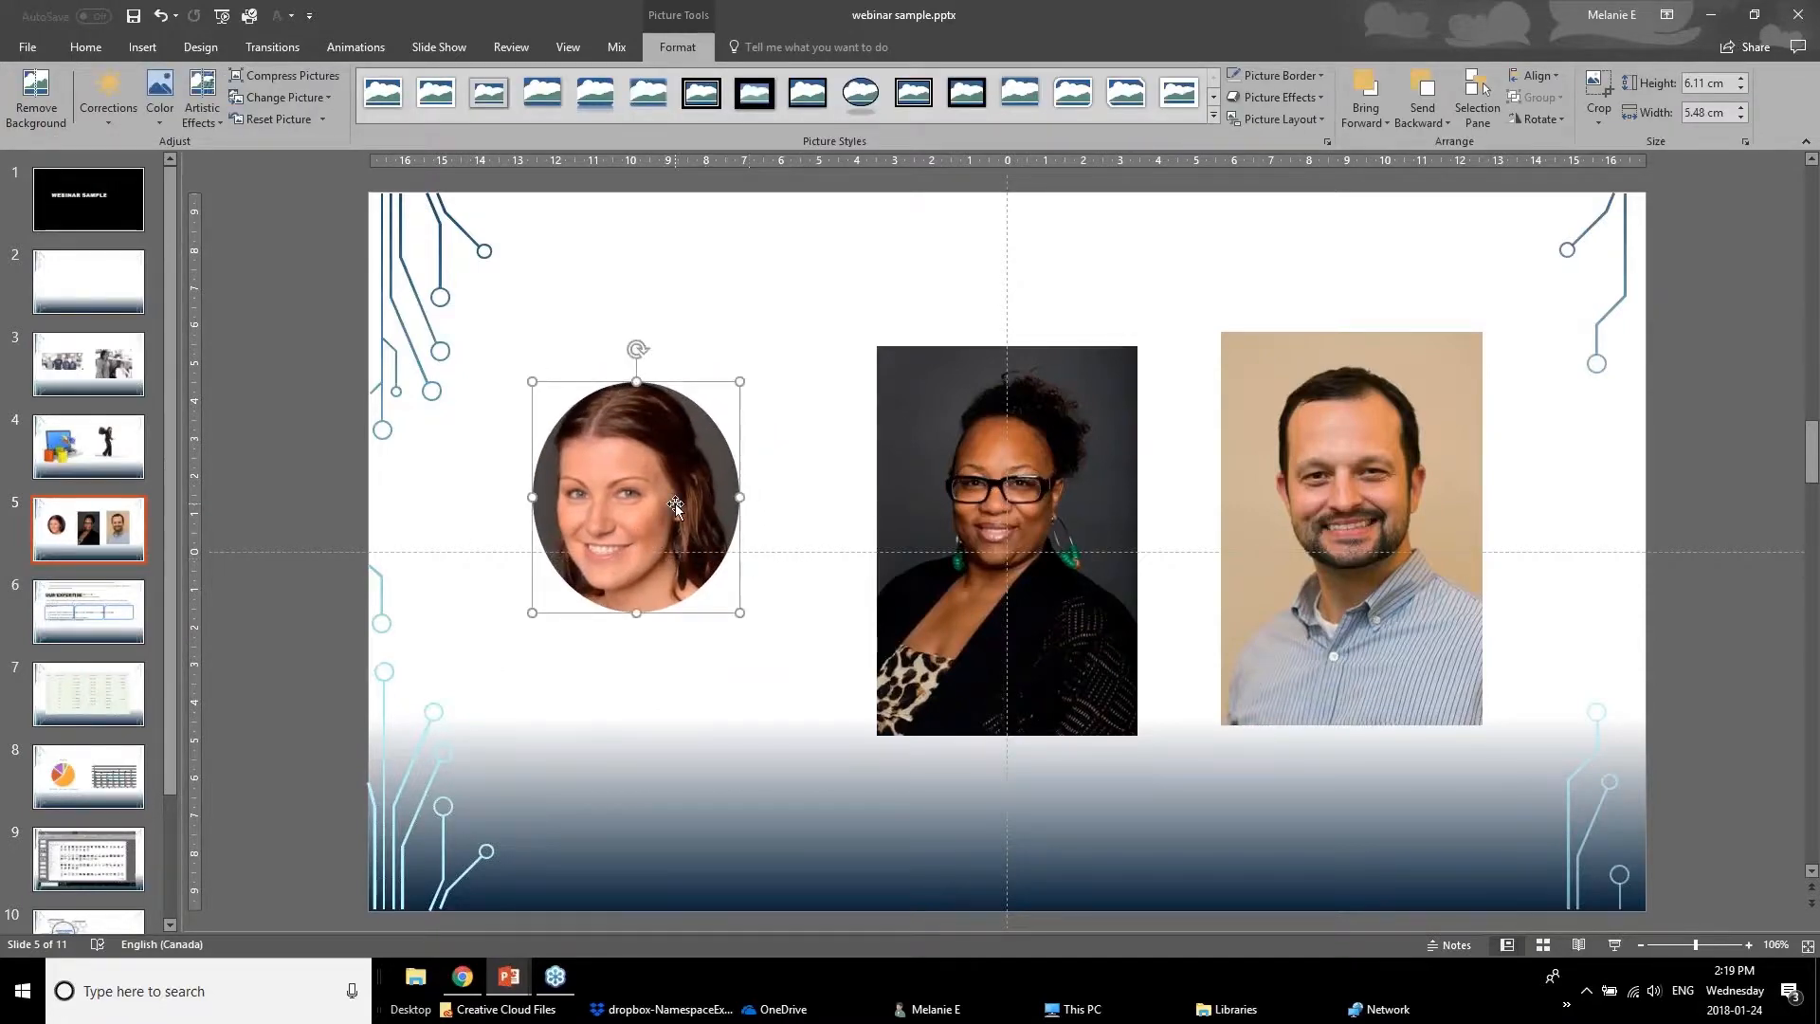
click(662, 693)
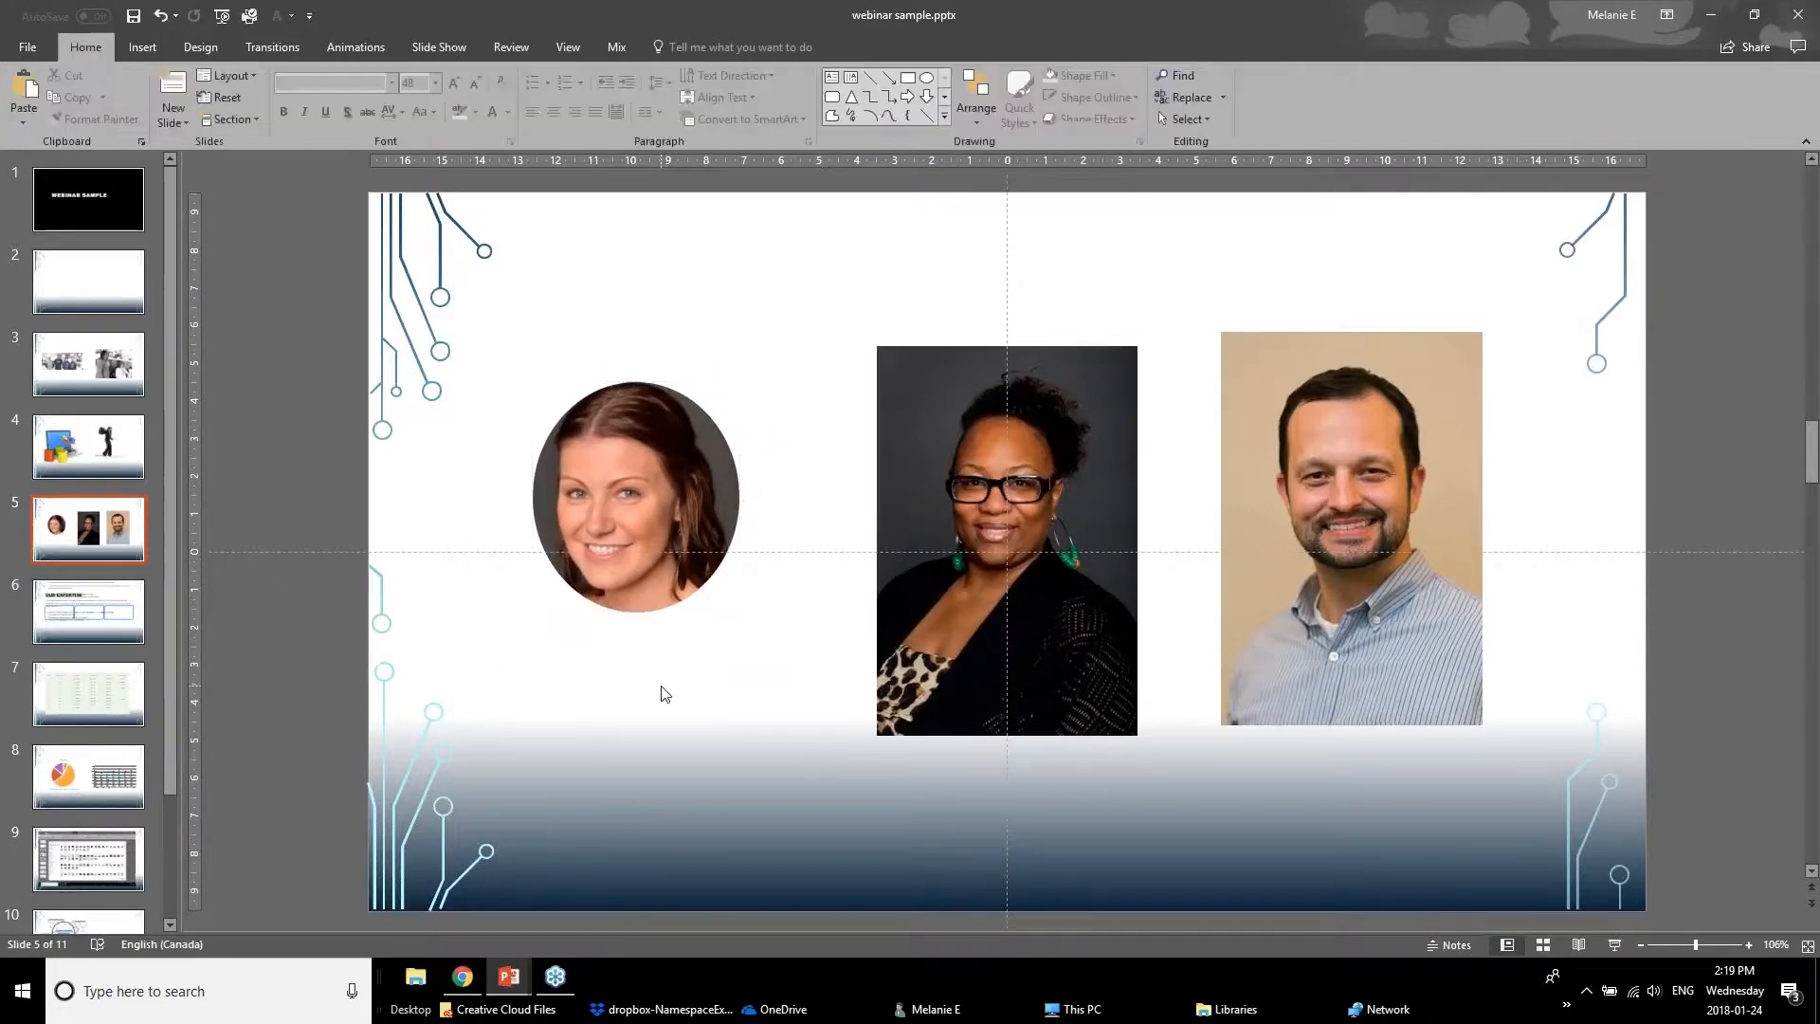
Copy the oval portrait's formatting onto the portrait of the woman with glasses using Format Painter
click(703, 527)
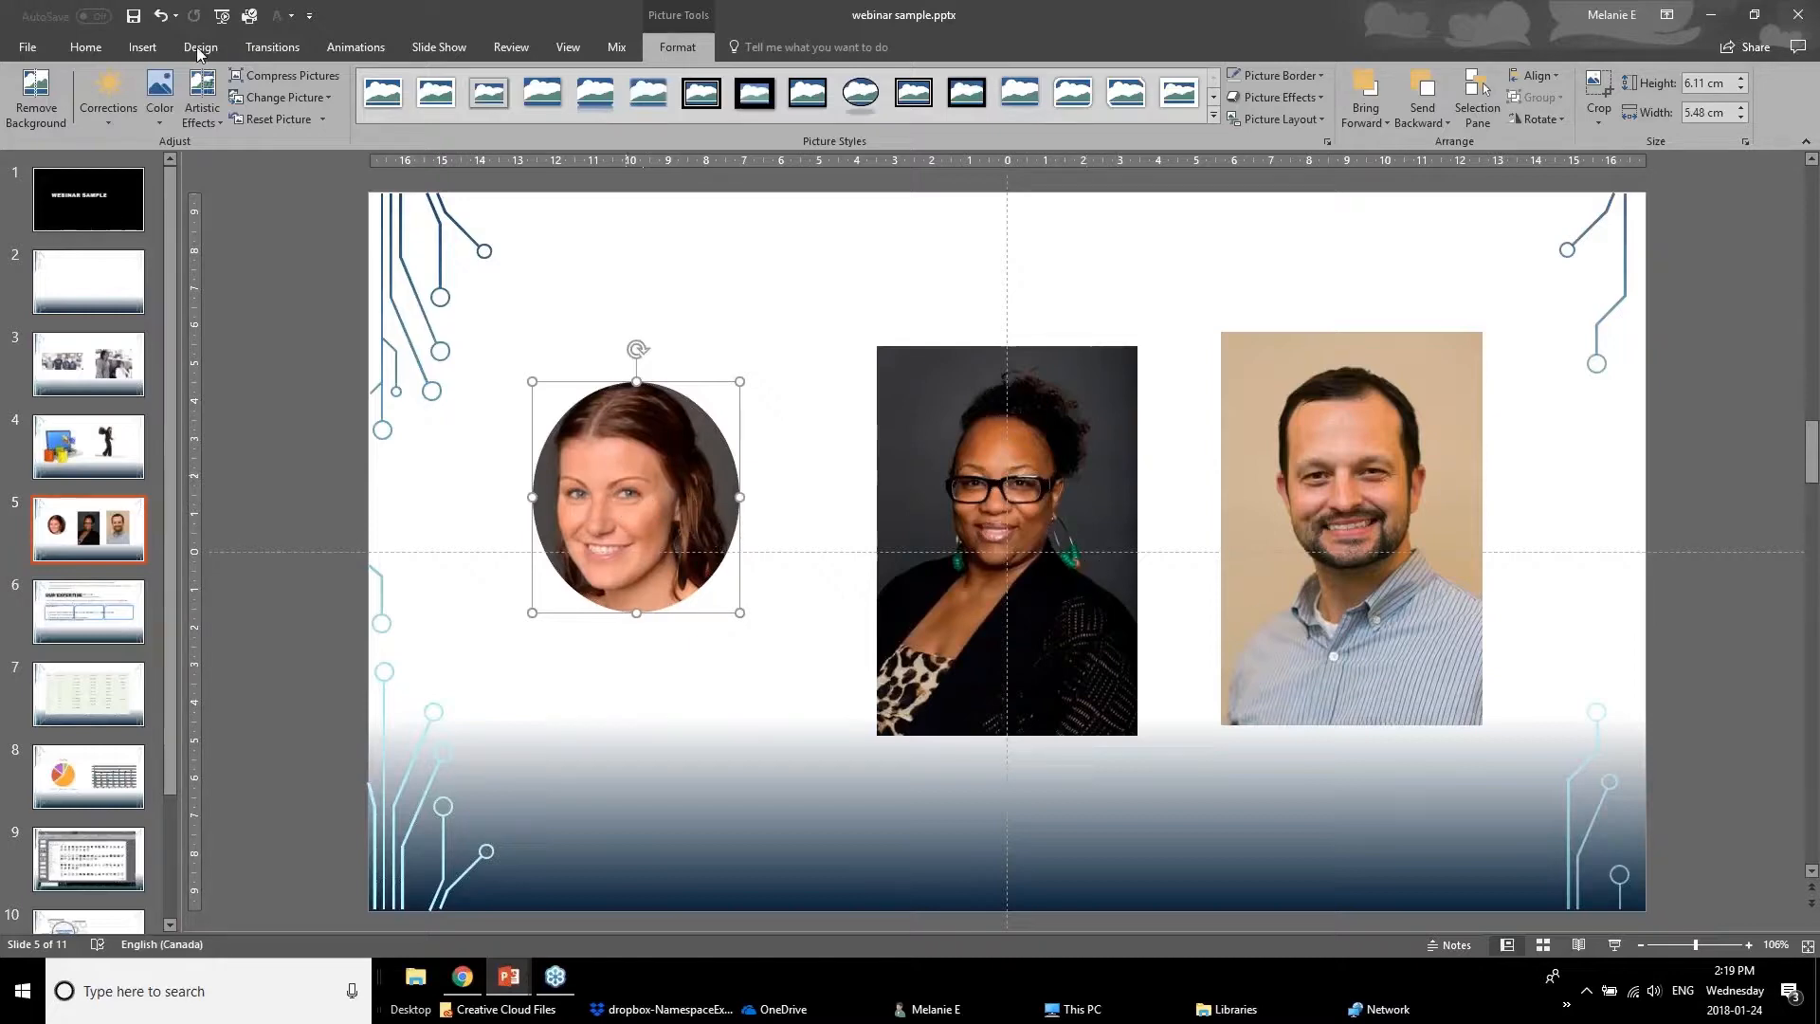
click(85, 47)
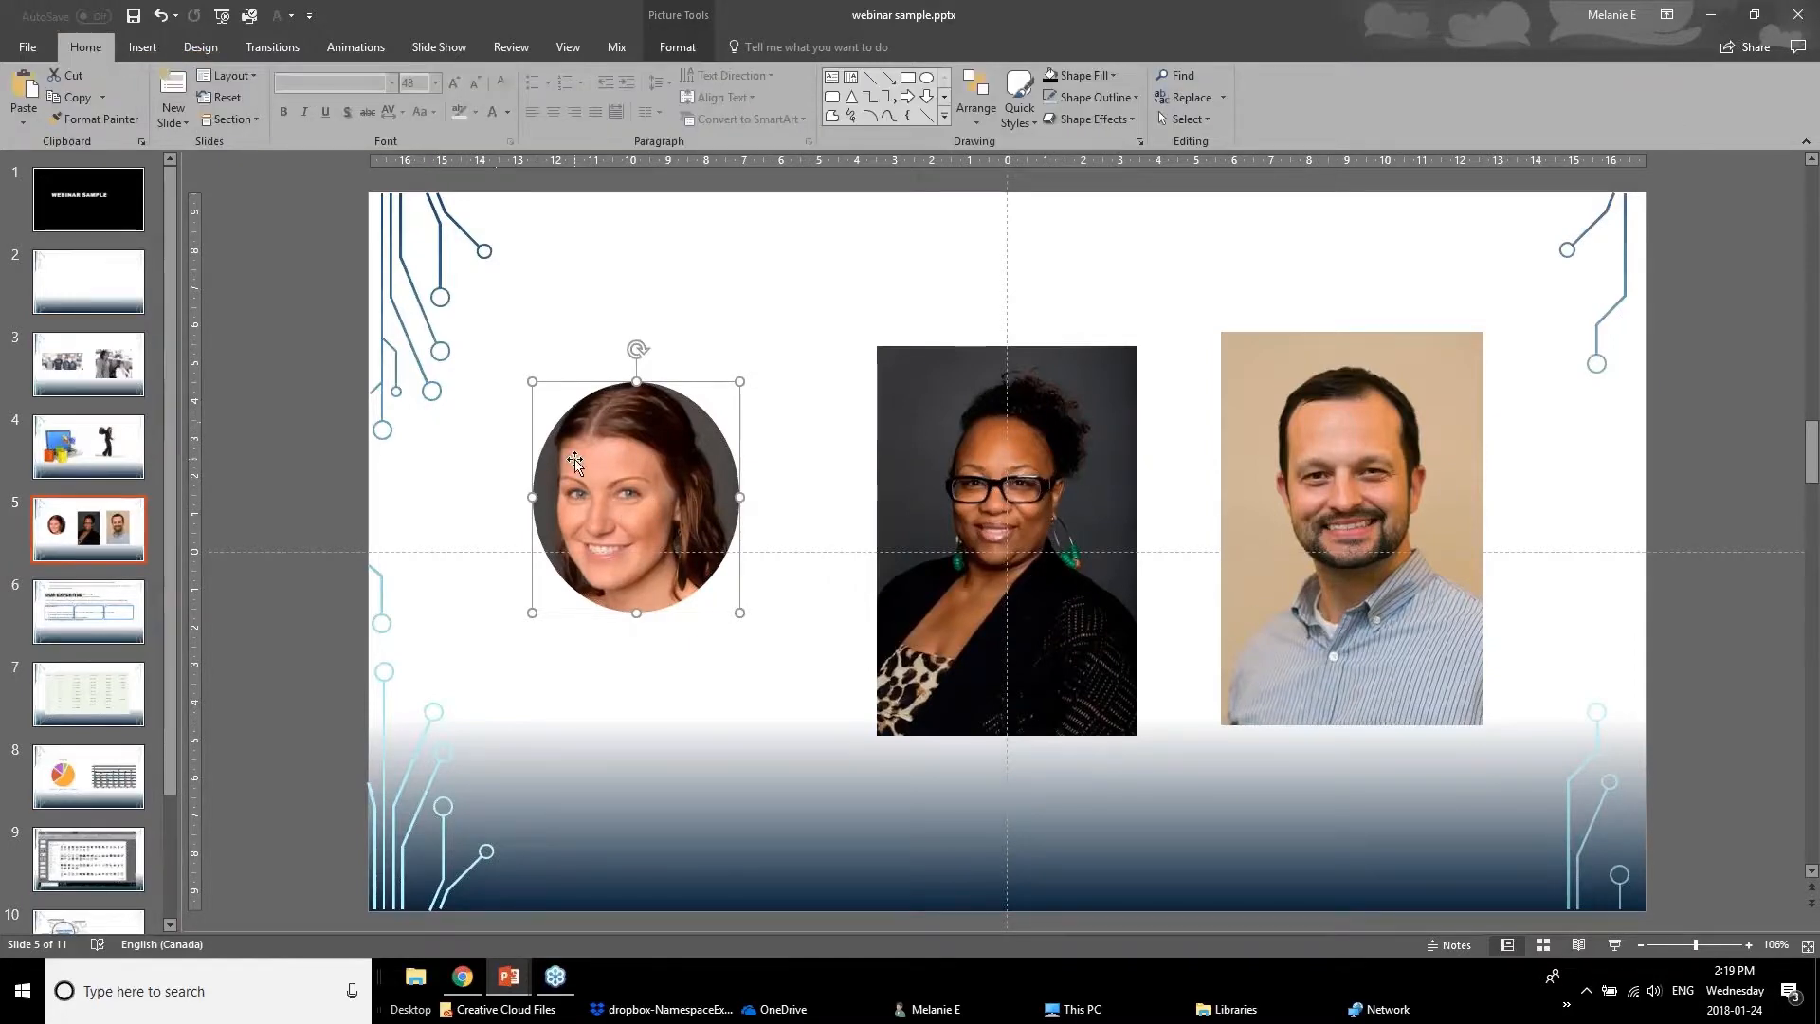
click(110, 122)
click(976, 388)
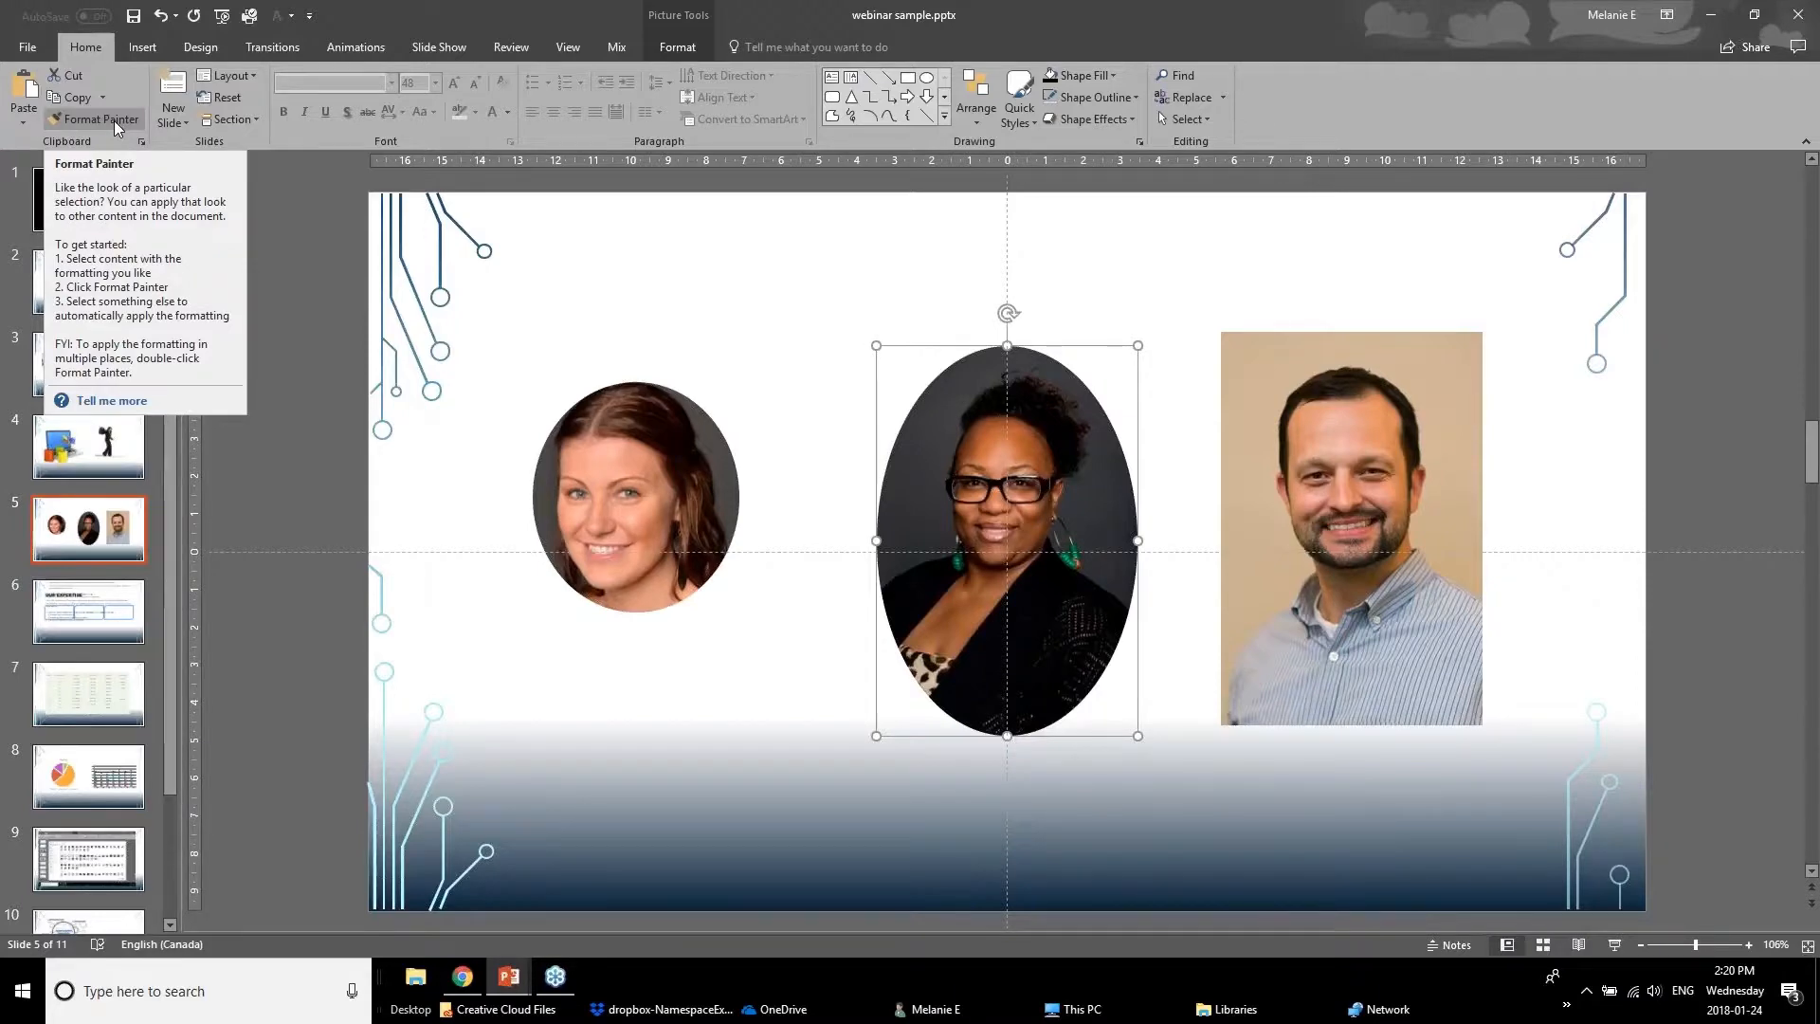
Copy the cropped oval portrait's formatting onto the man's portrait with Format Painter
click(683, 487)
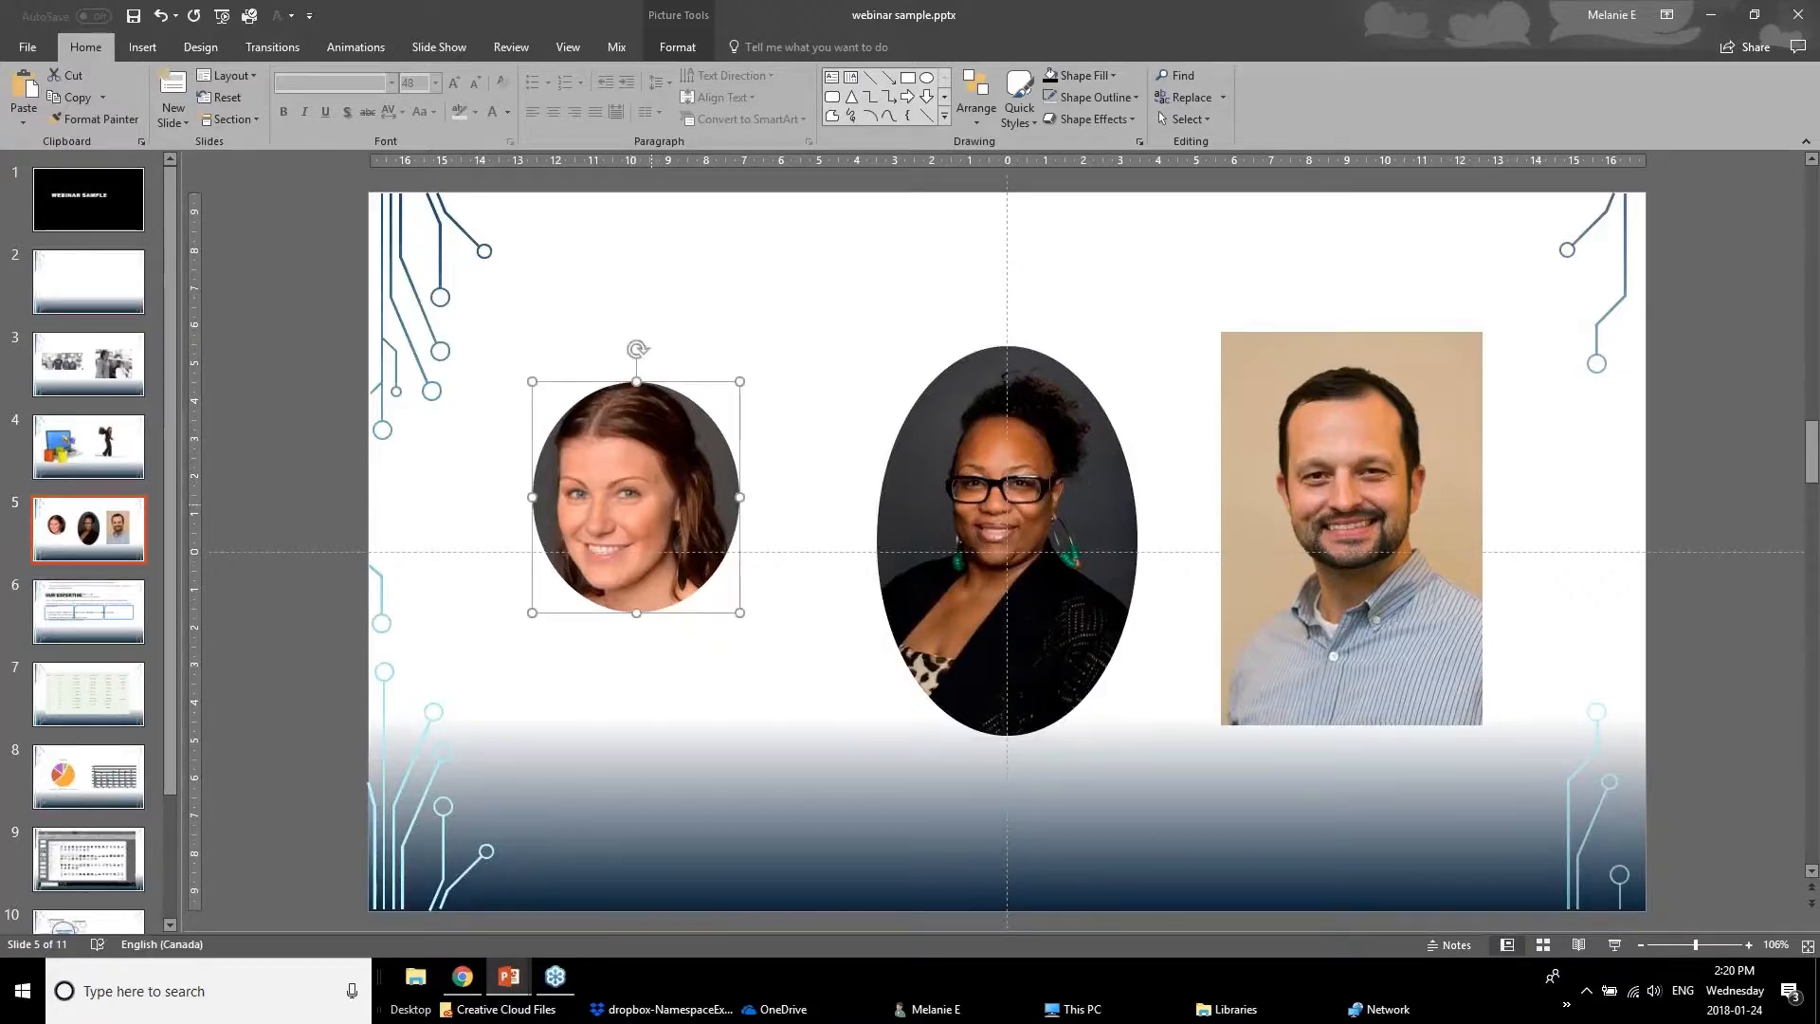
click(89, 121)
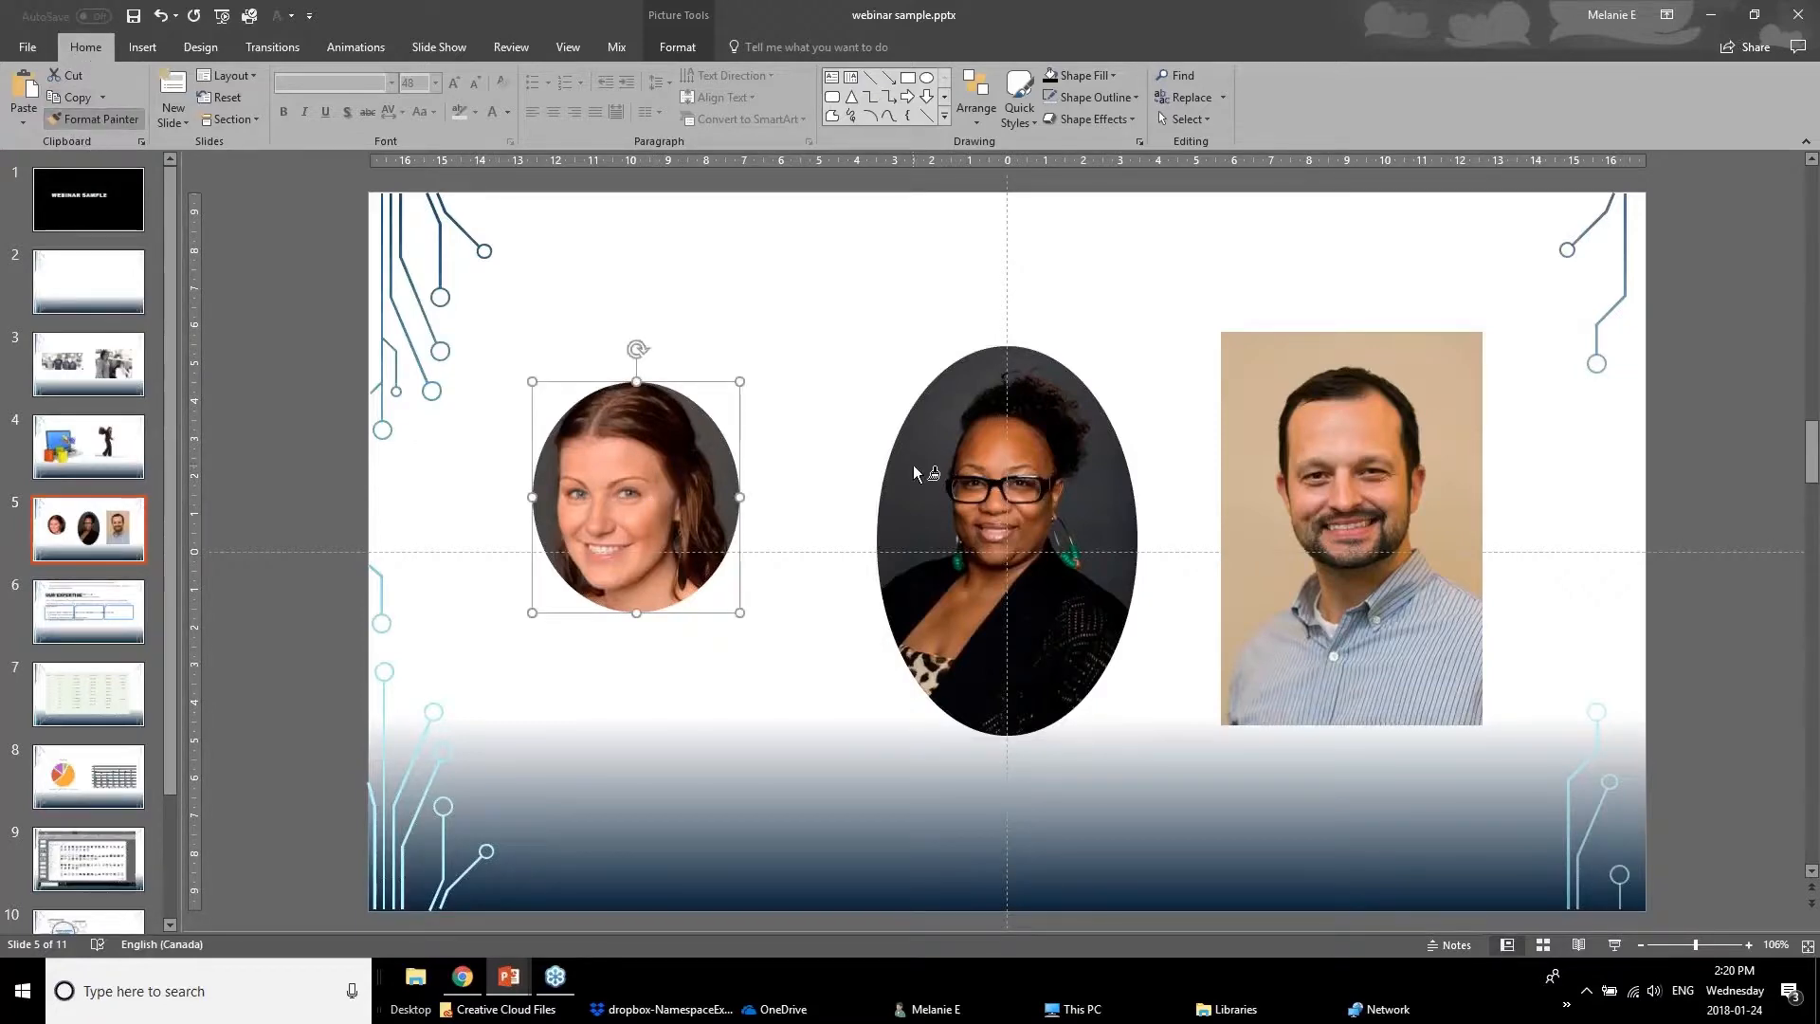
click(1316, 489)
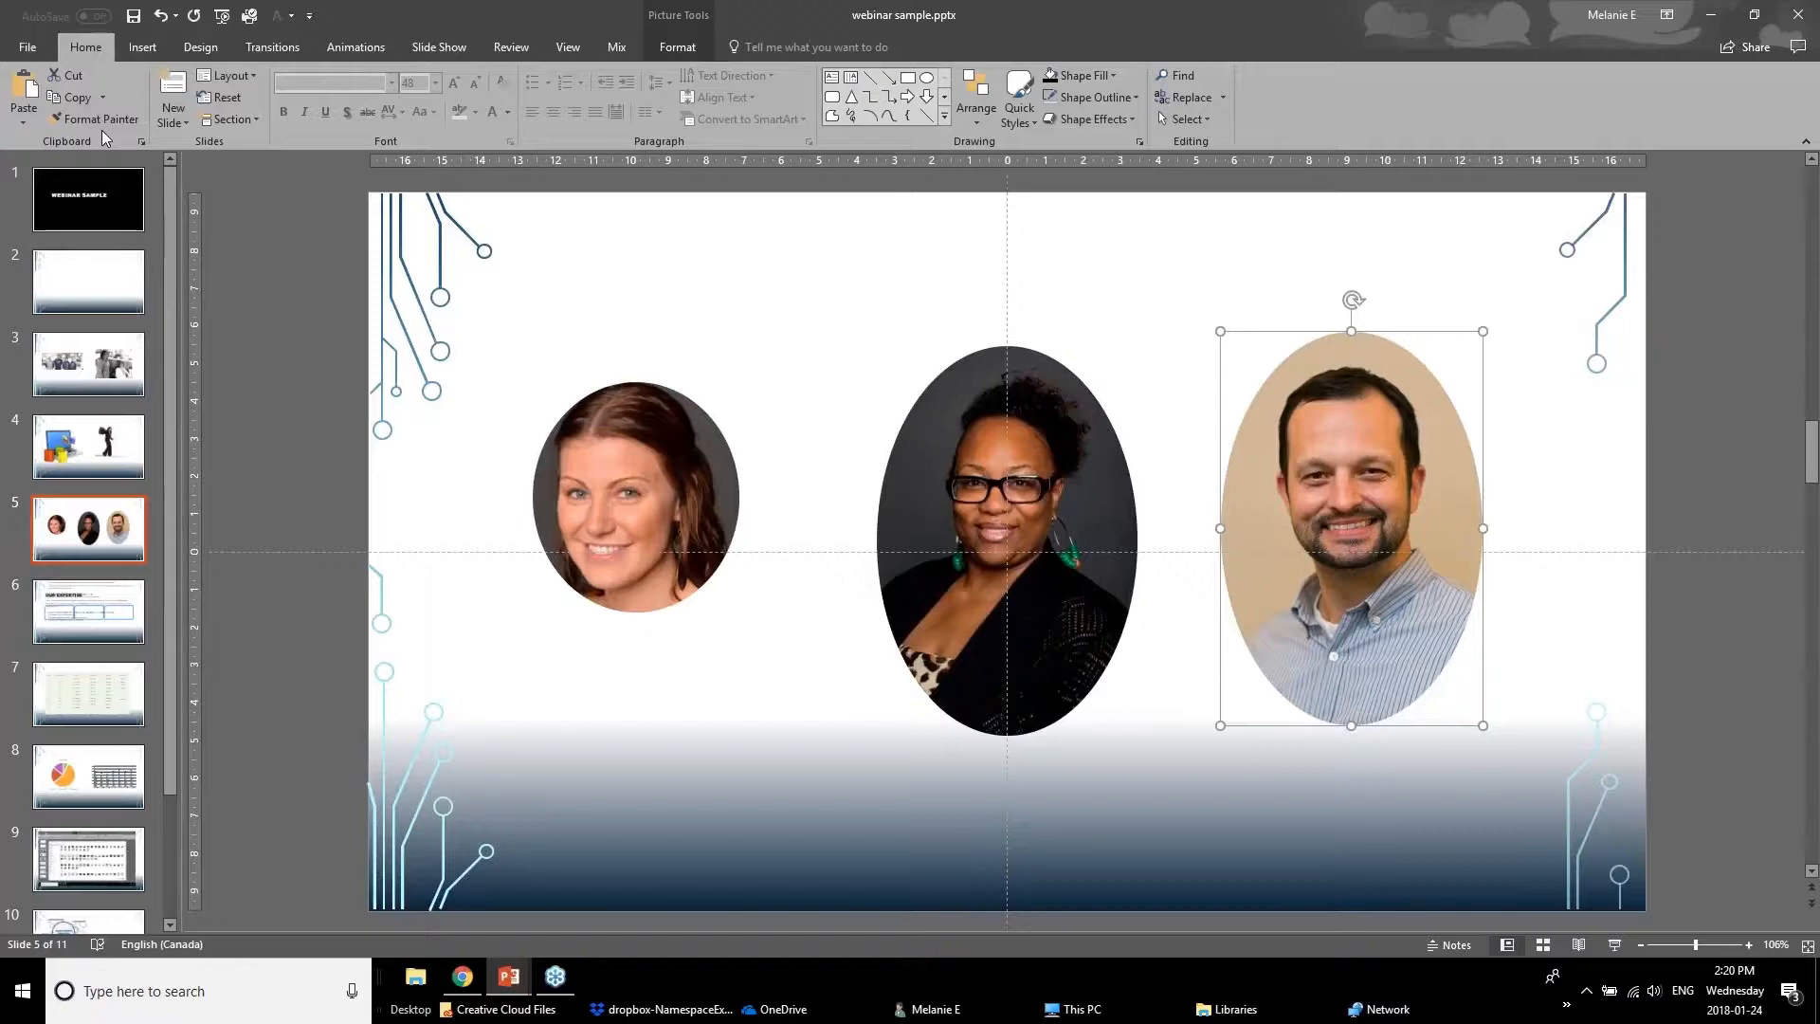
Switch to the Powerpoint Webinar January 2018 v1 presentation and review the Better Looking Images, Removing Background, and Cropping & Framing slides
click(945, 596)
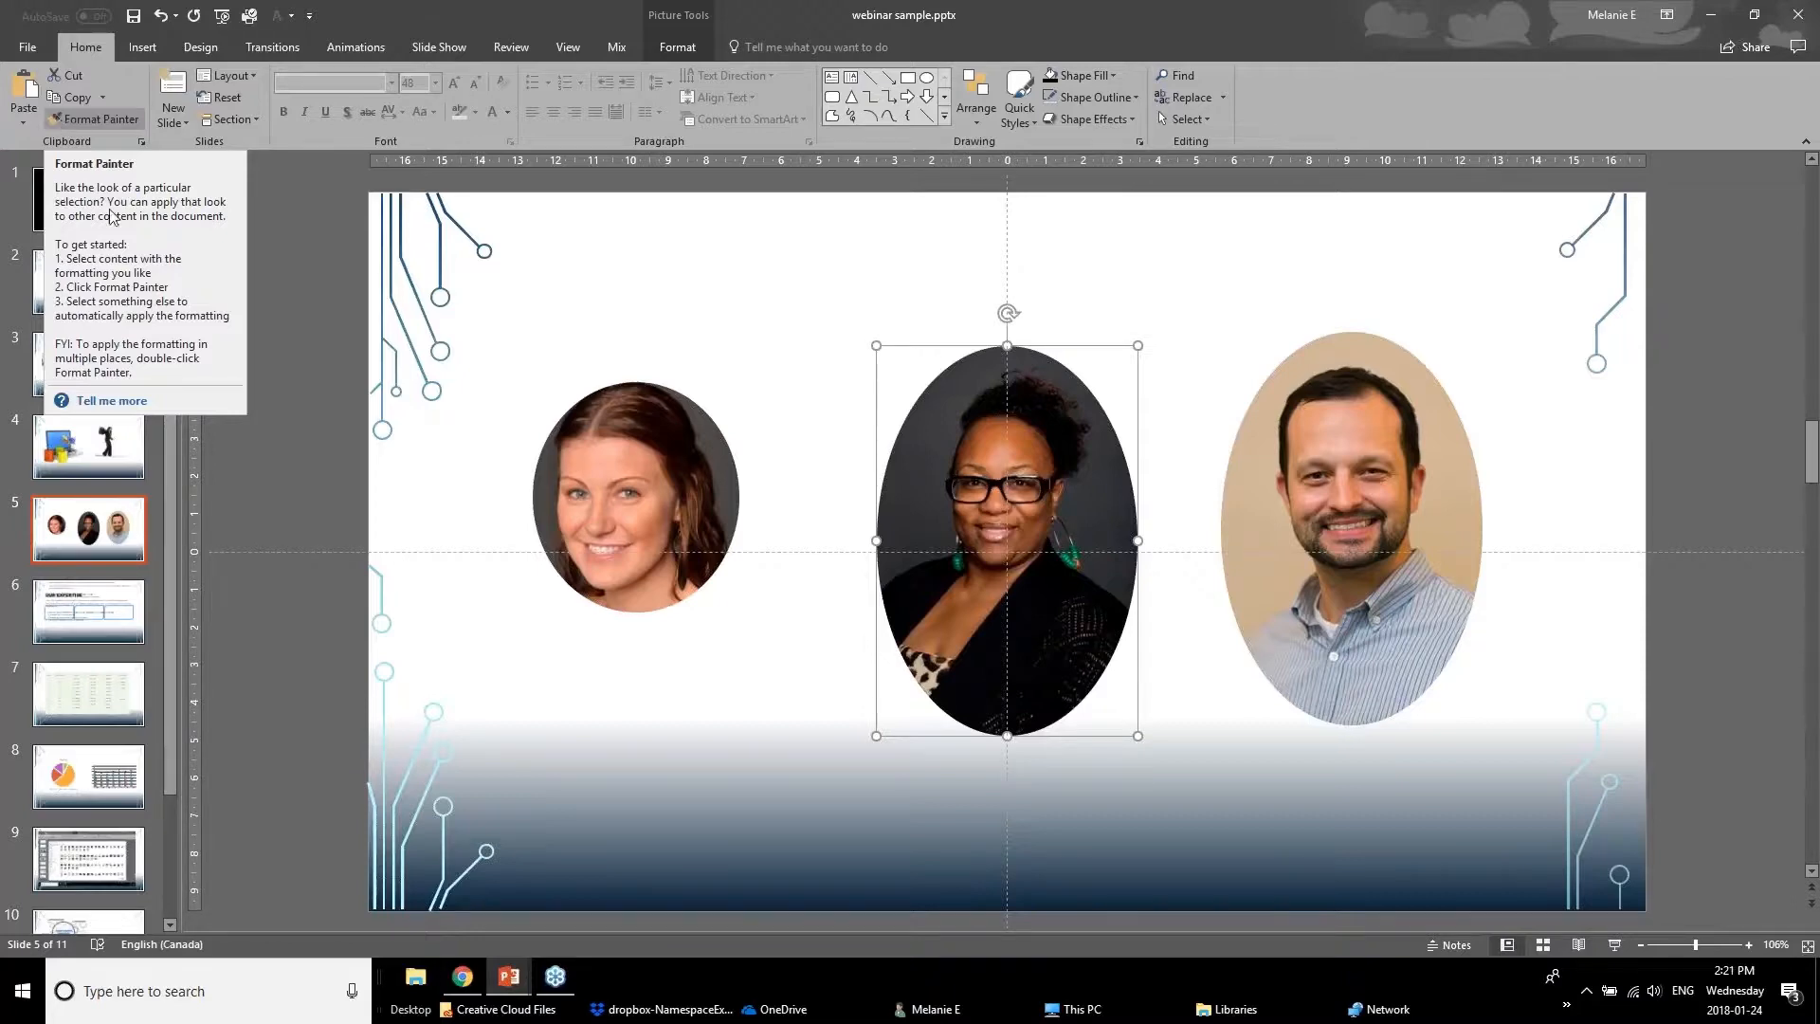
click(563, 775)
mouse_move(513, 983)
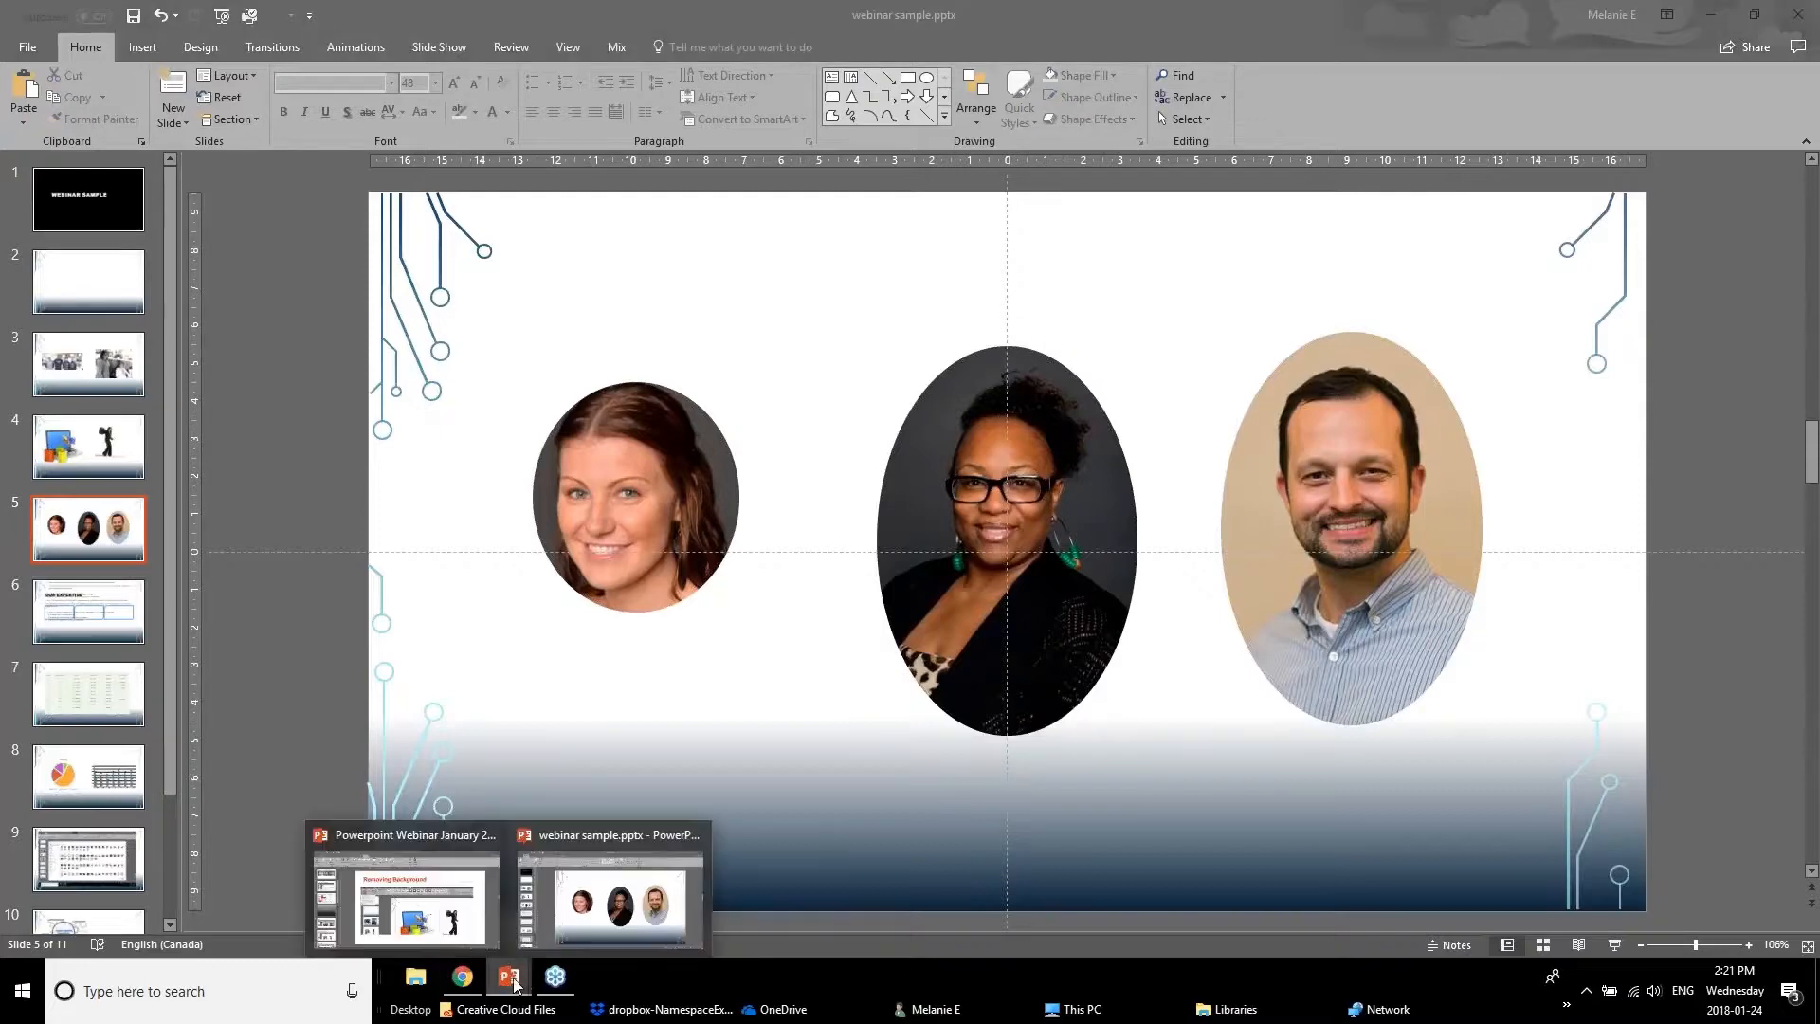
click(407, 896)
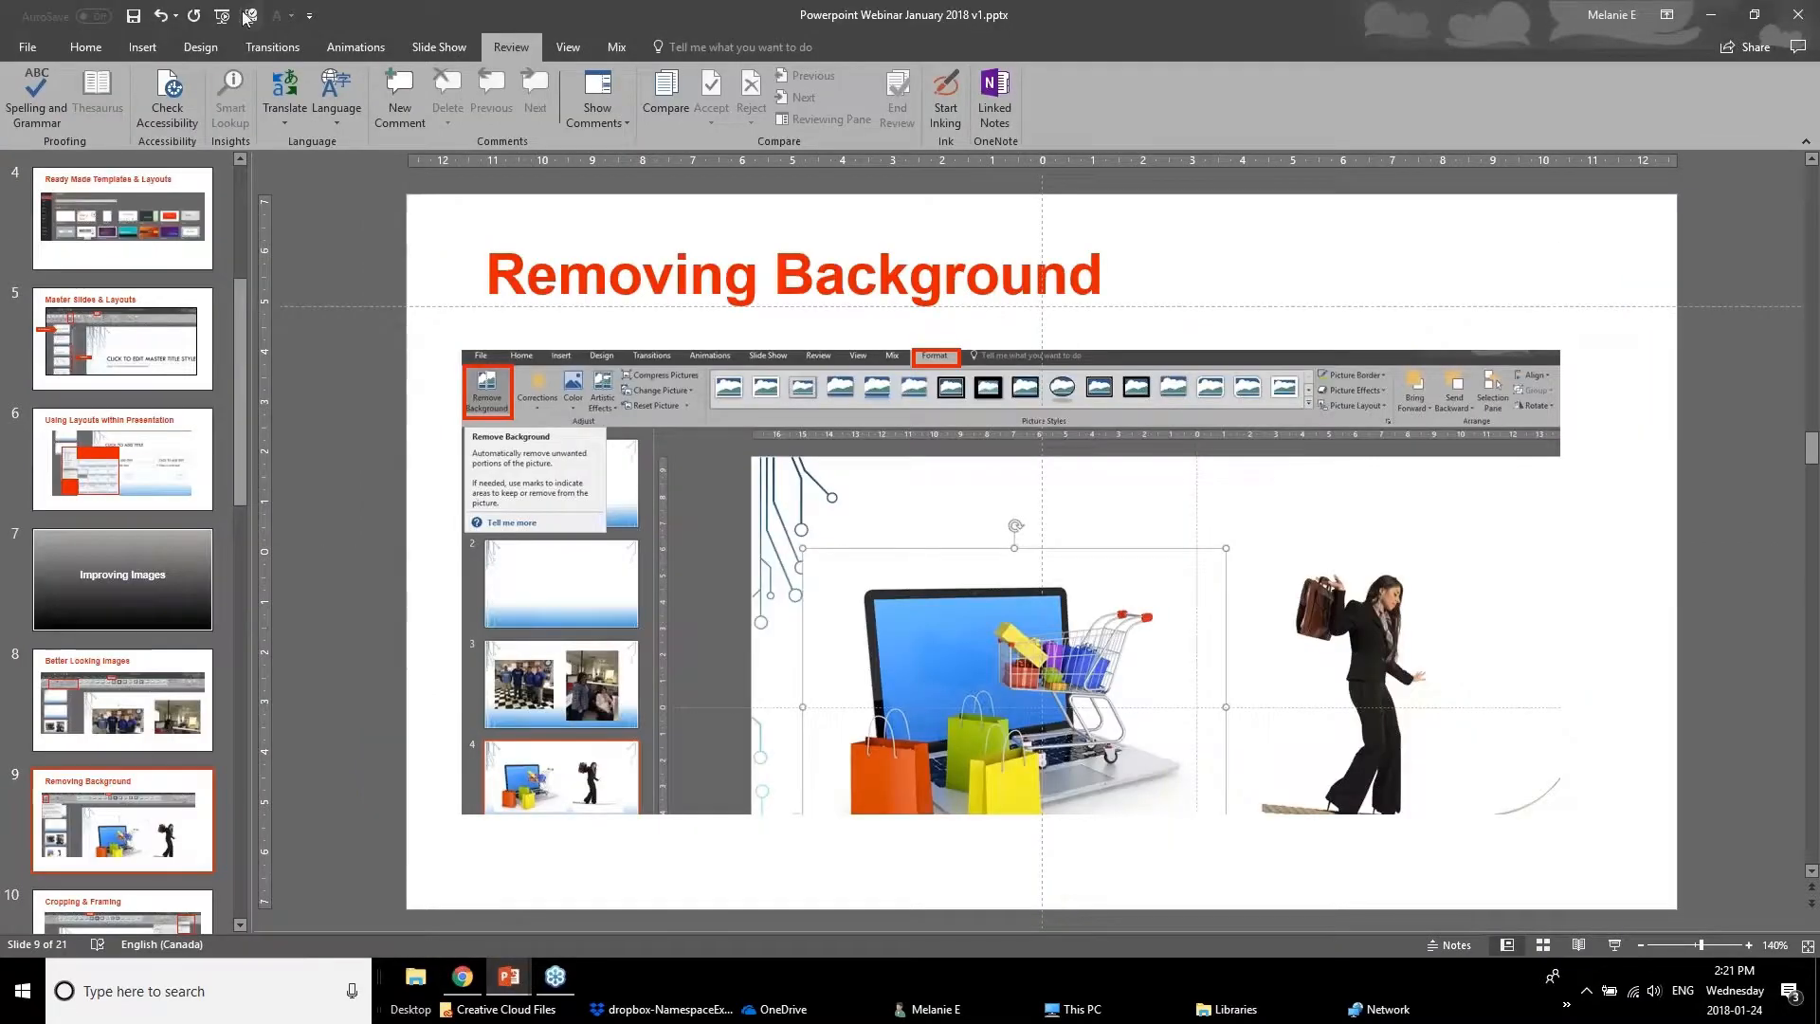
click(165, 721)
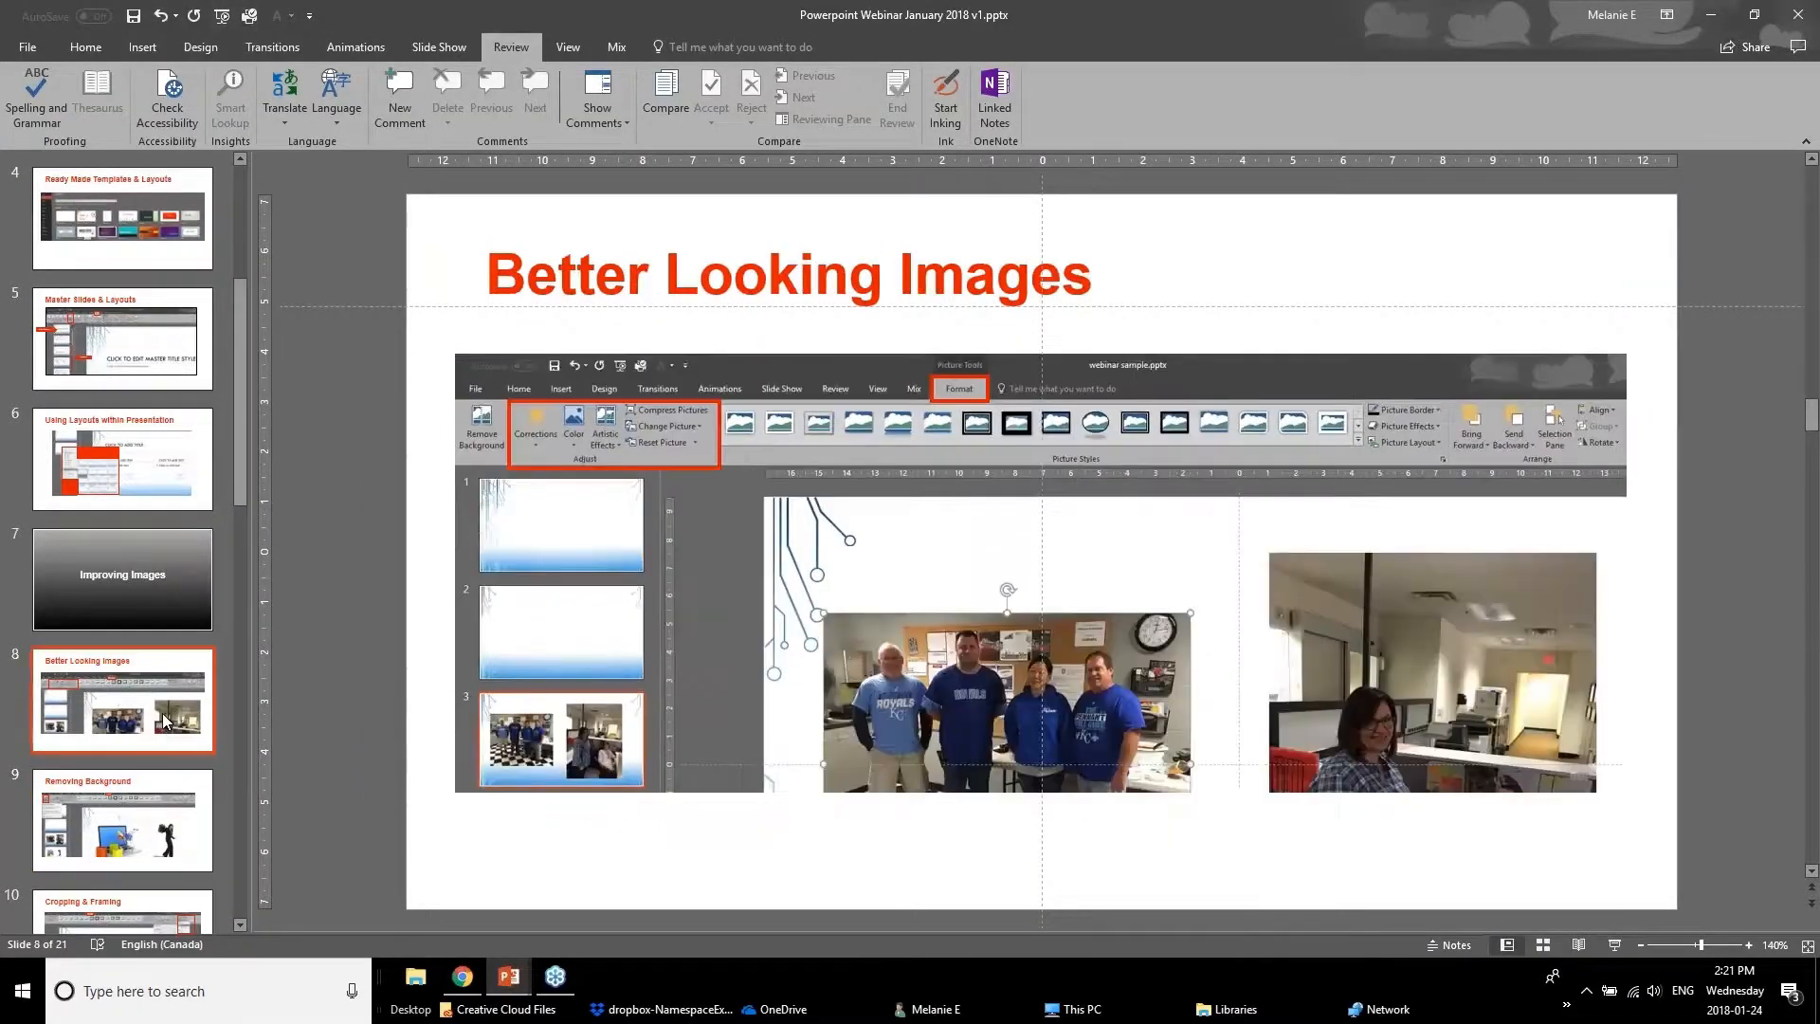
scroll(163, 663, down, 3)
click(164, 677)
click(156, 702)
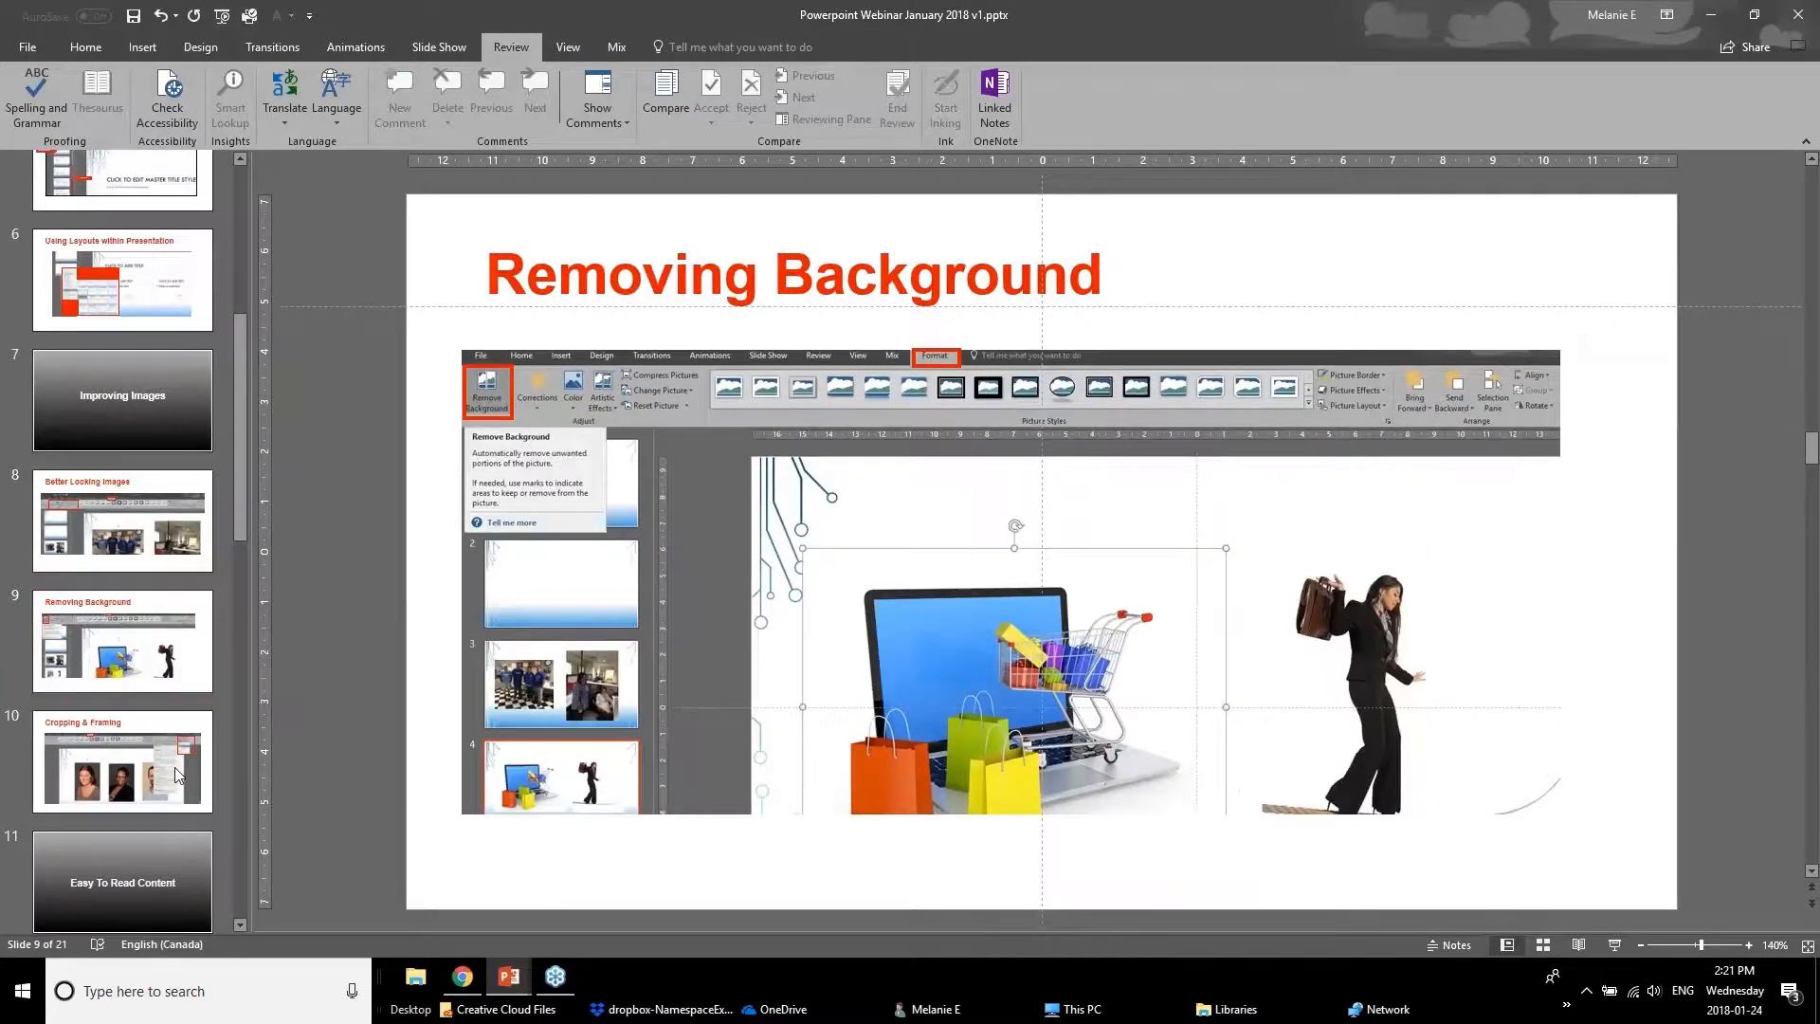
click(137, 675)
click(134, 701)
scroll(133, 762, down, 1)
click(137, 633)
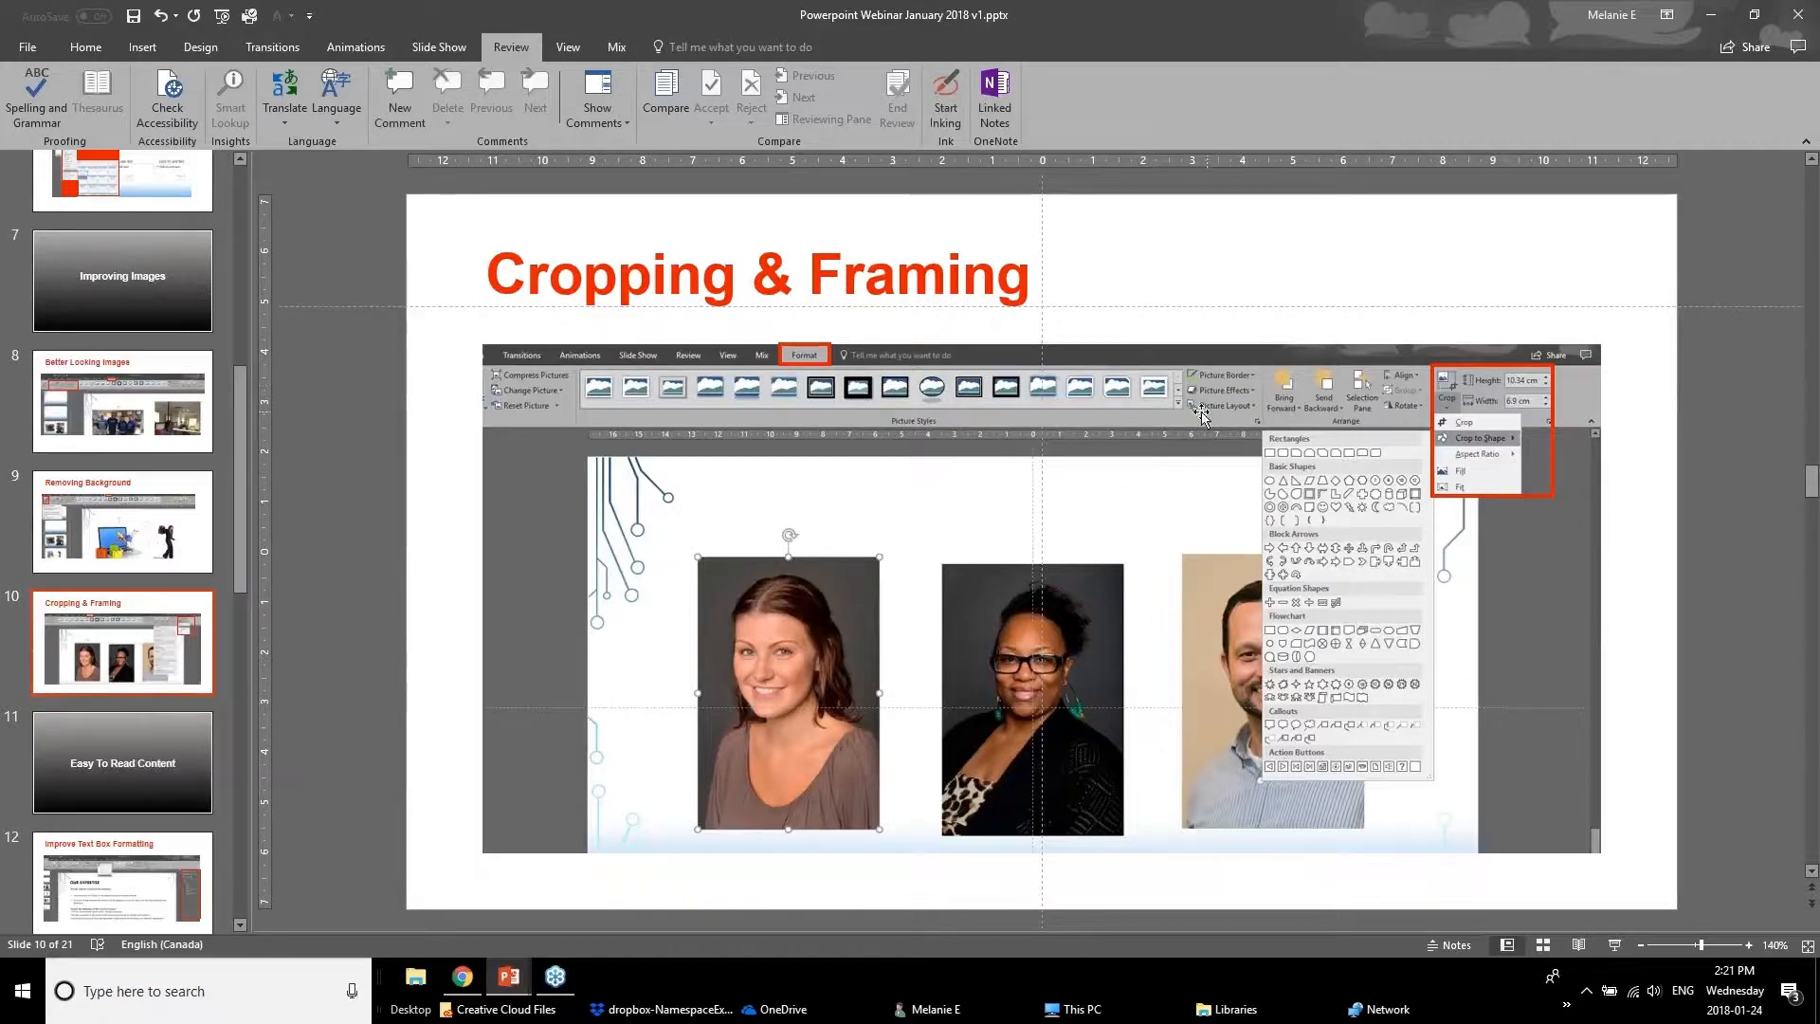
Return to webinar sample.pptx, give the small oval portrait the tilted white-frame picture style, and move it slightly up and towards the slide's center
click(509, 976)
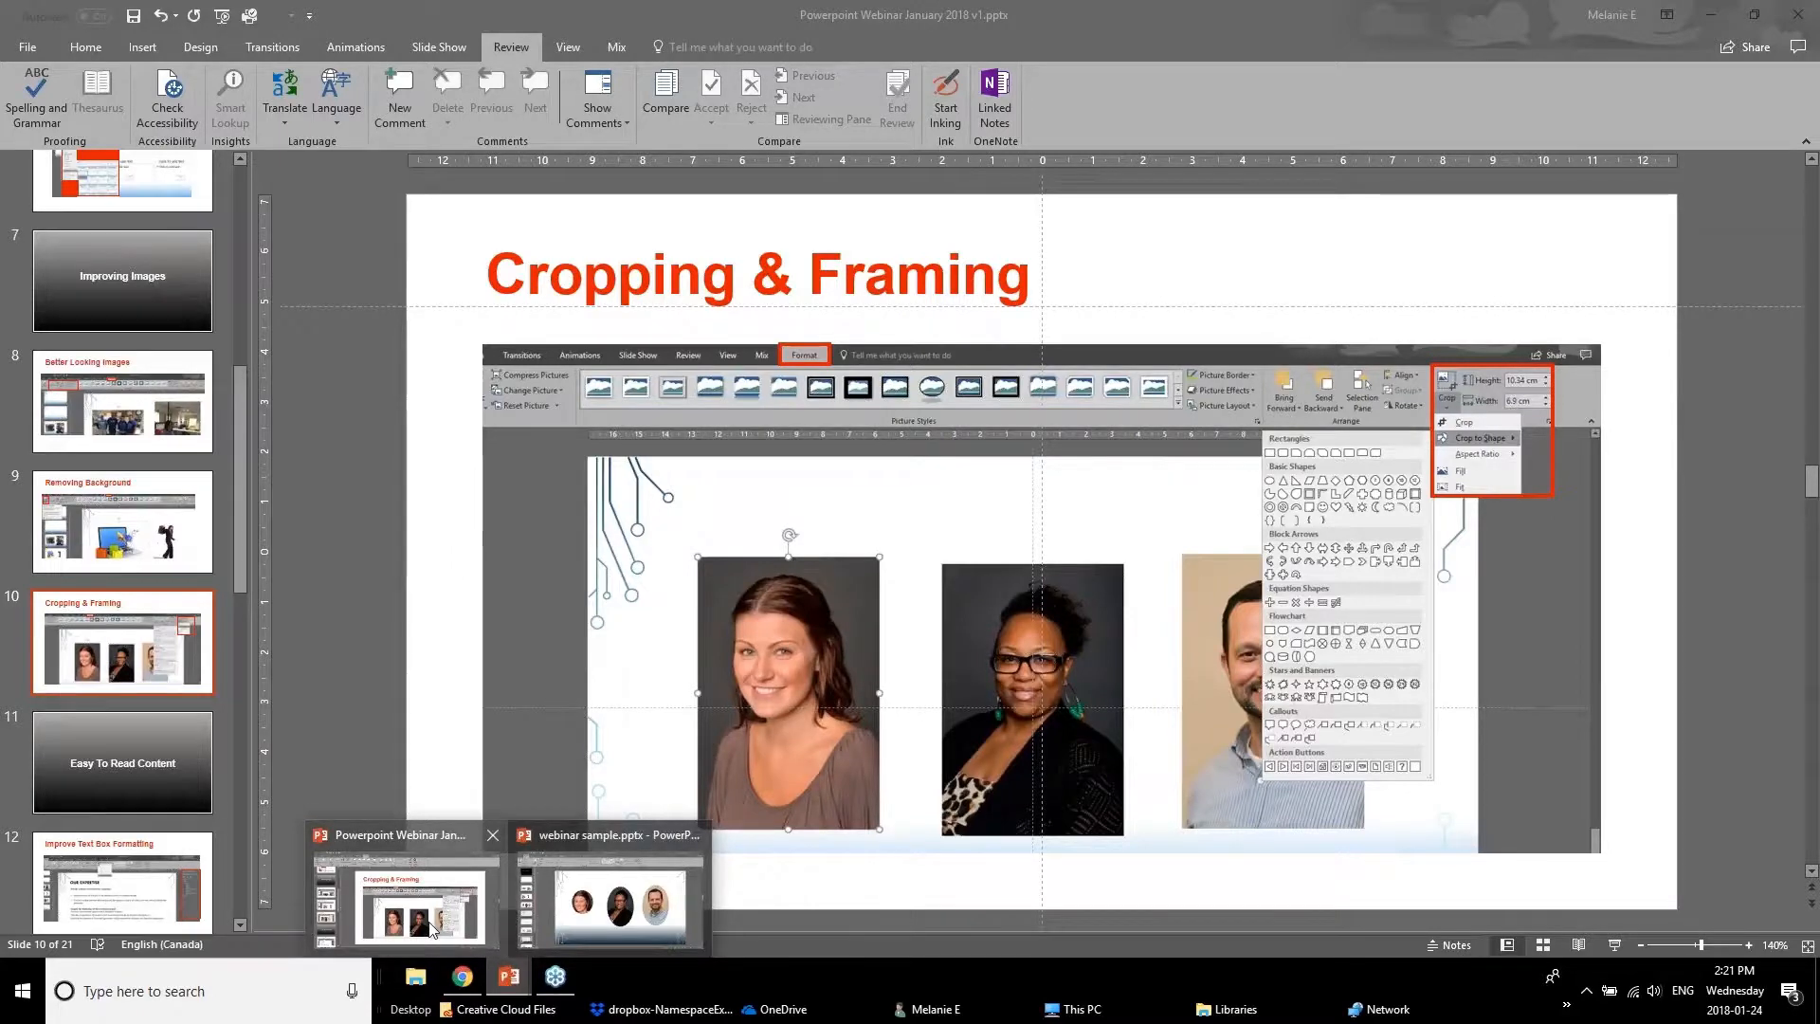
click(618, 905)
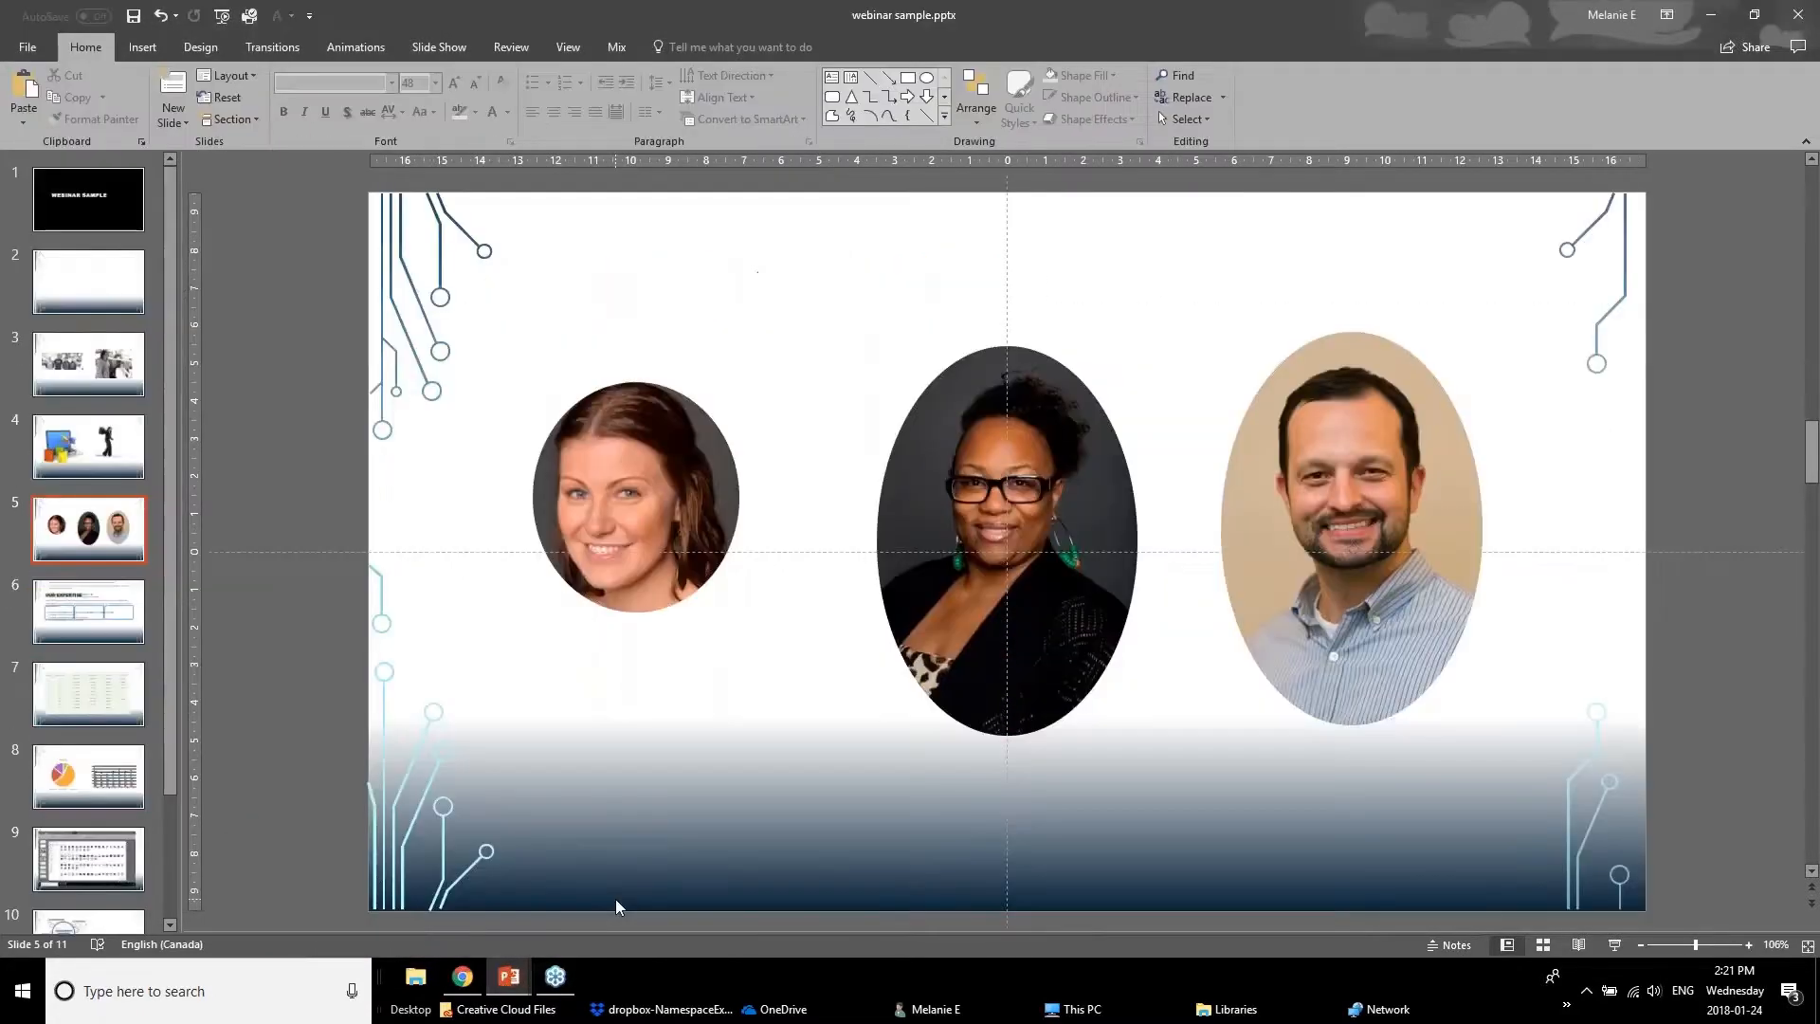
click(605, 528)
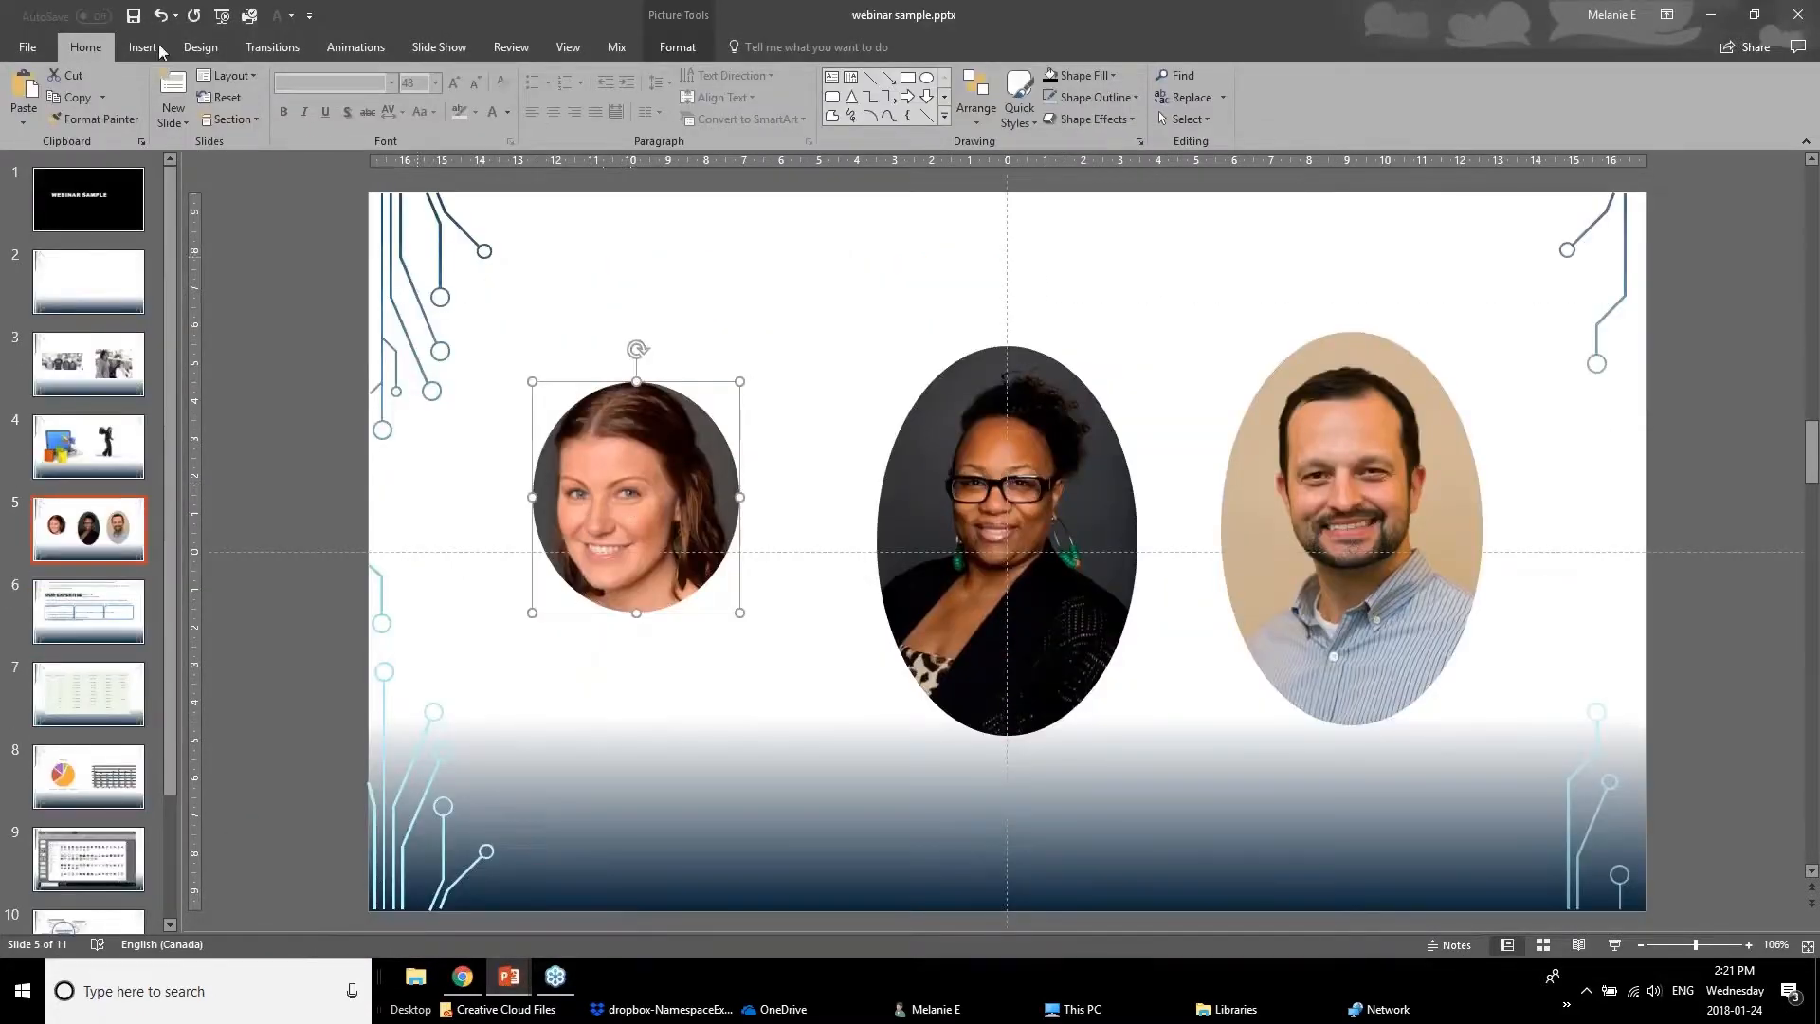
click(679, 46)
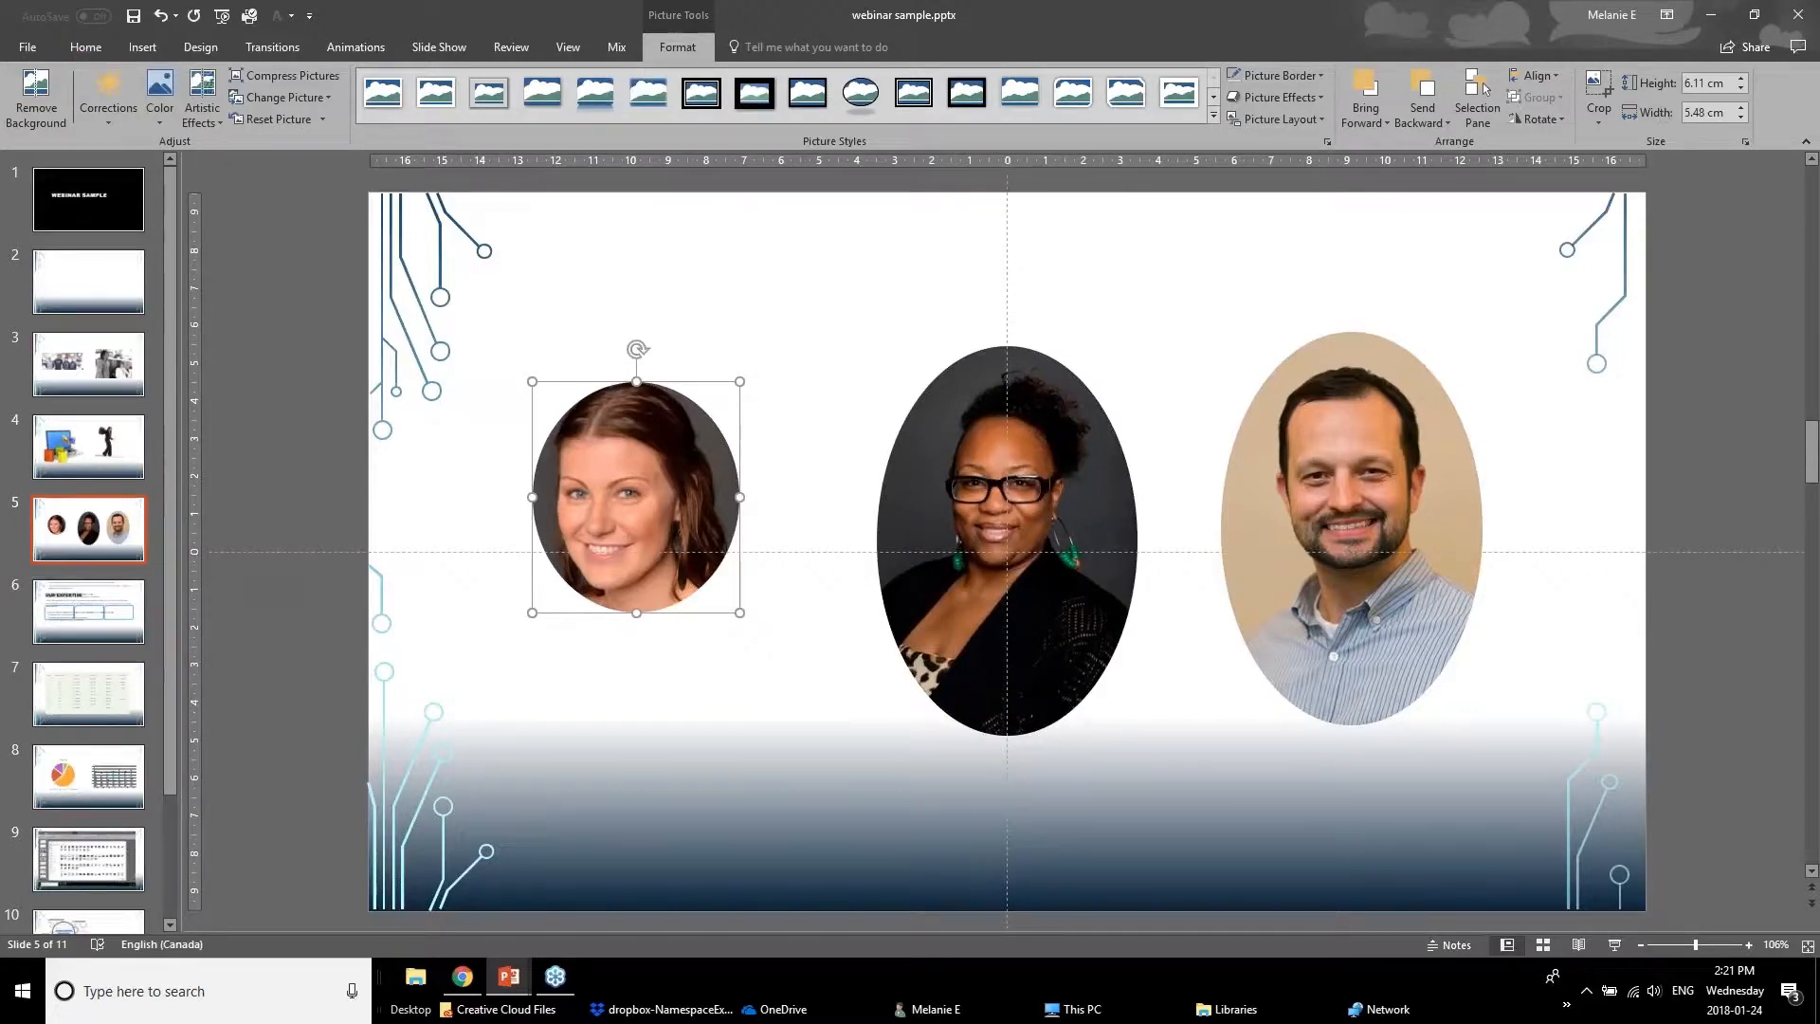
click(1214, 115)
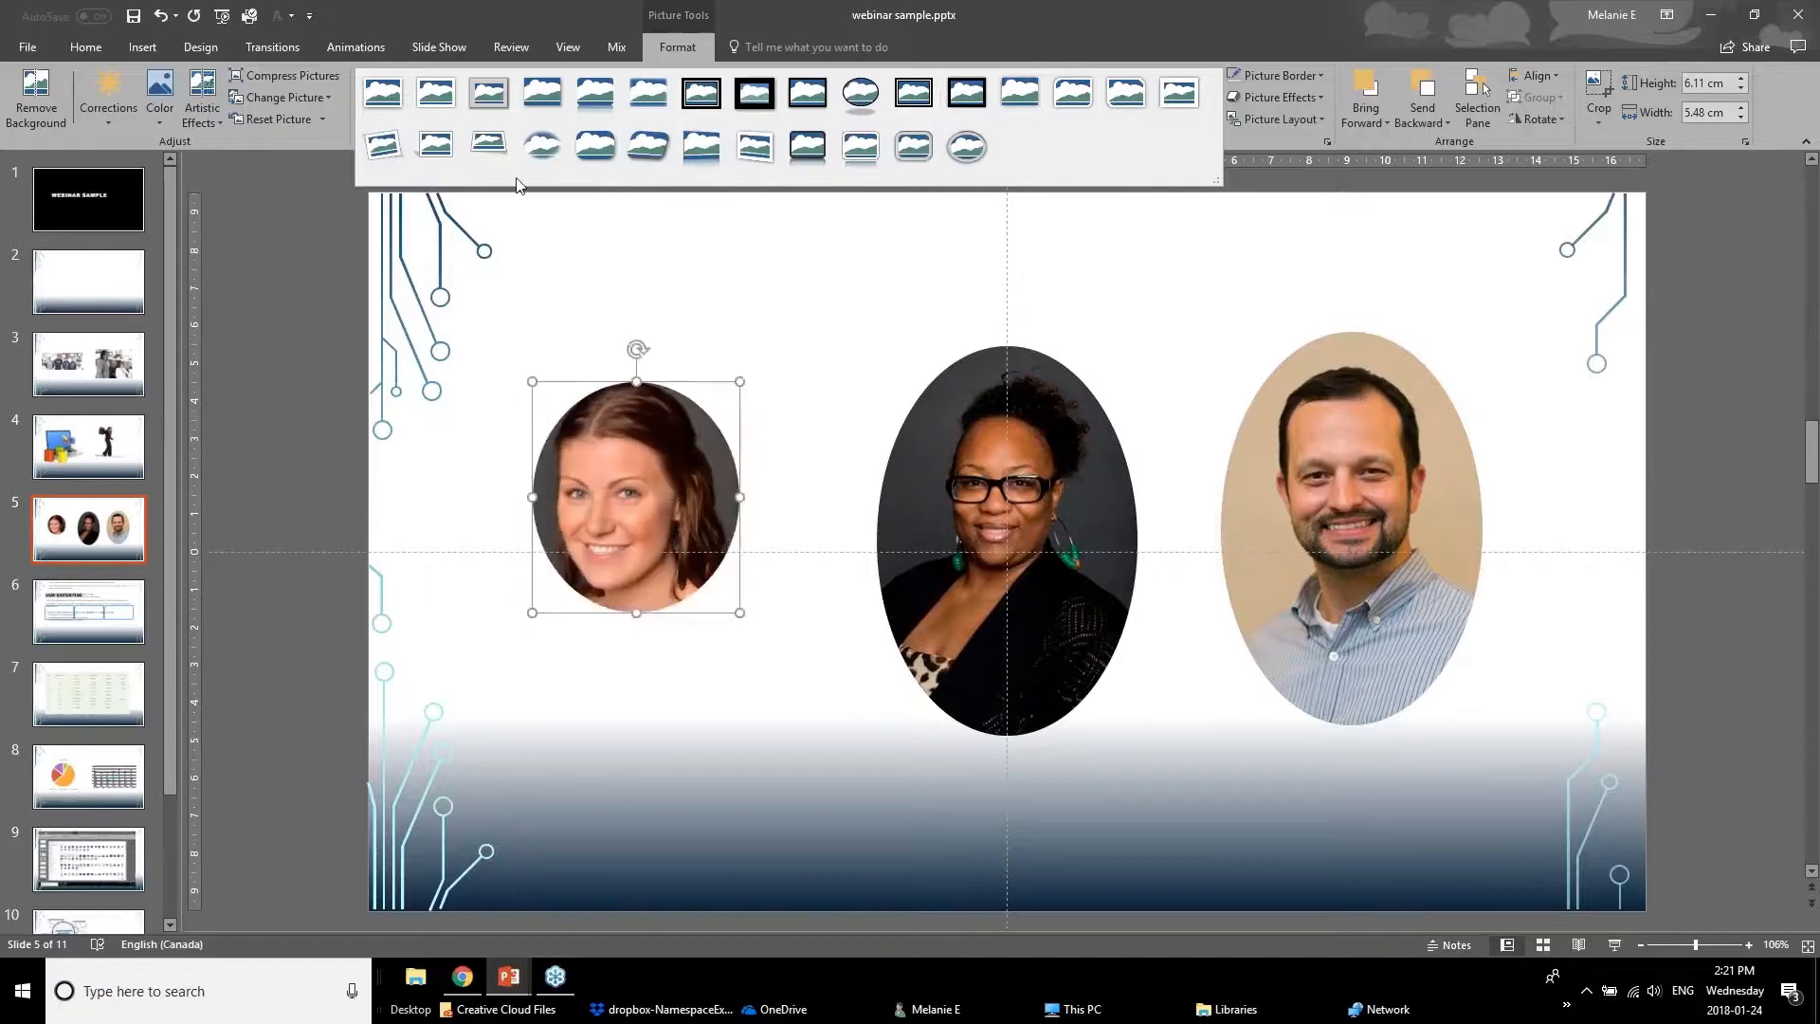
click(397, 138)
drag(659, 554, 688, 508)
click(364, 565)
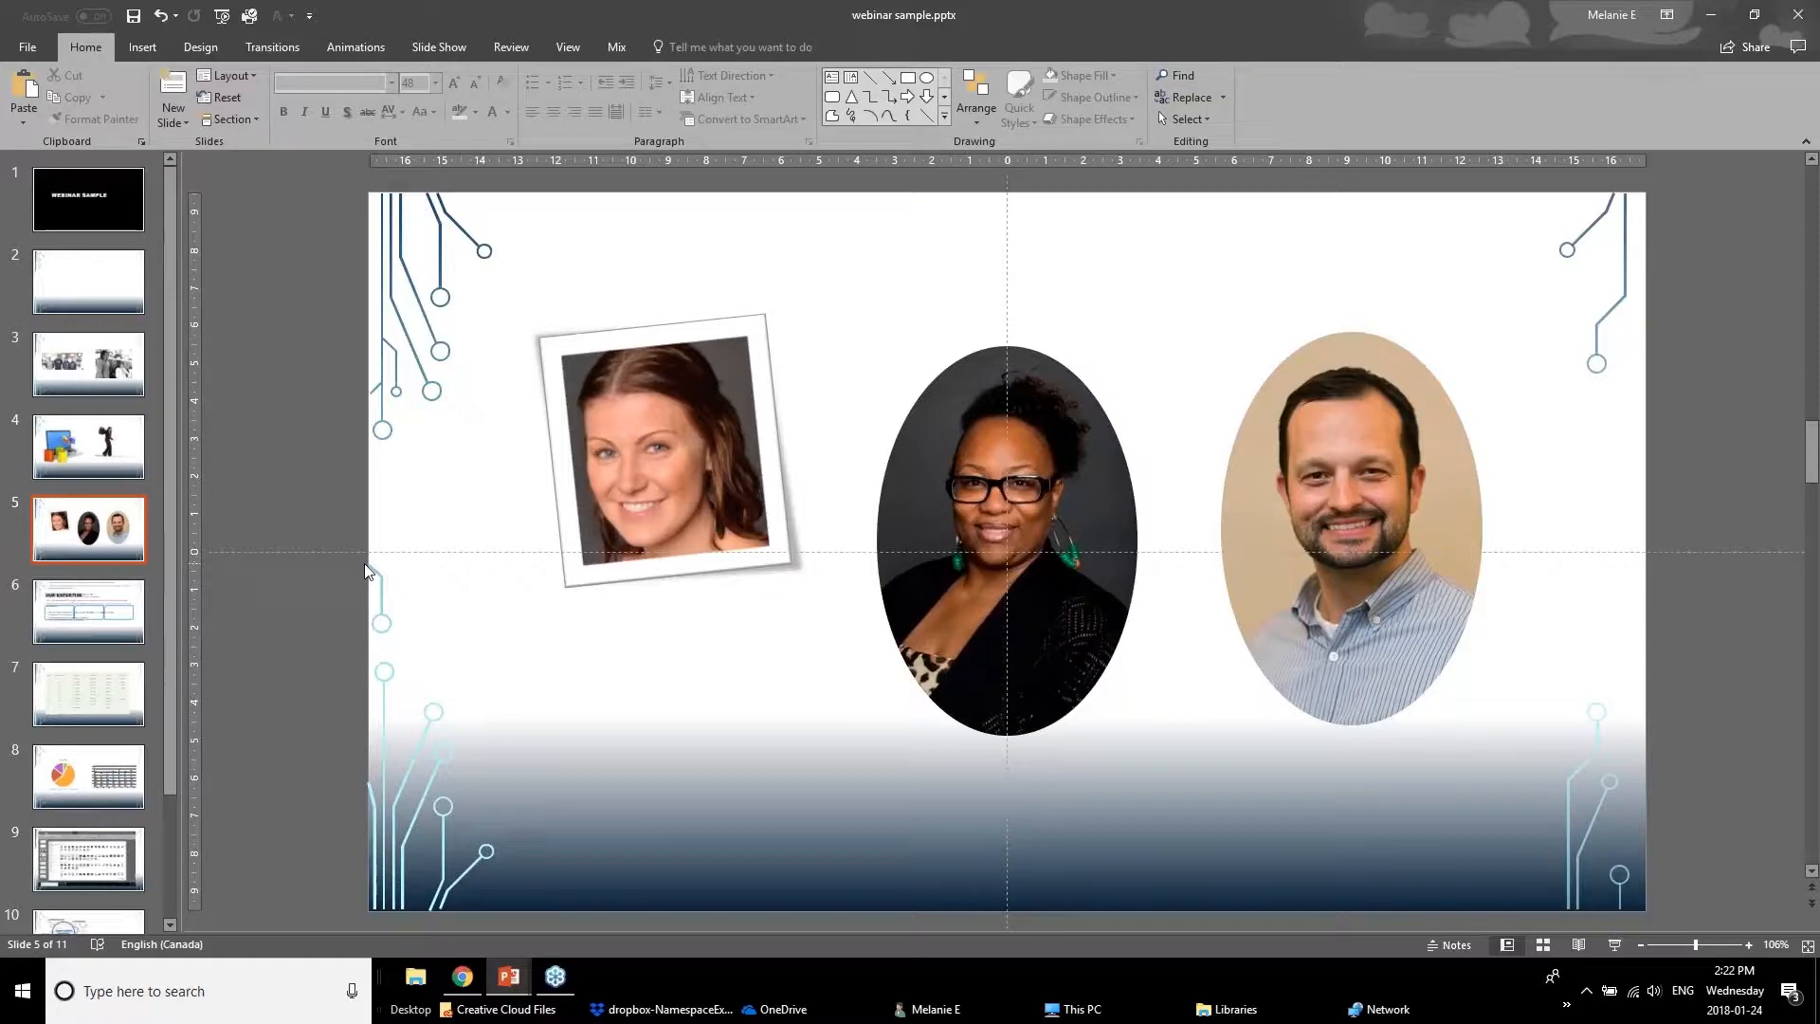
Examine the picture border and shadow effect options for the portrait of the woman with glasses
click(957, 466)
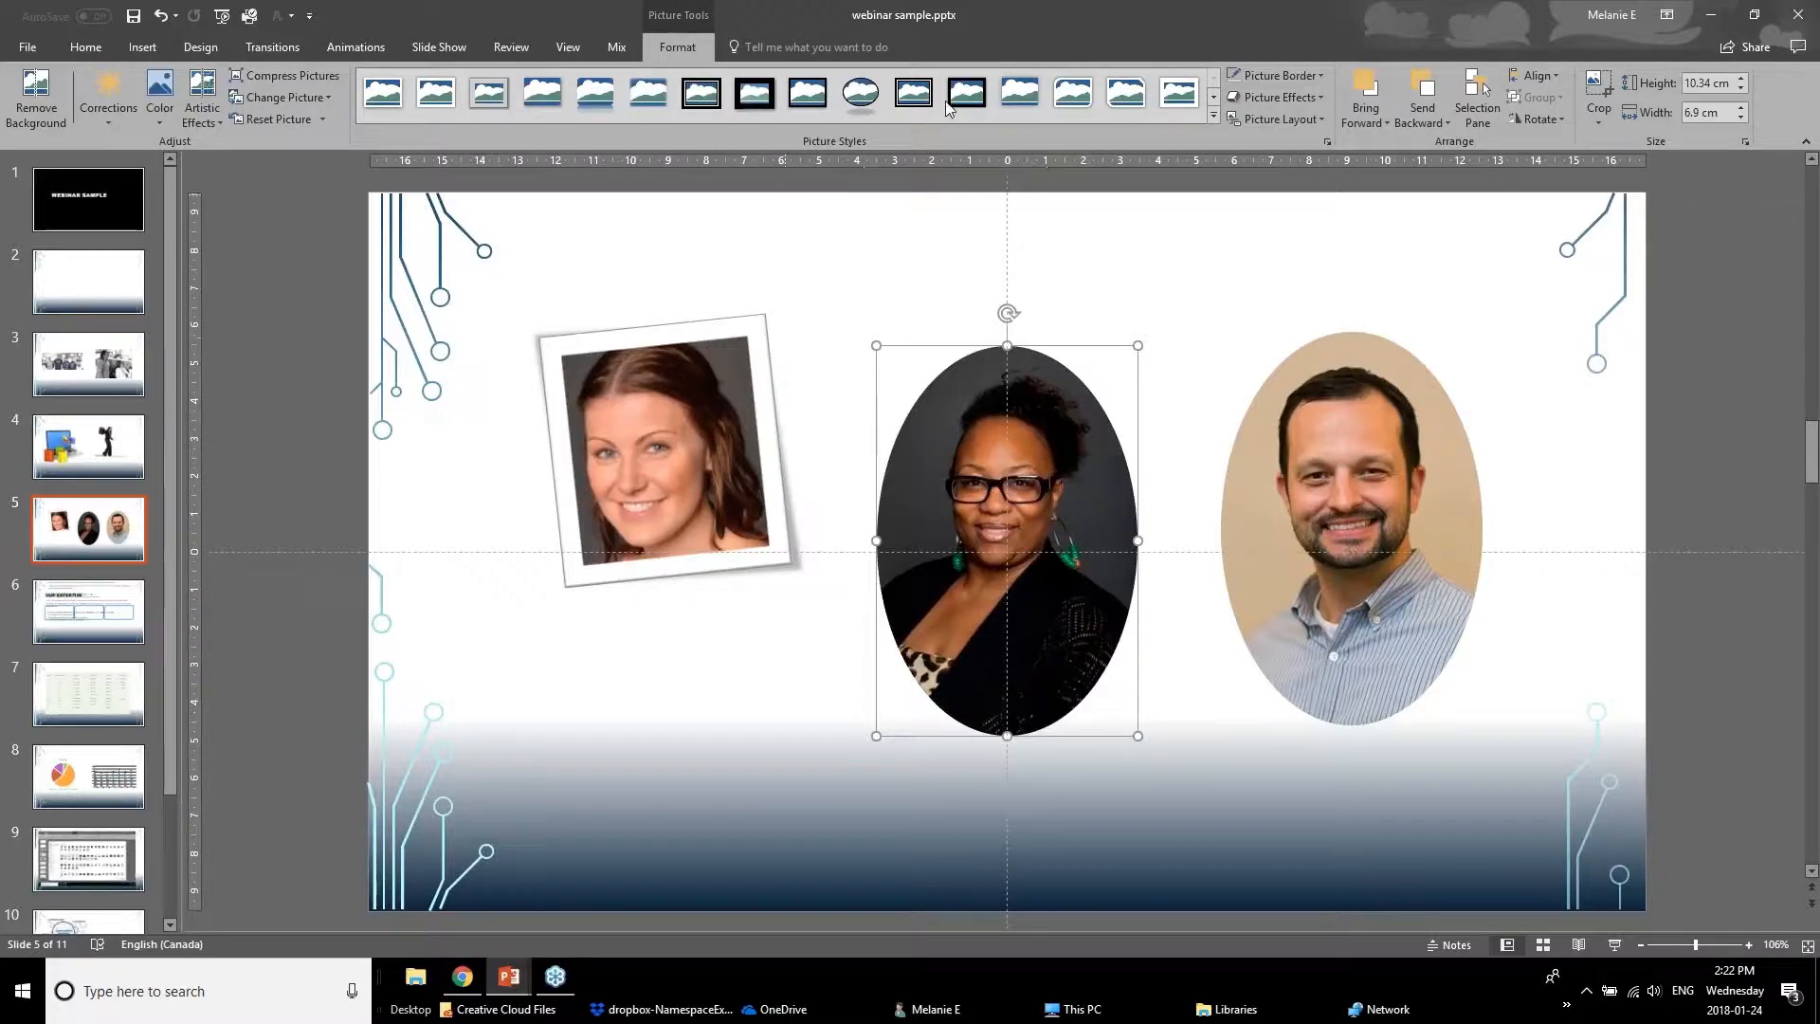
click(1273, 82)
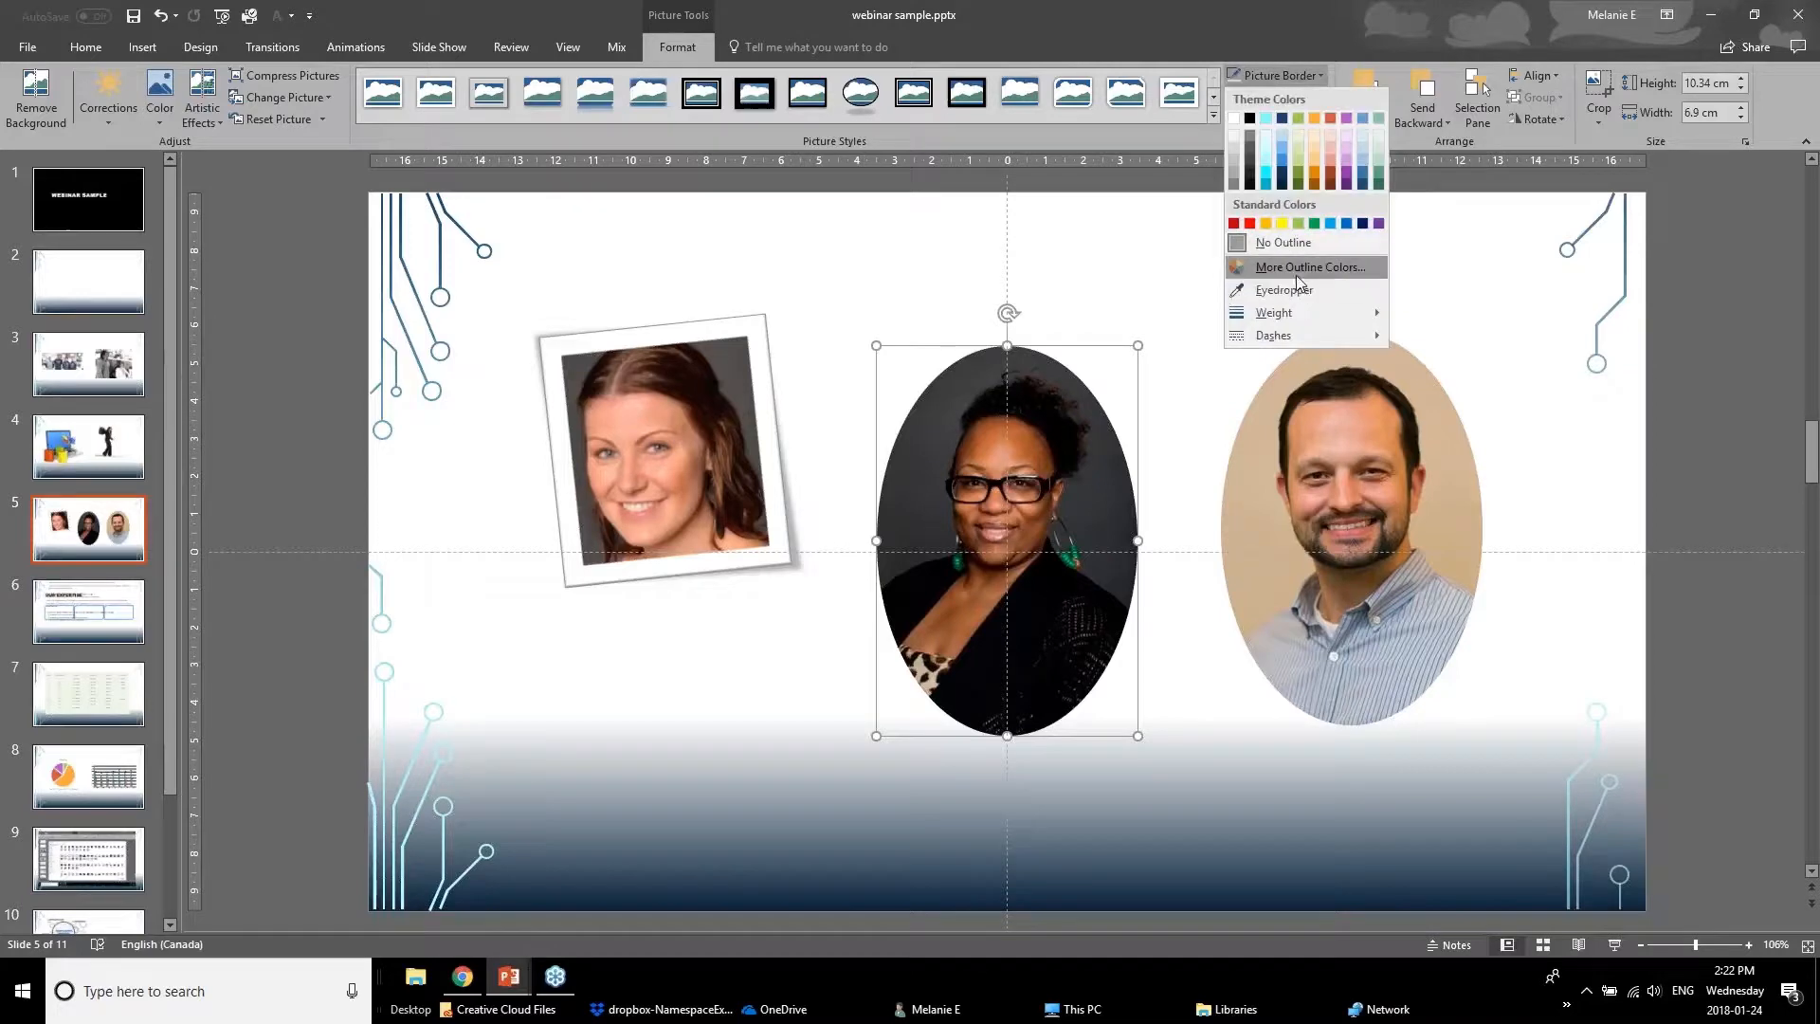
click(1140, 277)
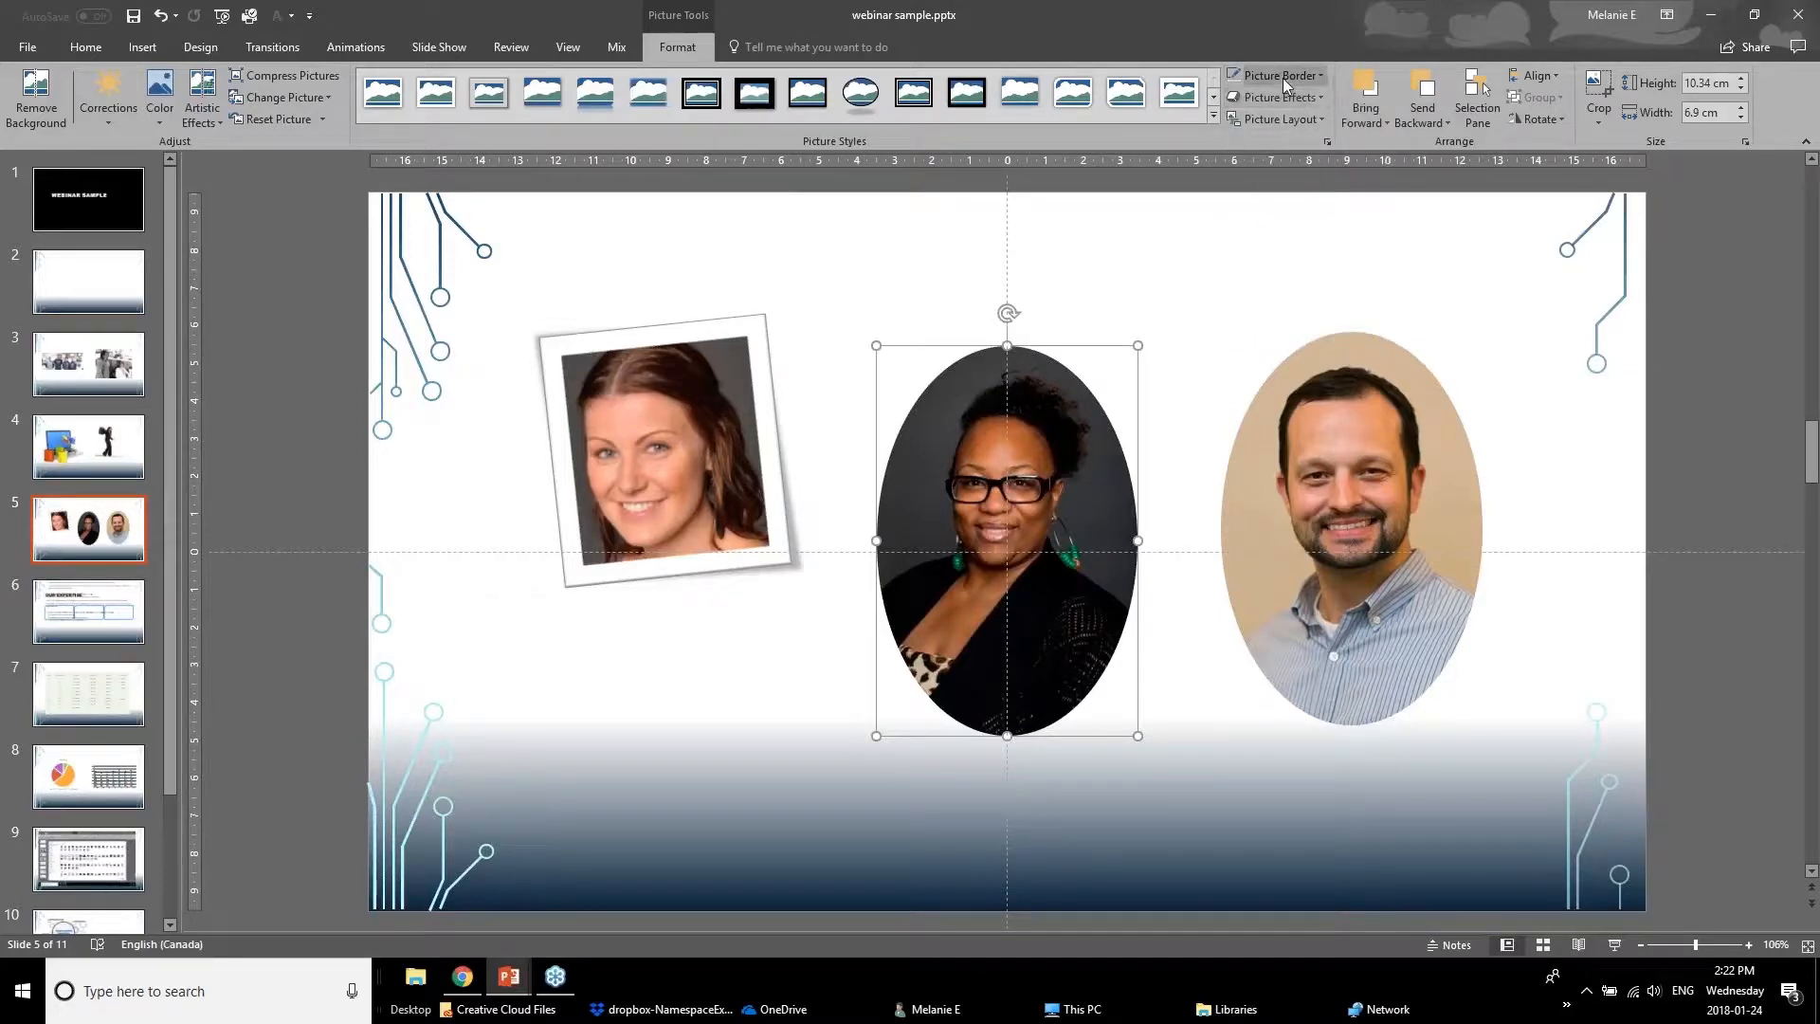
click(1308, 80)
click(1315, 80)
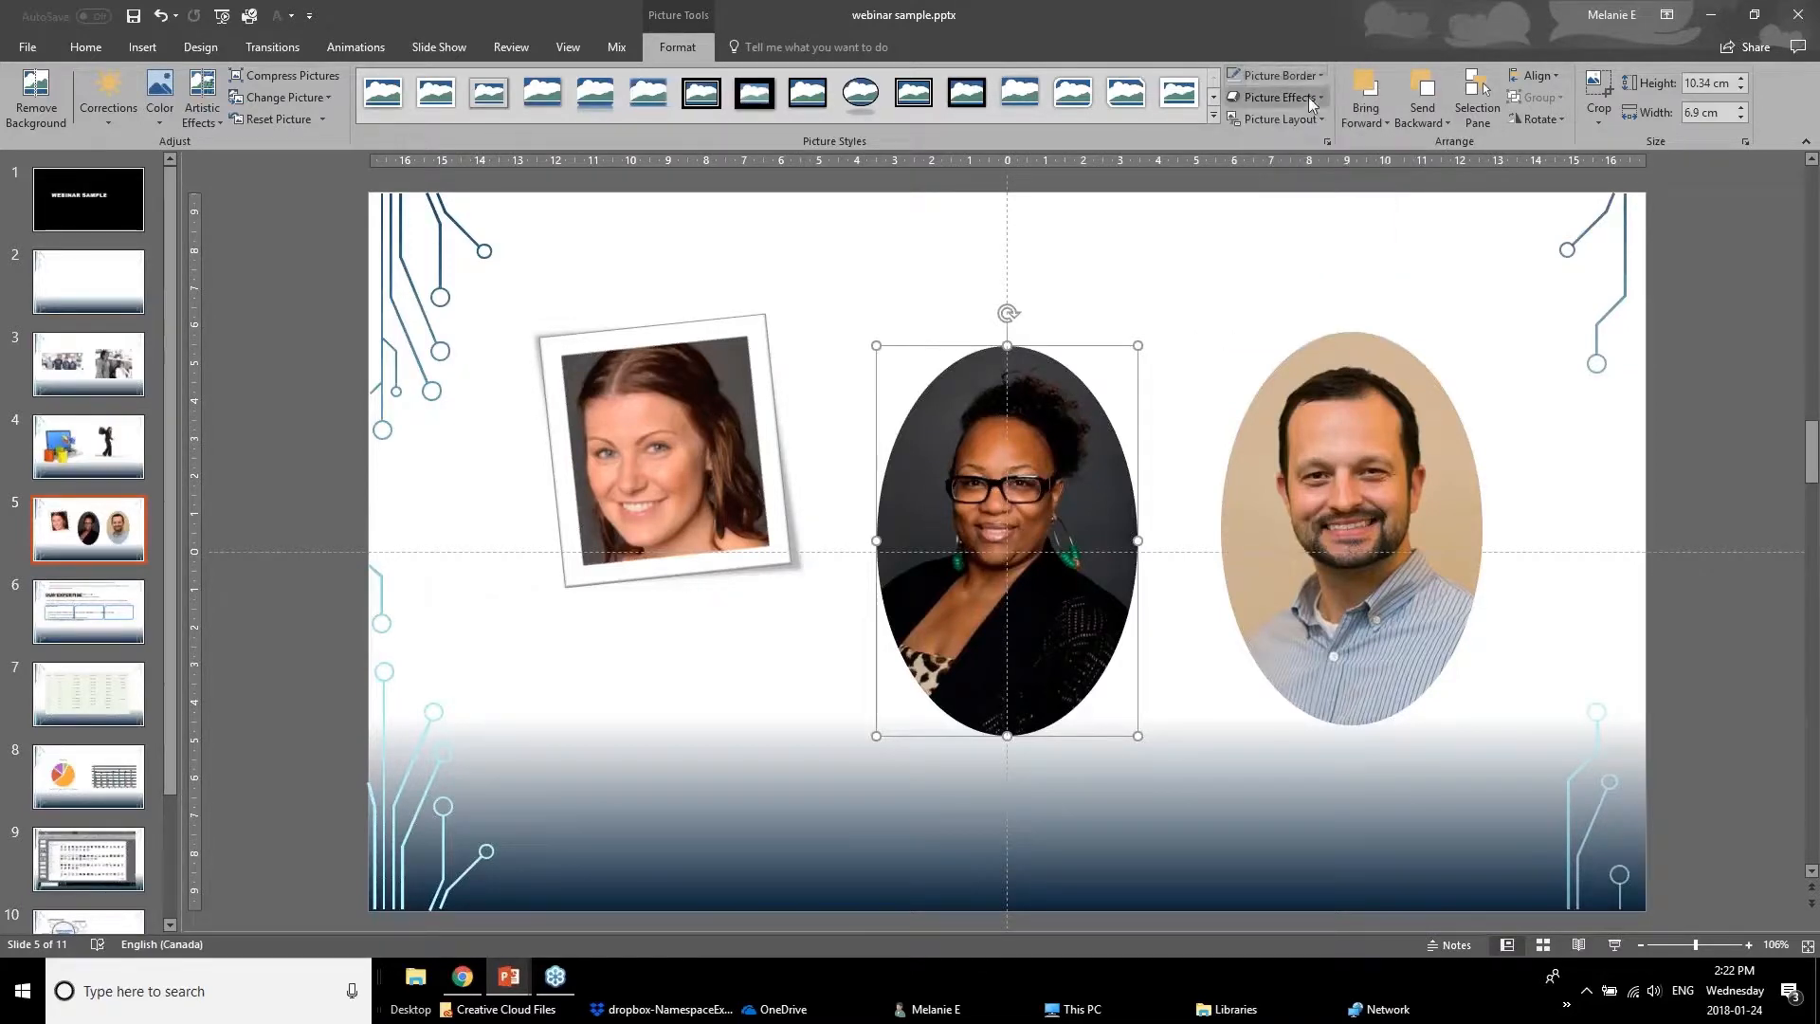
click(1308, 97)
mouse_move(1321, 185)
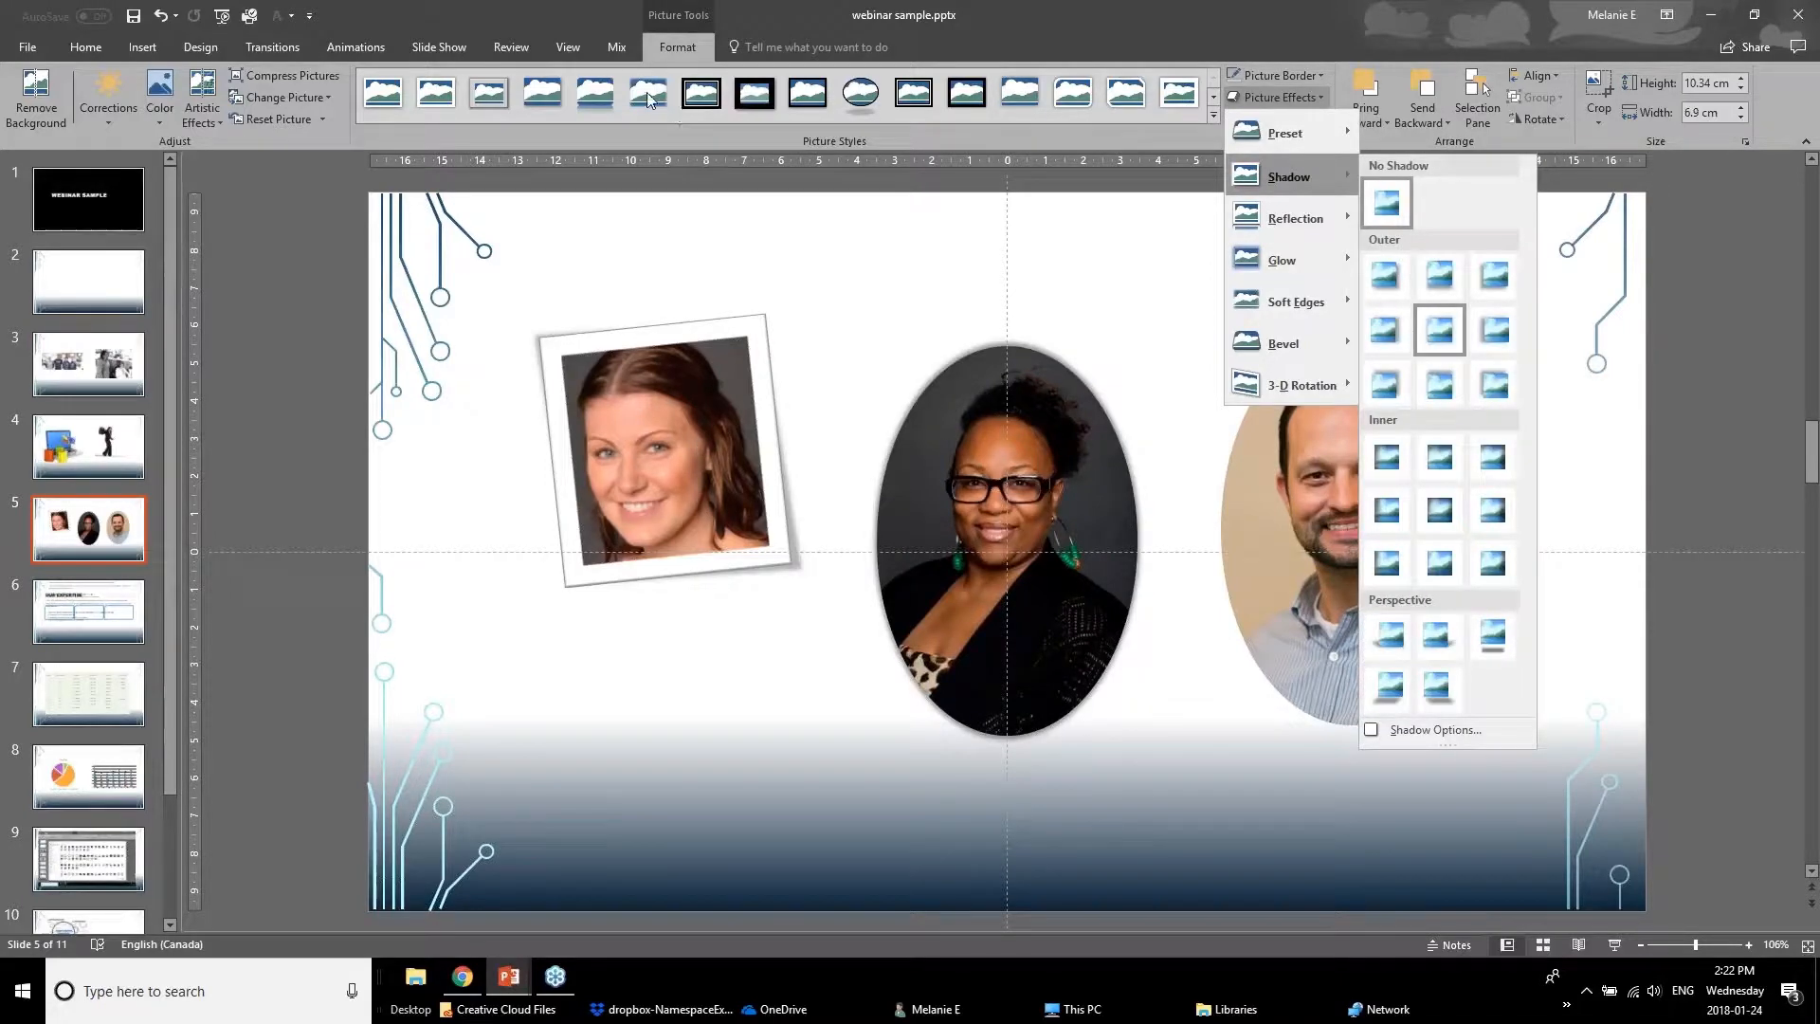
click(1083, 108)
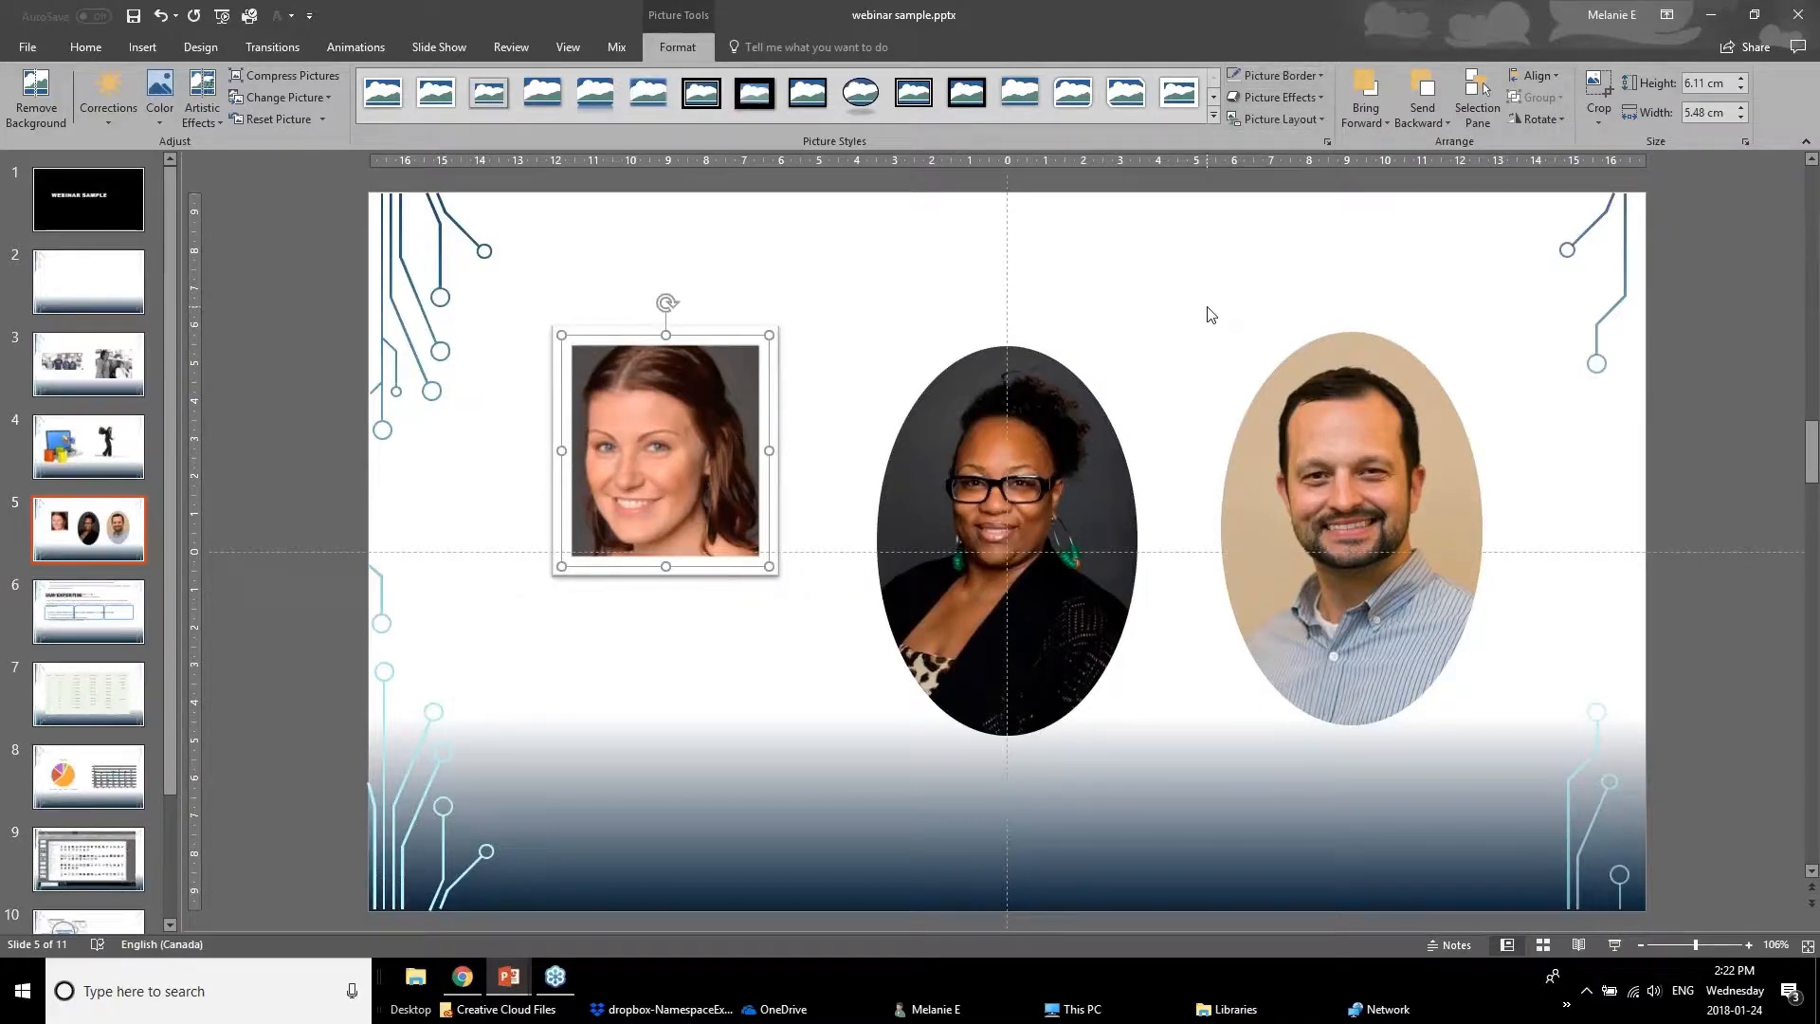
Switch to the Powerpoint Webinar January 2018 v1 presentation and view the Easy To Read Content and Improve Text Box Formatting slides
click(509, 977)
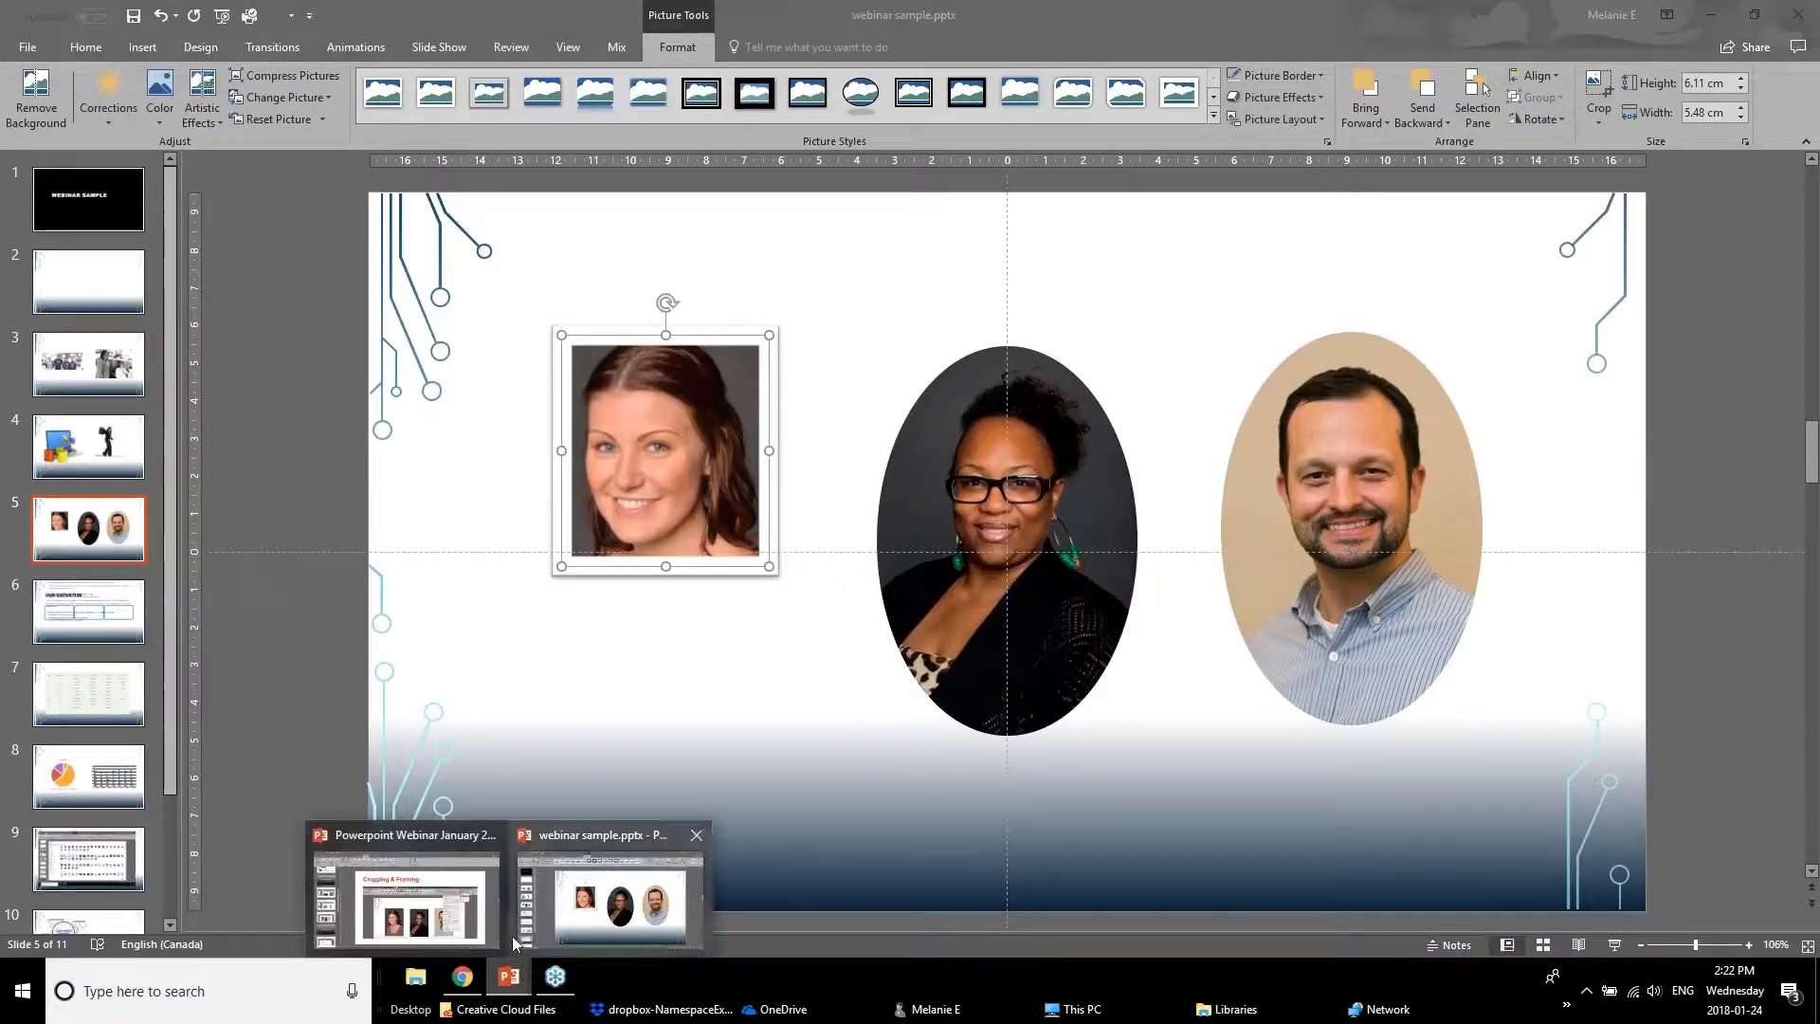
click(483, 929)
scroll(208, 731, down, 1)
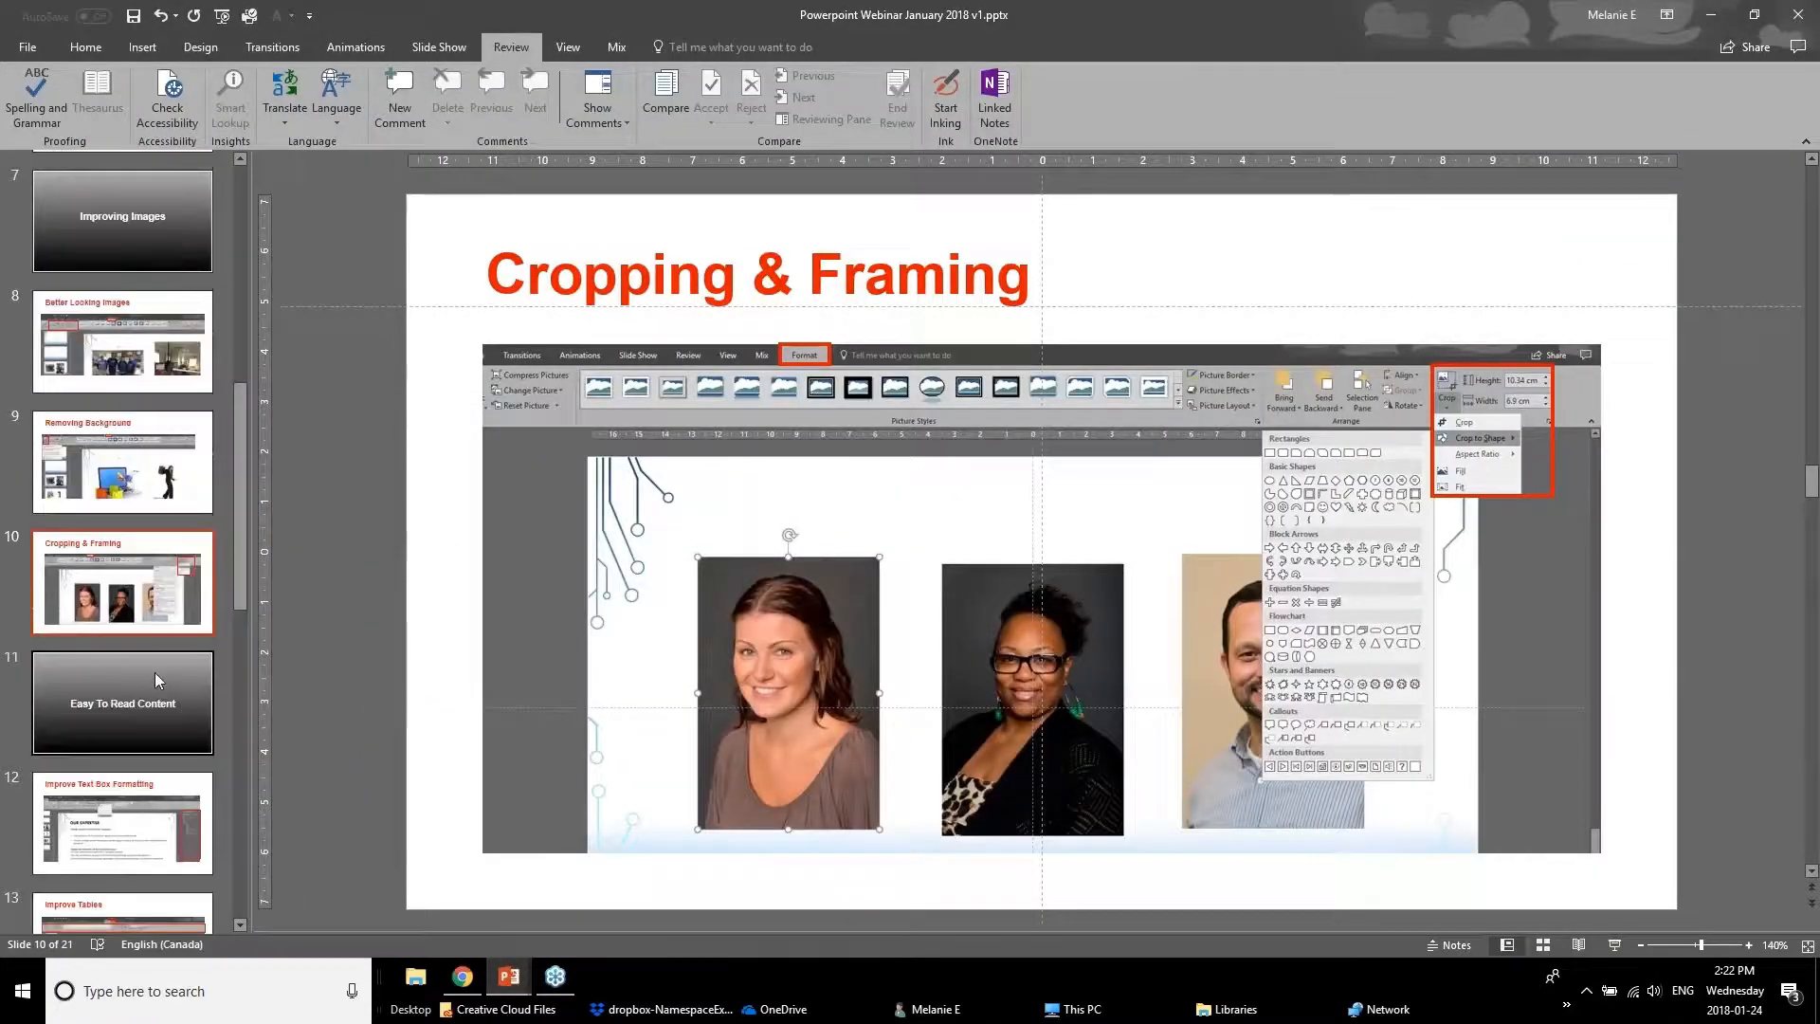
click(155, 675)
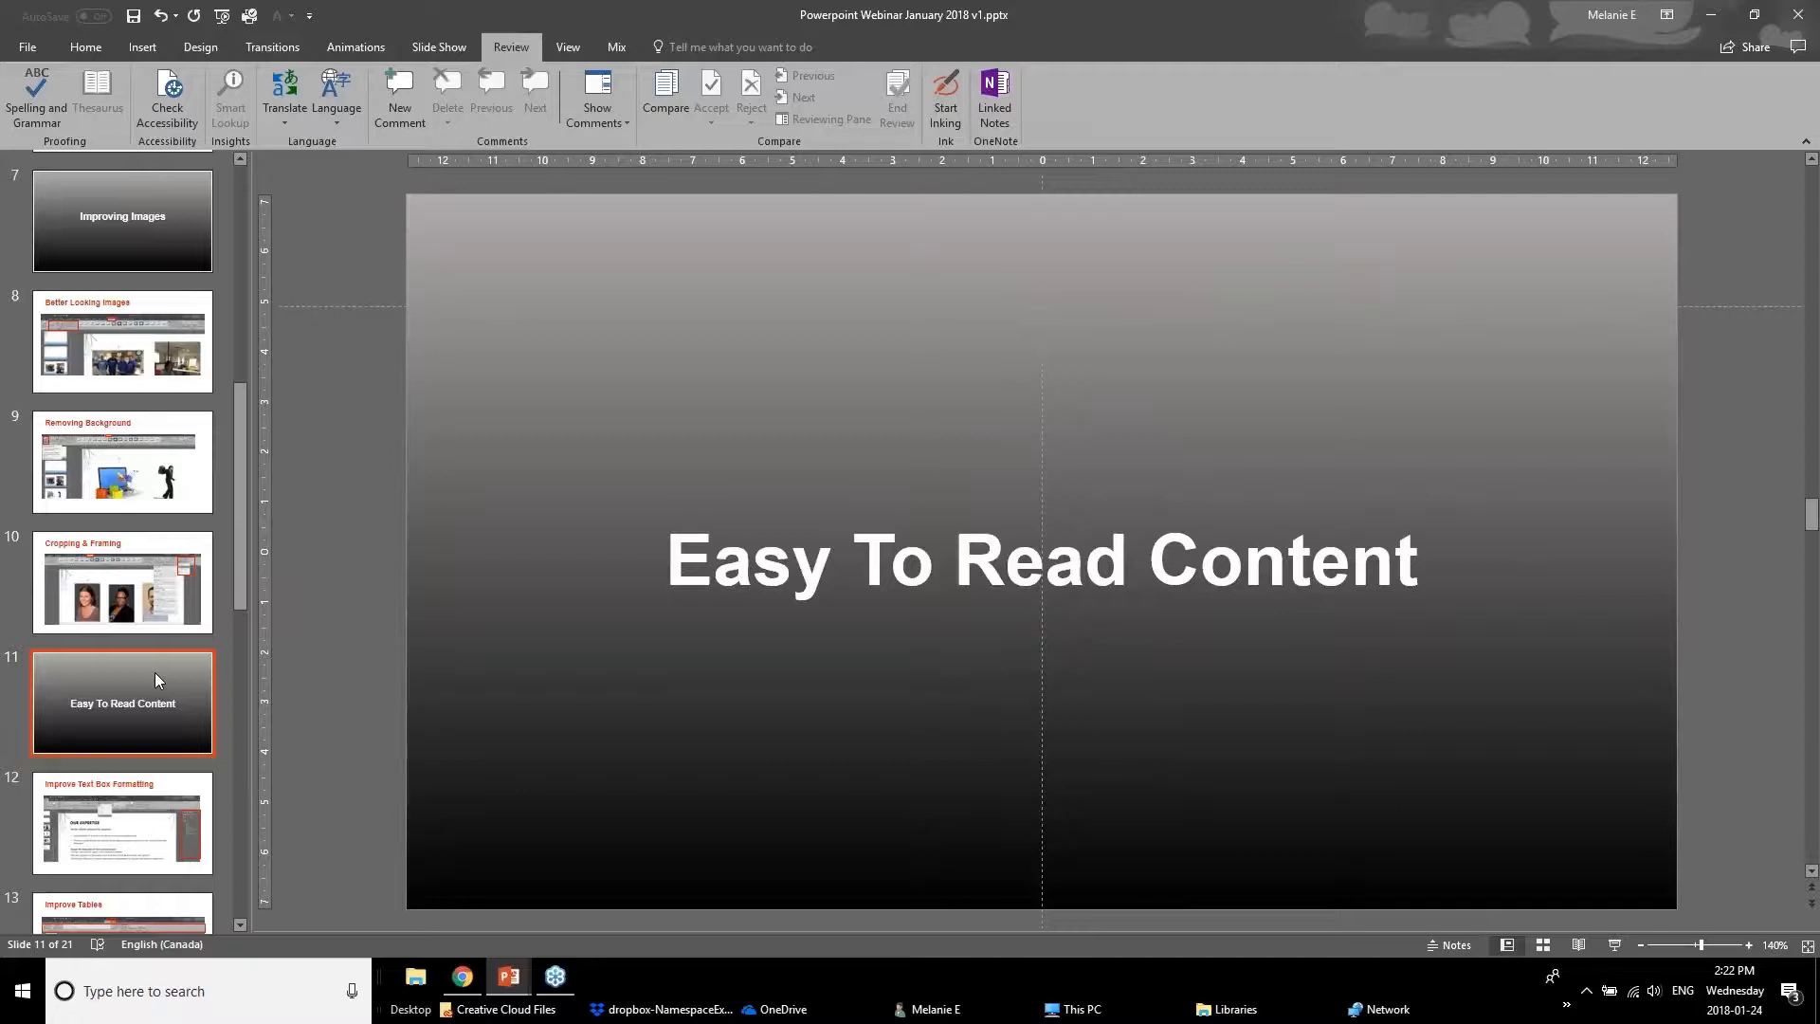
click(104, 864)
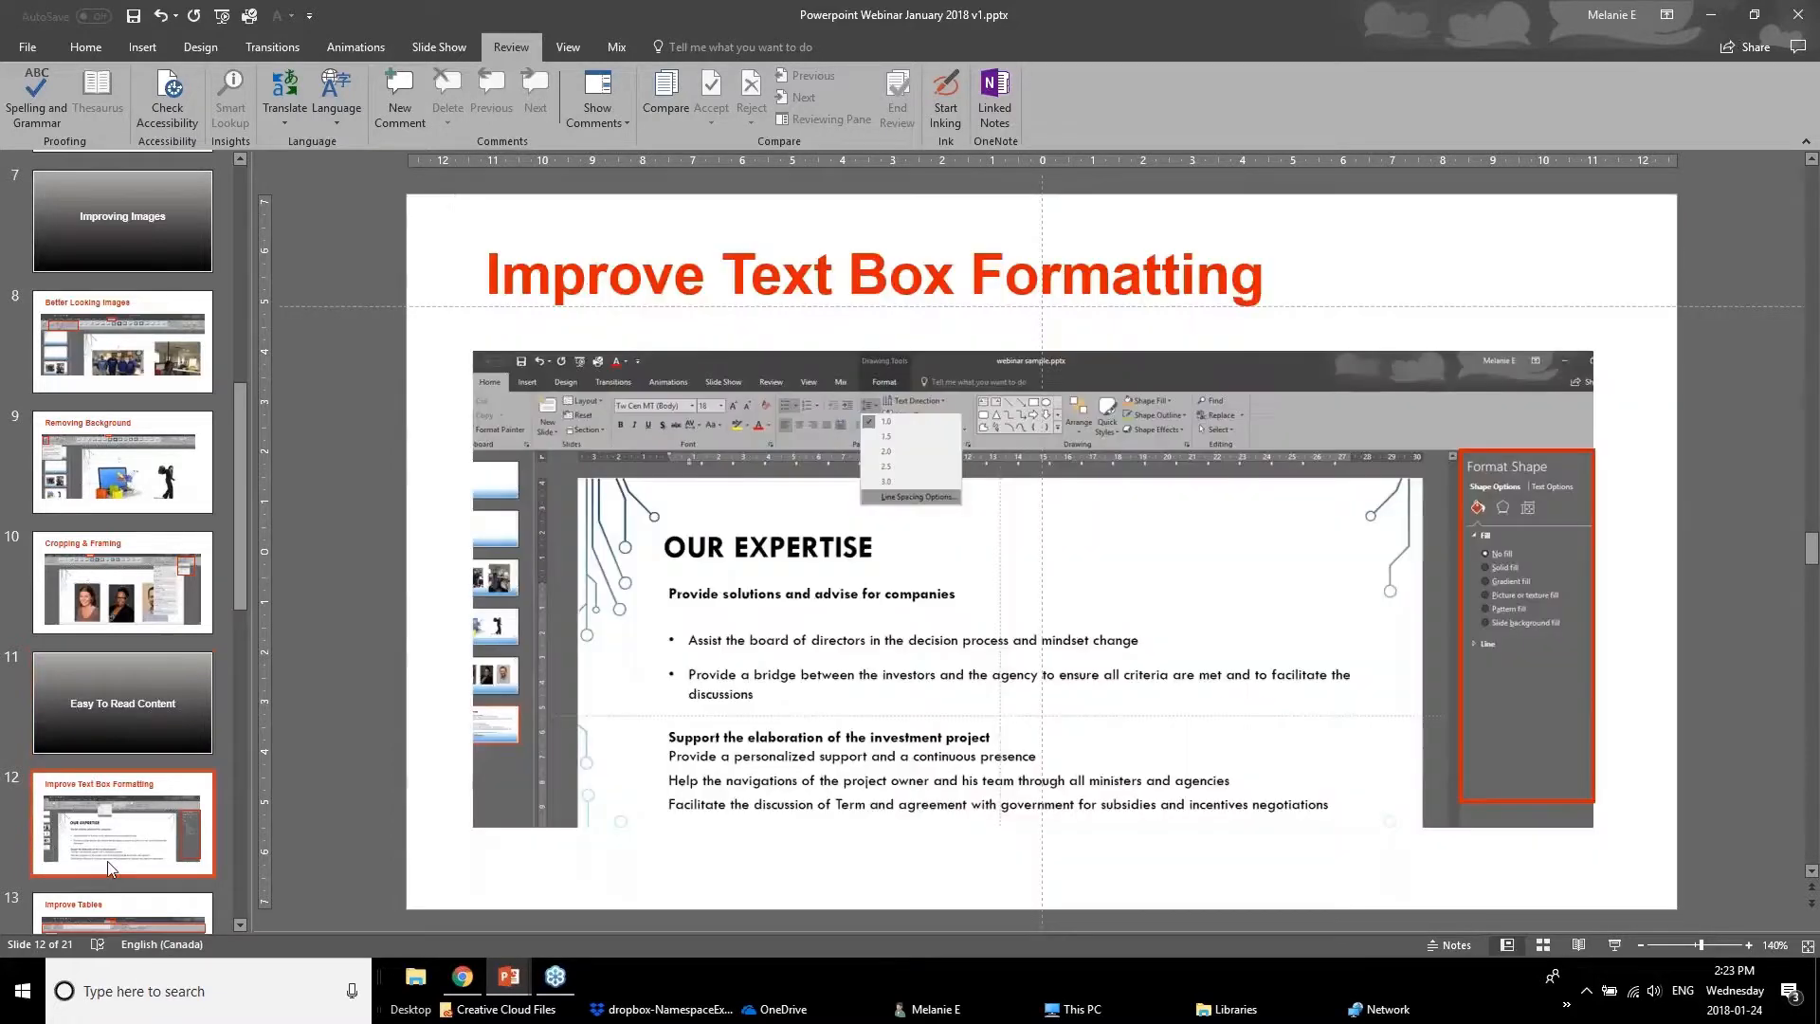
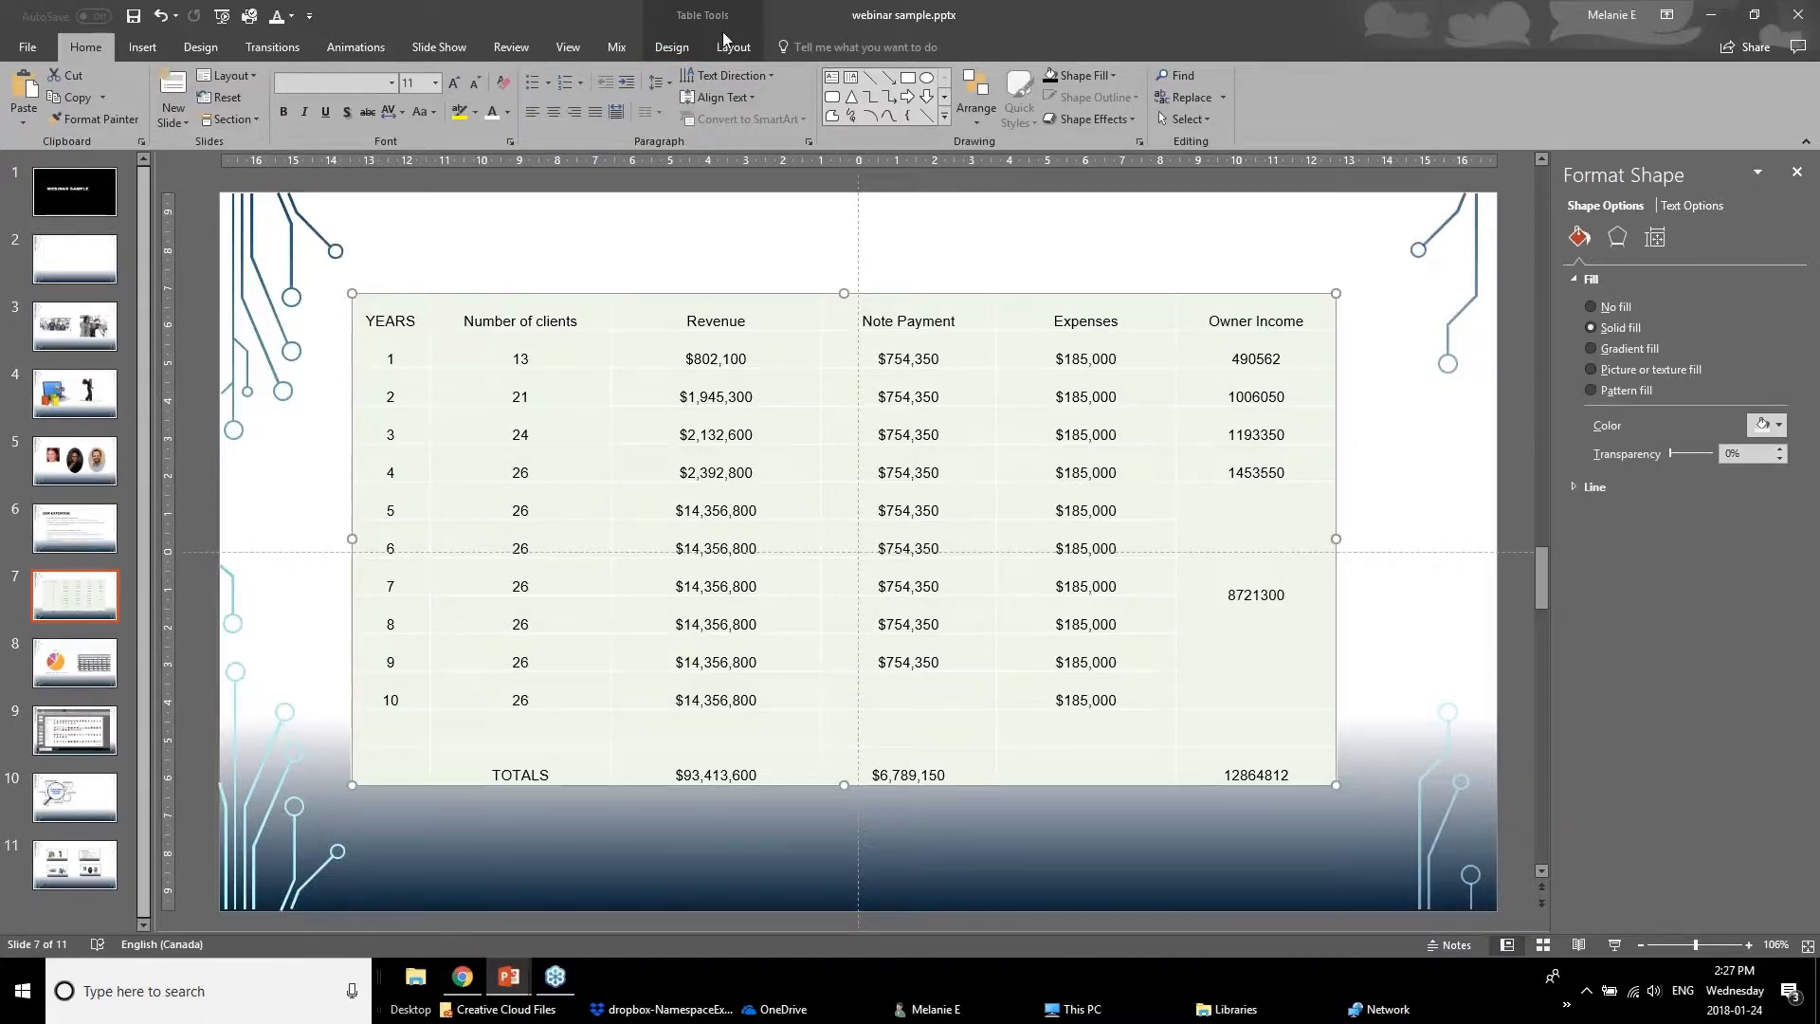
Examine the design and layout options available for the financial table on slide 7 of webinar sample.pptx
click(674, 53)
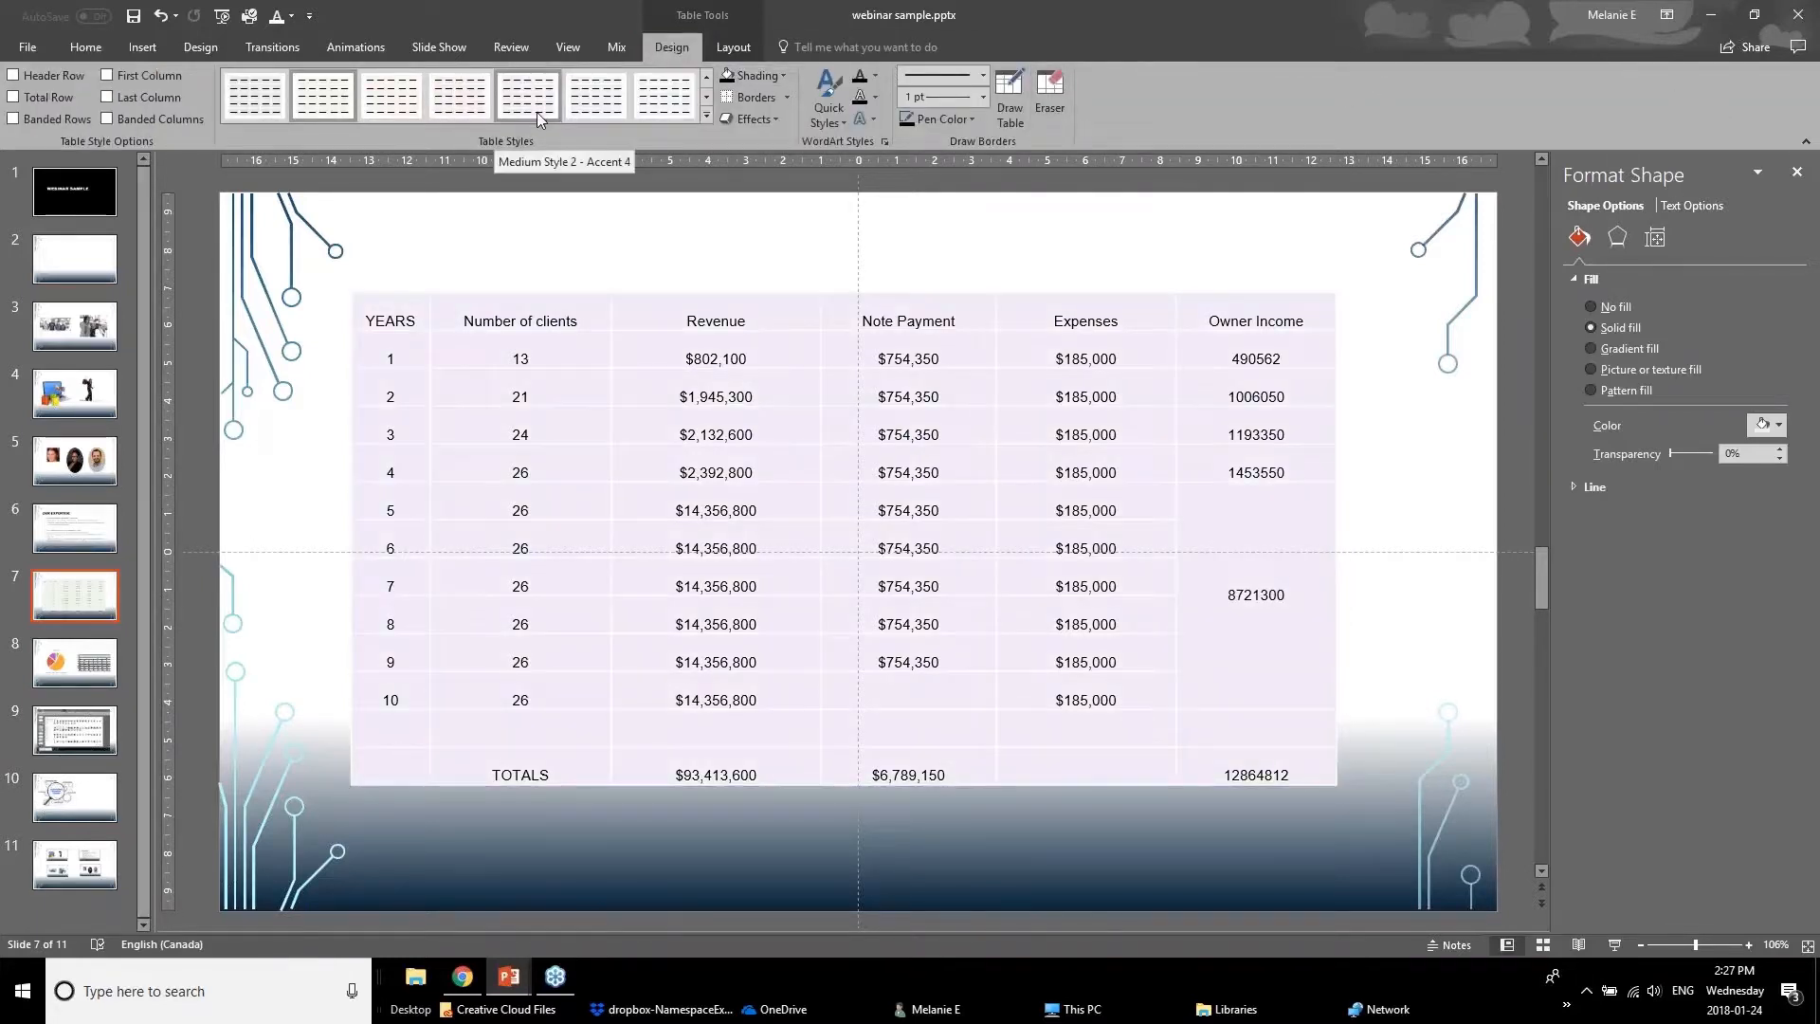
click(735, 47)
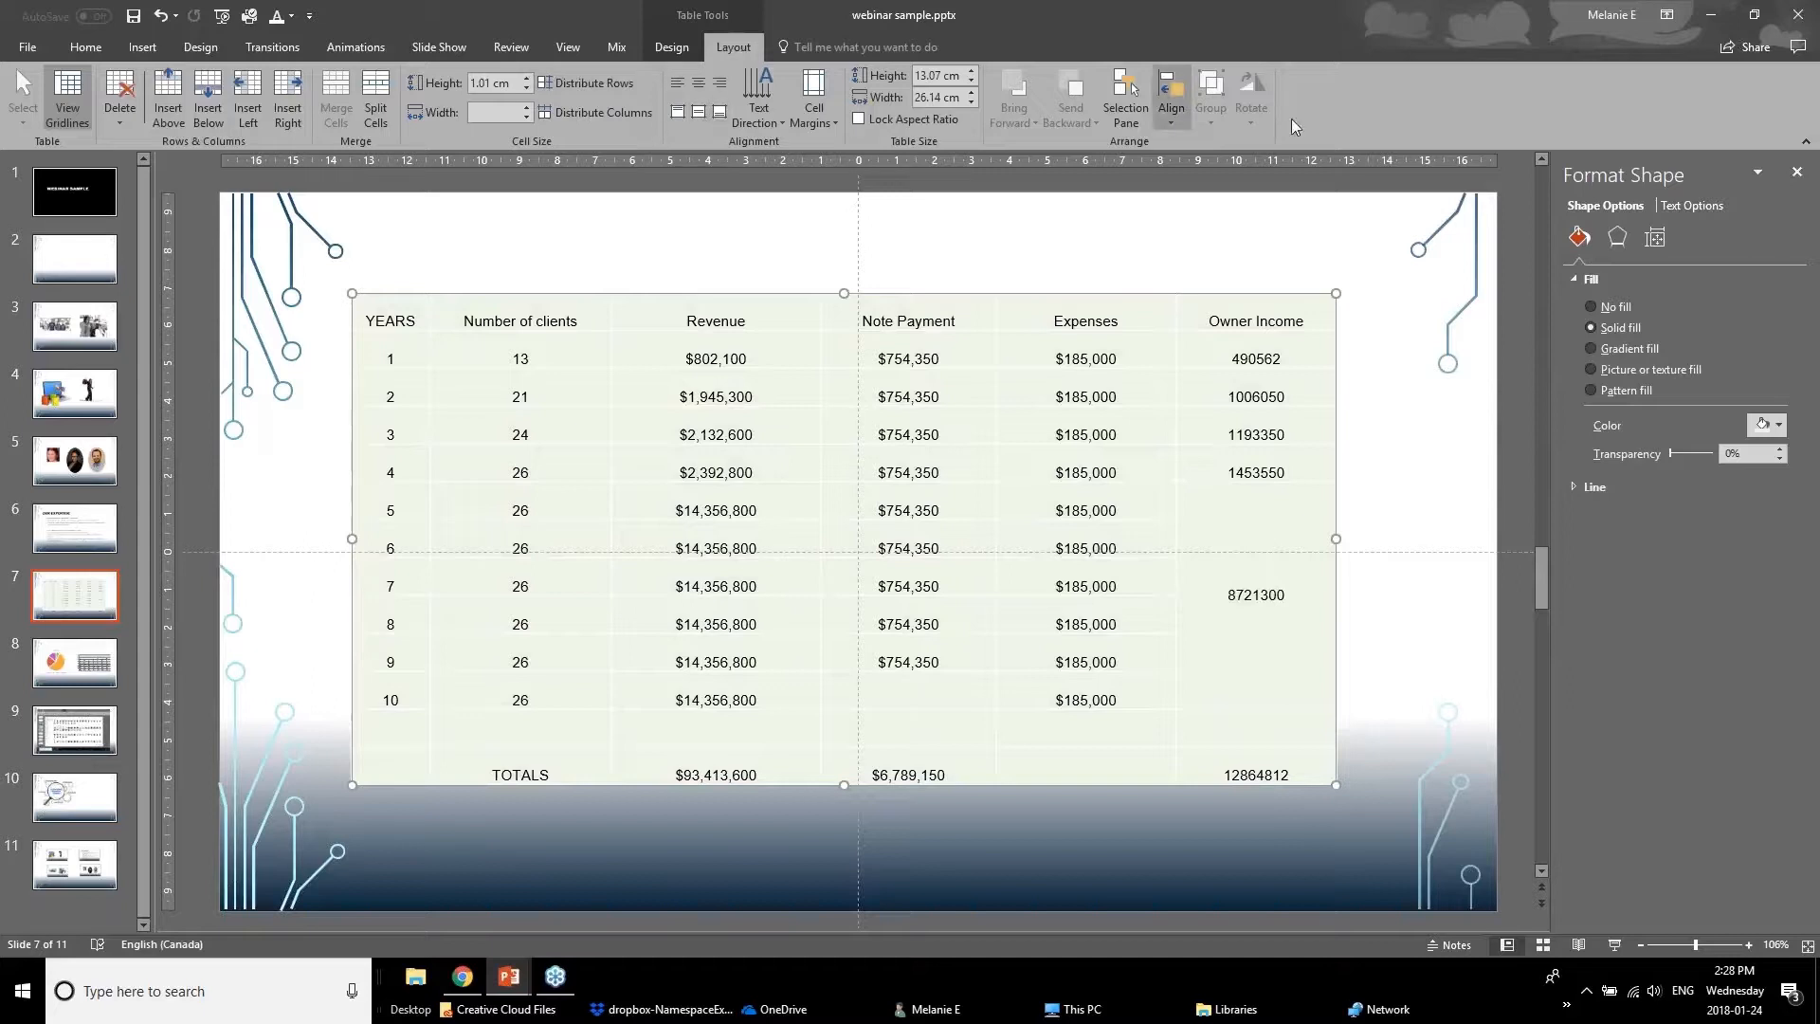
click(700, 47)
click(714, 49)
click(673, 47)
click(735, 49)
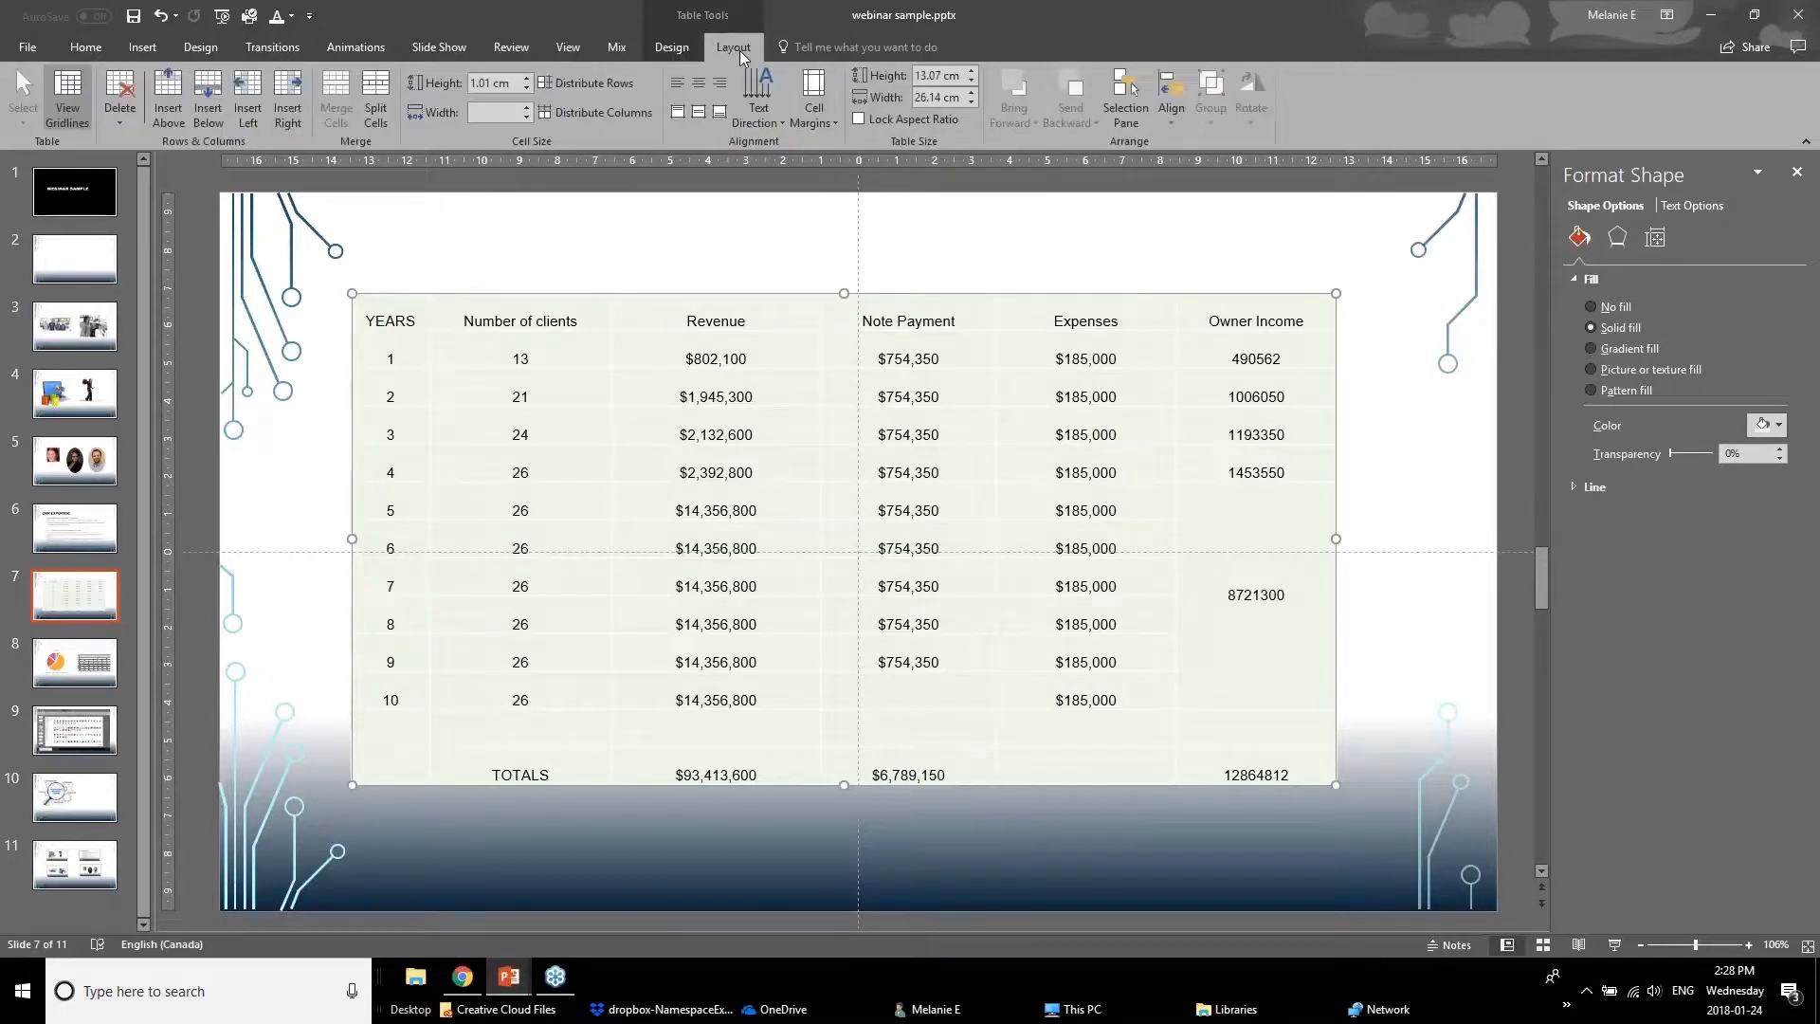
click(673, 48)
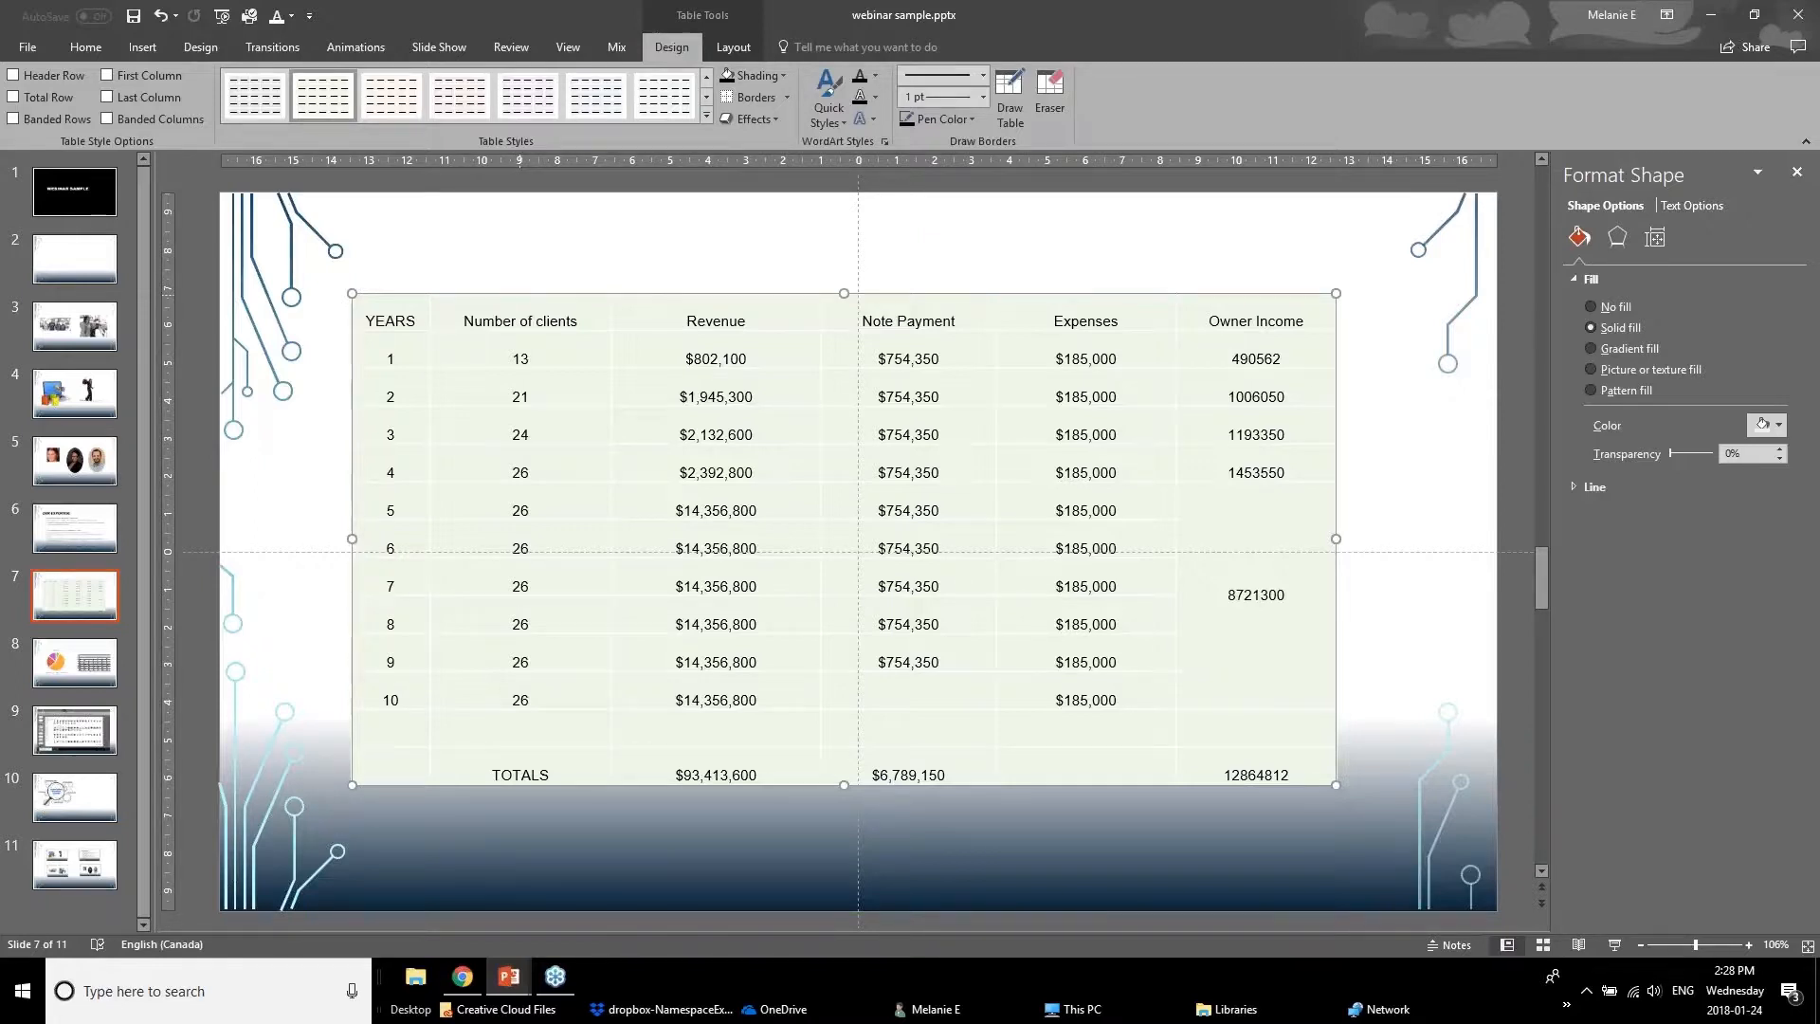
Turn on Header Row, Total Row and Last Column for the table, and preview other table styles without applying one
click(14, 76)
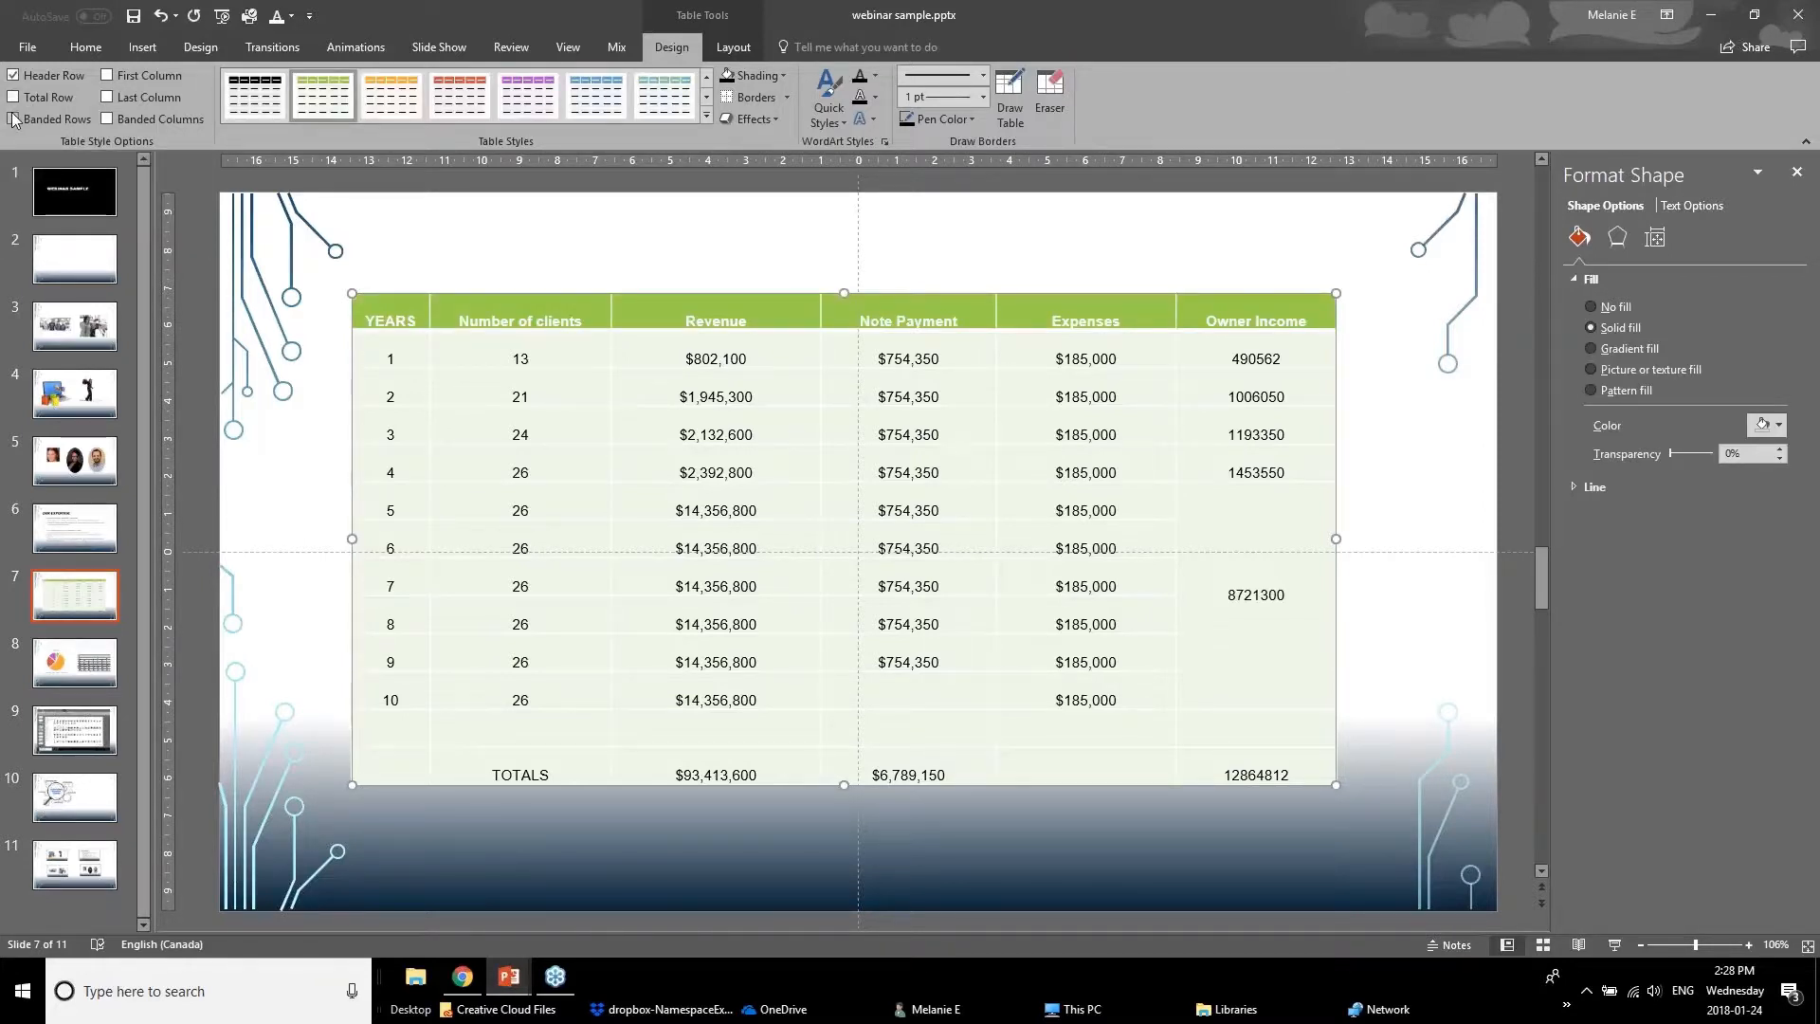
click(14, 98)
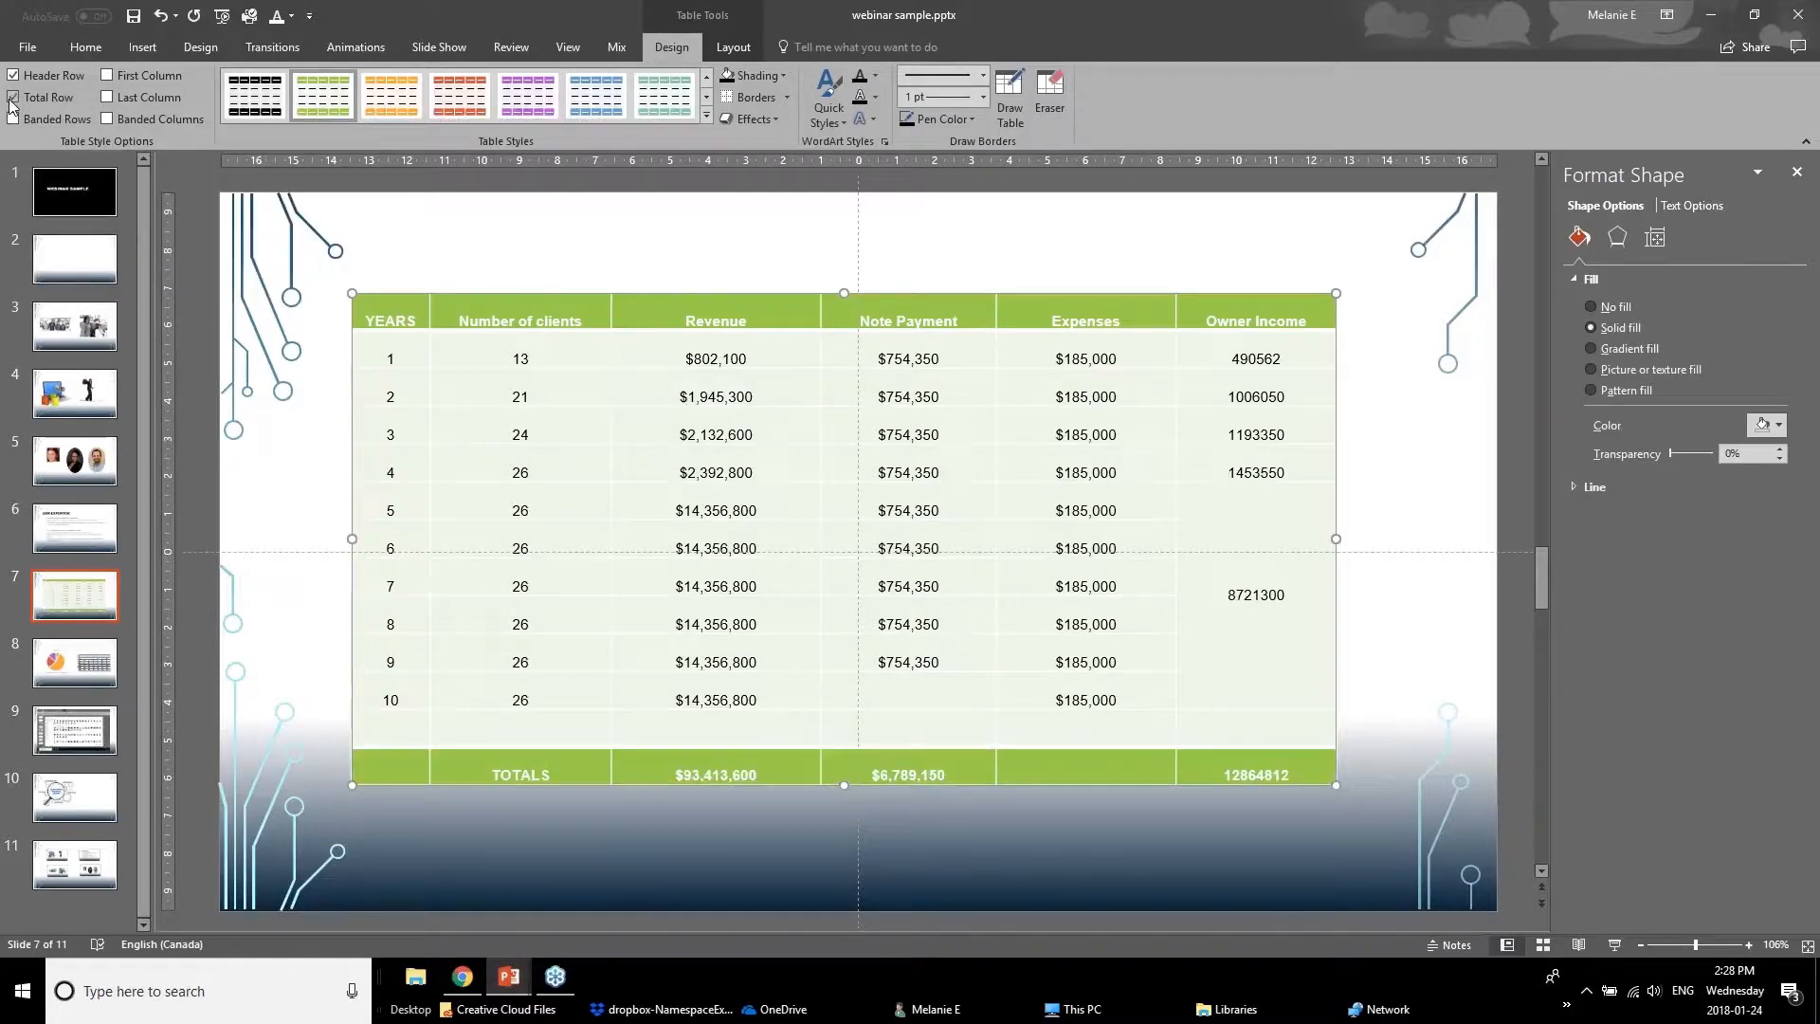
click(106, 99)
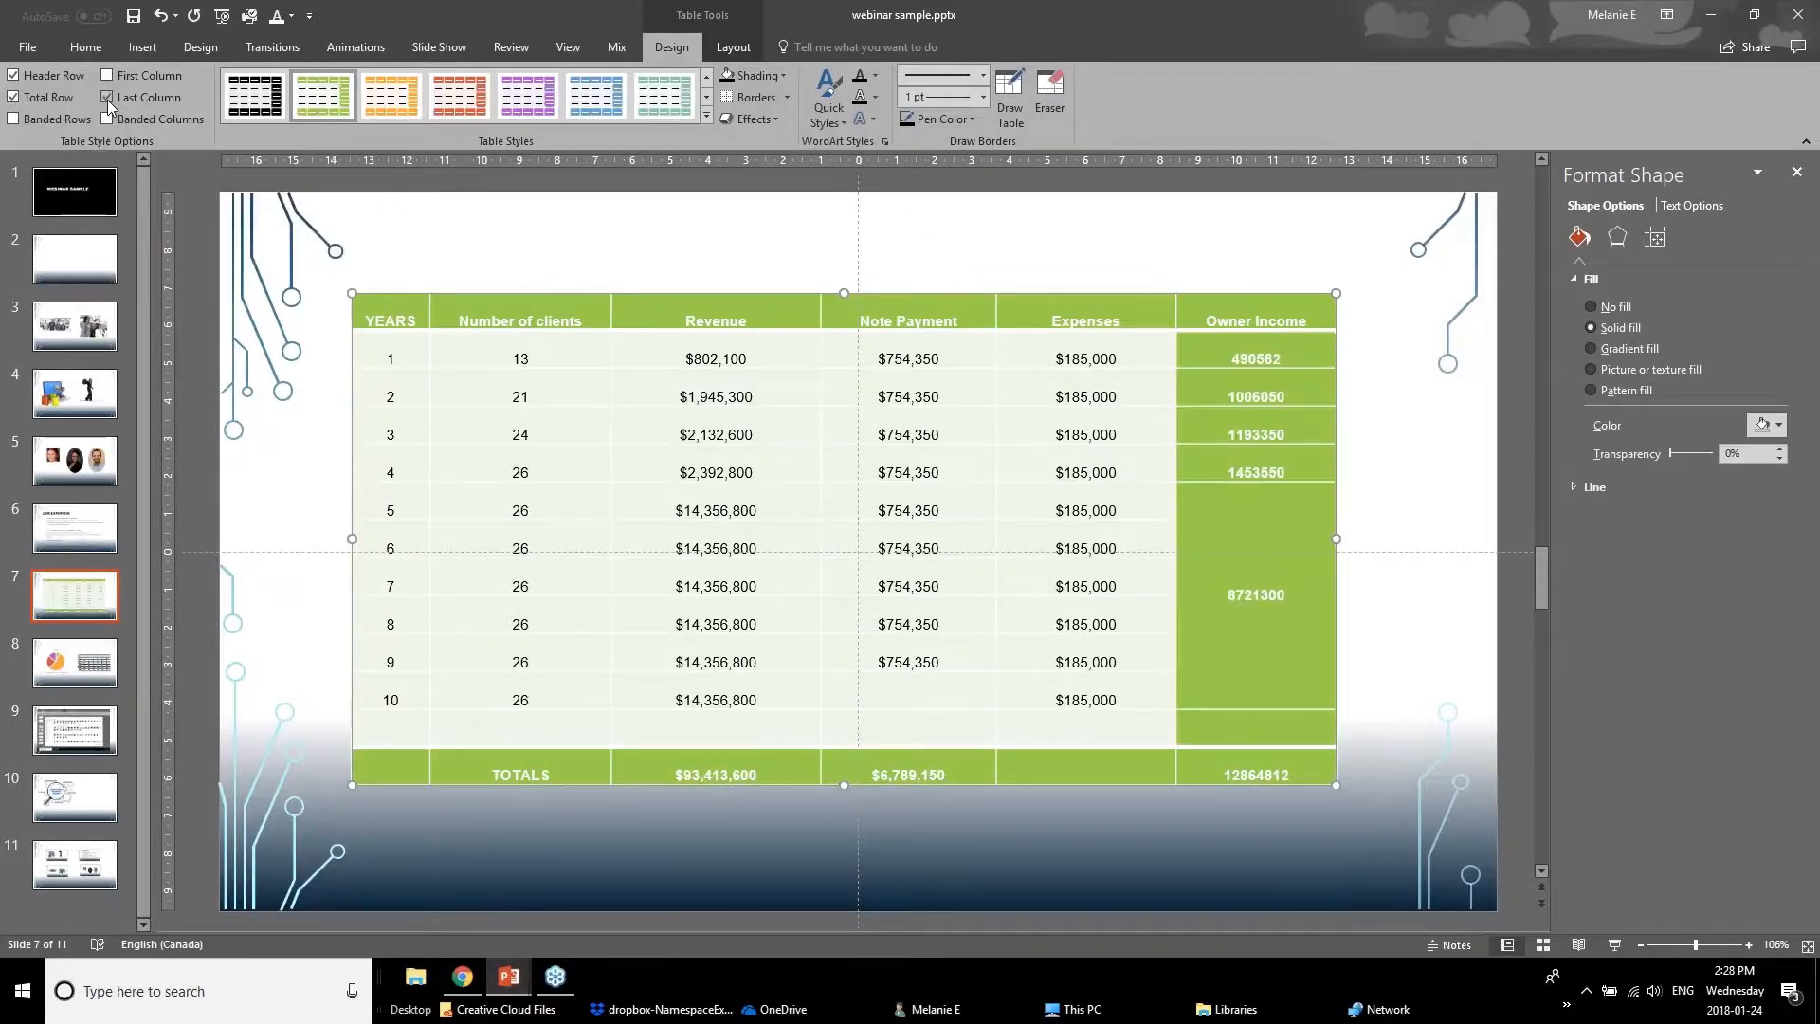
click(706, 114)
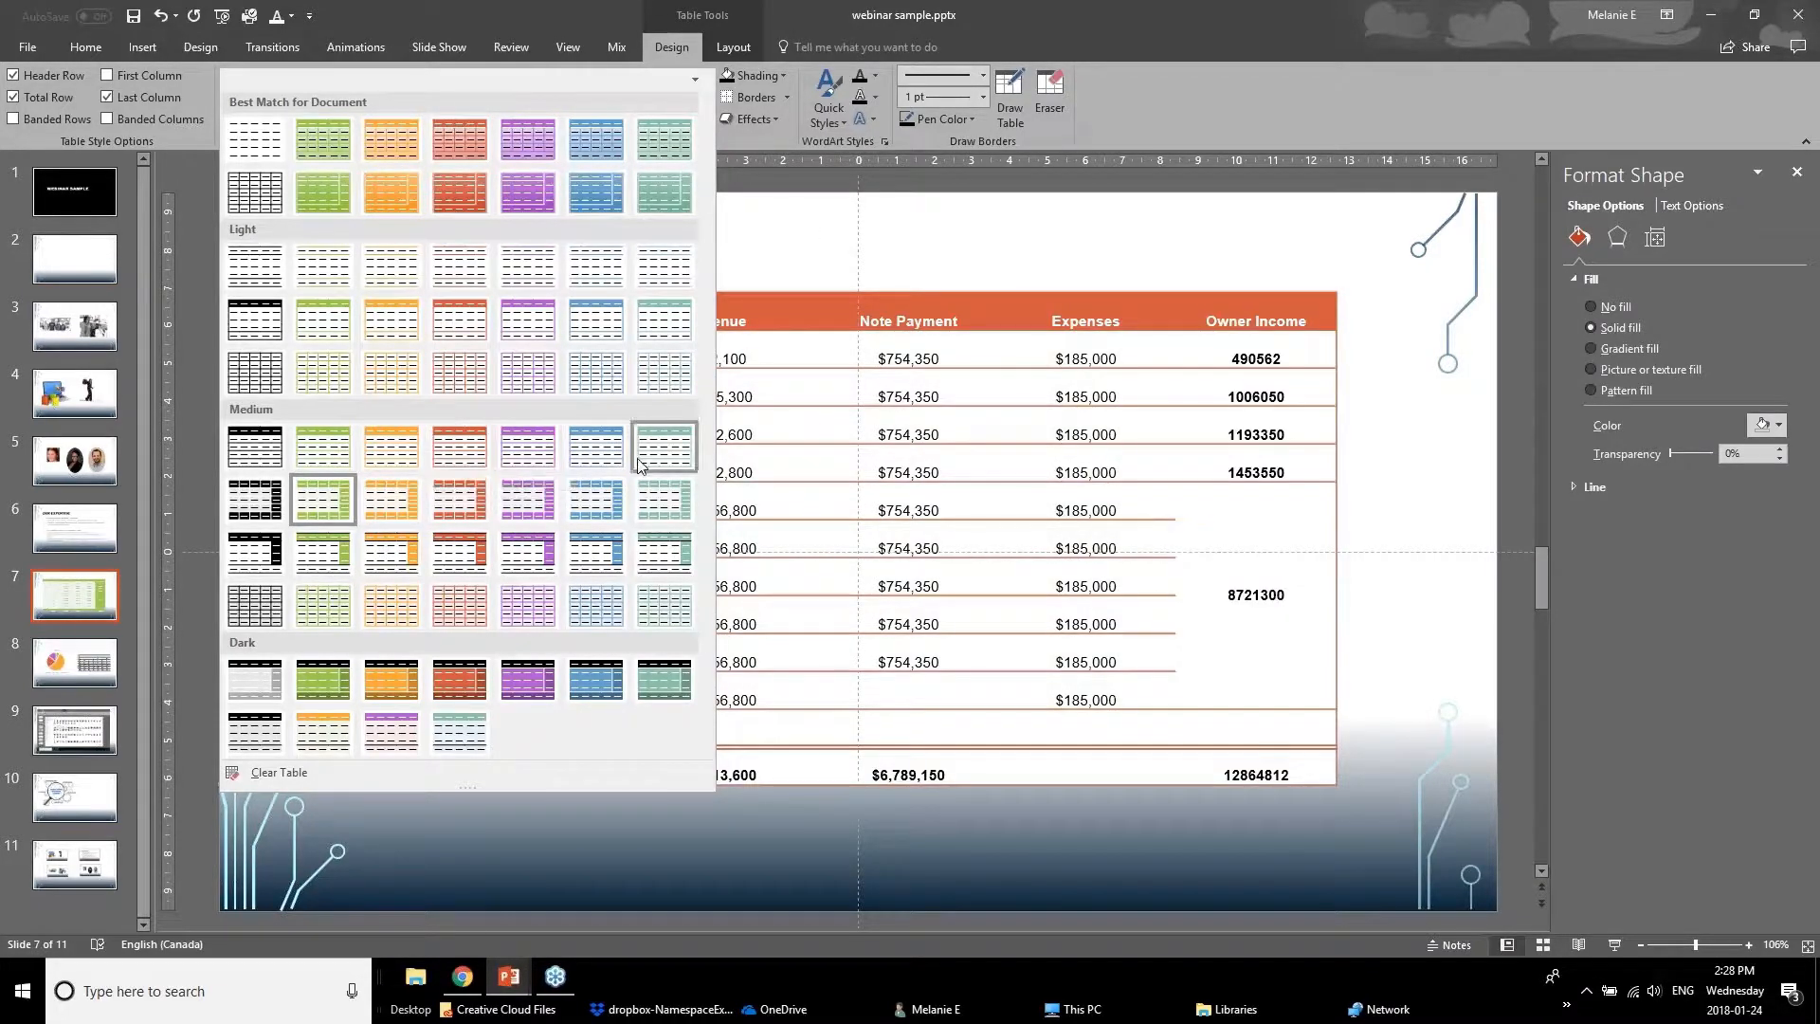
click(743, 267)
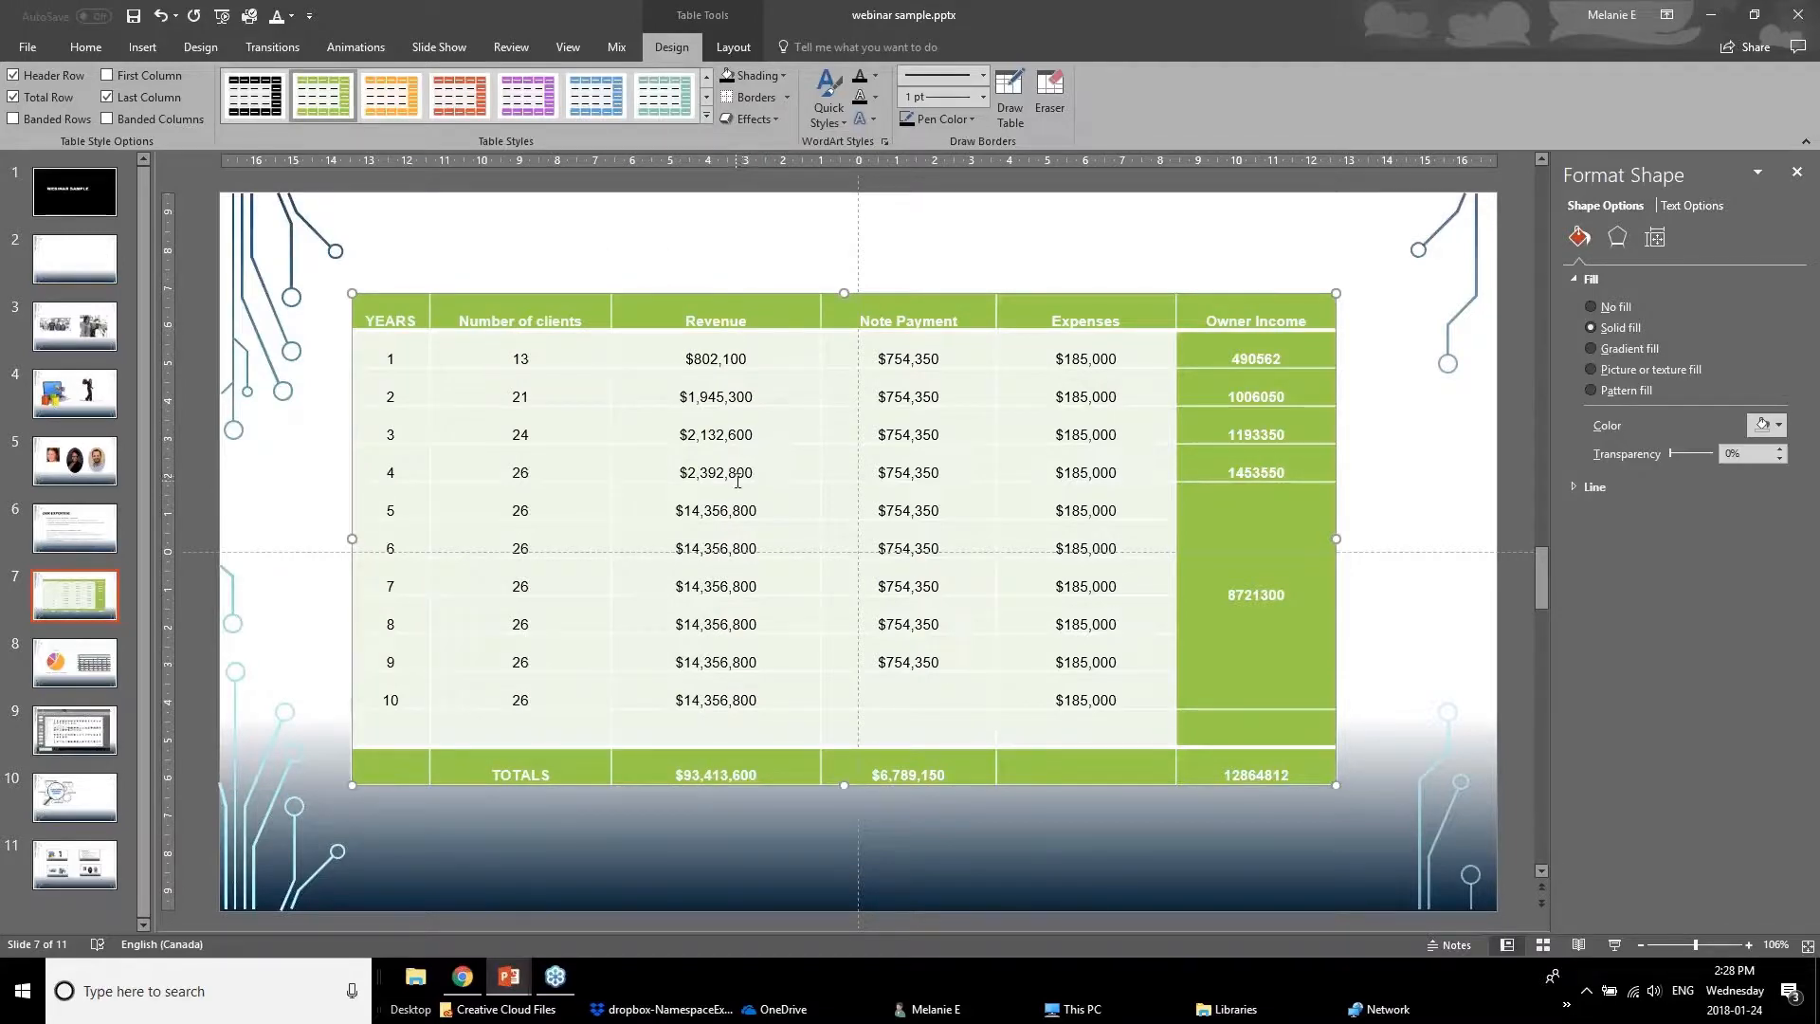
Undo the header row, total row and last column formatting of the table
key(ctrl+z)
key(ctrl+z)
key(ctrl+z)
click(585, 244)
key(ctrl+z)
Shade the table's whole header row, from YEARS to Owner Income, with the standard dark red
drag(393, 321, 1296, 317)
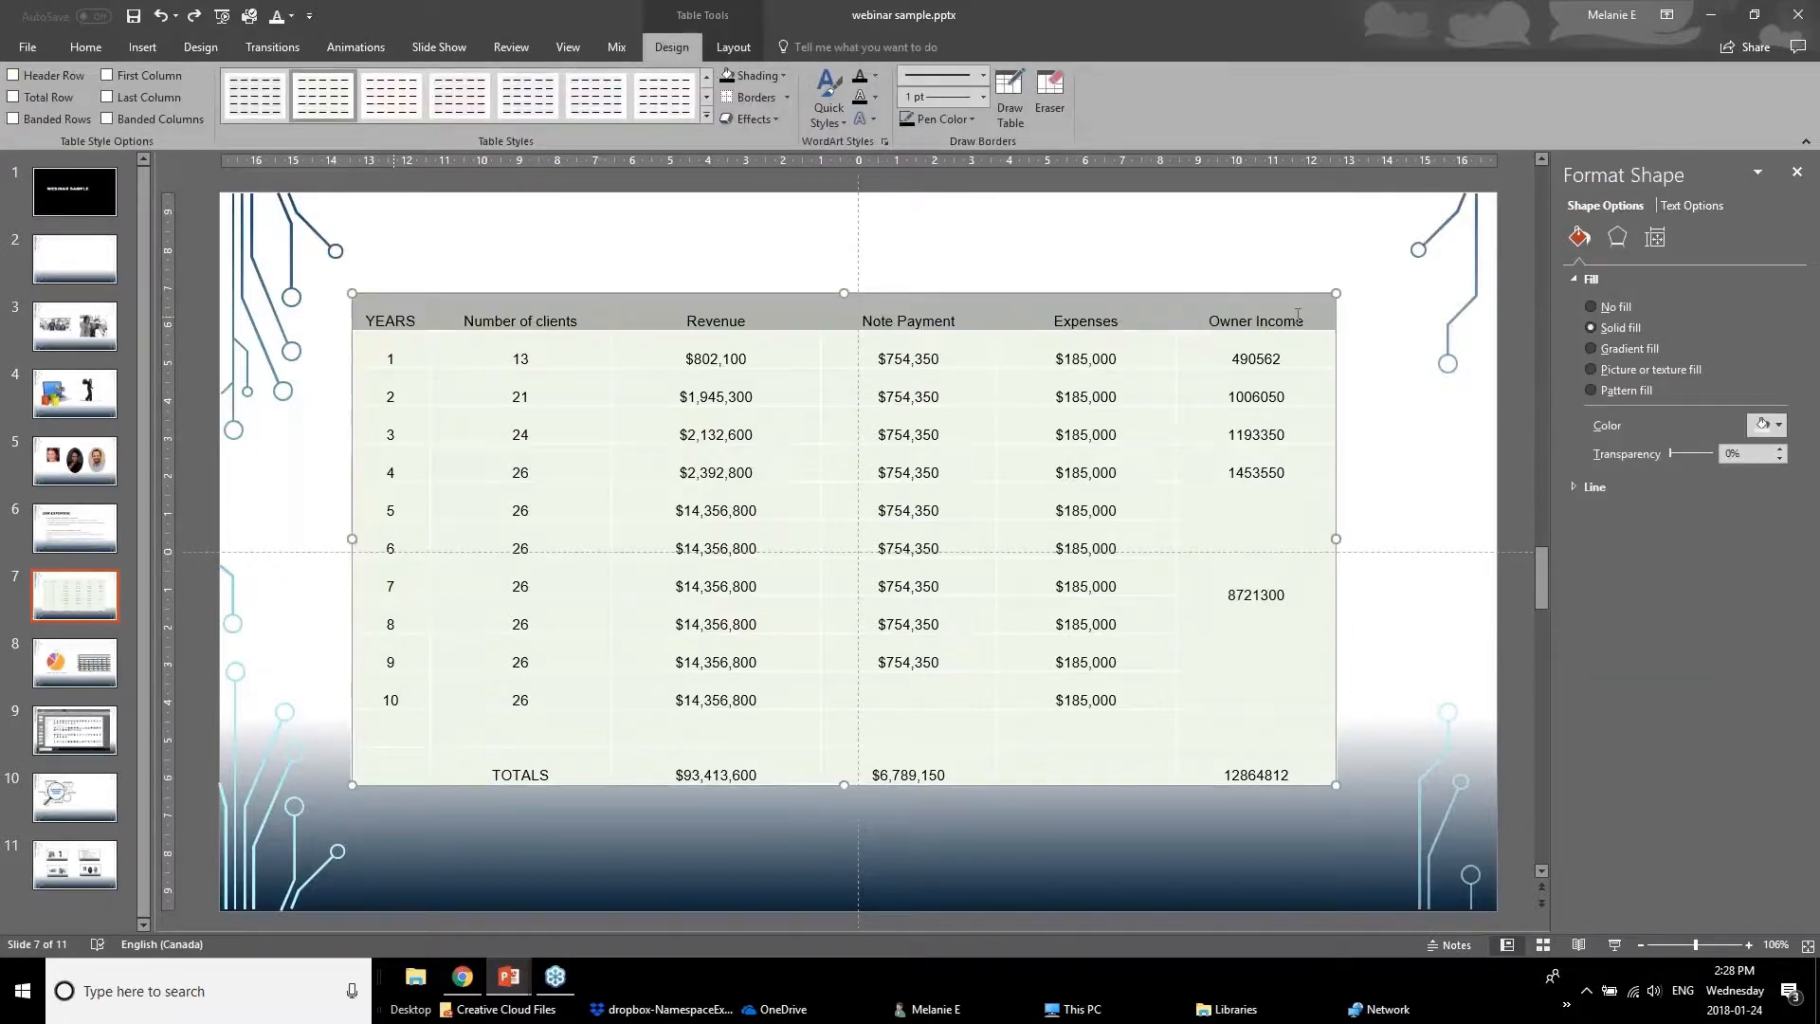
click(783, 79)
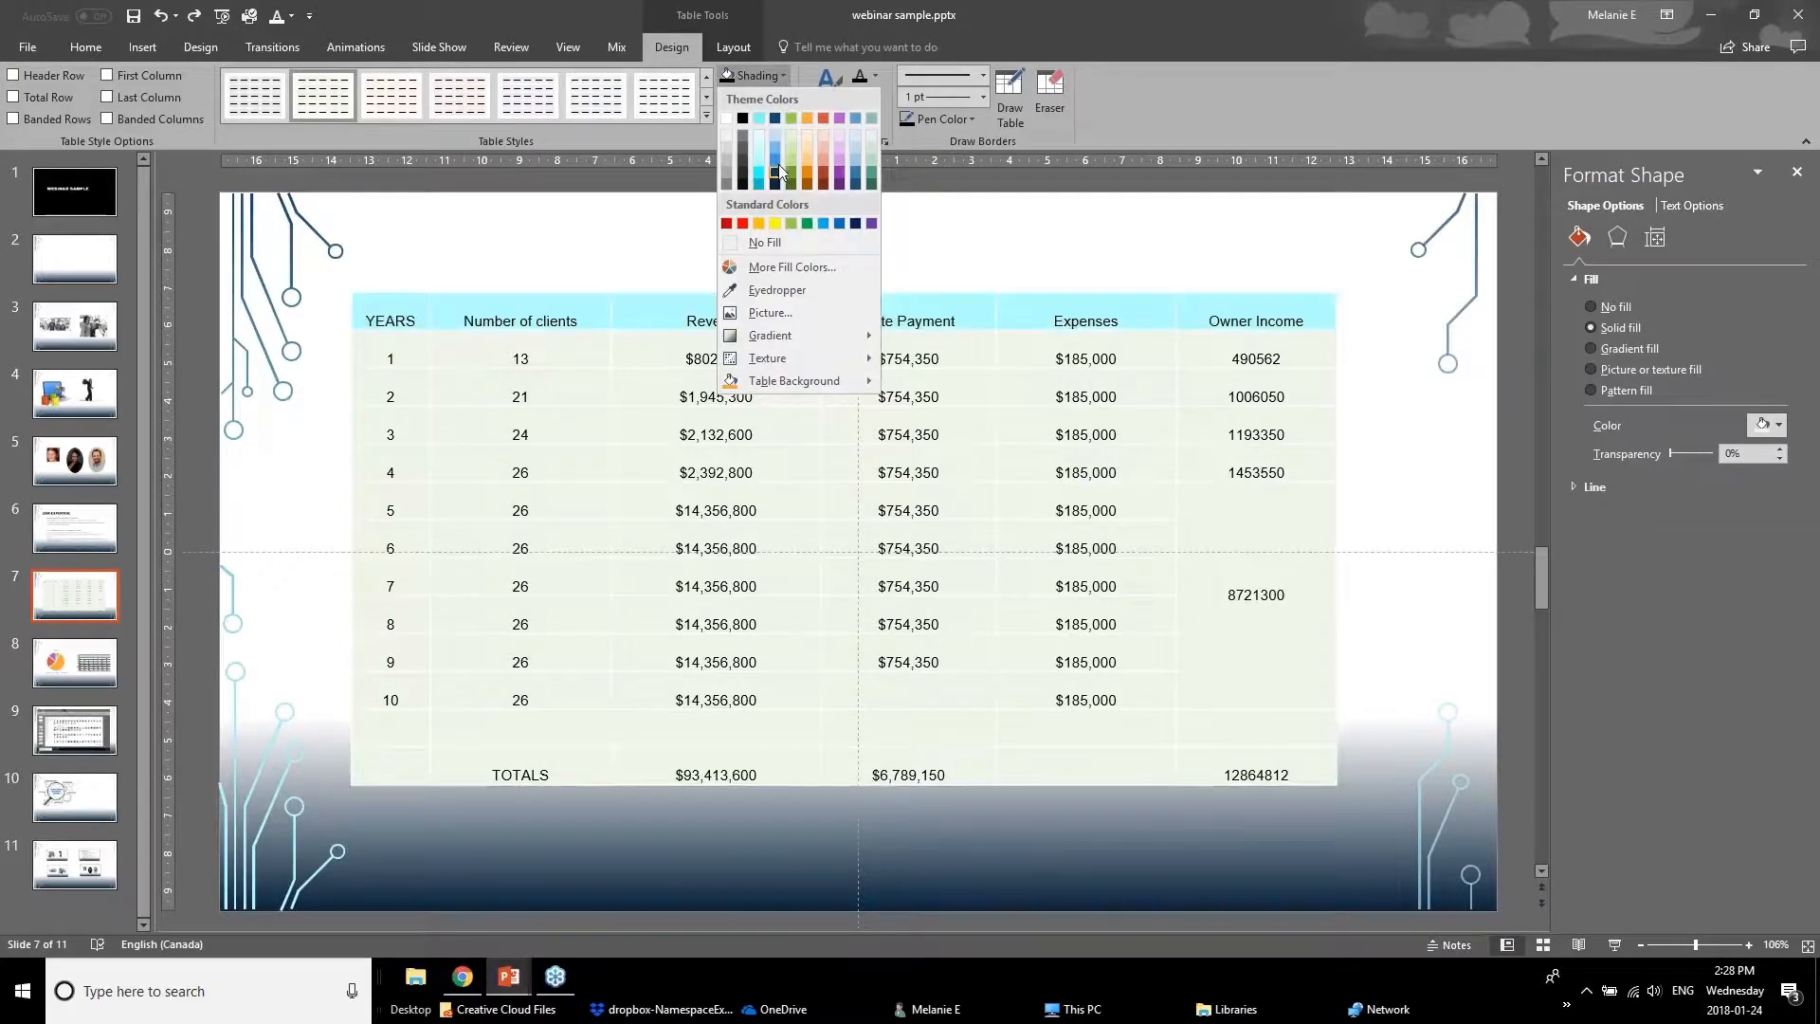
click(727, 225)
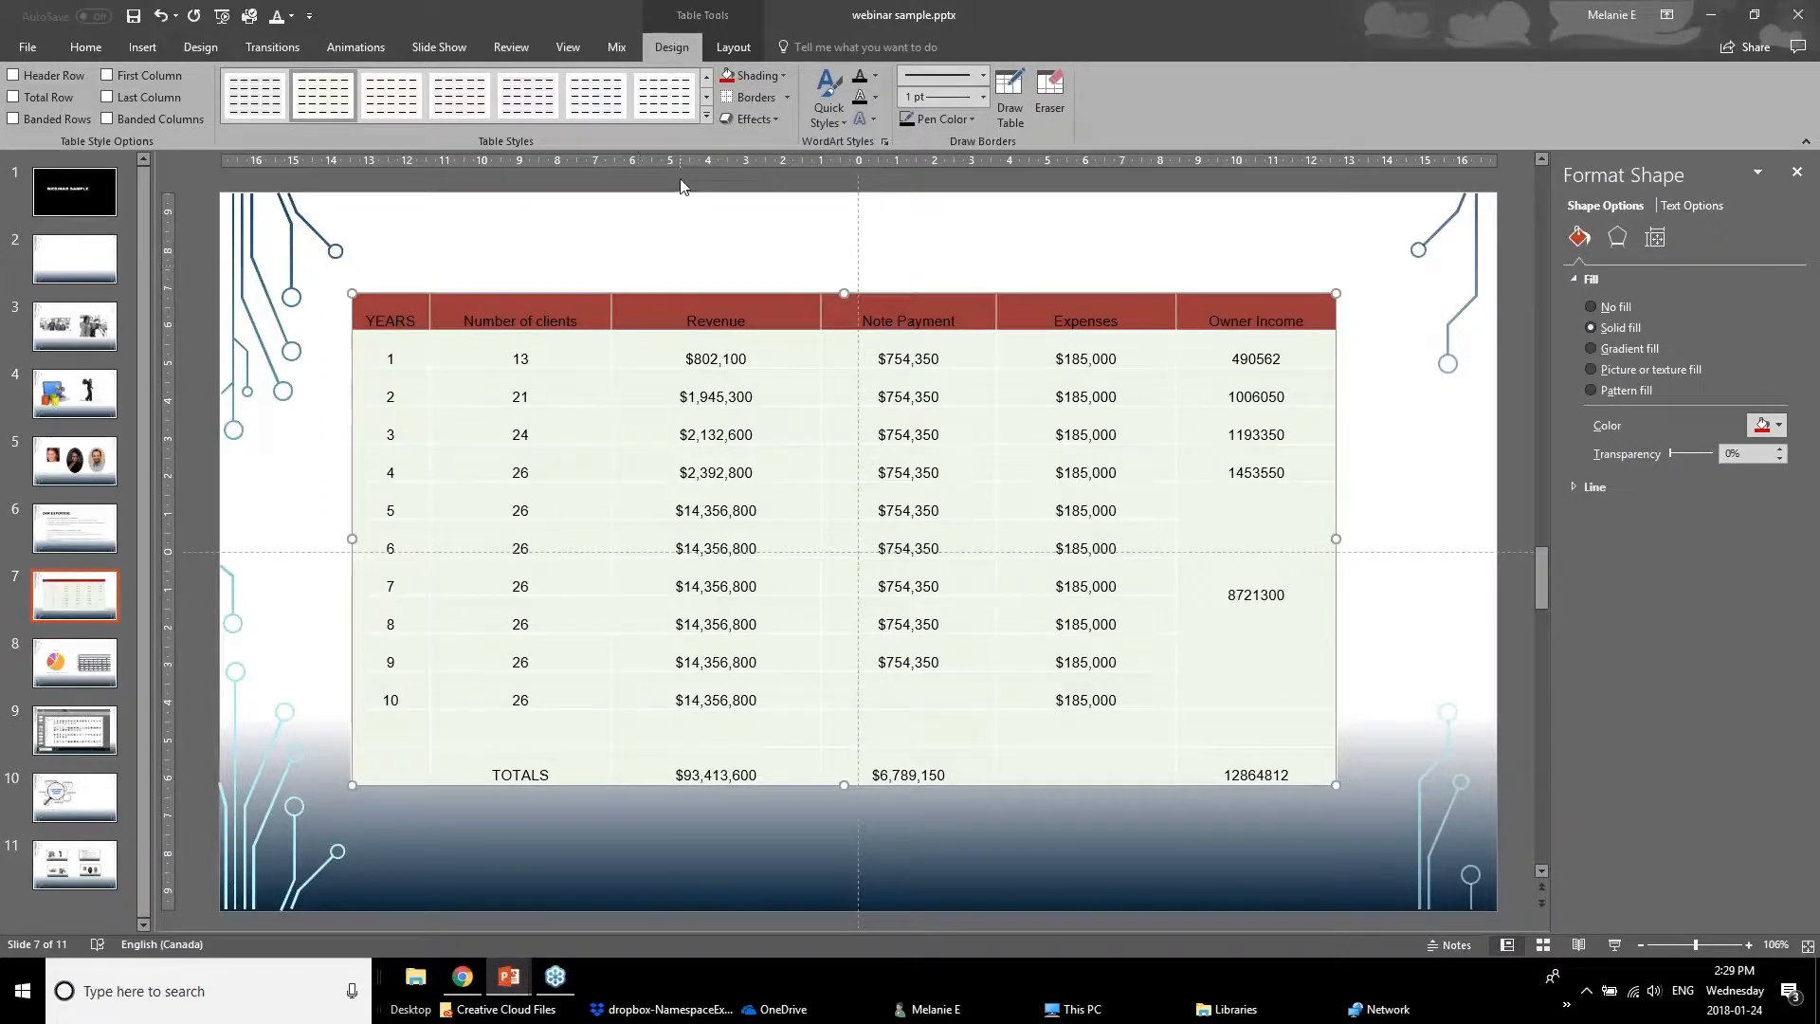
Change the text color of the table's header row to white
click(874, 81)
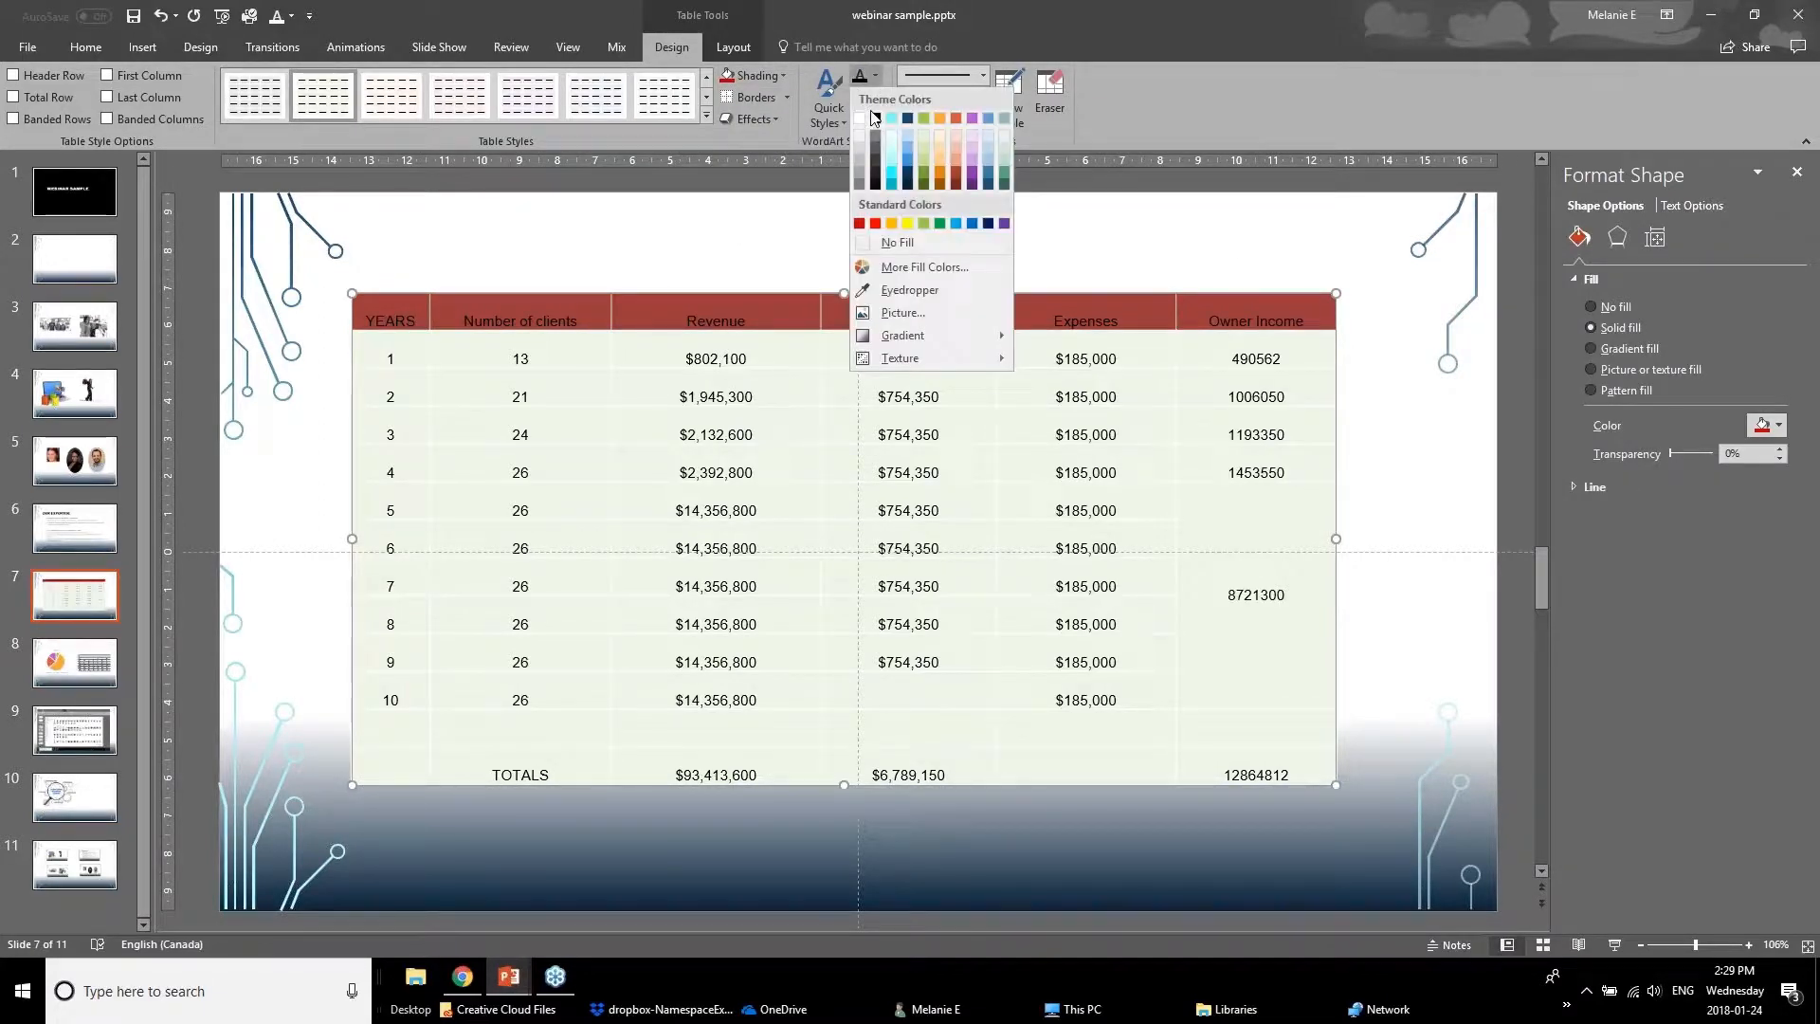
click(859, 118)
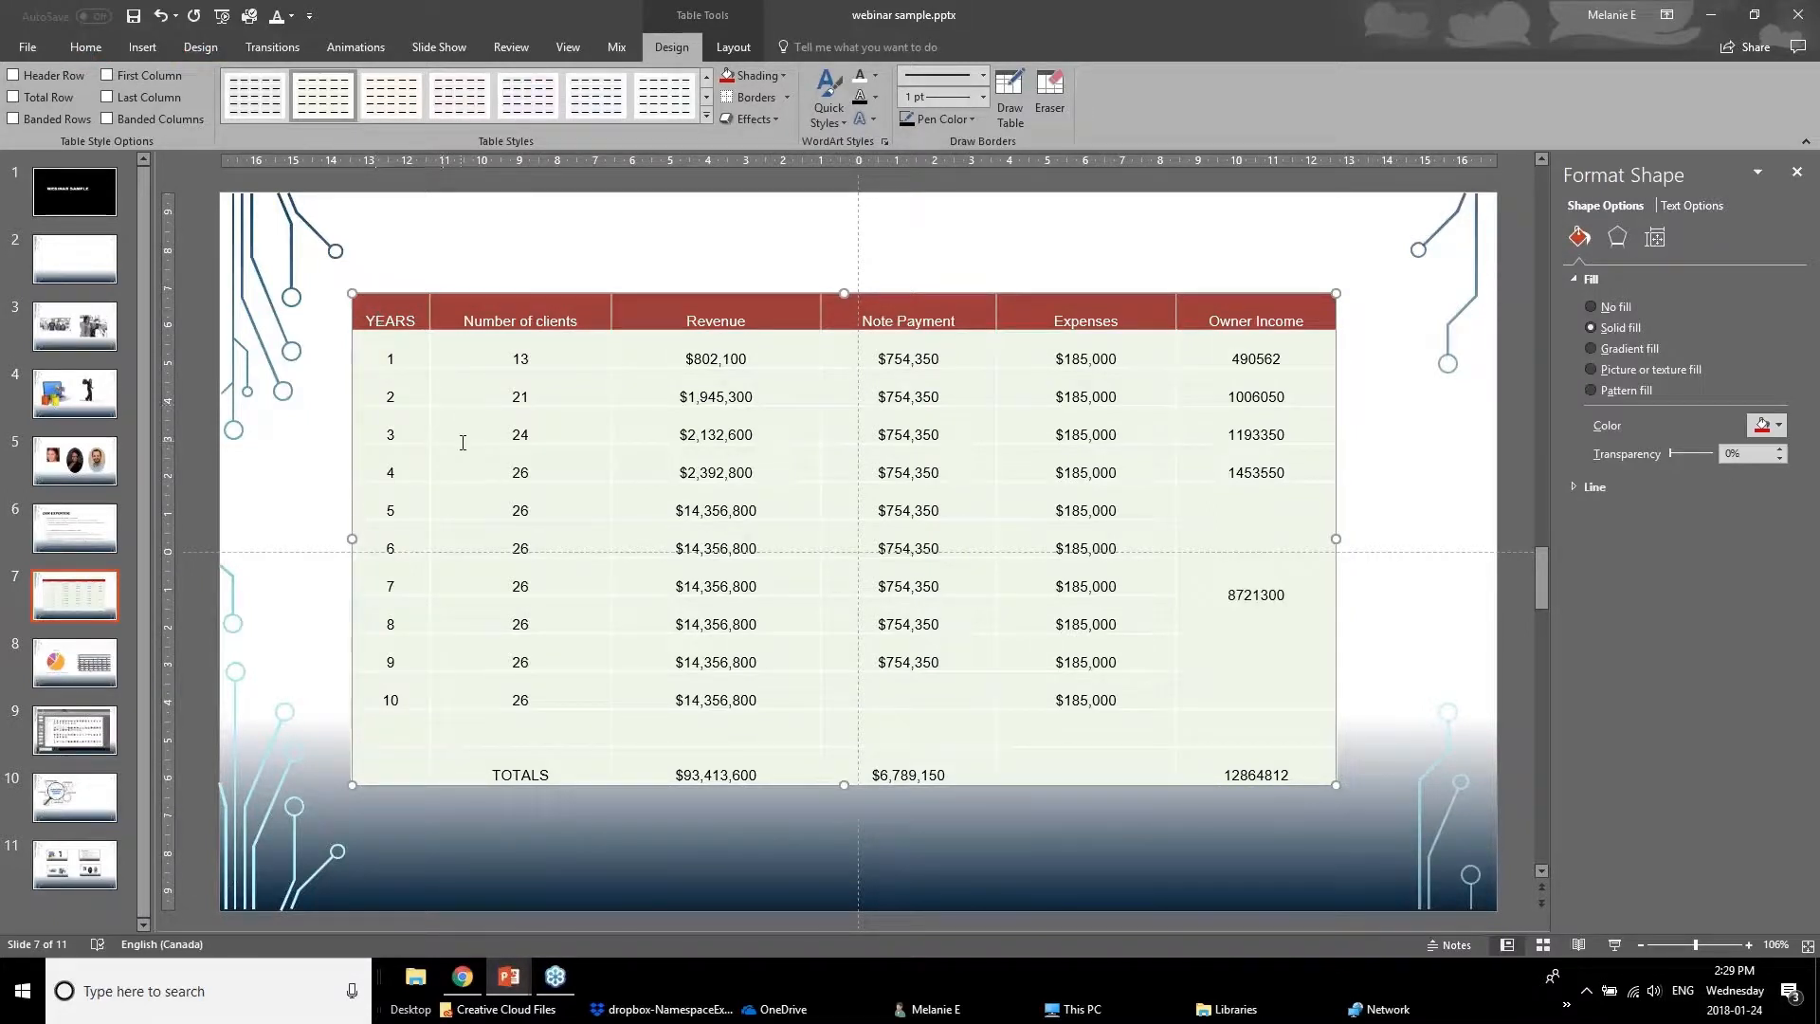
Set a gray border pen color and apply All Borders to the table's body cells, from year 1 down to the TOTALS row
drag(396, 327, 1270, 770)
click(787, 97)
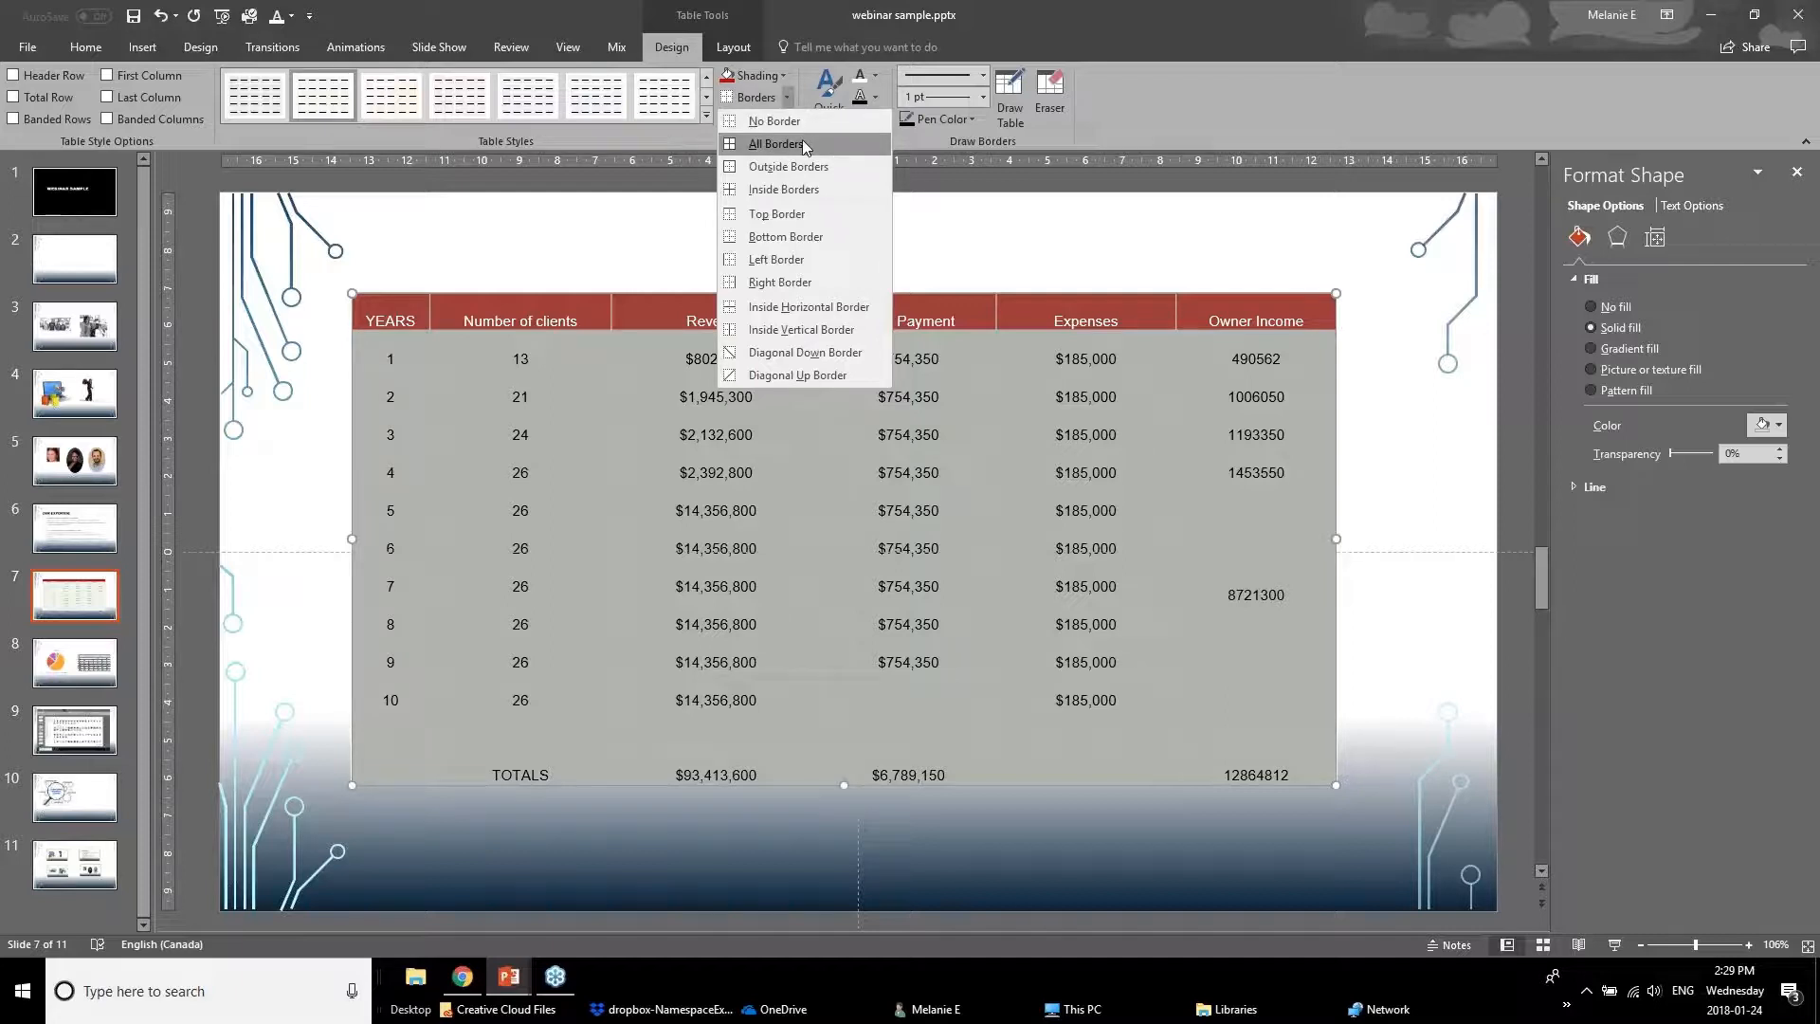
click(983, 96)
click(982, 97)
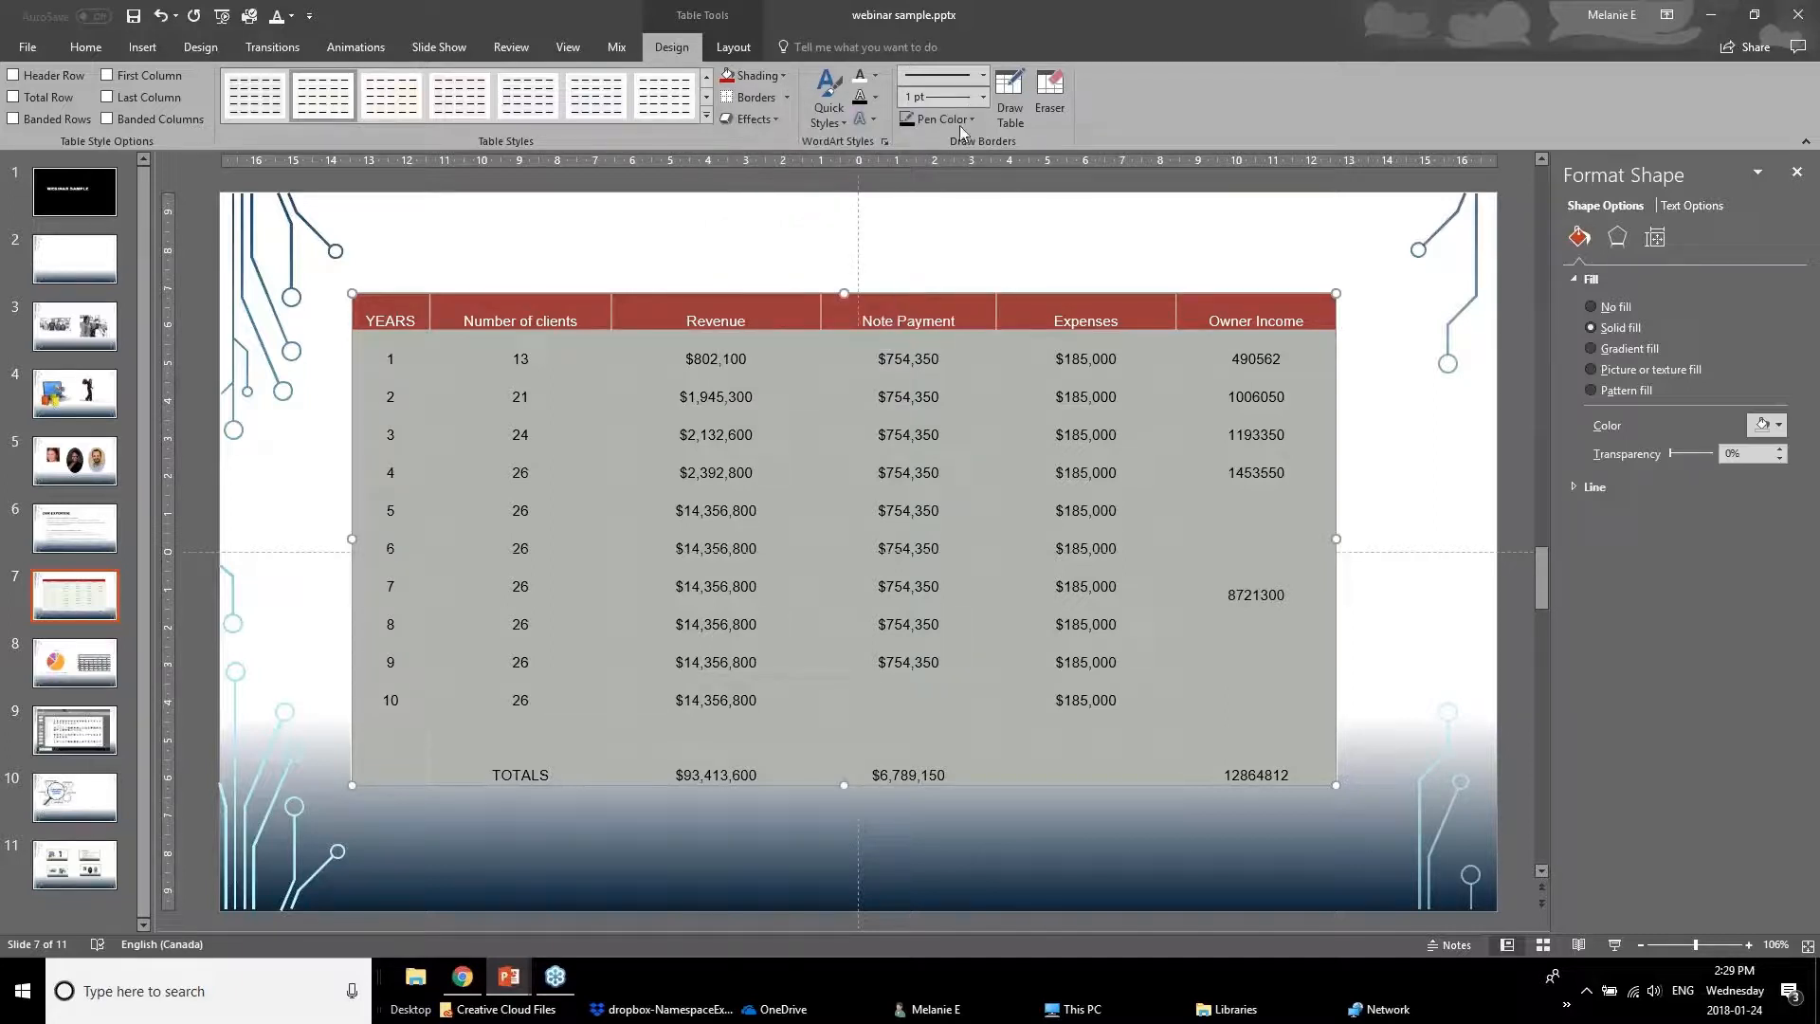
click(974, 121)
click(906, 204)
click(972, 118)
click(919, 204)
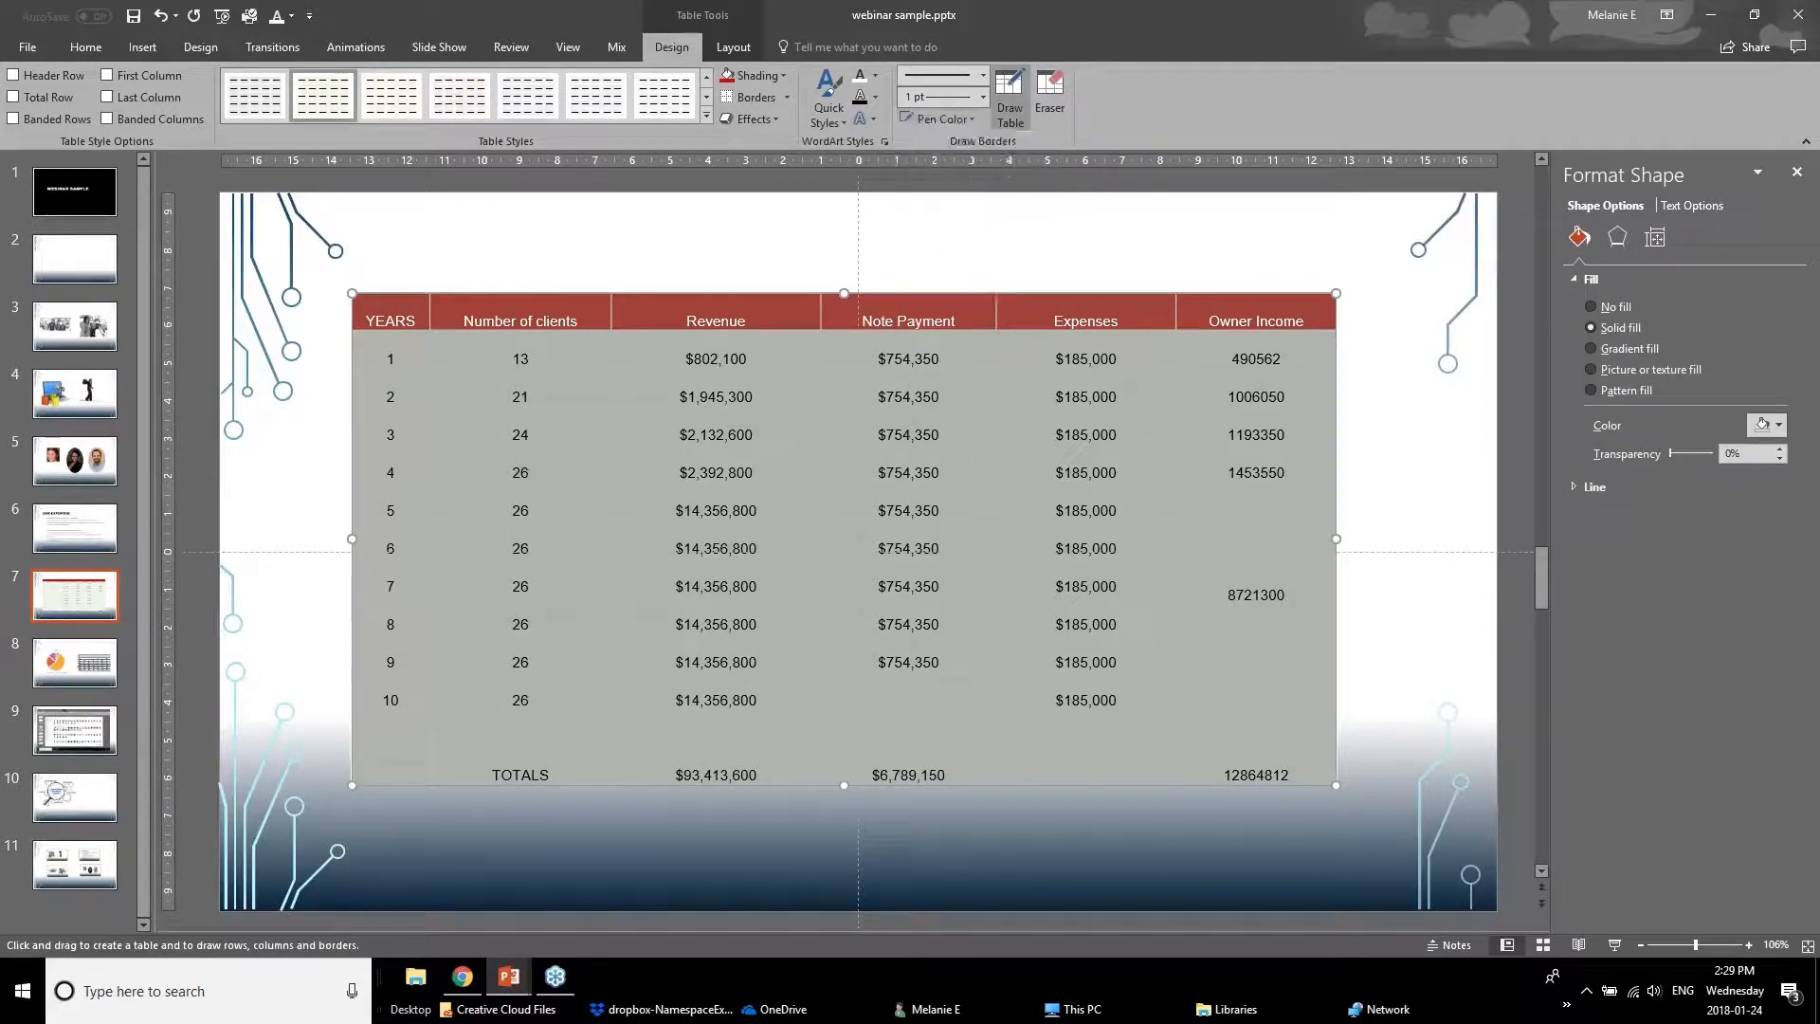
click(756, 98)
click(710, 276)
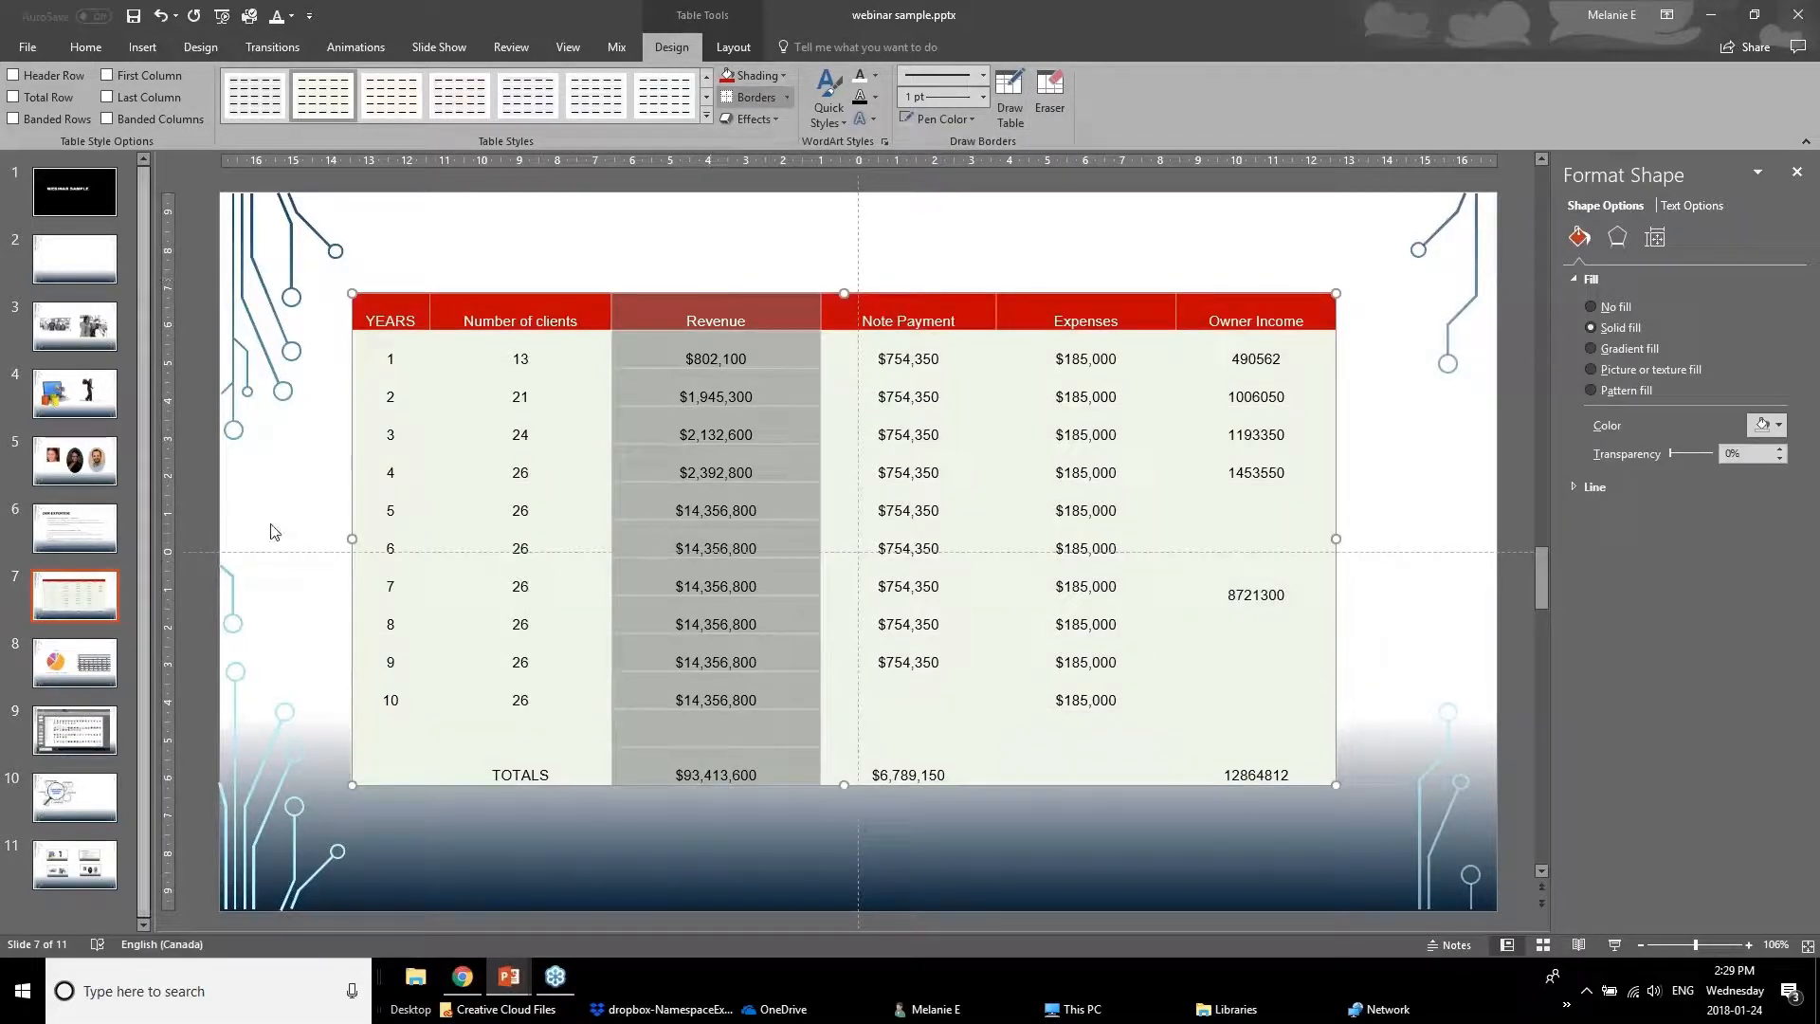
click(272, 526)
drag(397, 359, 1260, 773)
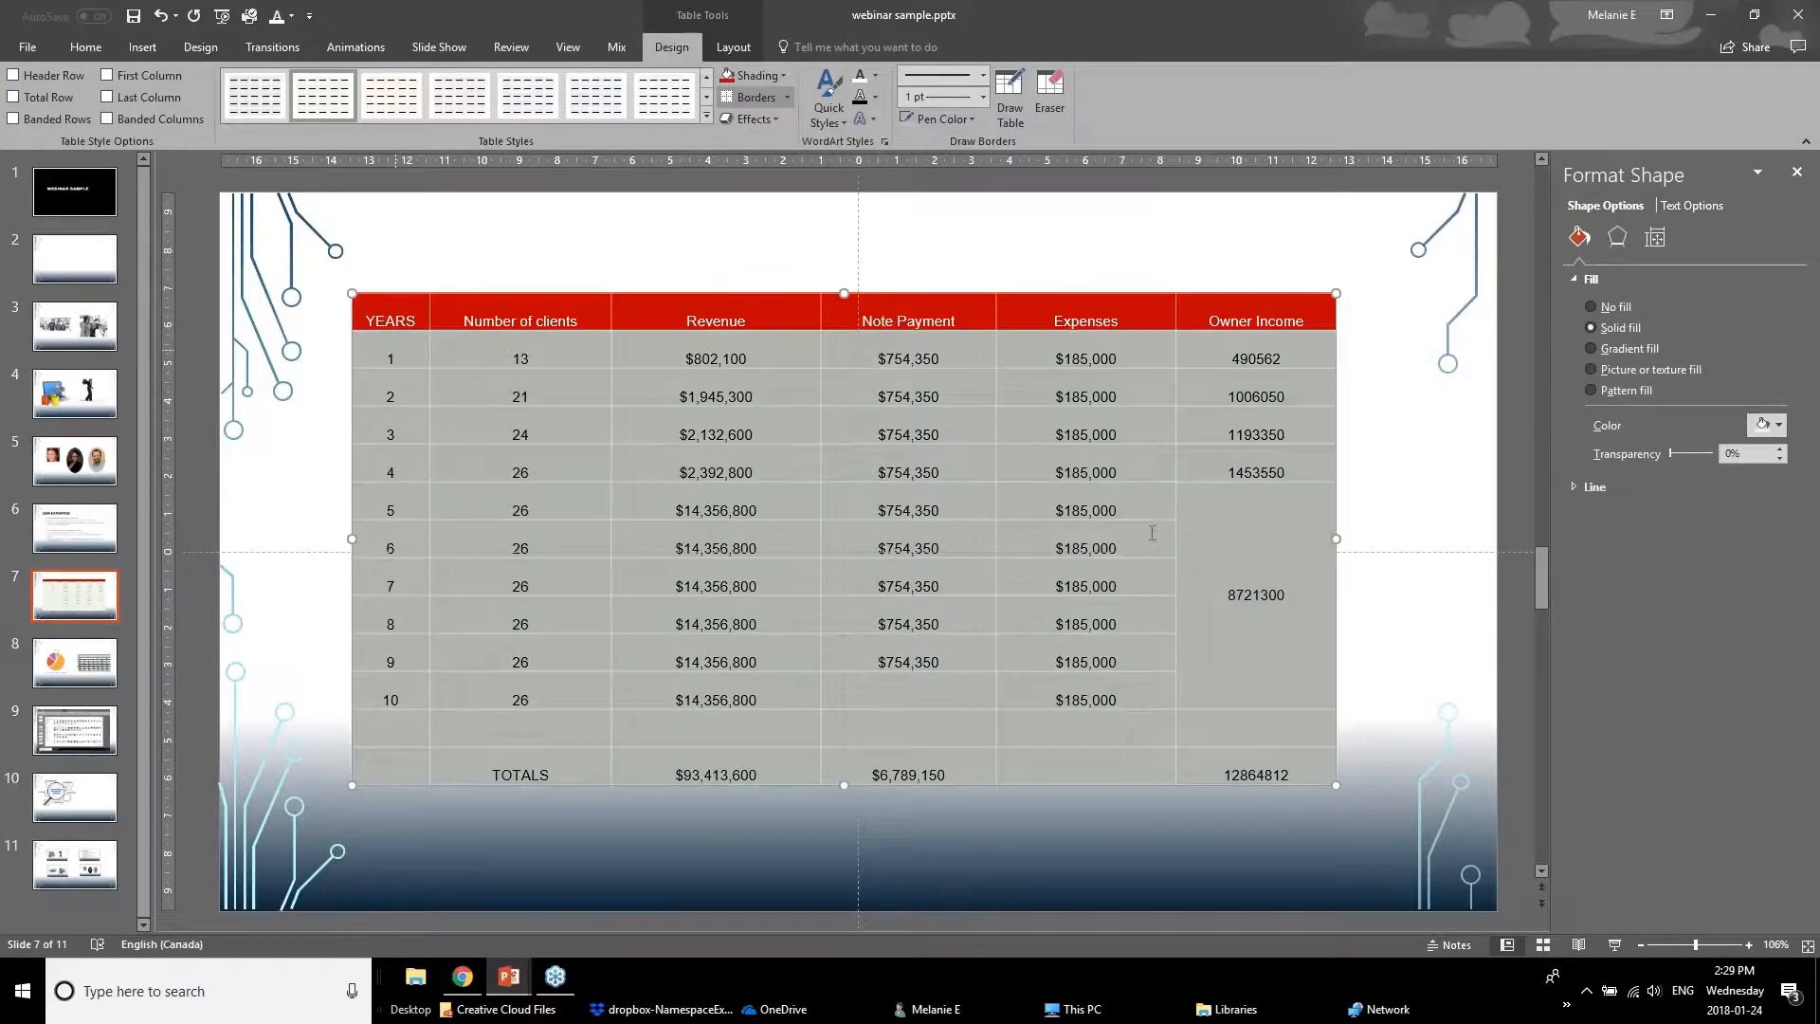
click(786, 97)
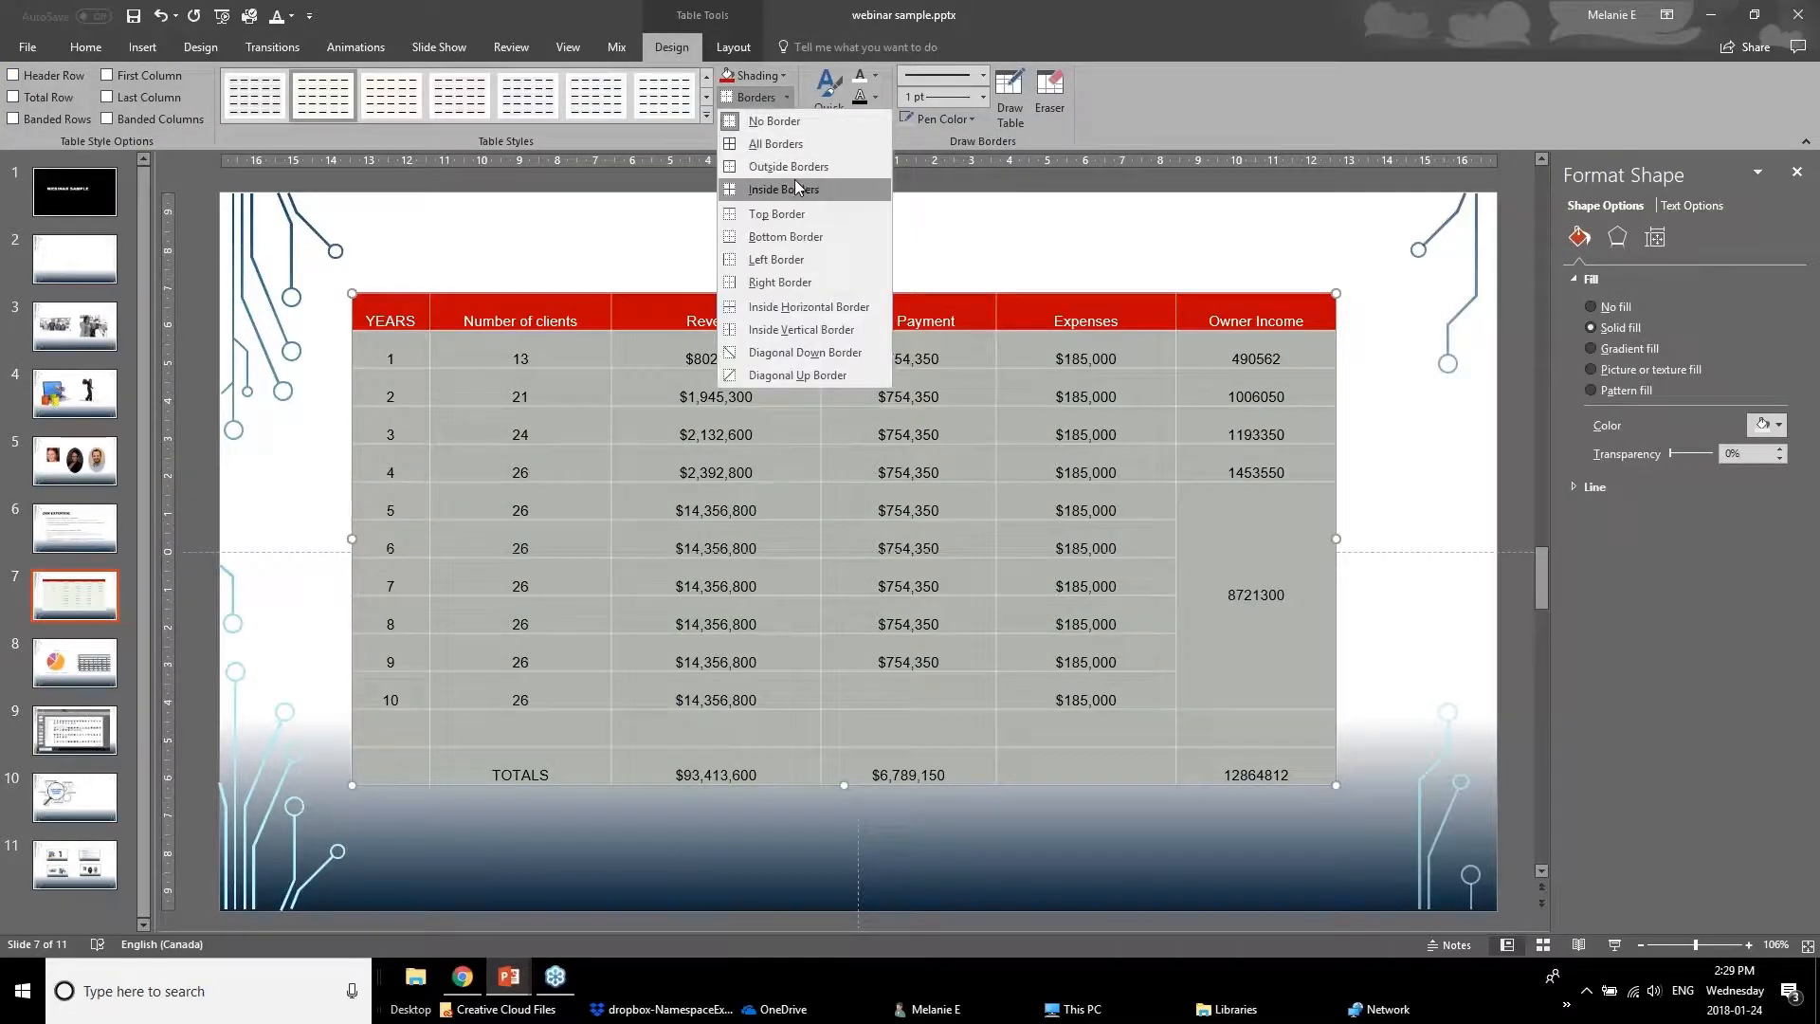
click(798, 147)
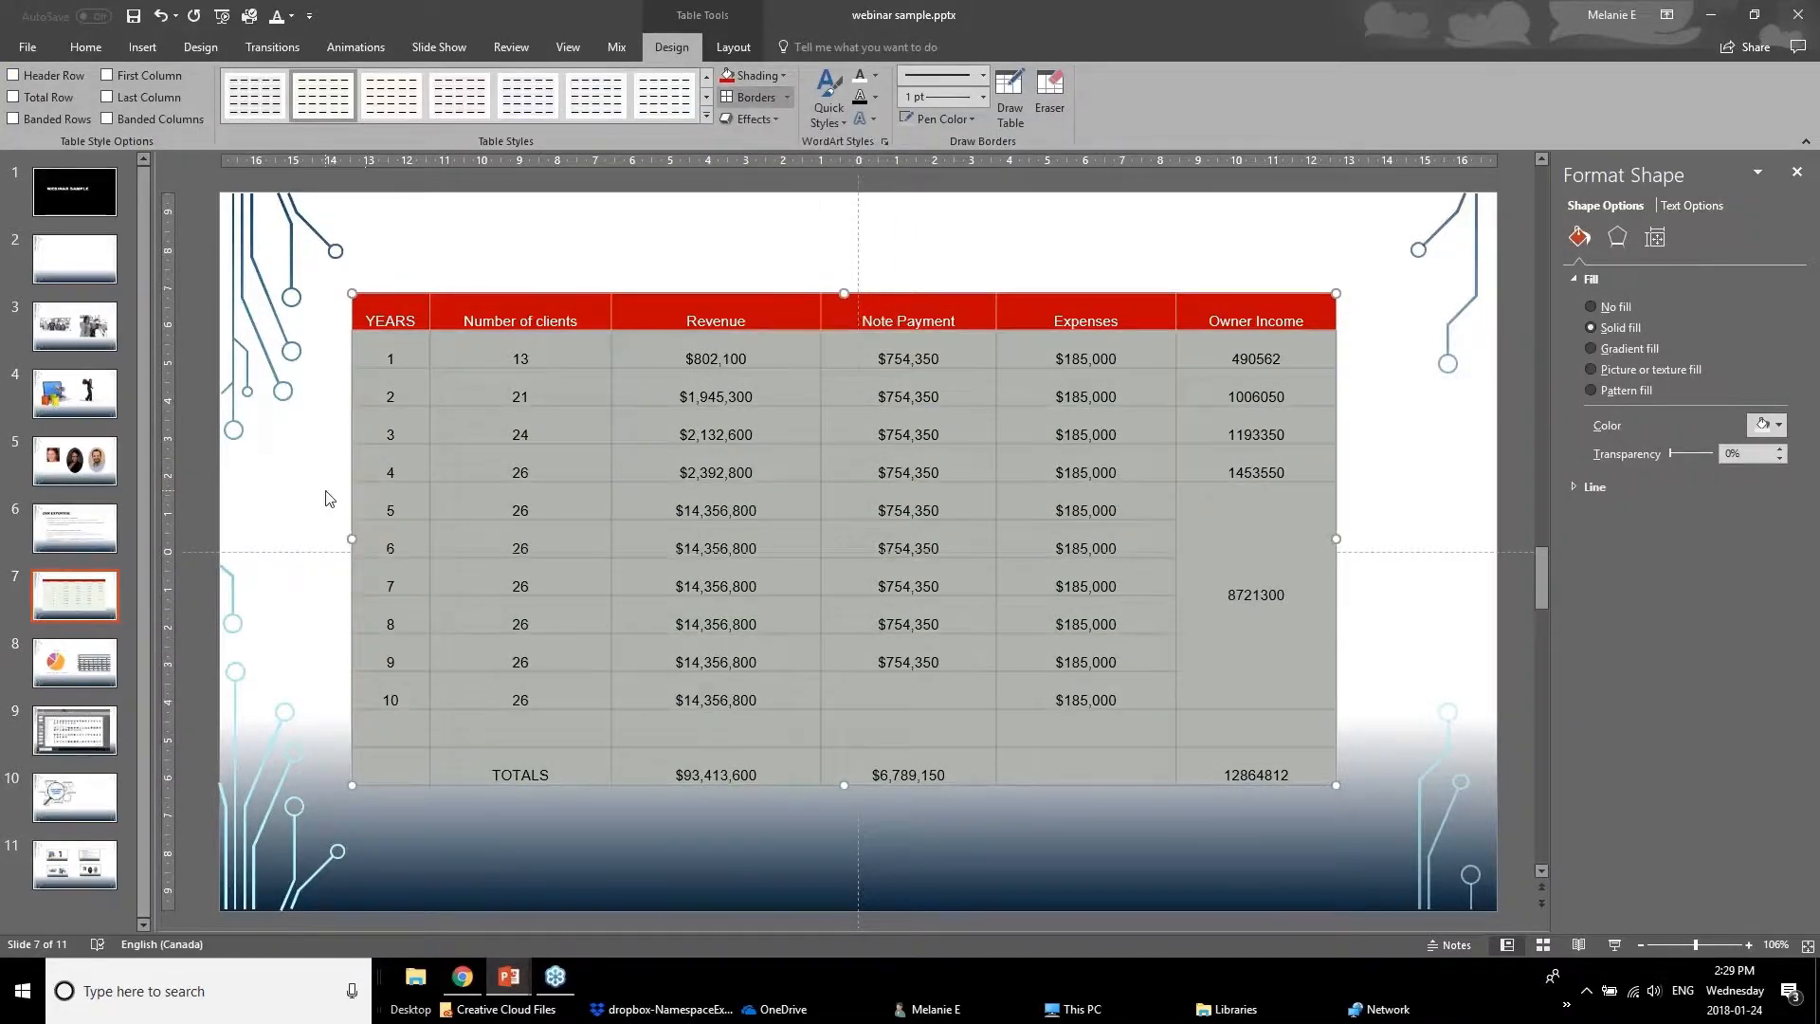
click(329, 498)
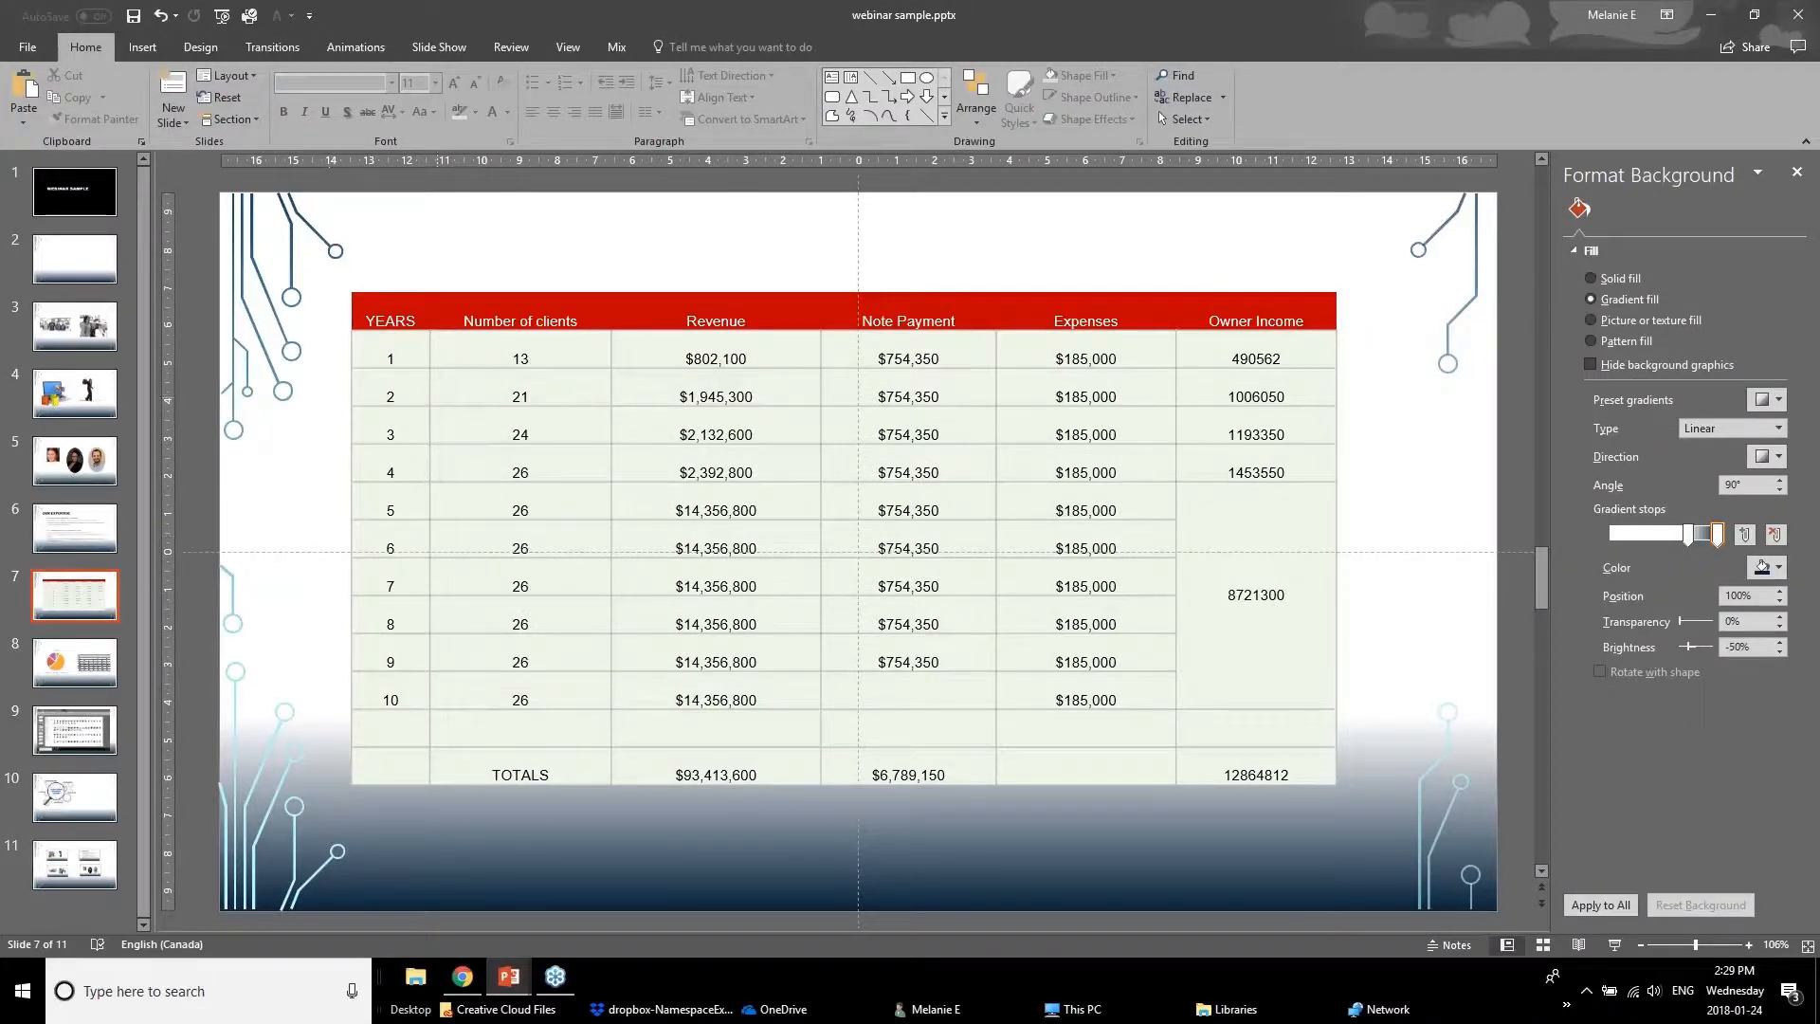
Center the text of the whole table vertically within its cells
drag(398, 358, 1276, 424)
click(1252, 506)
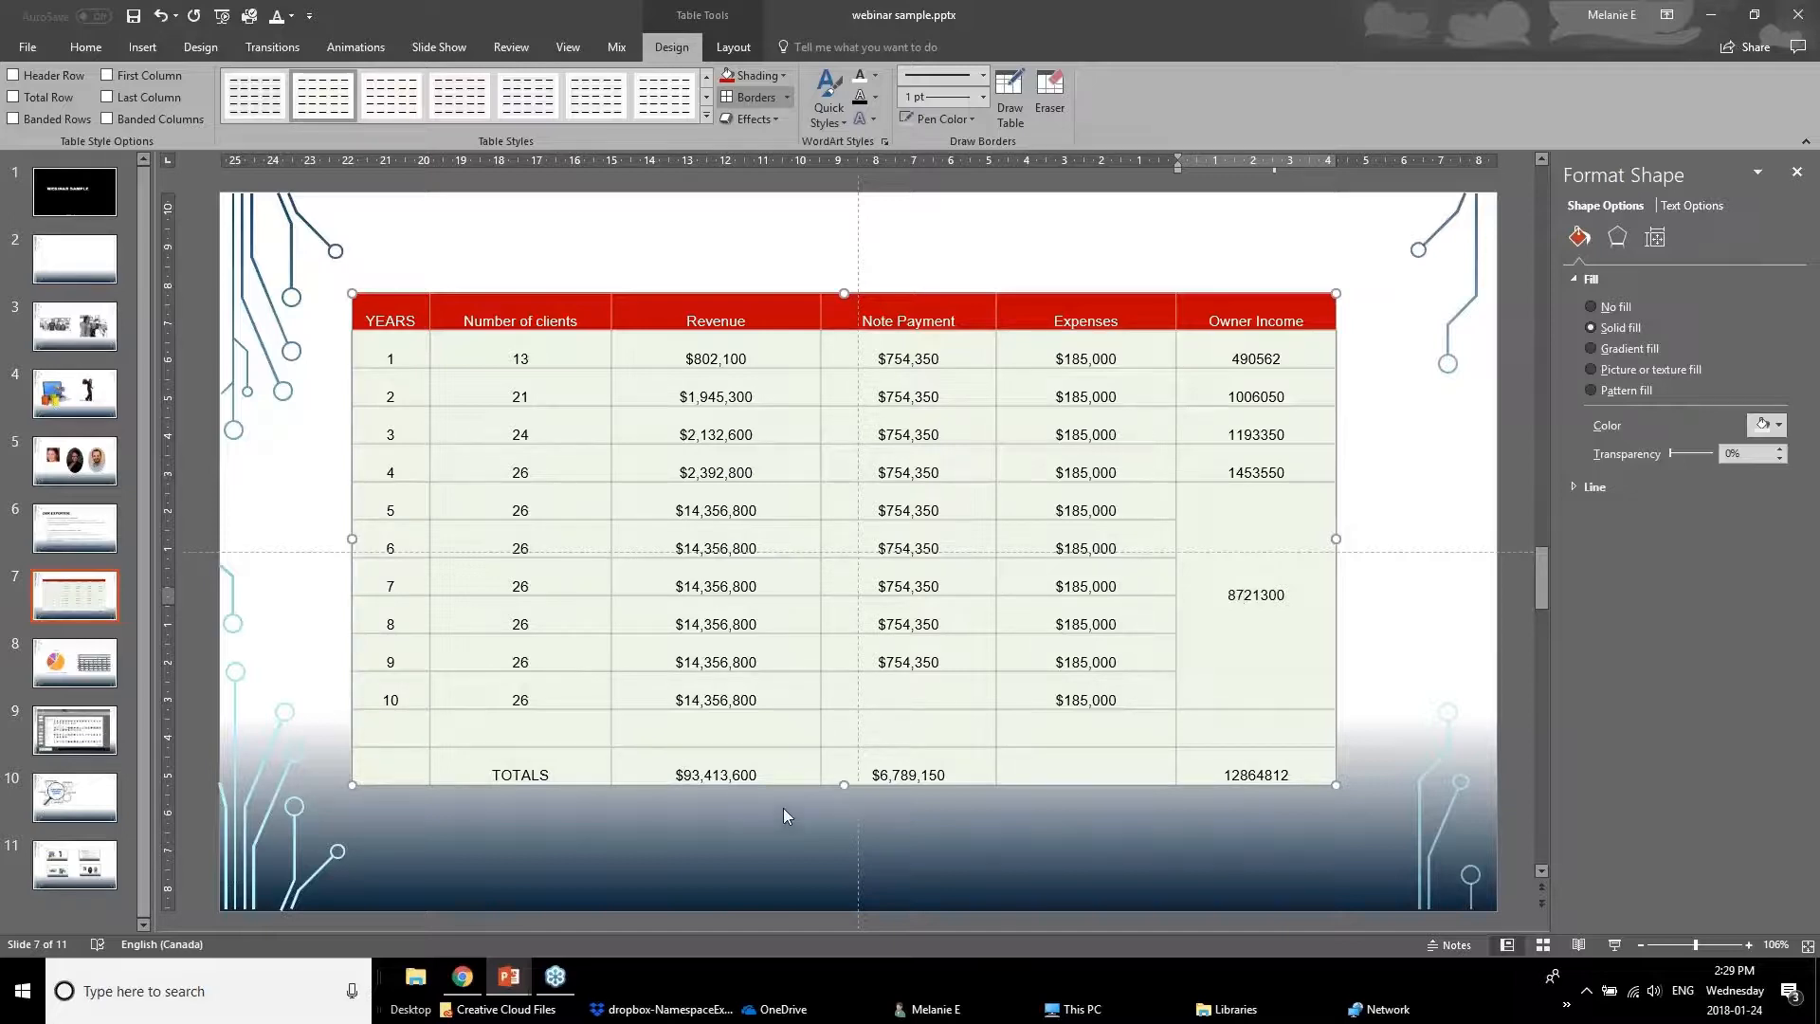
click(395, 353)
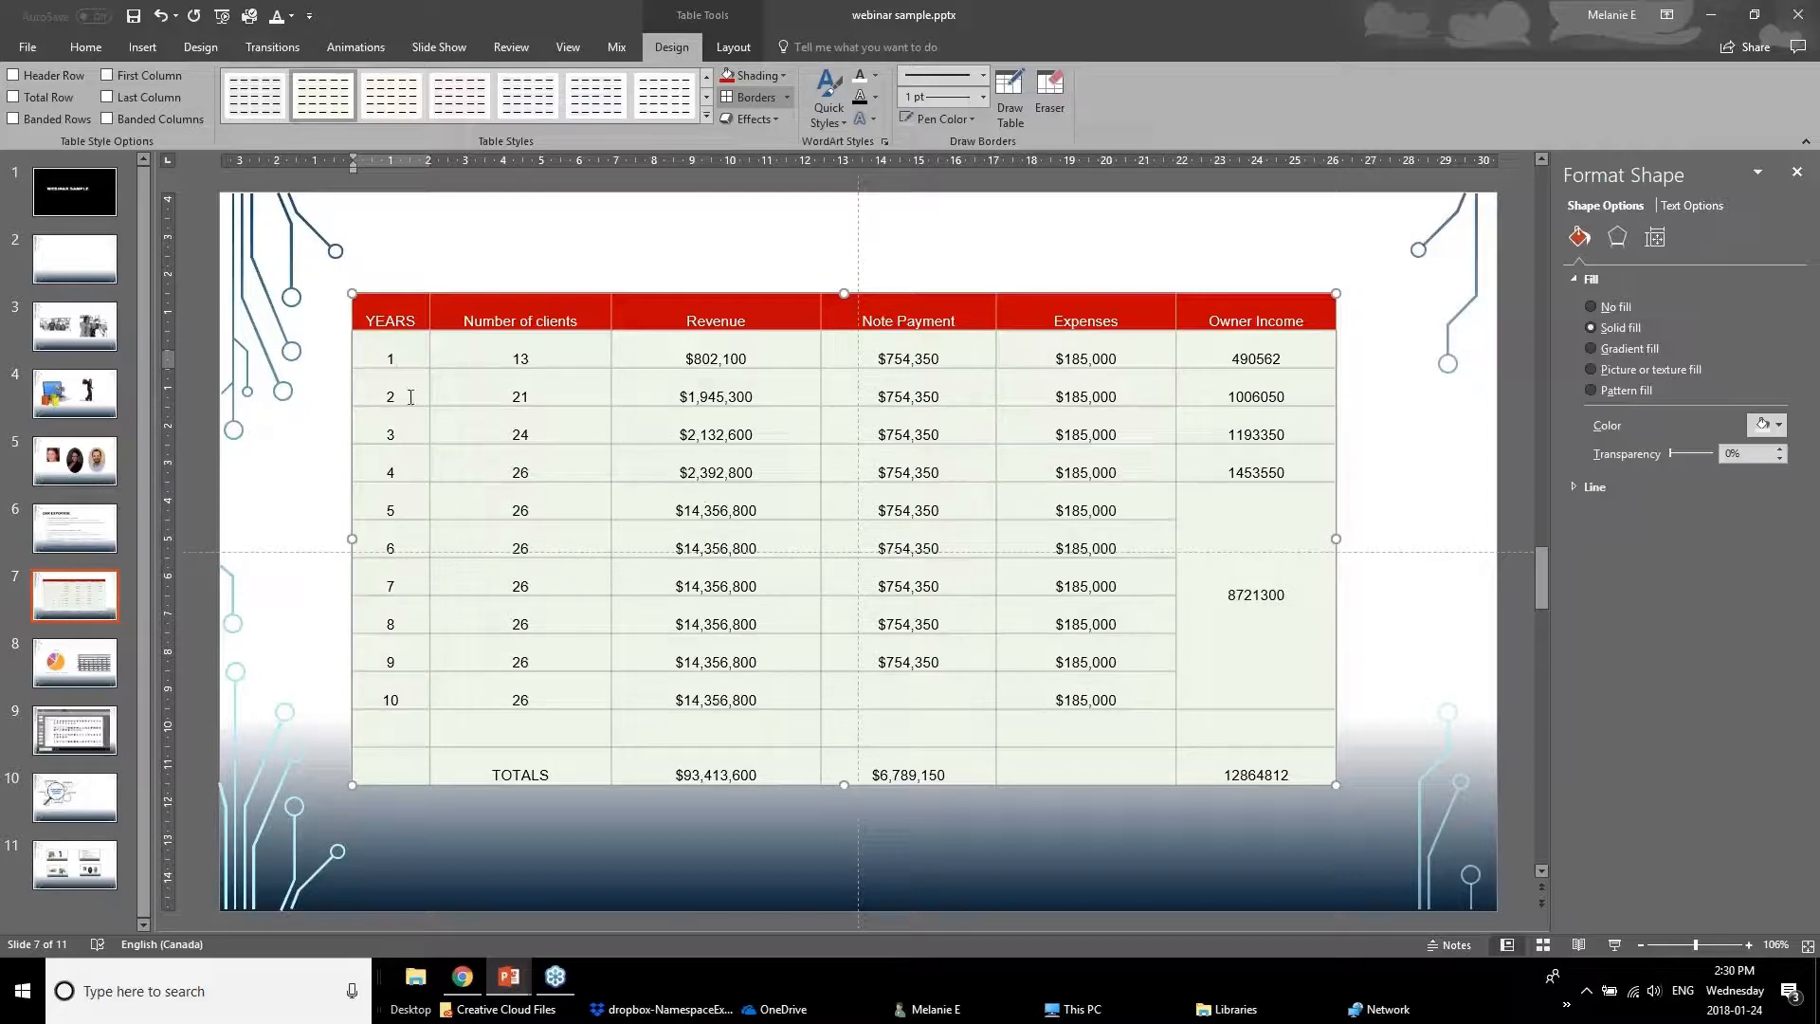
click(732, 46)
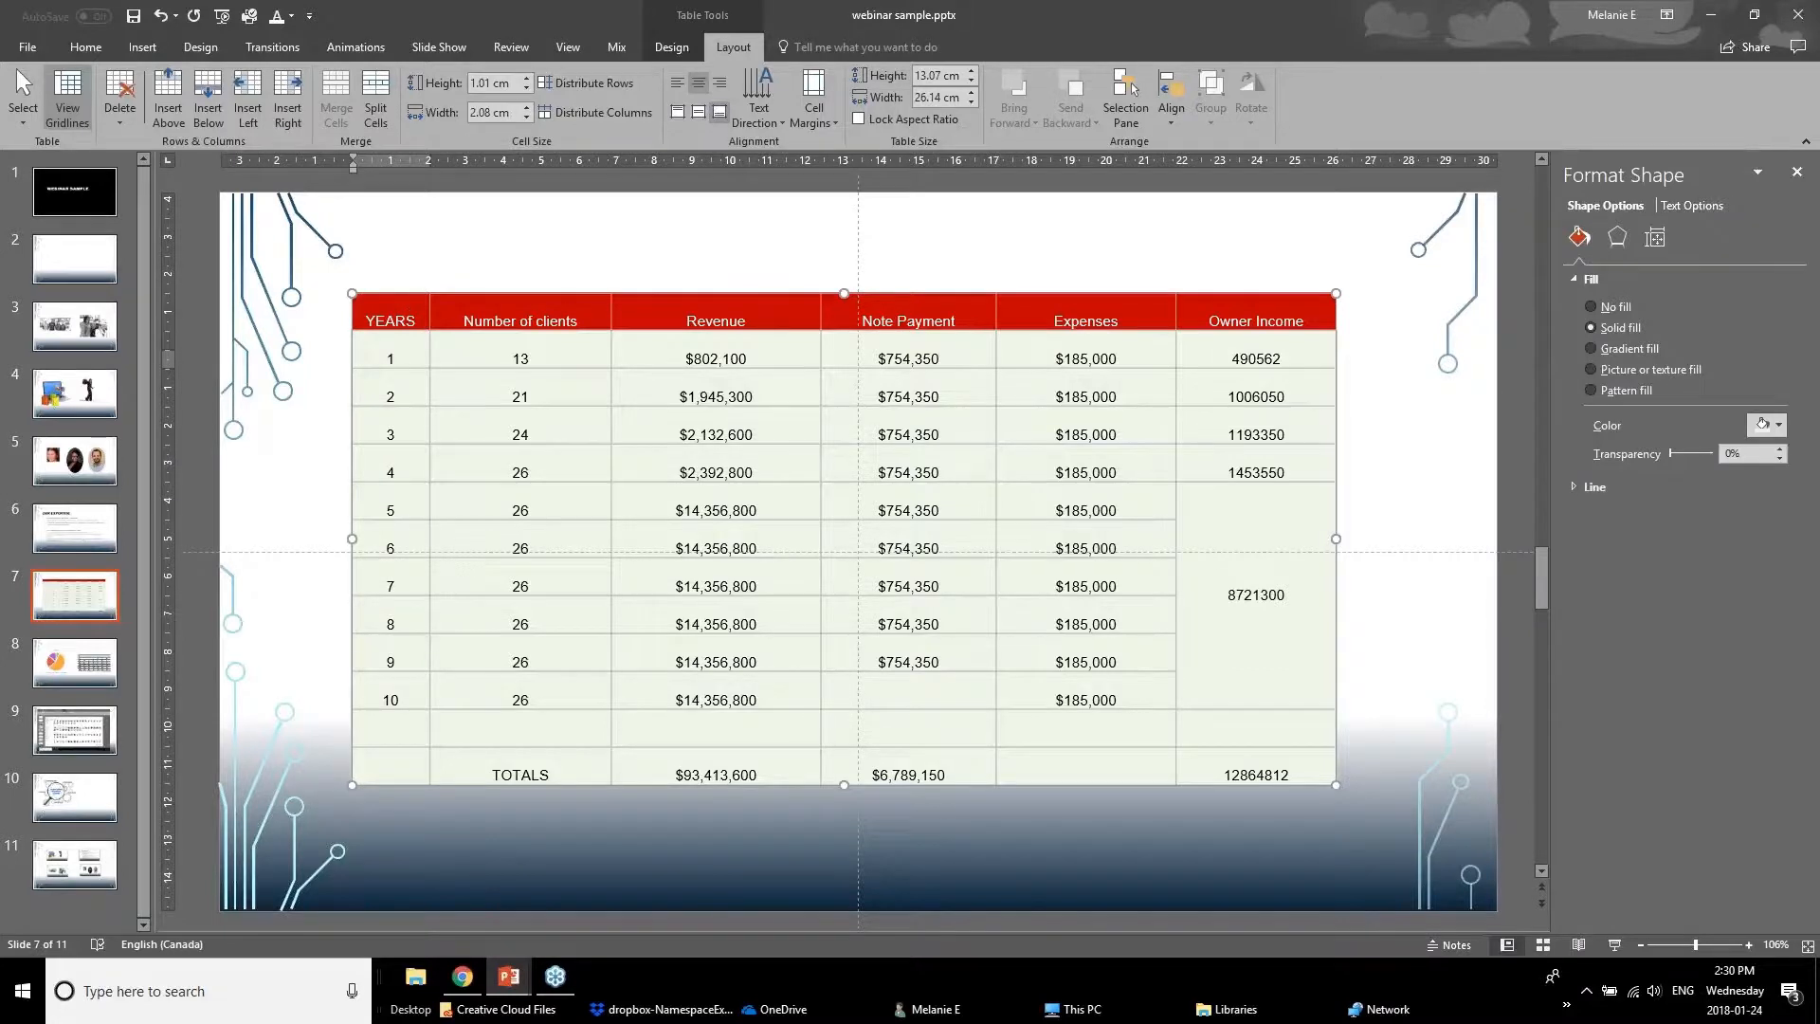
click(477, 293)
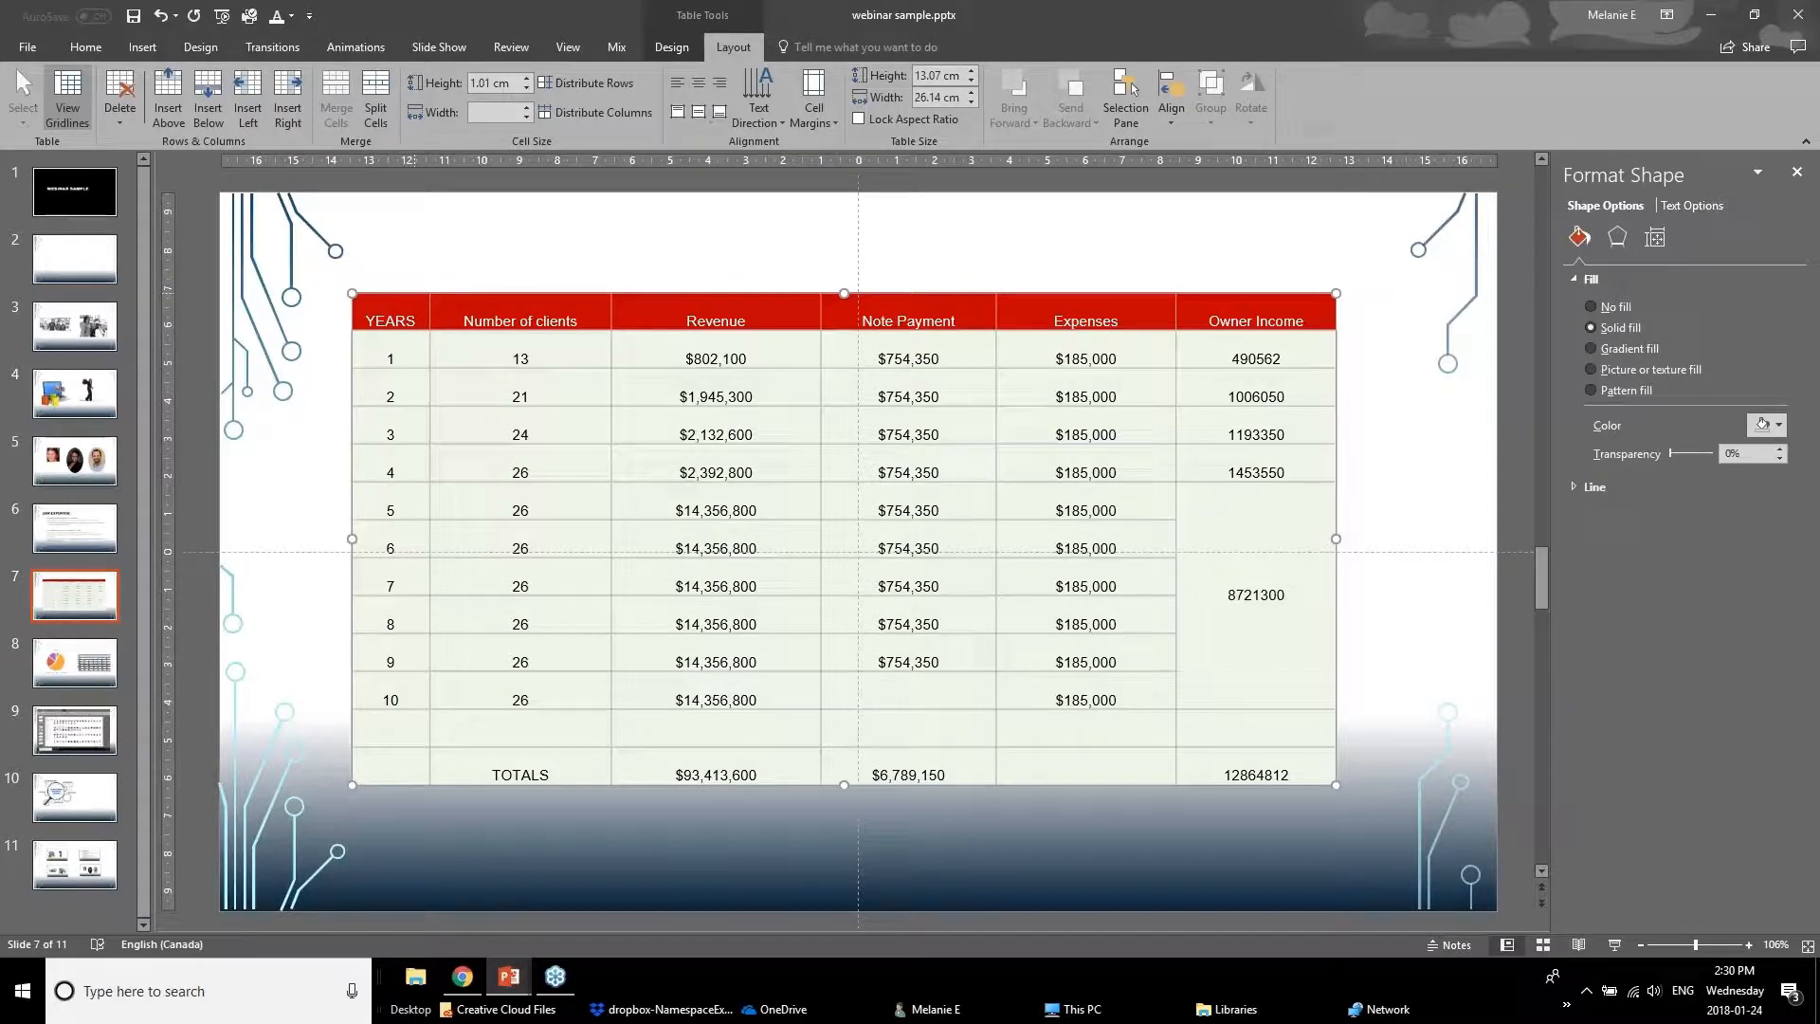
click(700, 115)
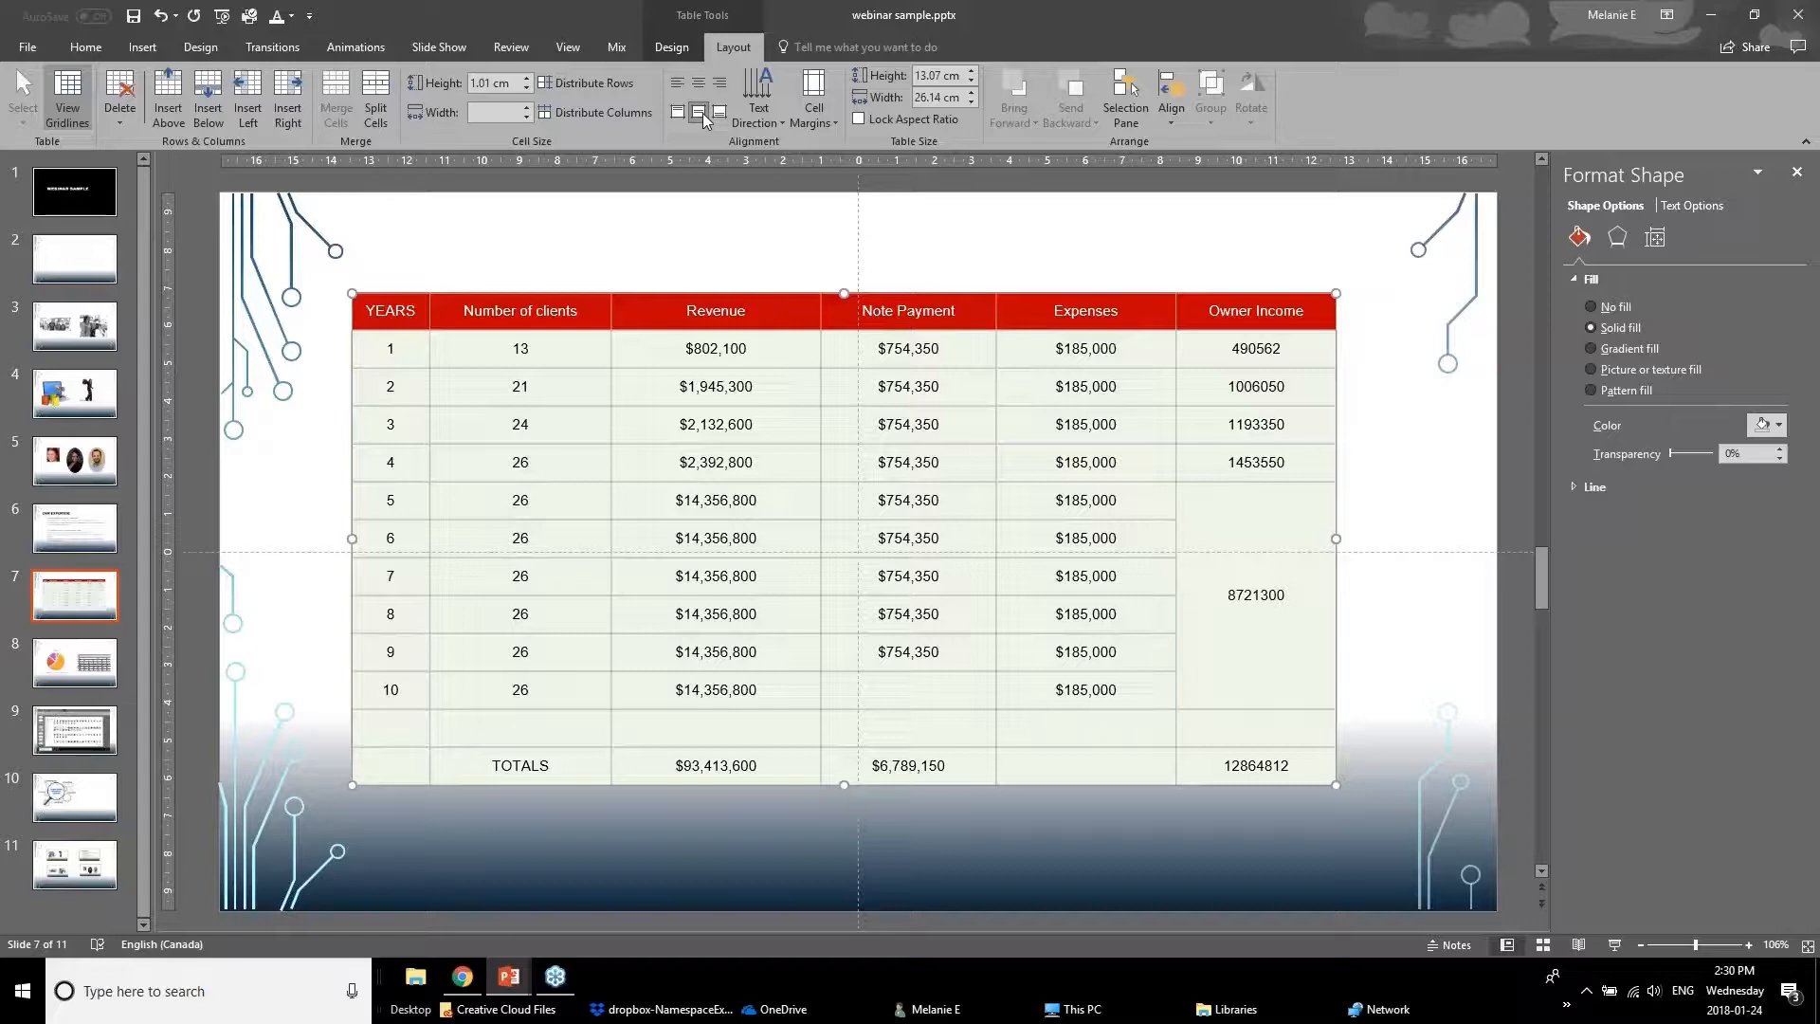
Try left and right alignment on the whole table's text, then restore horizontal centering
click(671, 87)
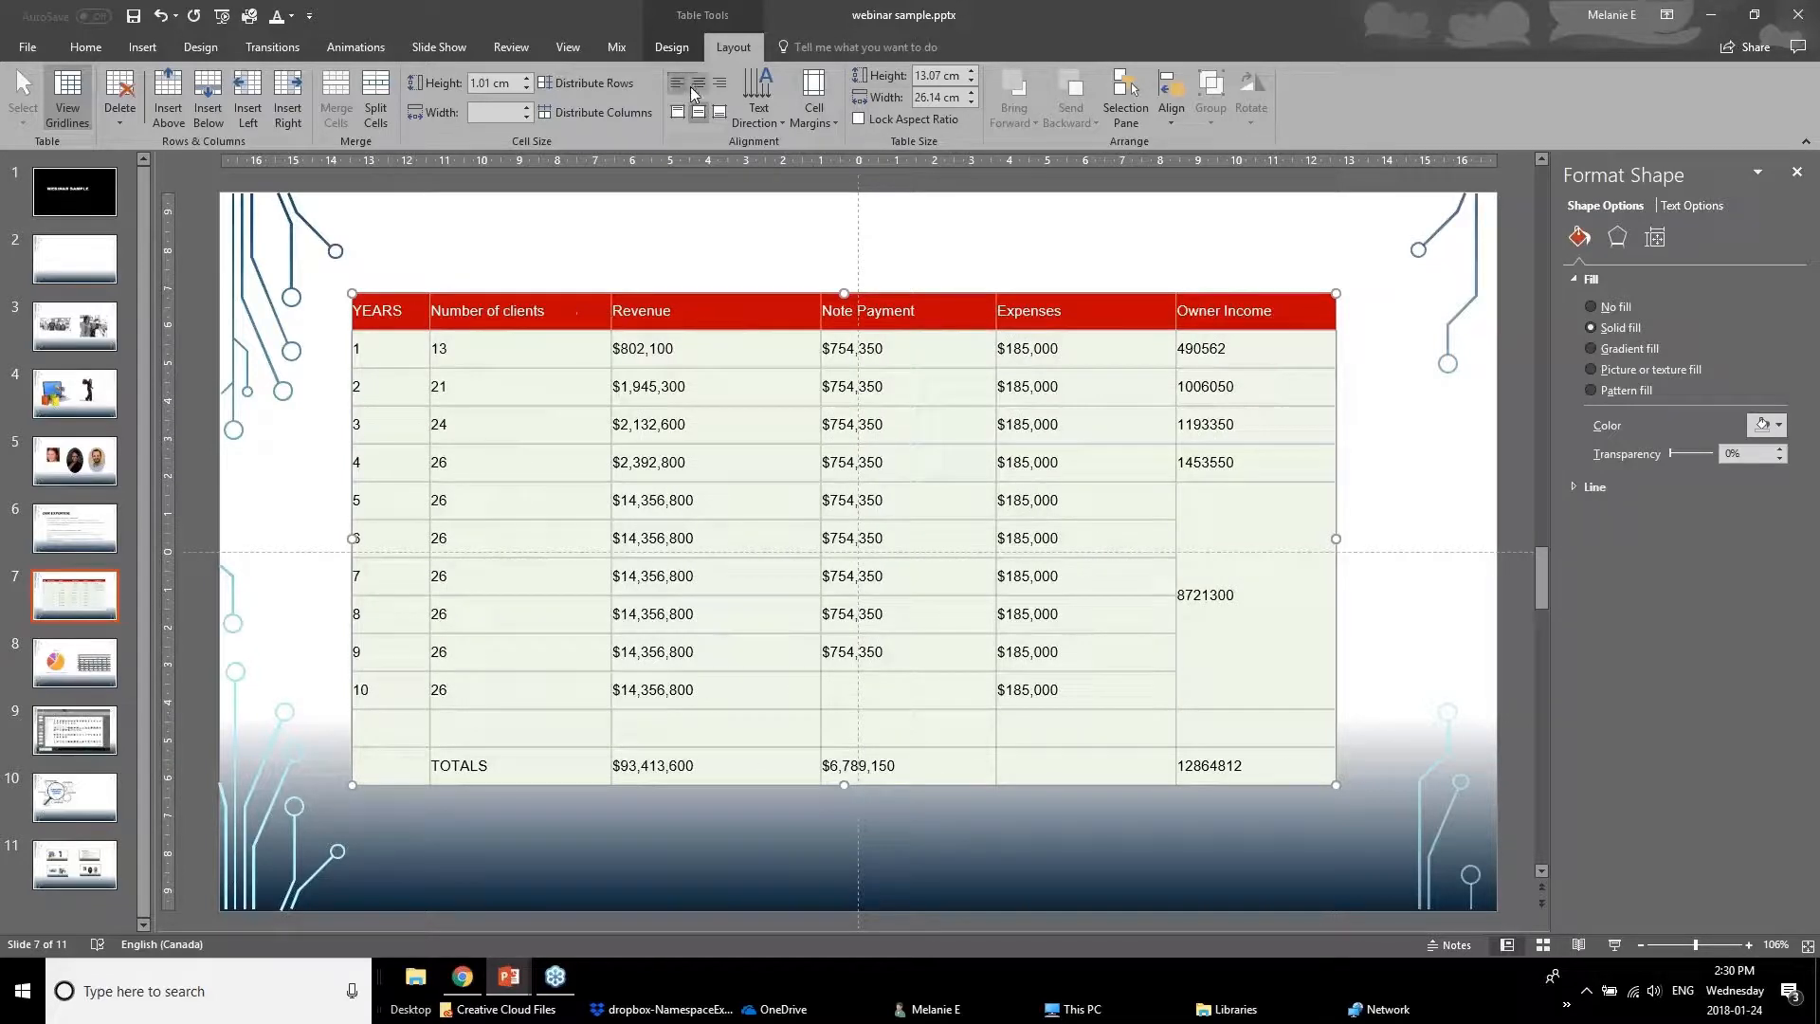
click(698, 84)
click(721, 84)
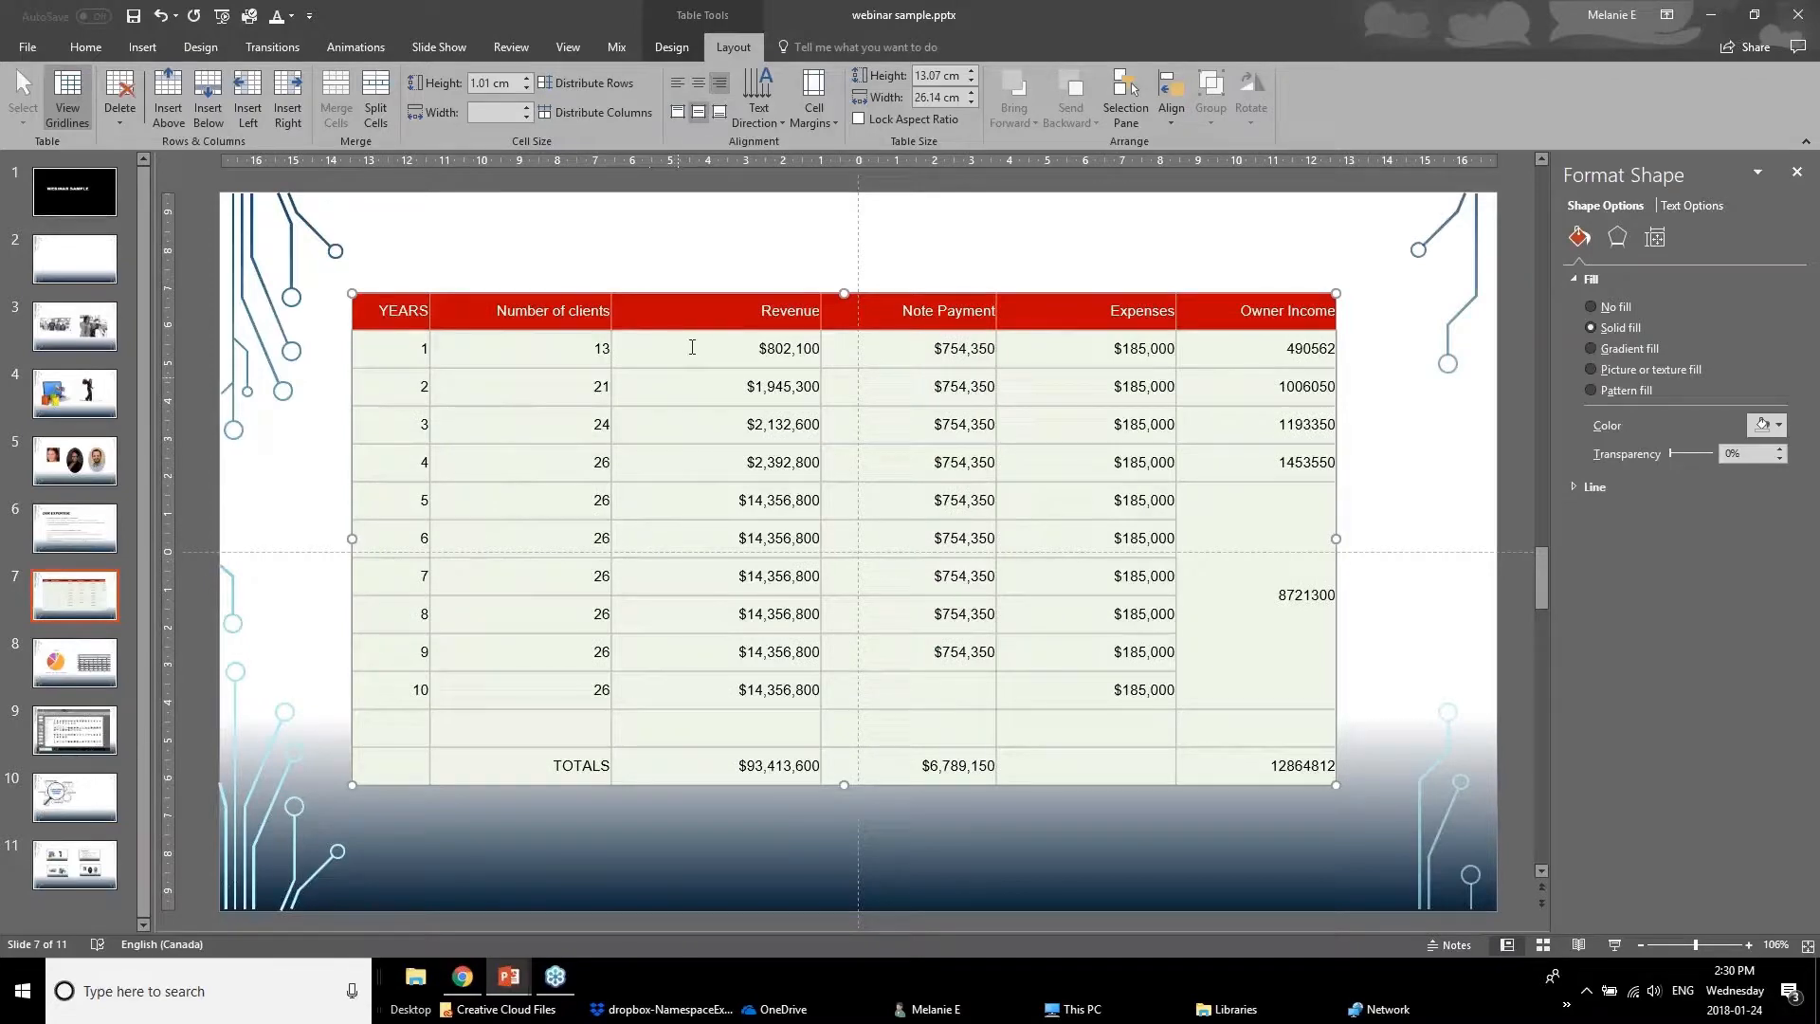
click(698, 85)
click(484, 415)
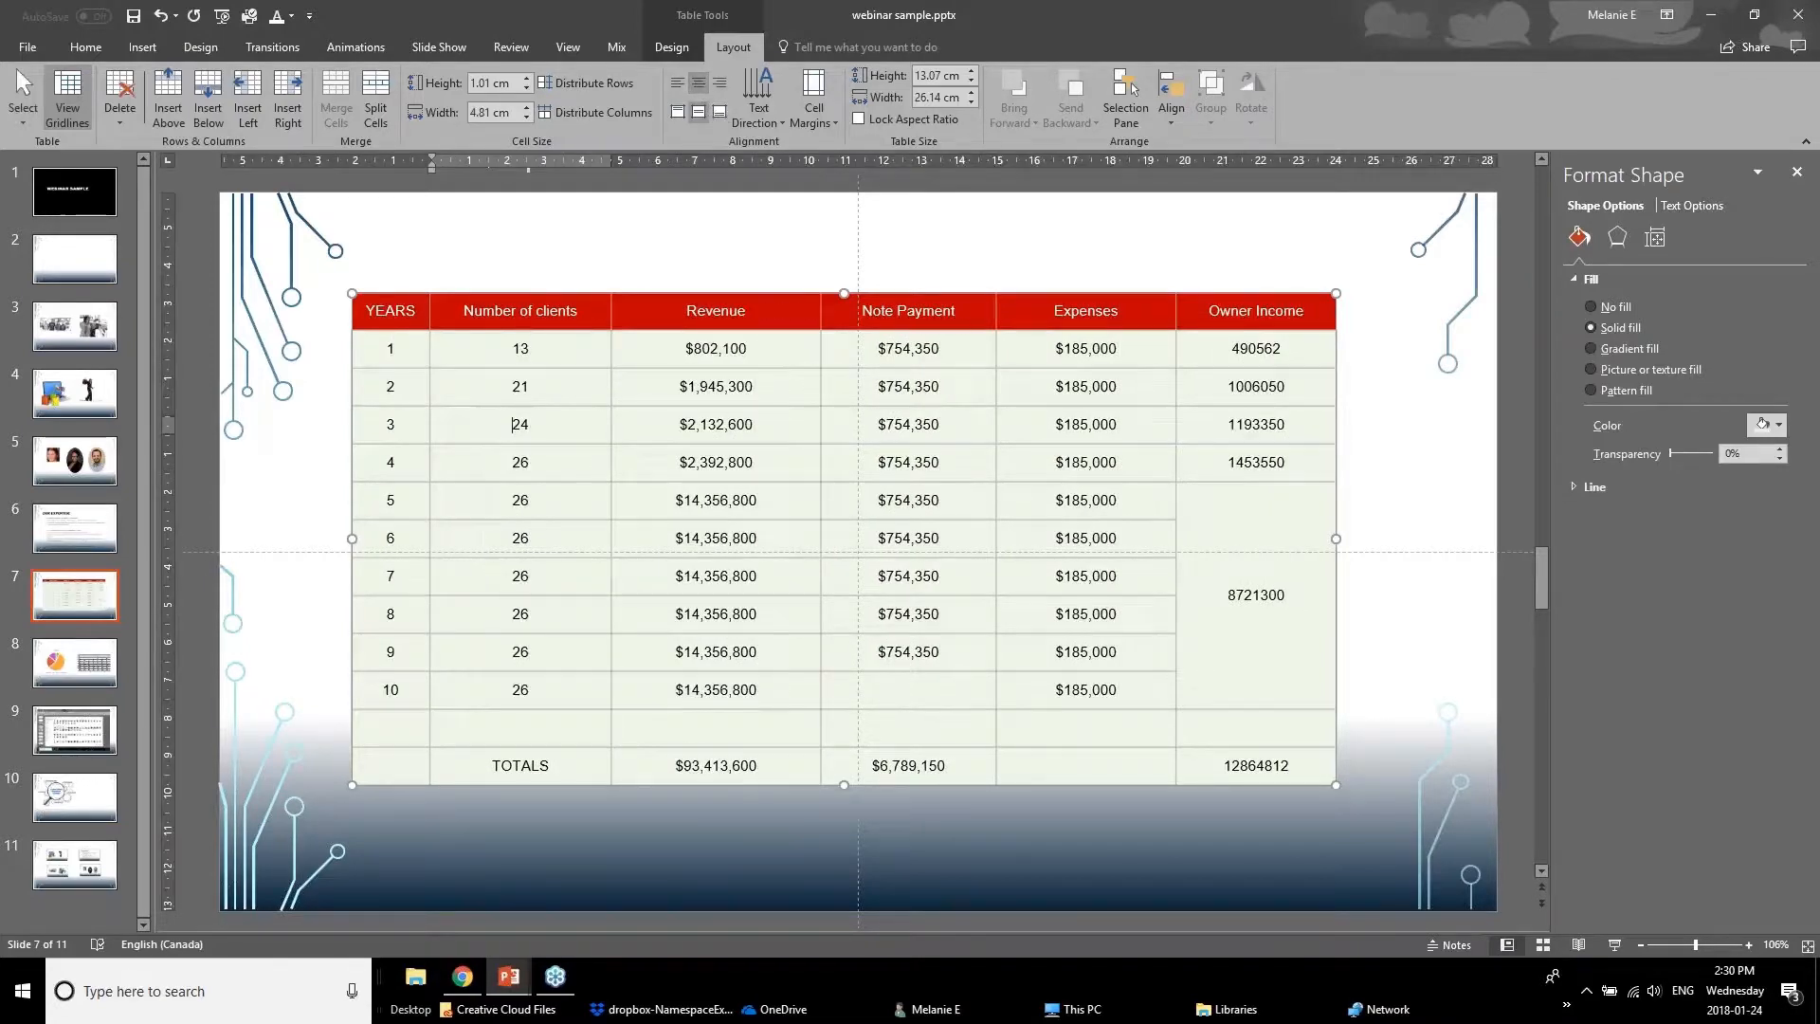
Try rotating the year numbers in the YEARS column by 90°, then return their text direction to Horizontal
click(544, 356)
drag(417, 358, 362, 738)
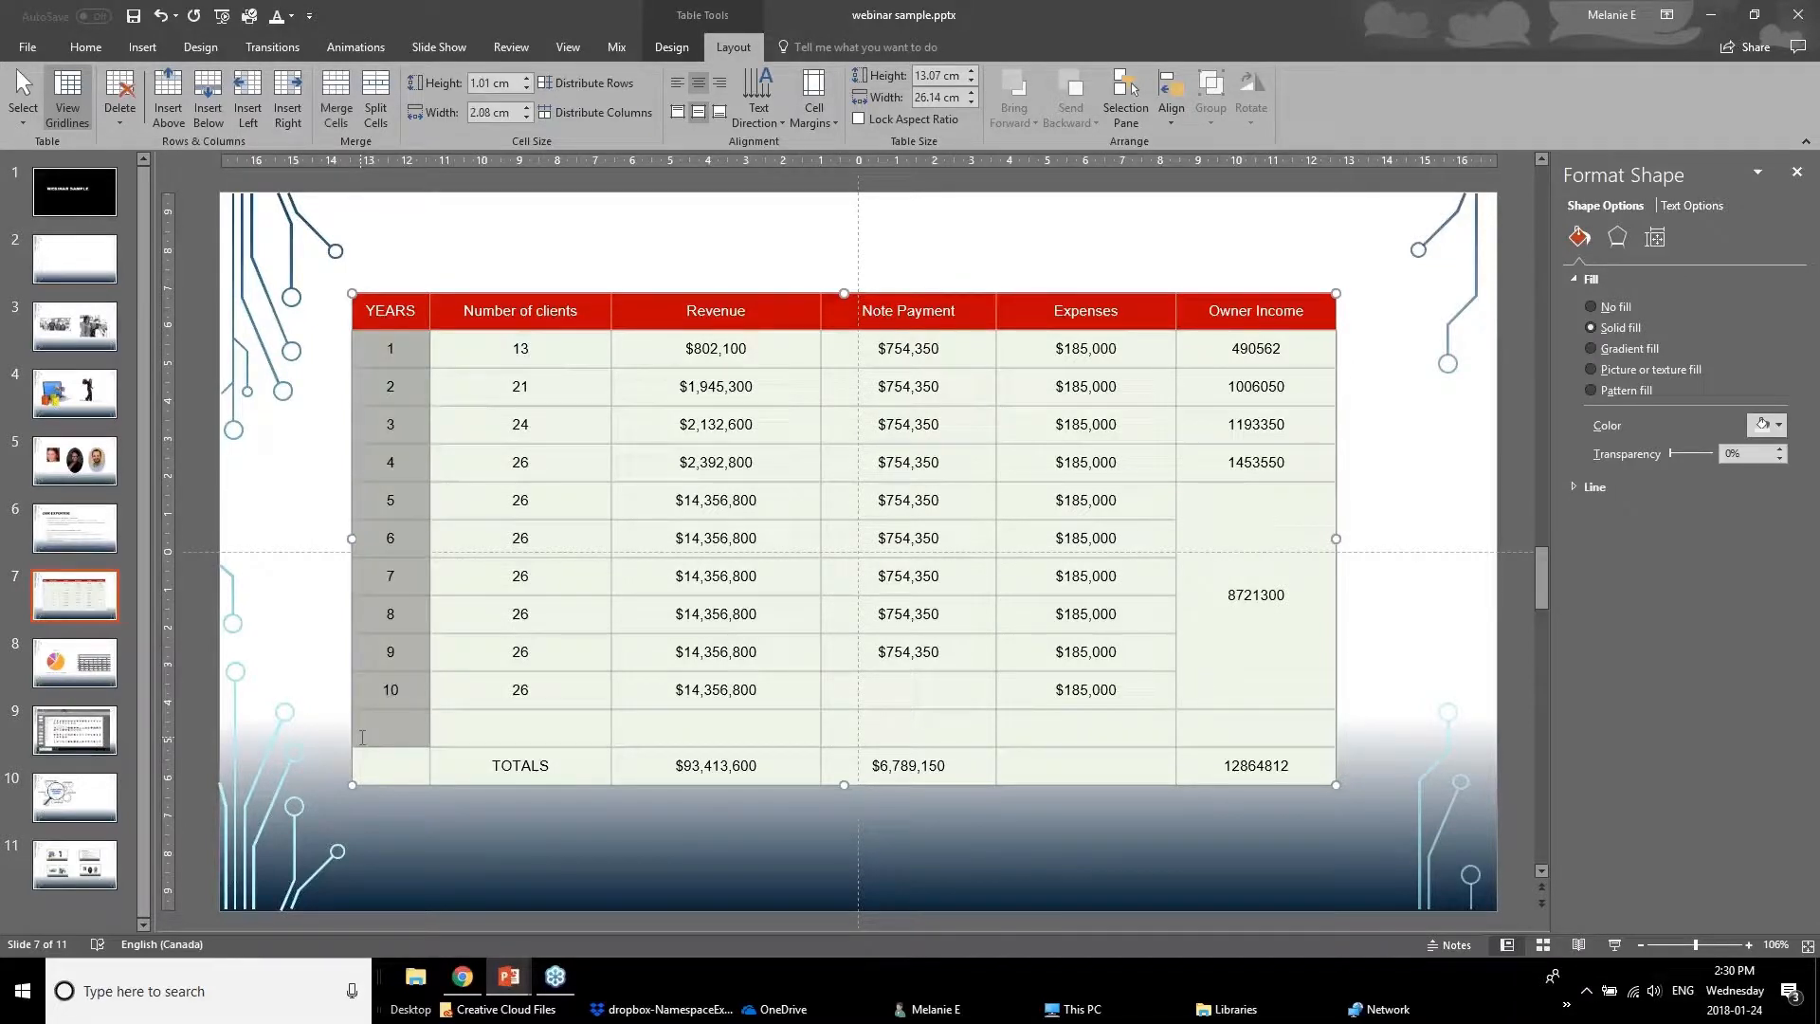
click(761, 126)
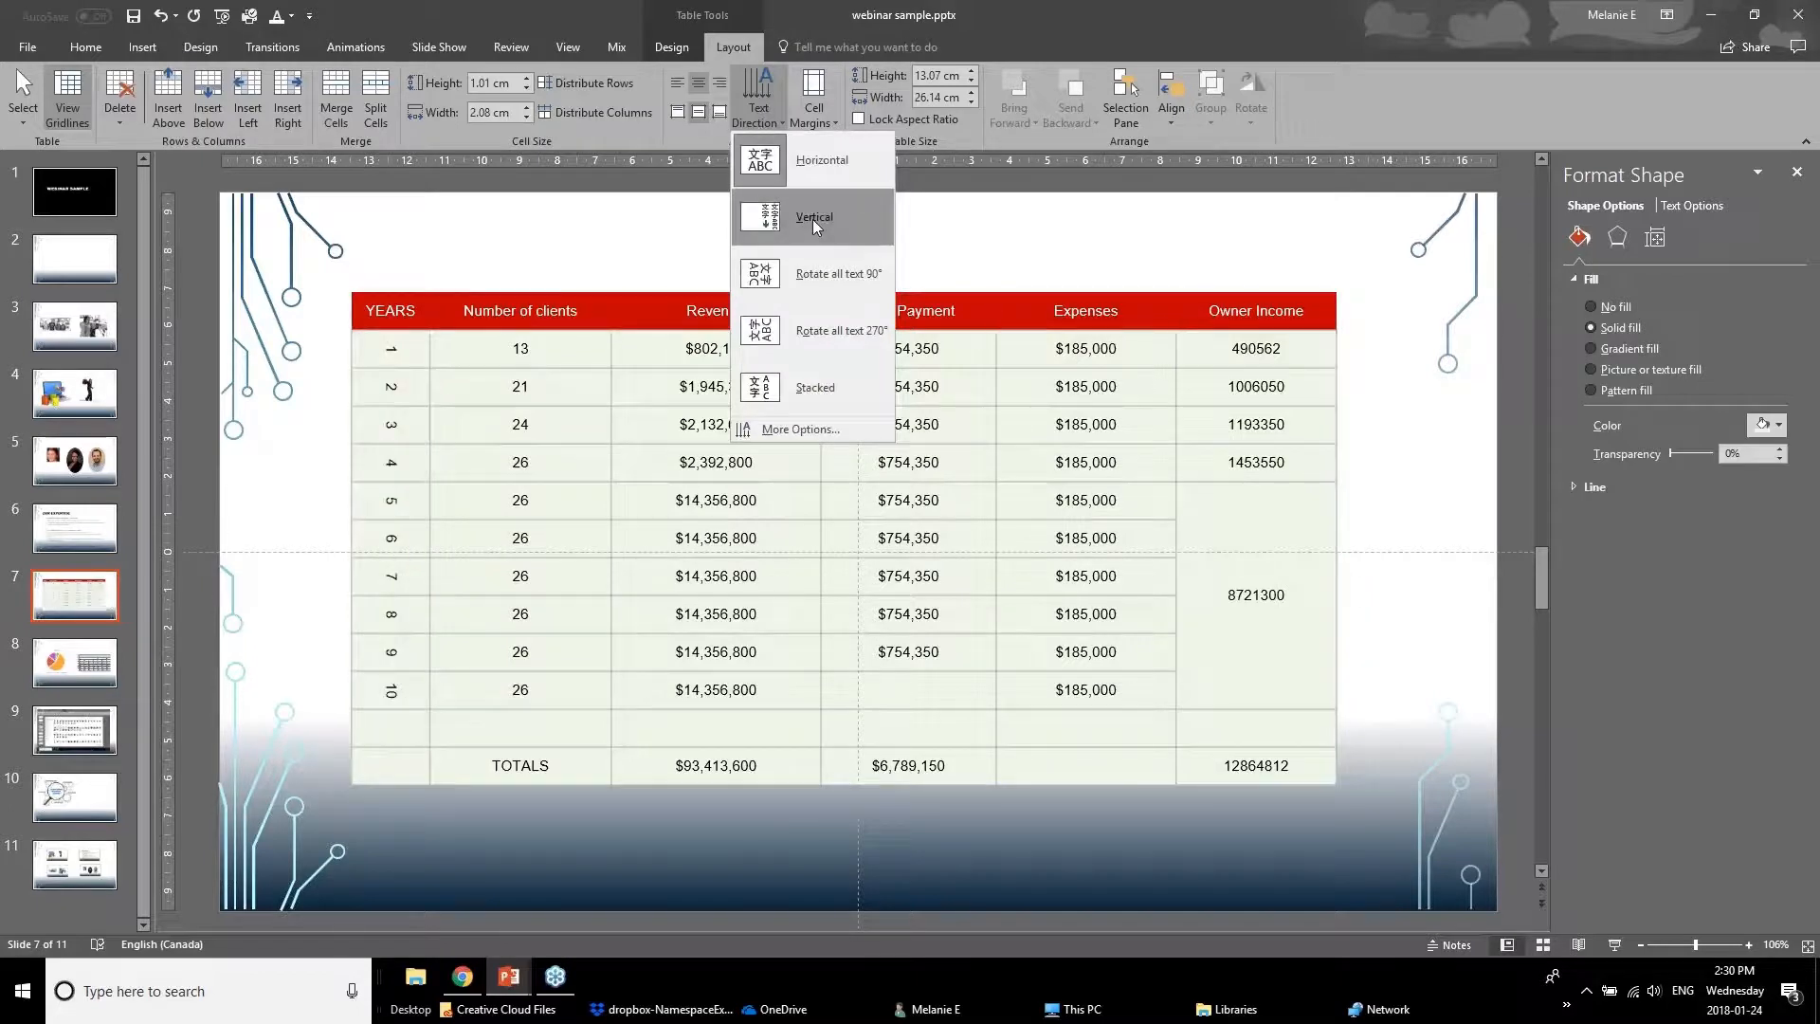
click(810, 276)
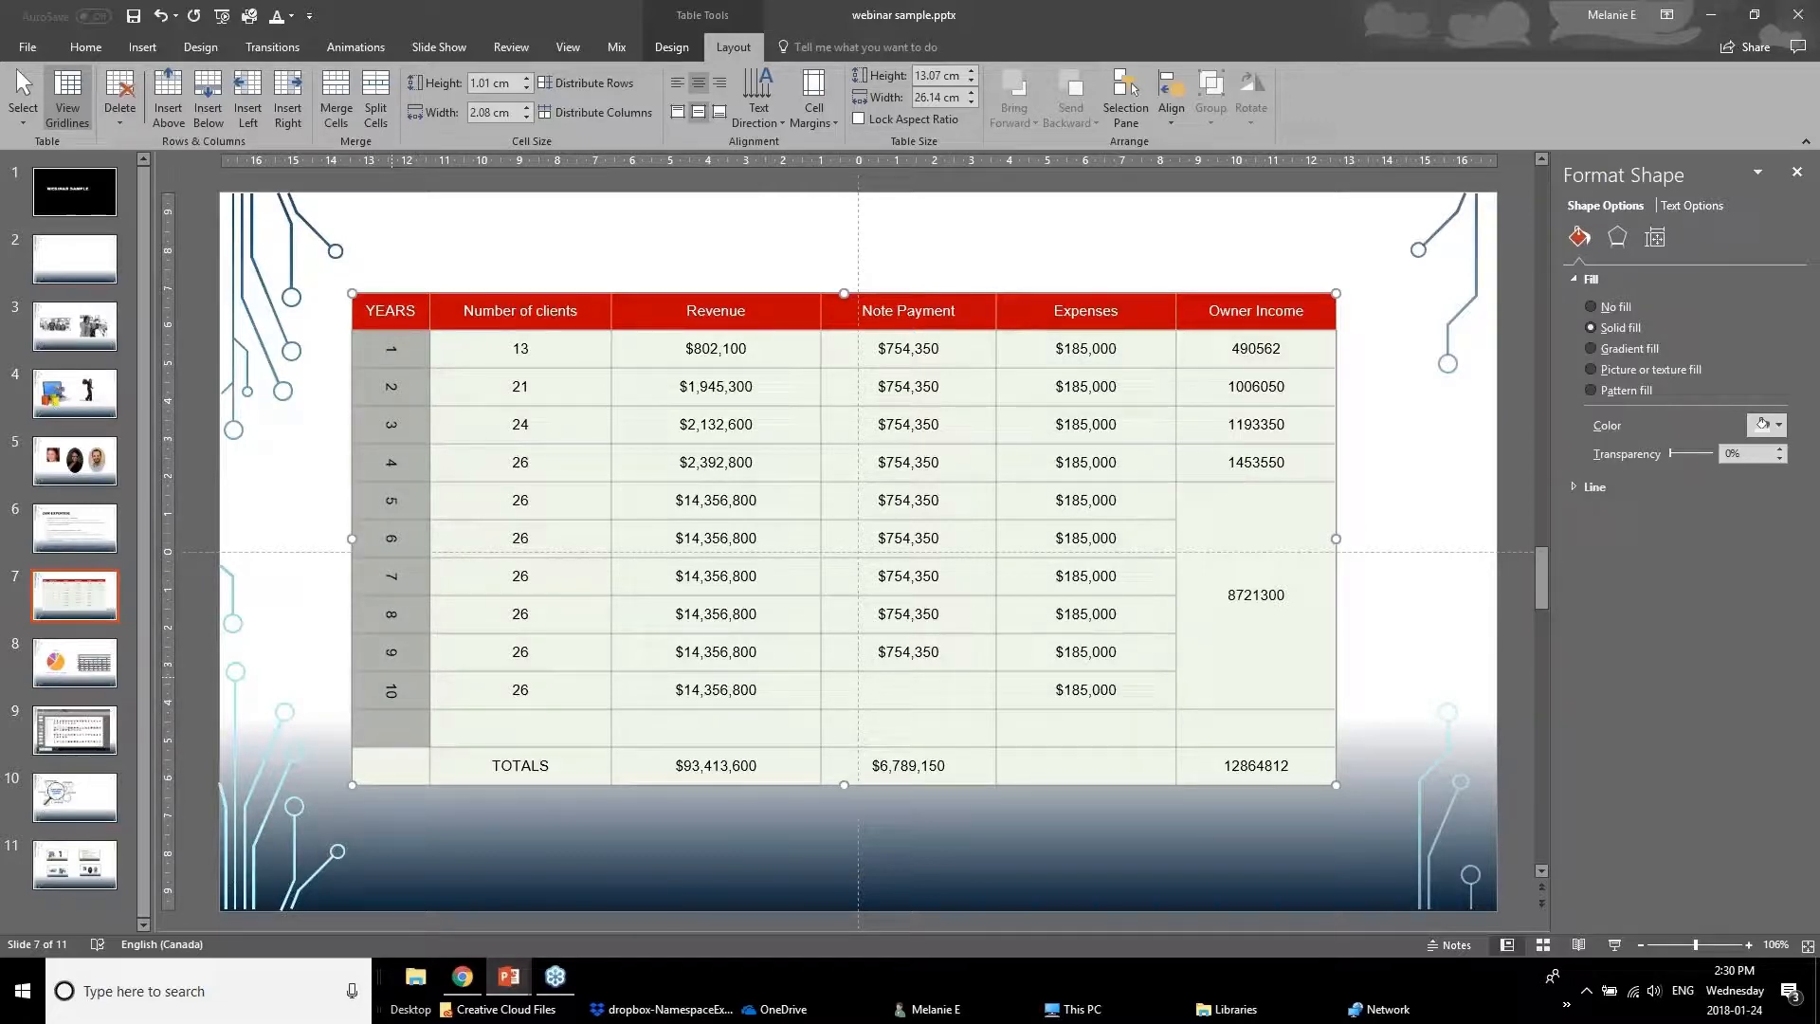
click(758, 109)
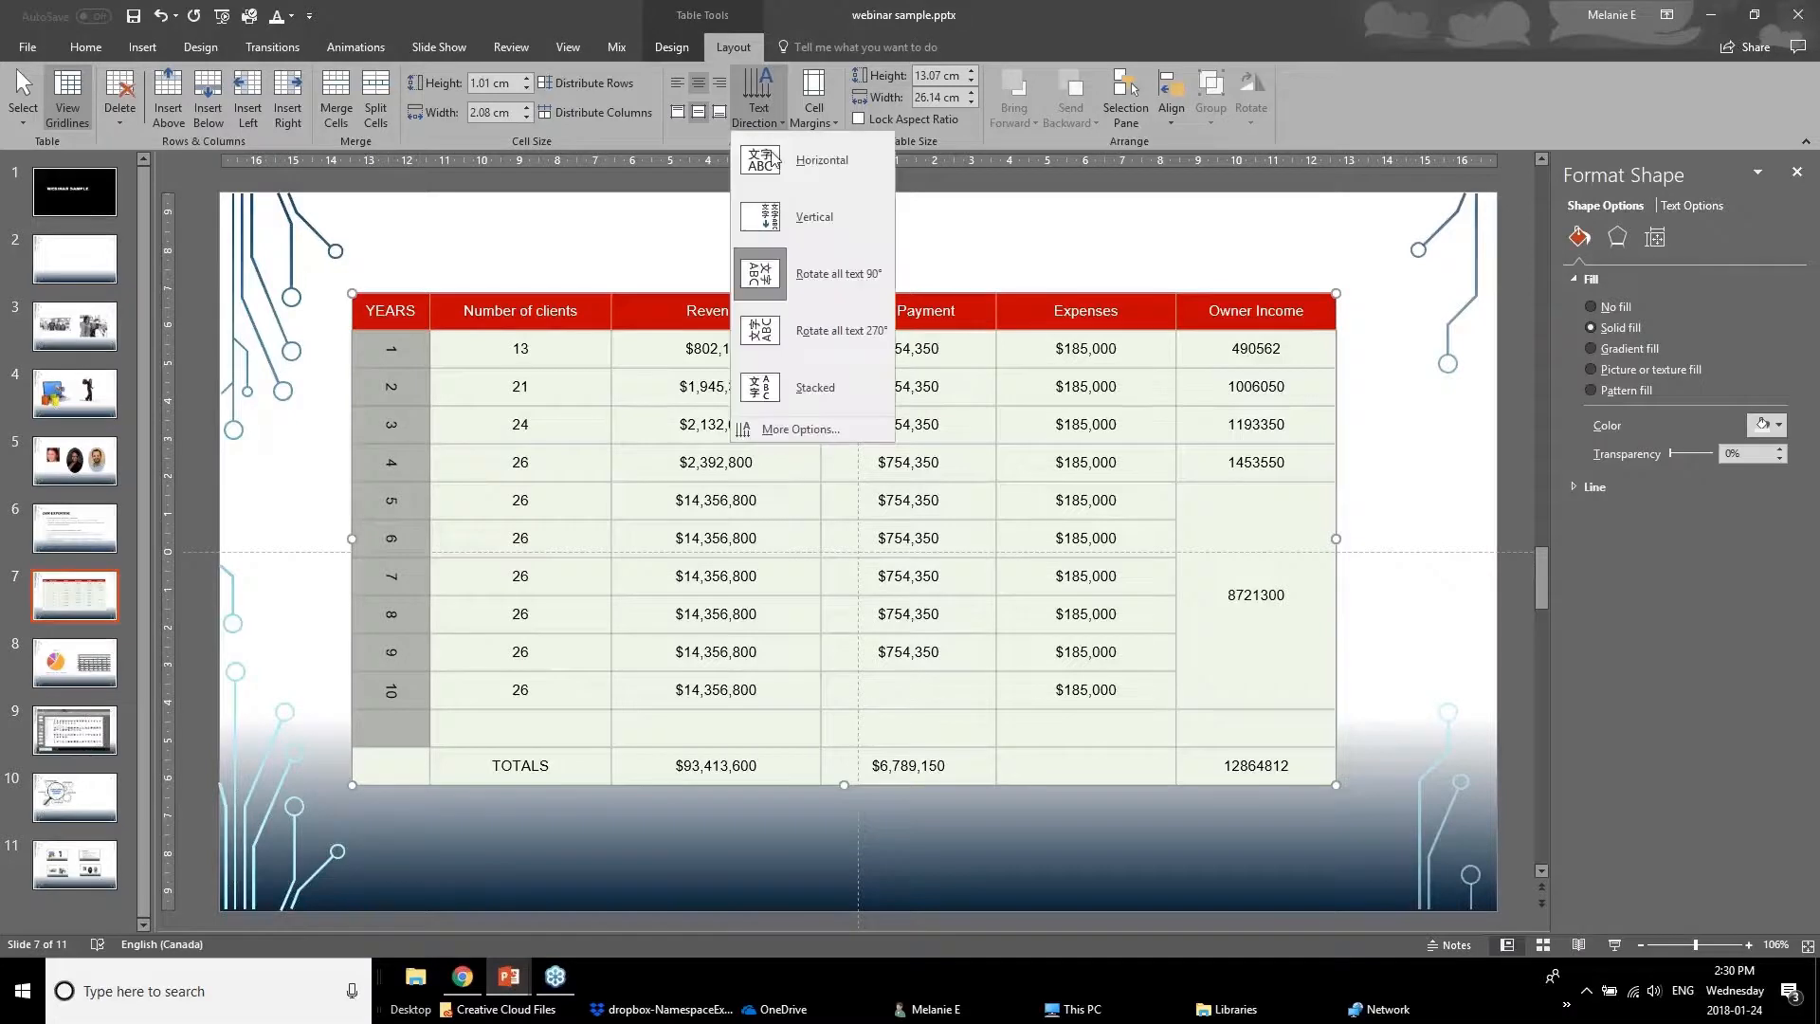
click(787, 178)
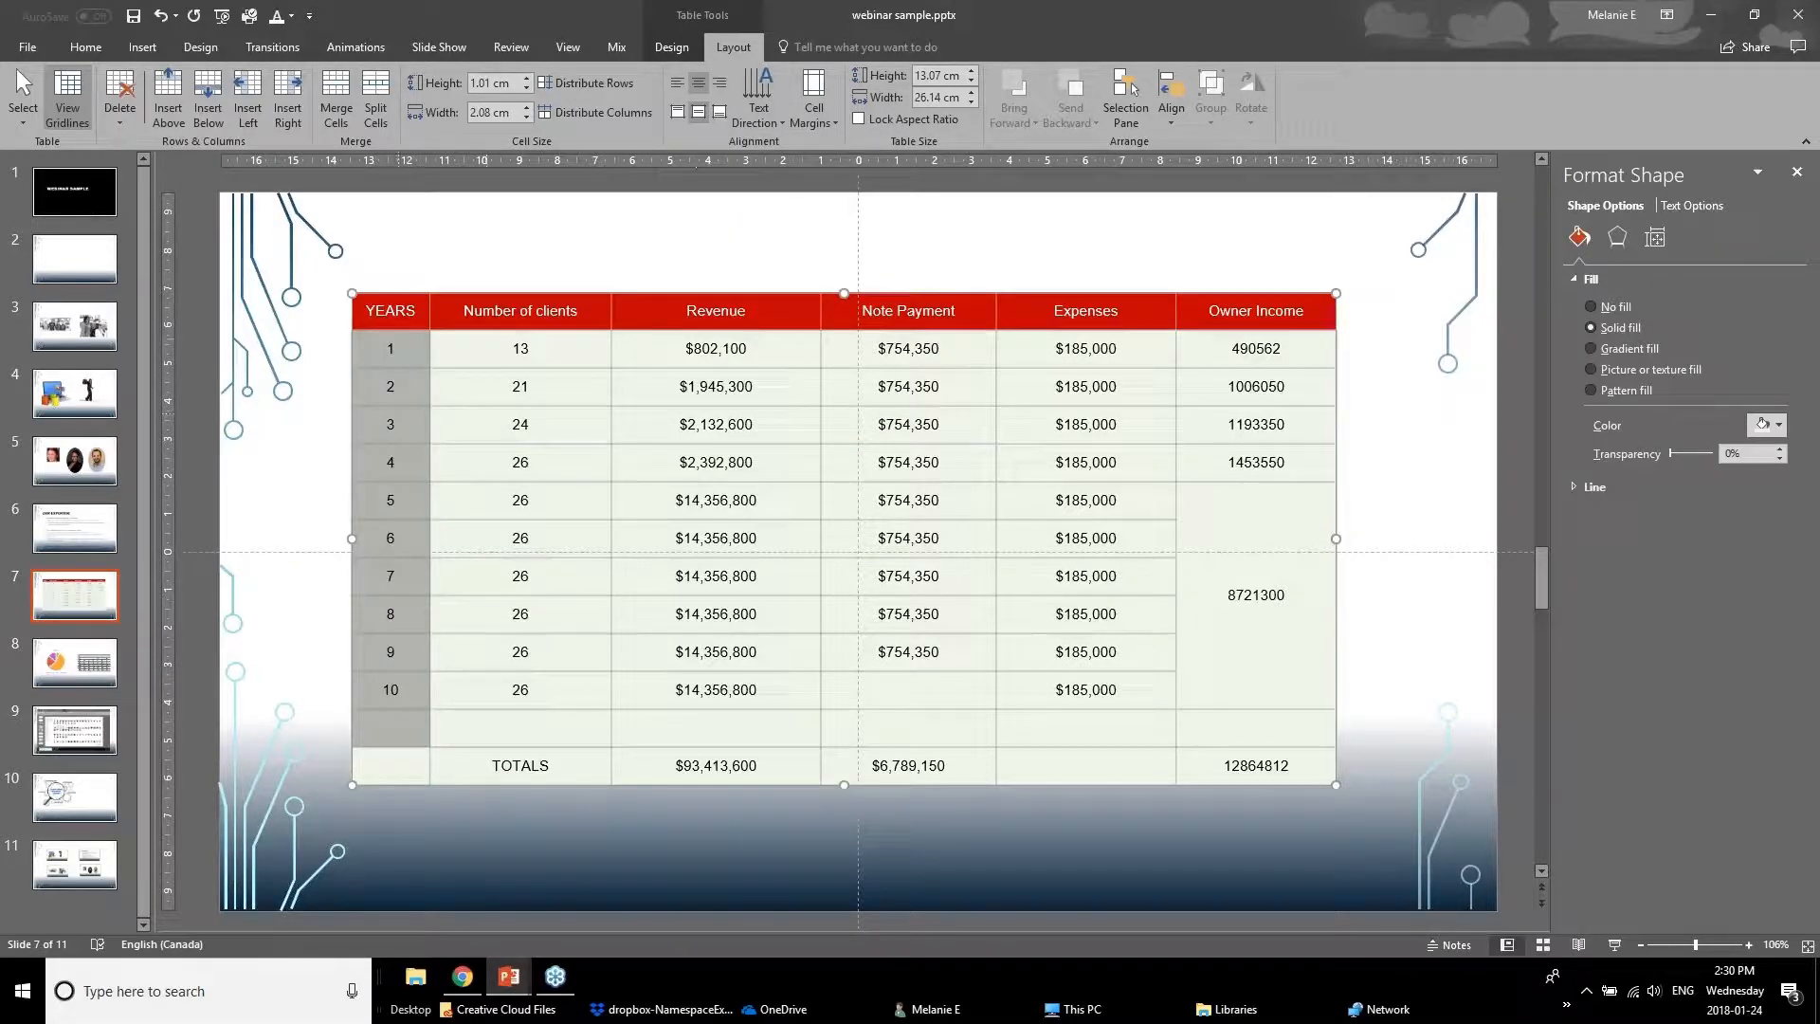
click(406, 328)
Set the cell margins of the whole table, including the header row, to Narrow
click(813, 112)
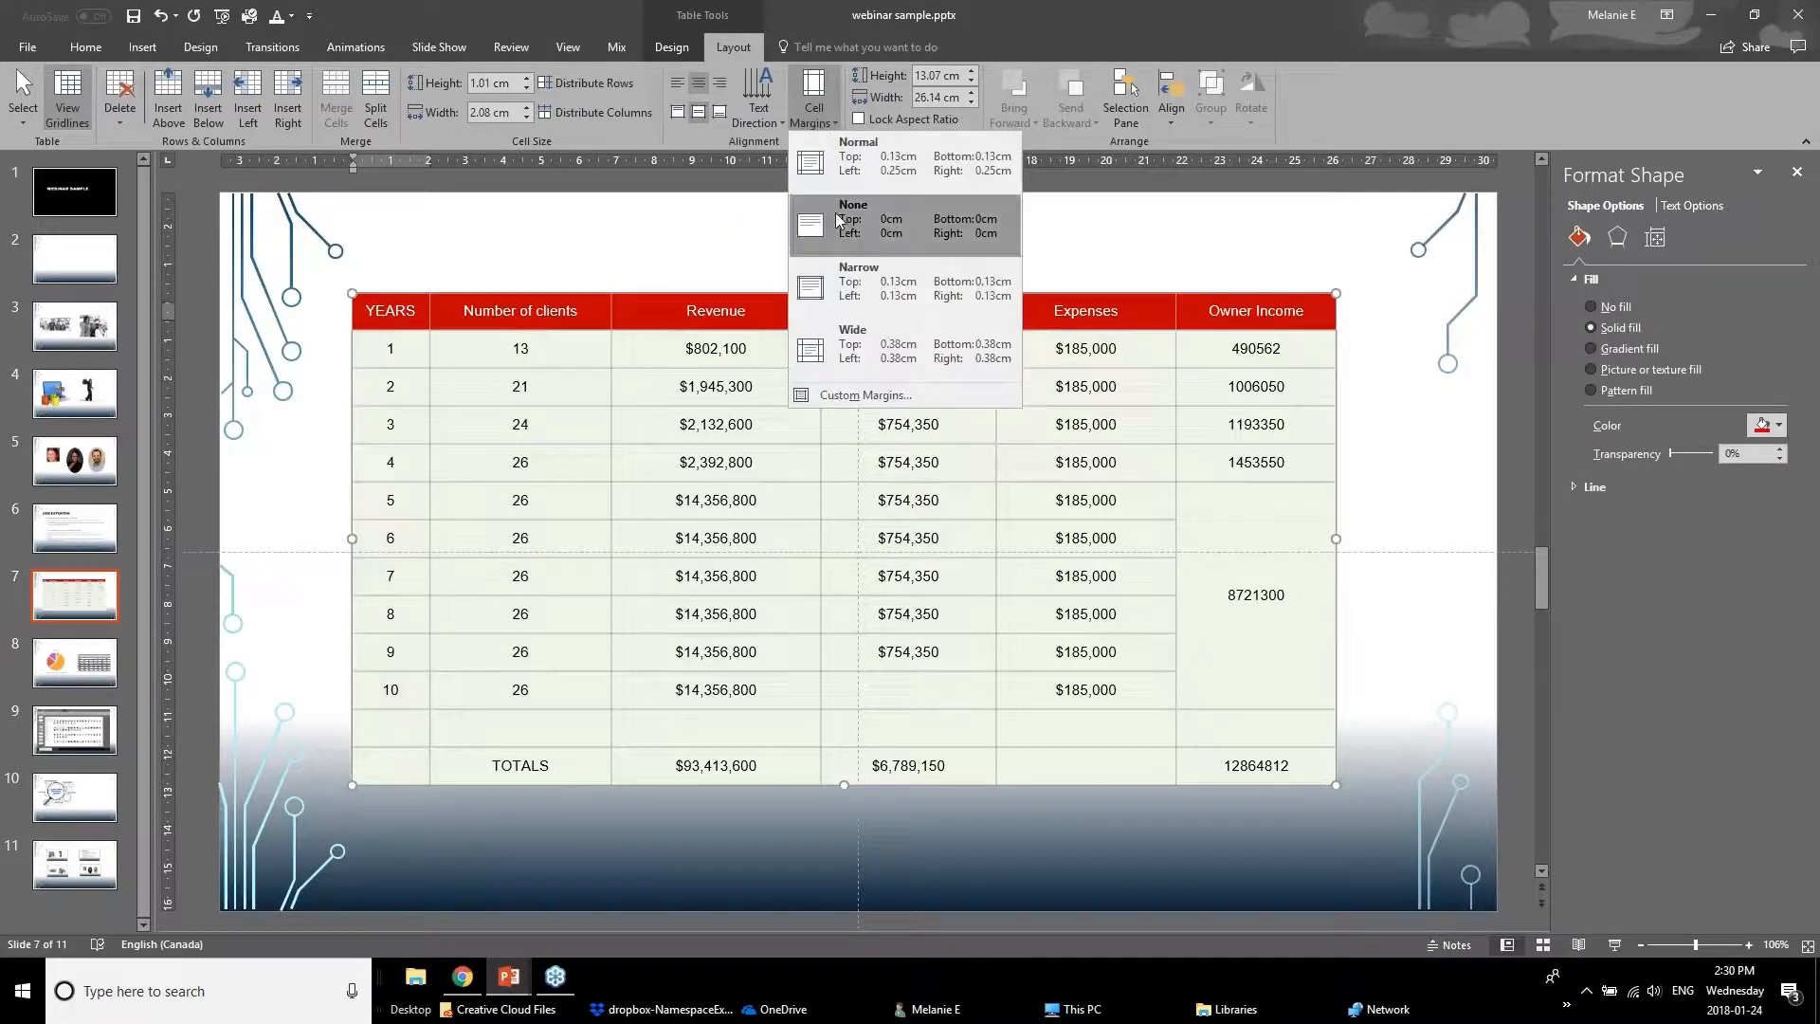
click(443, 390)
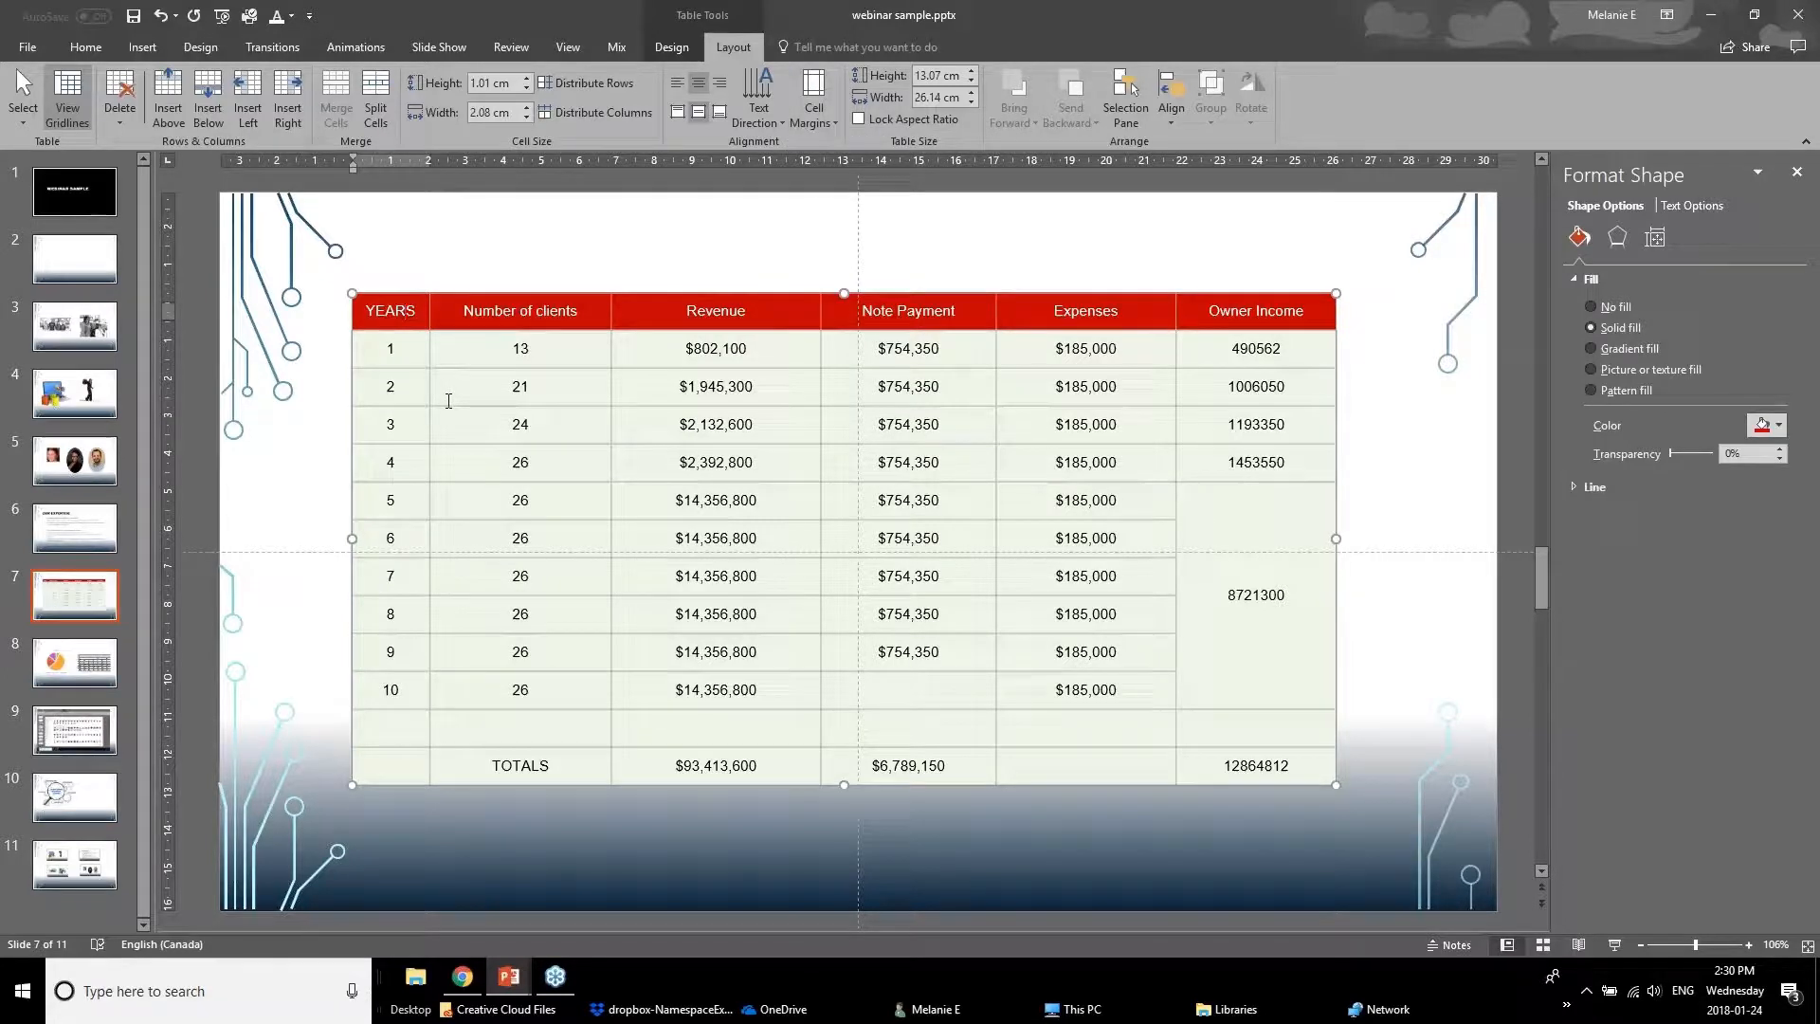
click(510, 351)
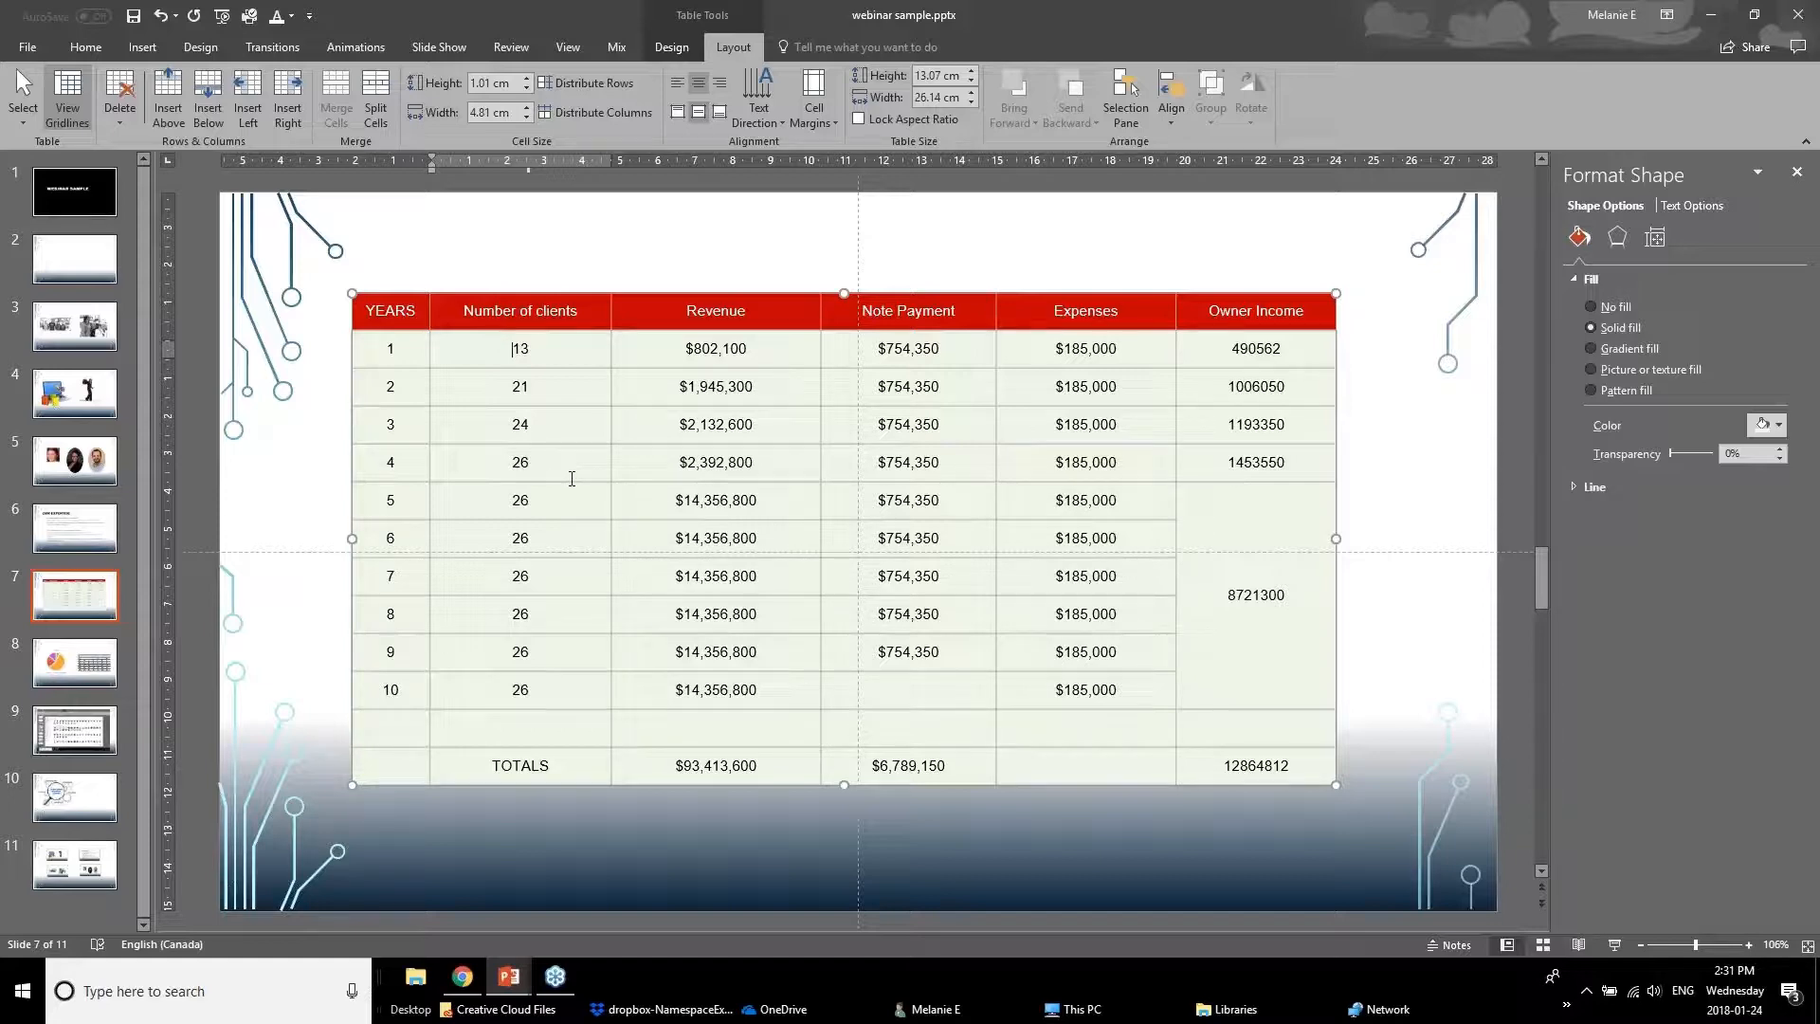
drag(423, 322, 1292, 756)
click(798, 125)
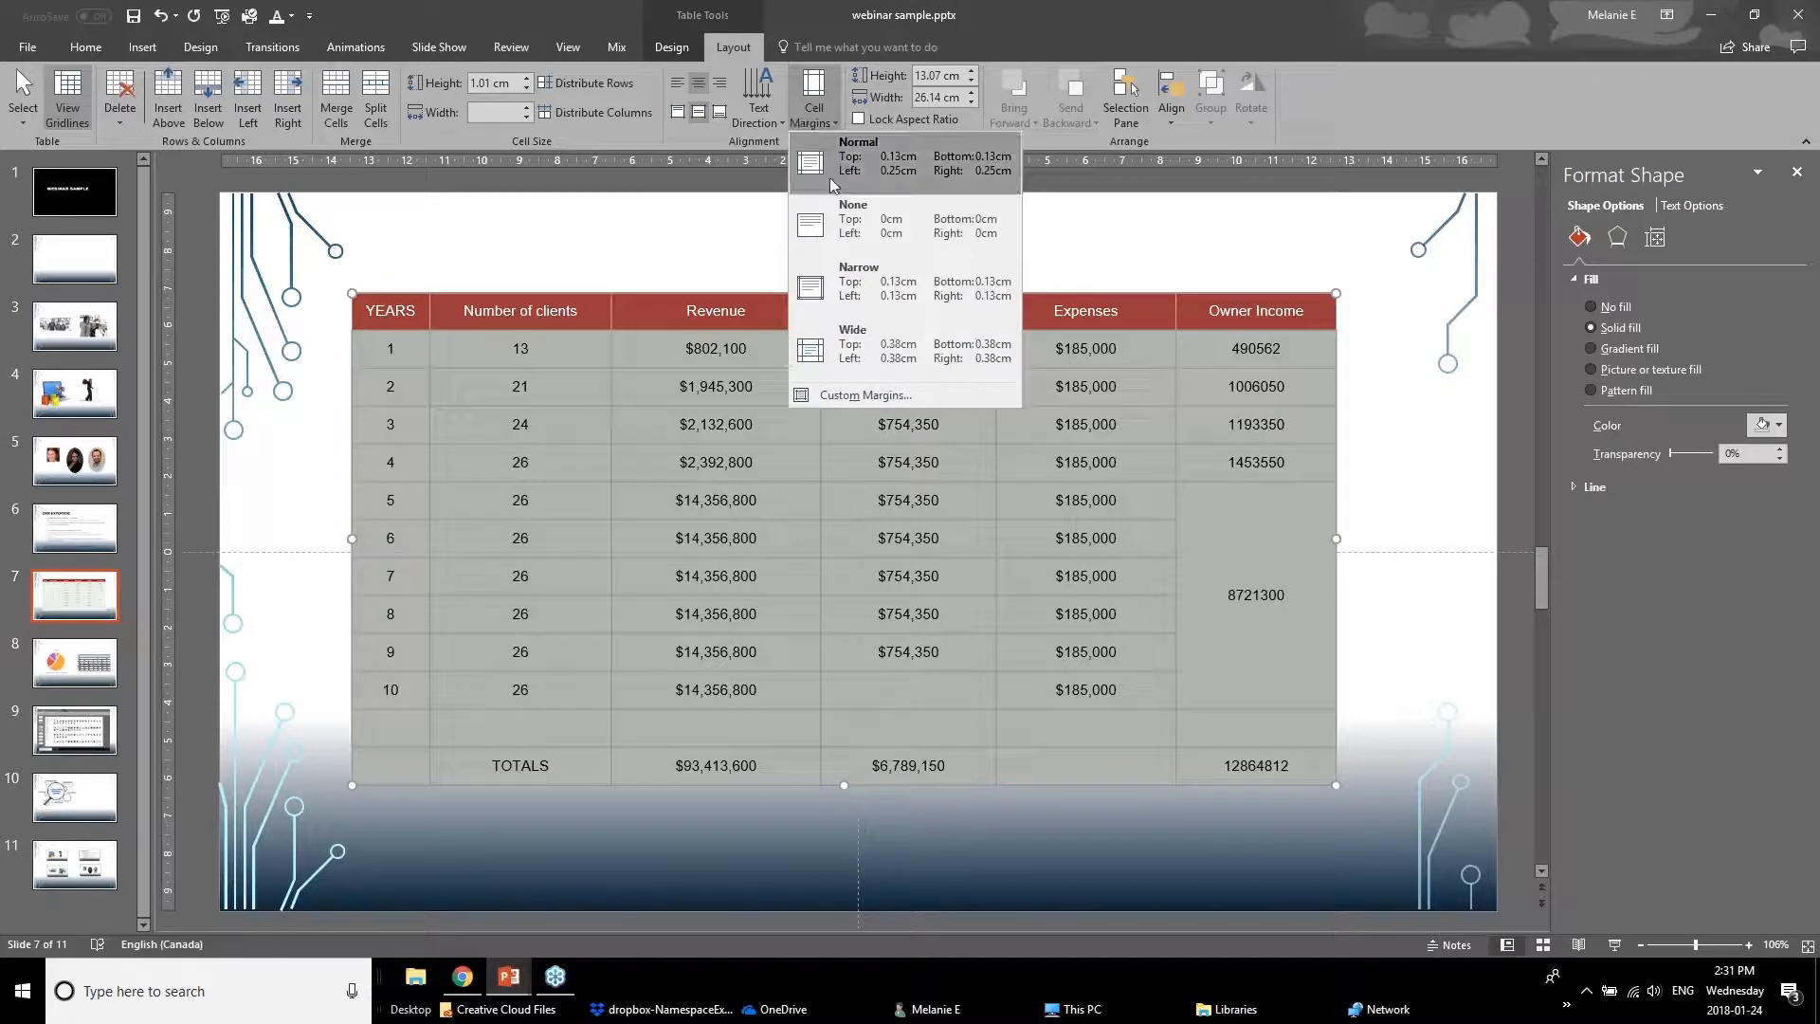
click(877, 316)
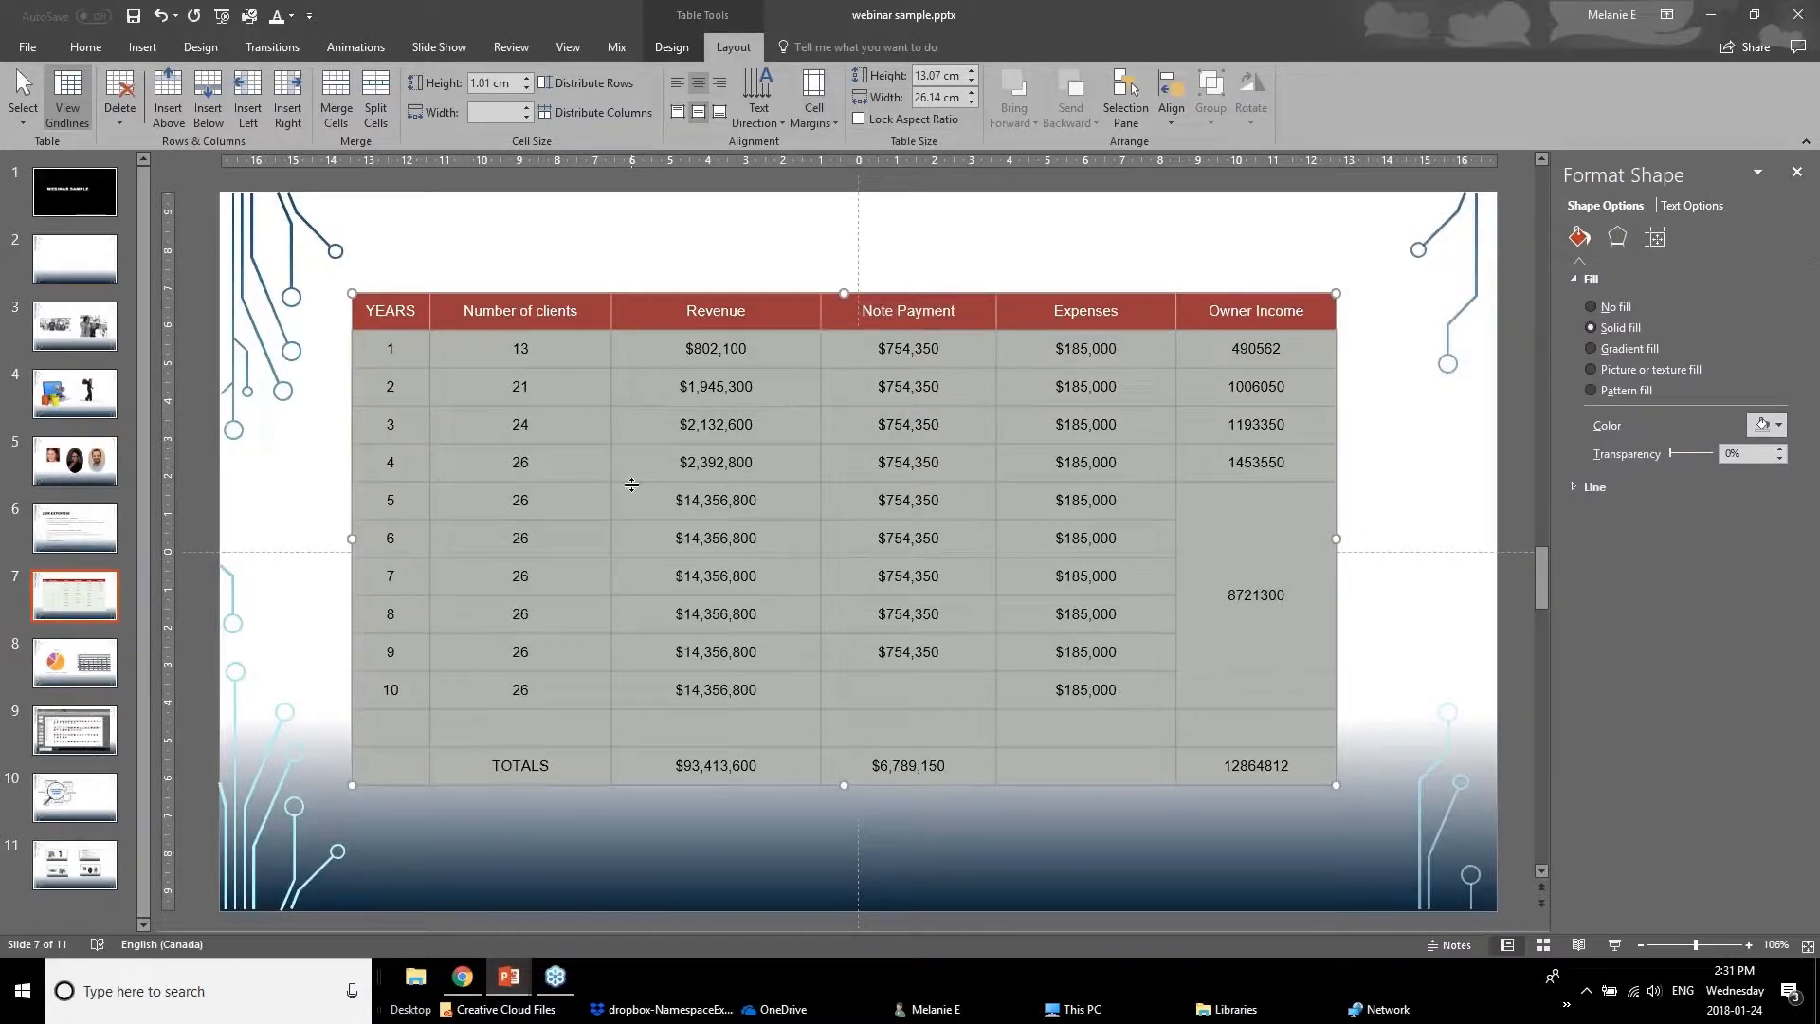
click(737, 348)
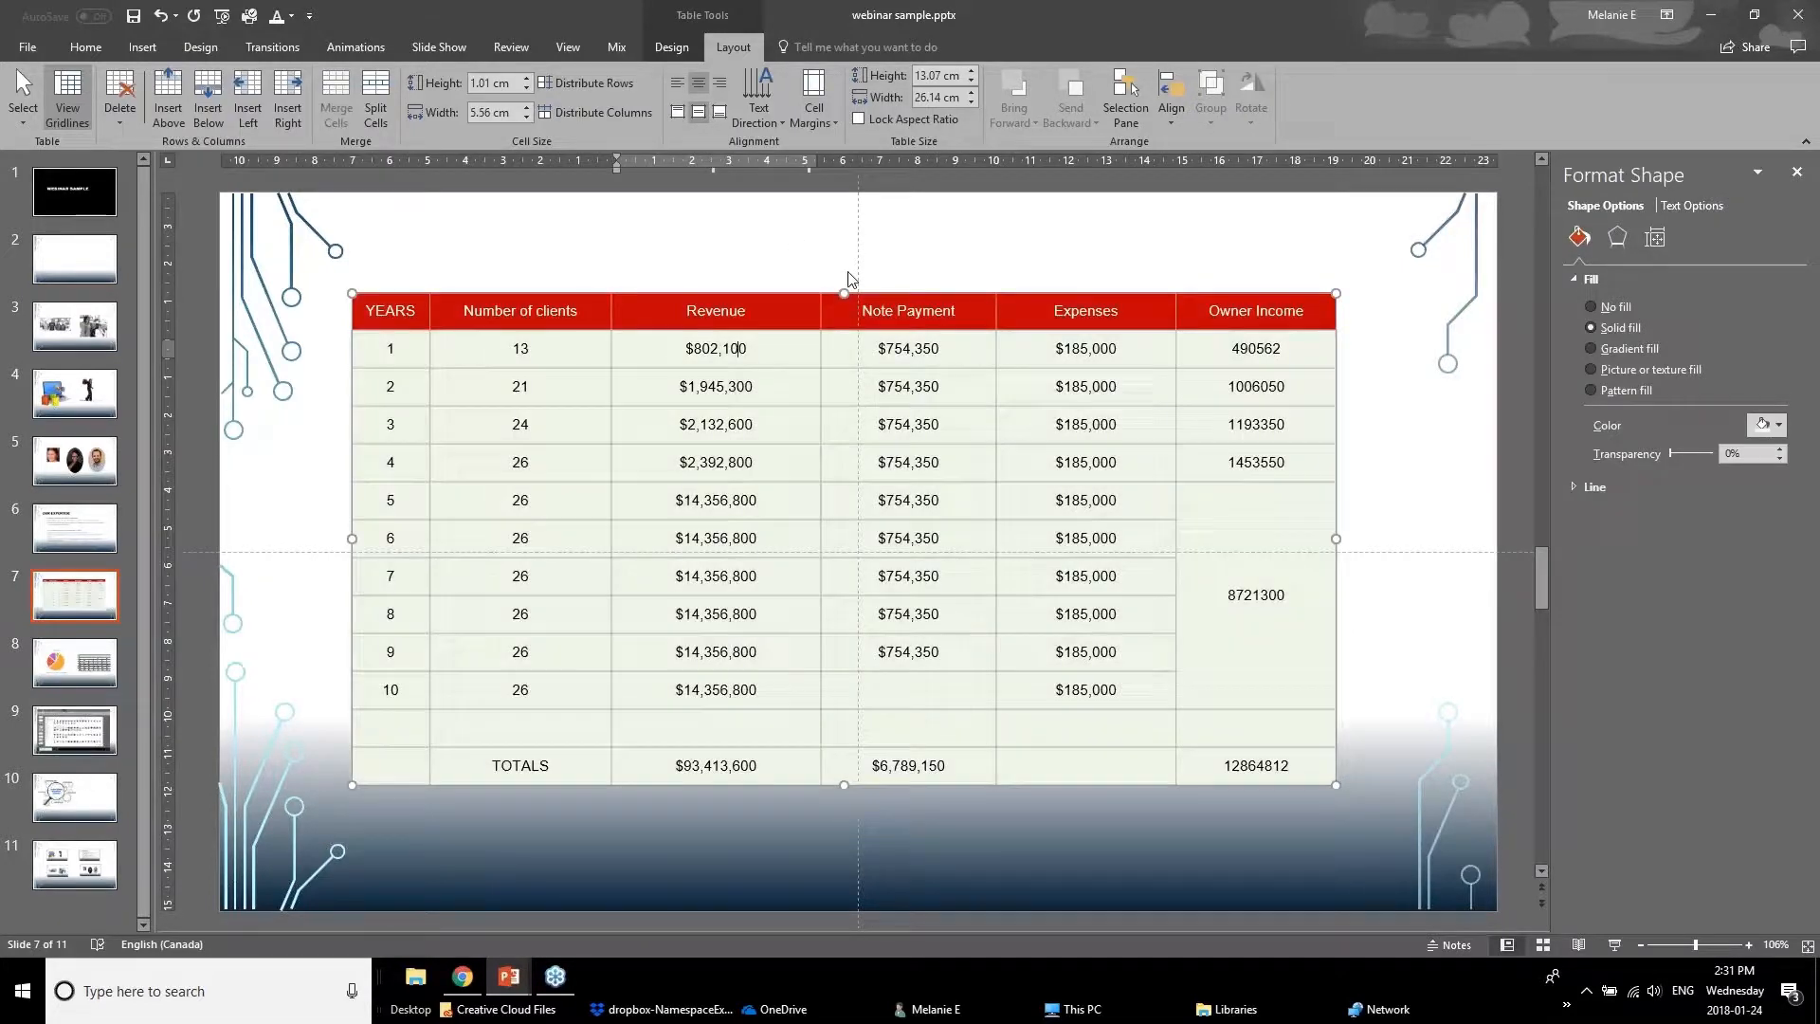
Examine the text box alignment, direction and margin settings in the table's shape formatting options
click(745, 294)
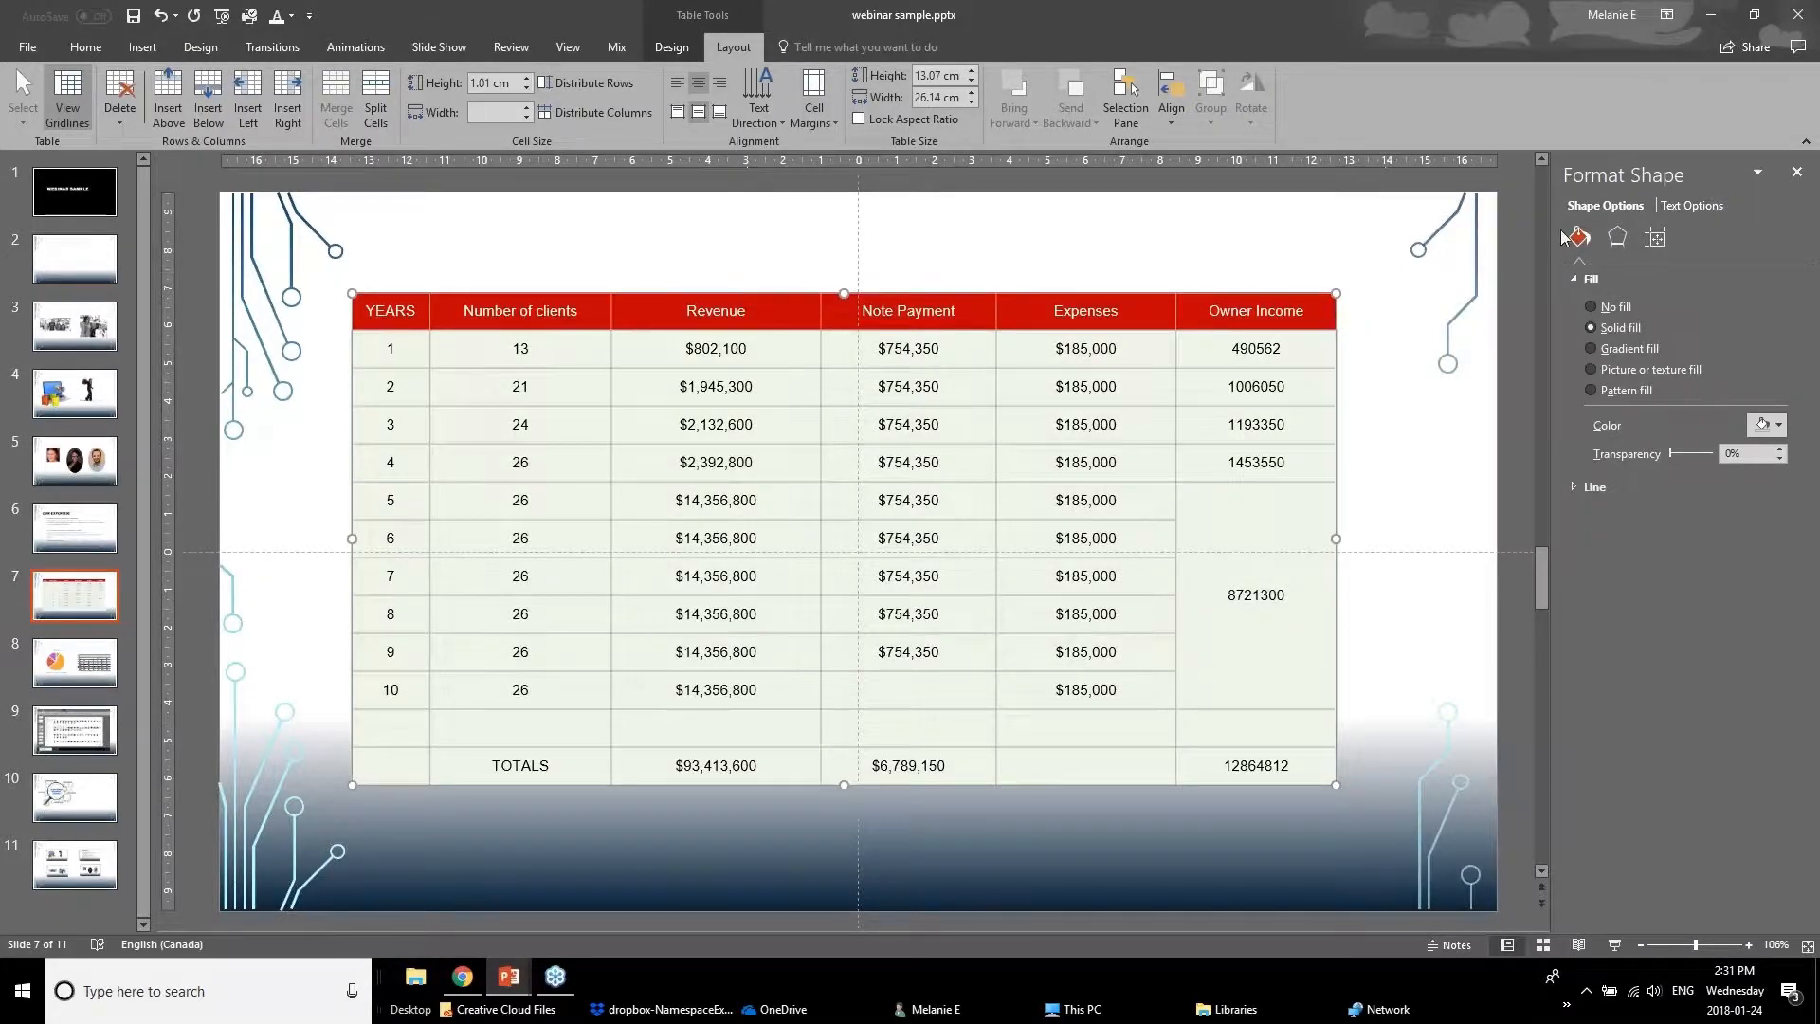
right_click(1229, 295)
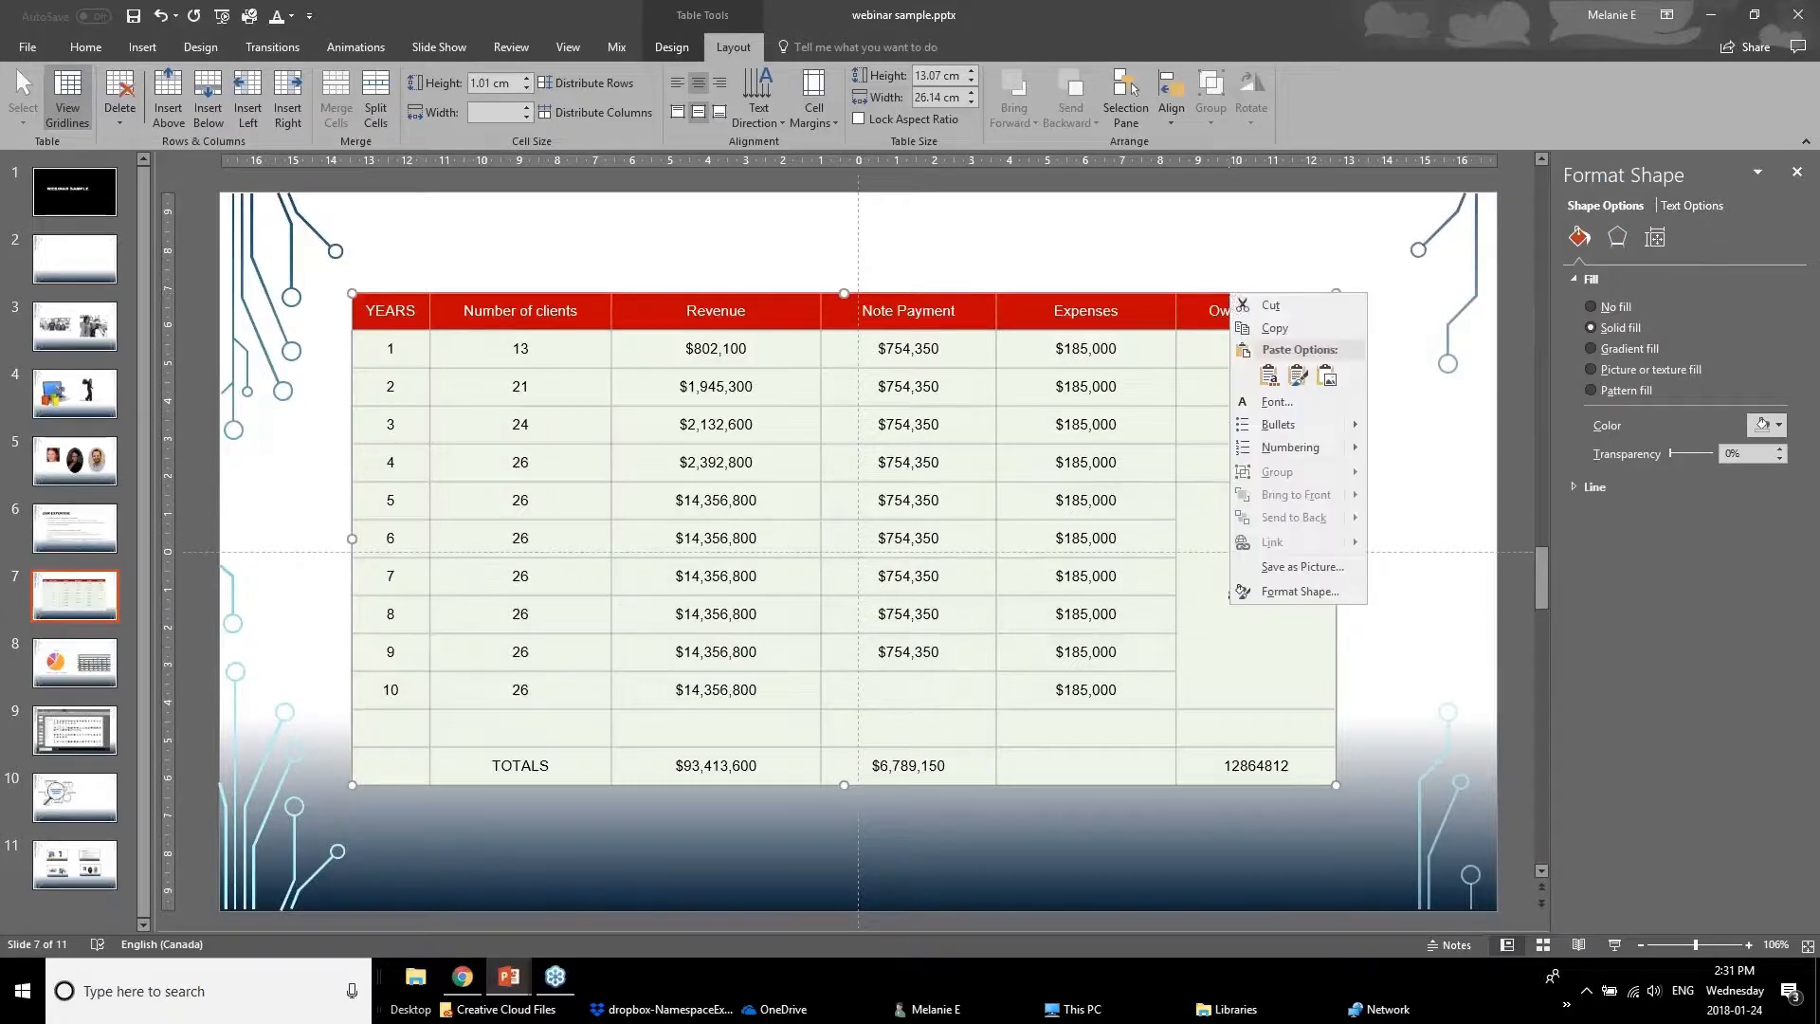
click(1270, 591)
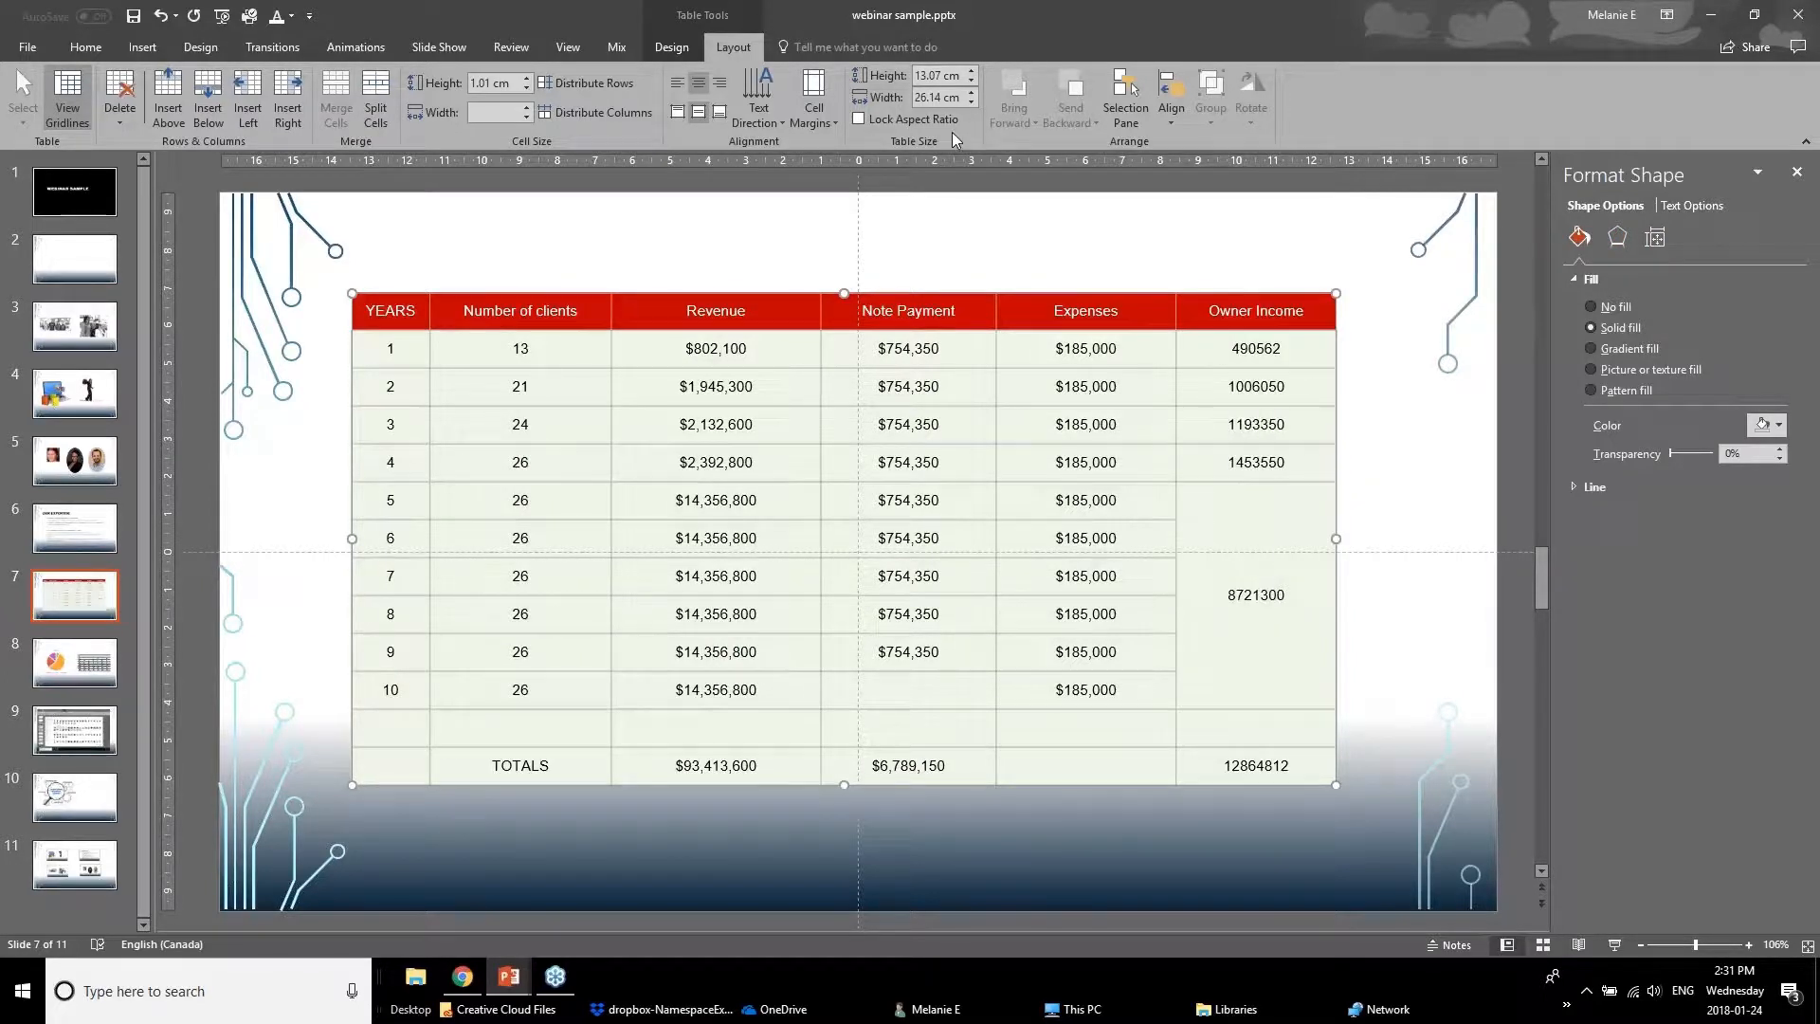
click(1681, 206)
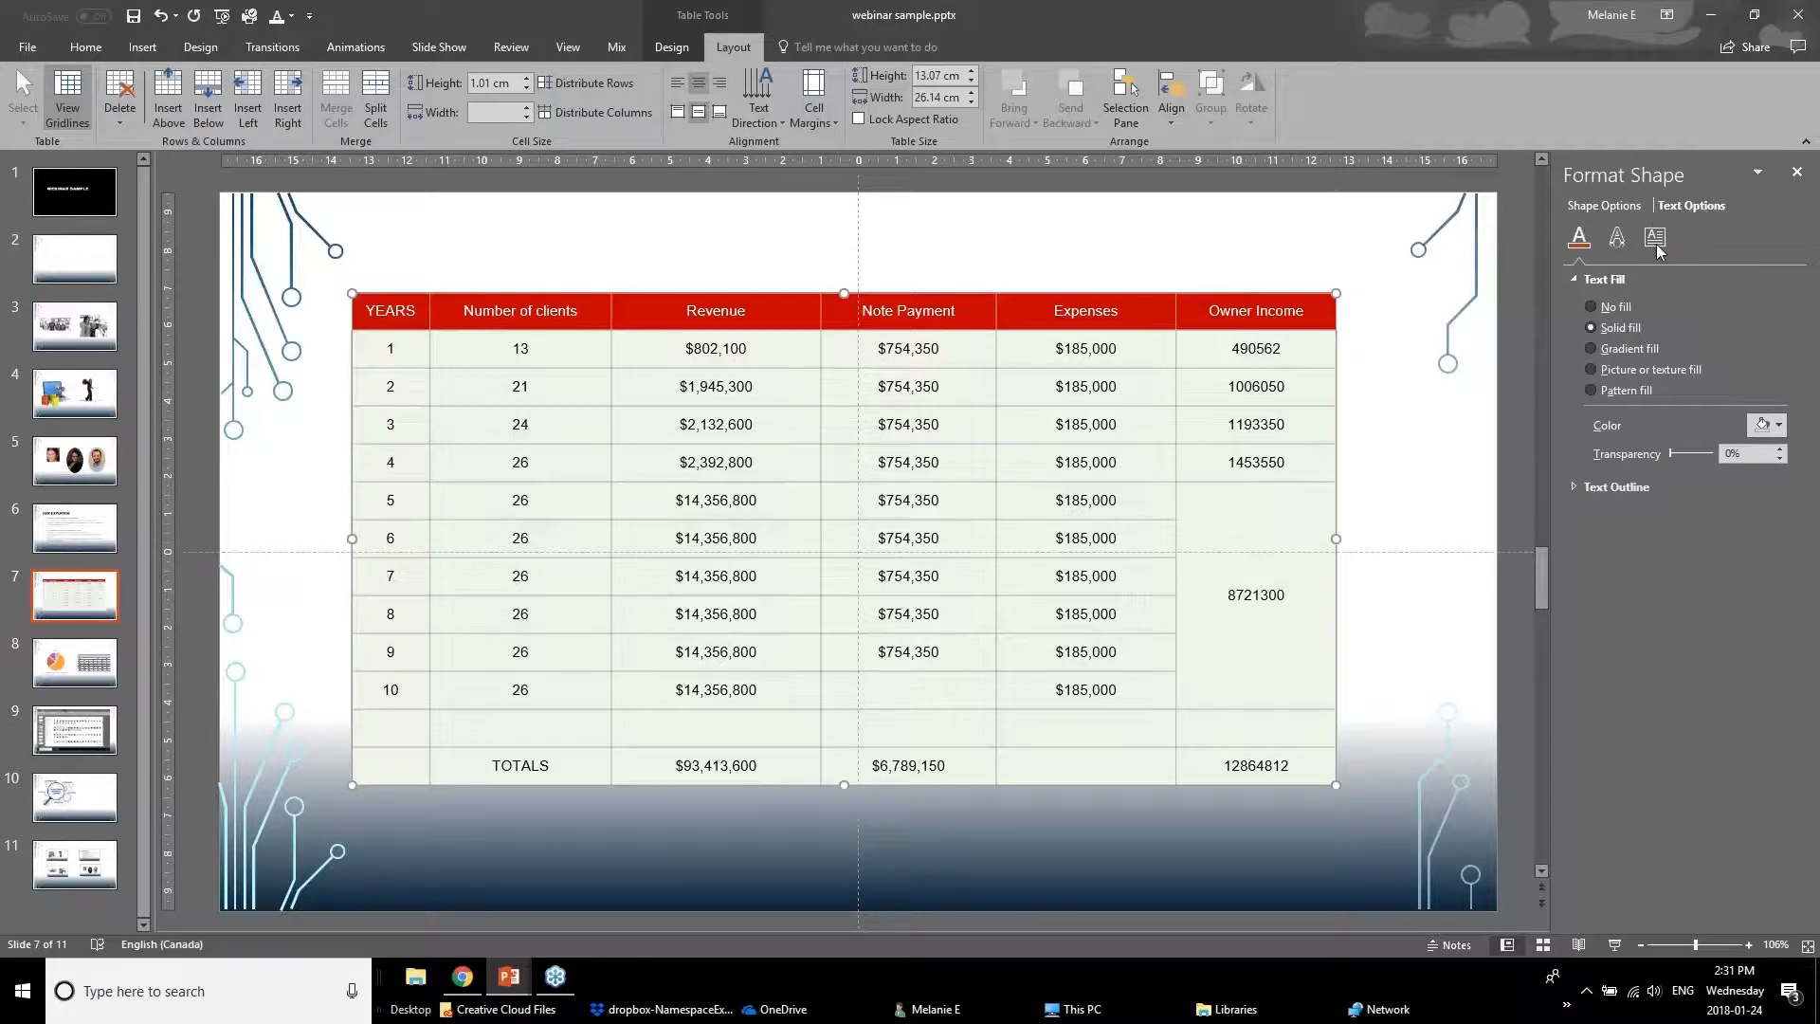
click(1654, 238)
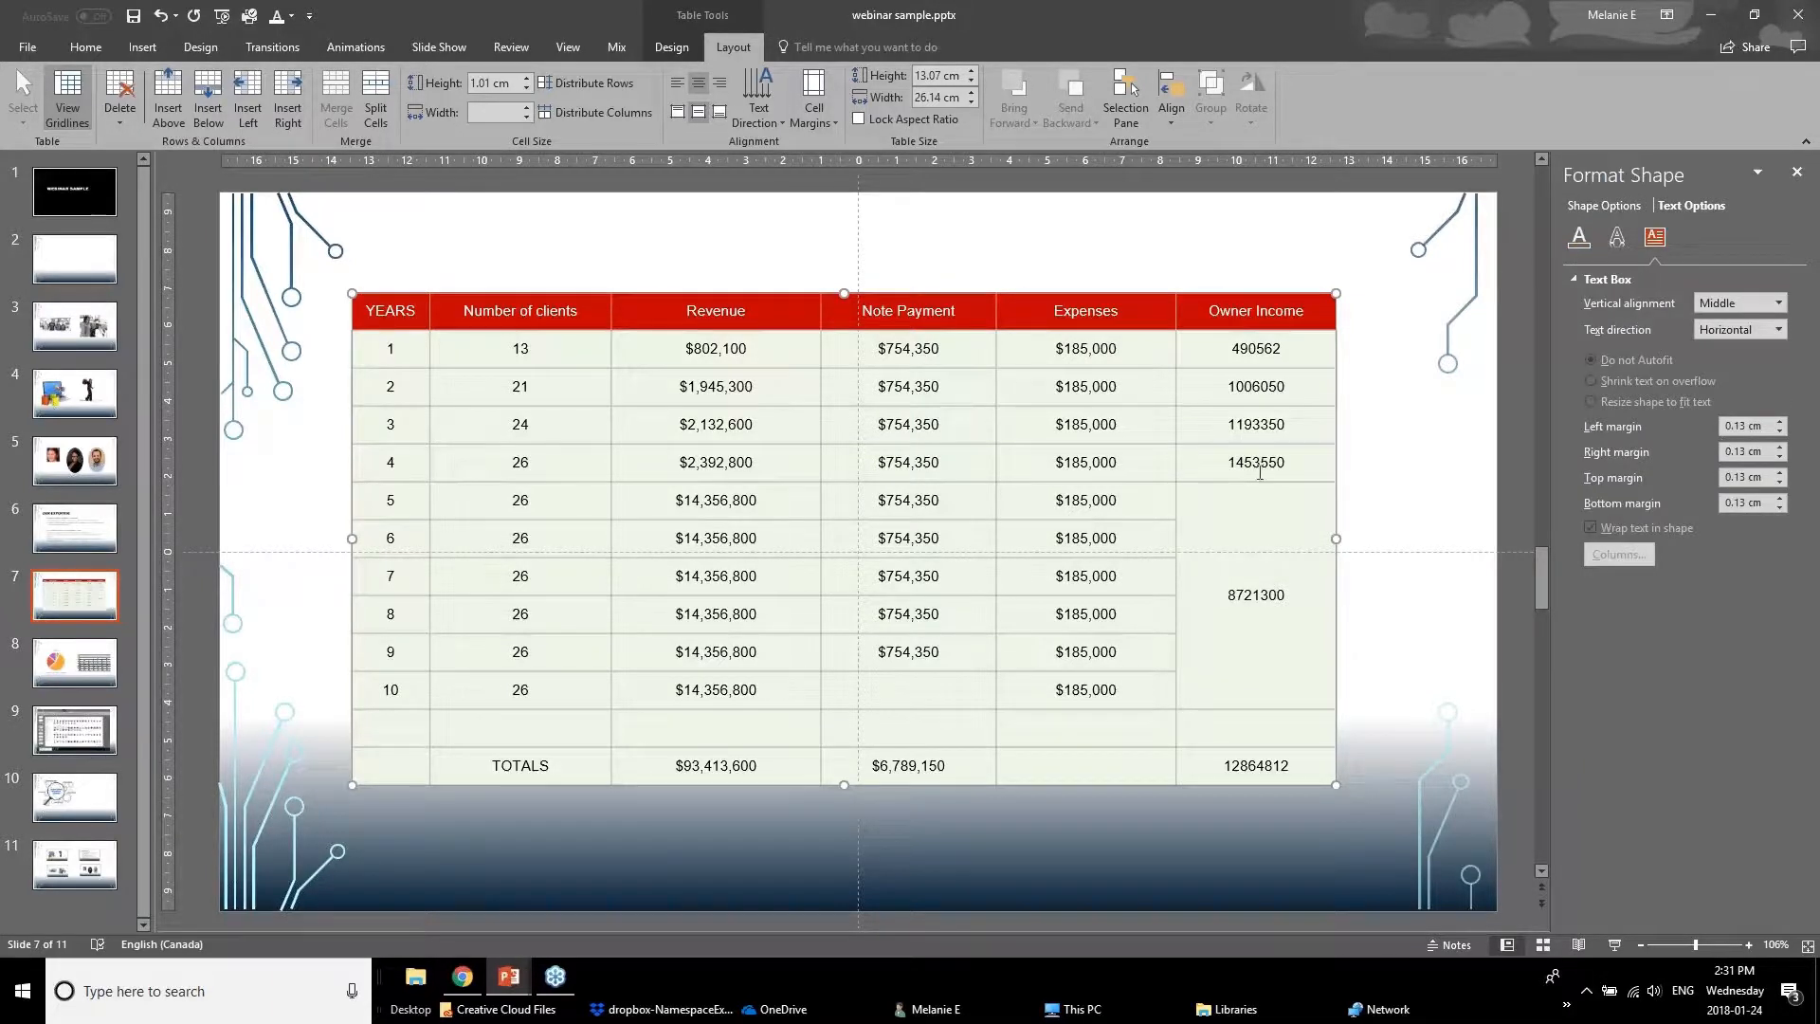
click(1015, 396)
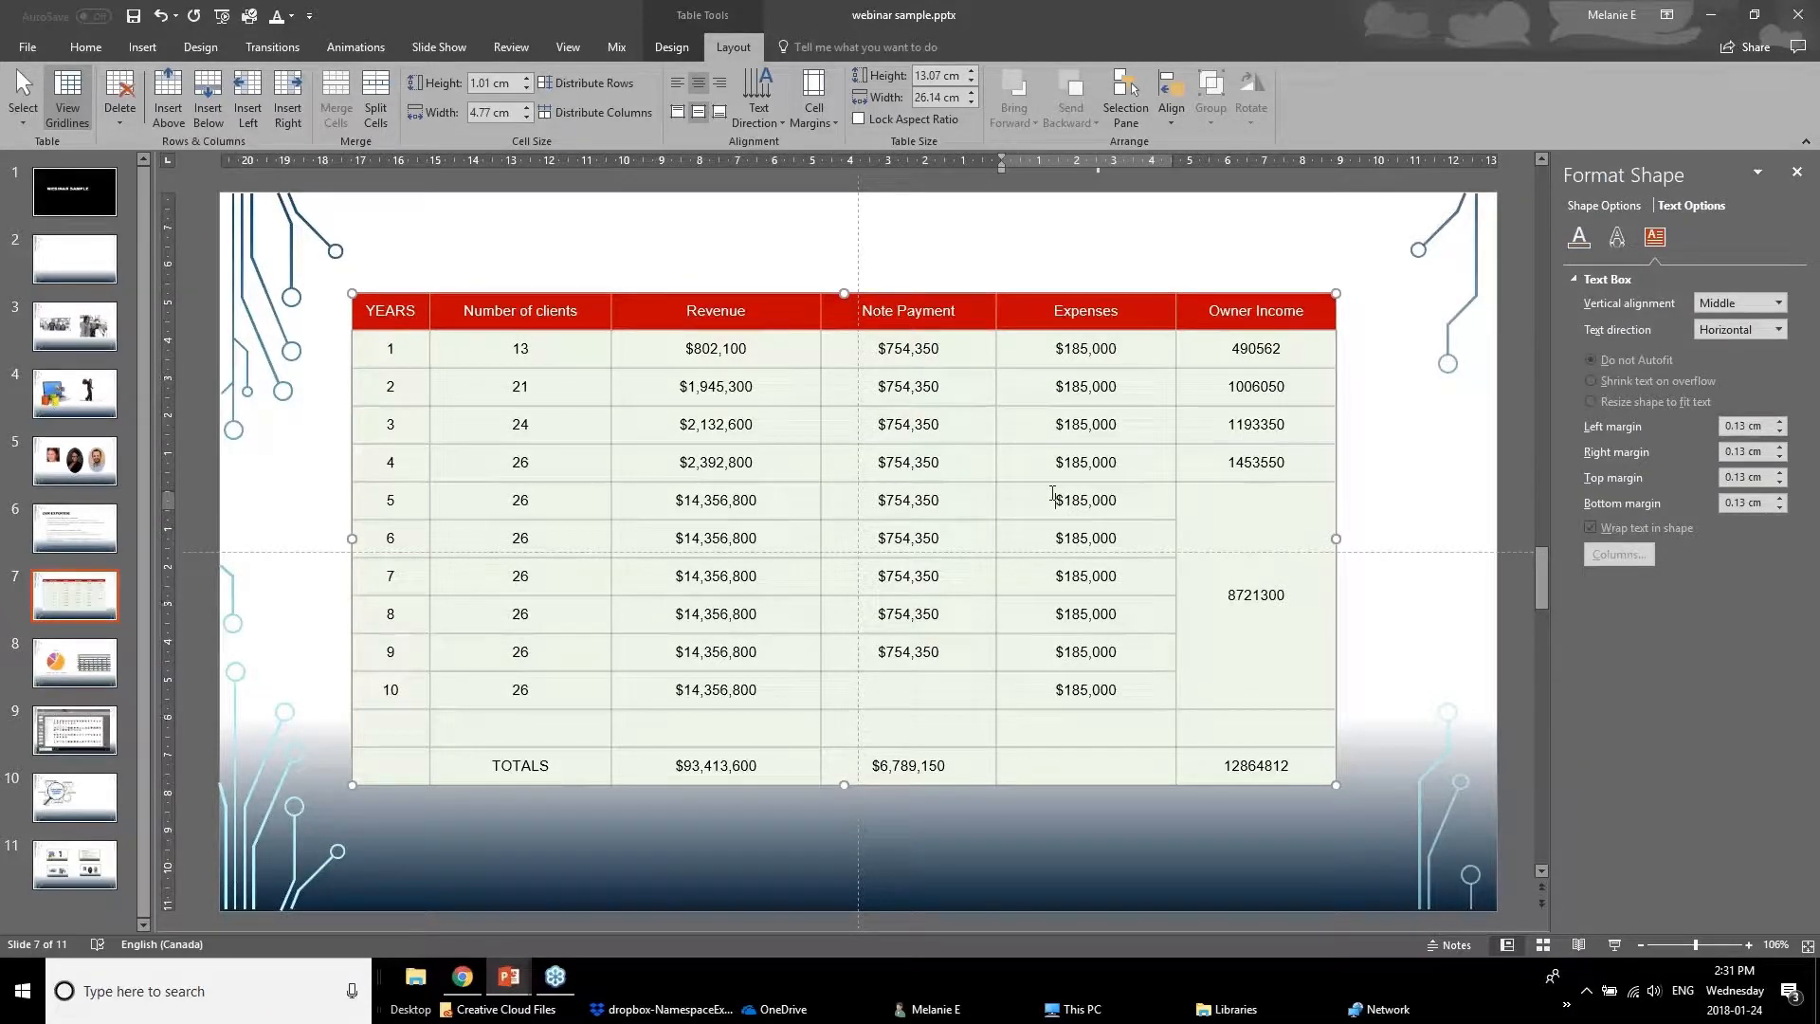
Select the merged Owner Income cell, and the table's whole TOTALS row
drag(1208, 521, 1228, 680)
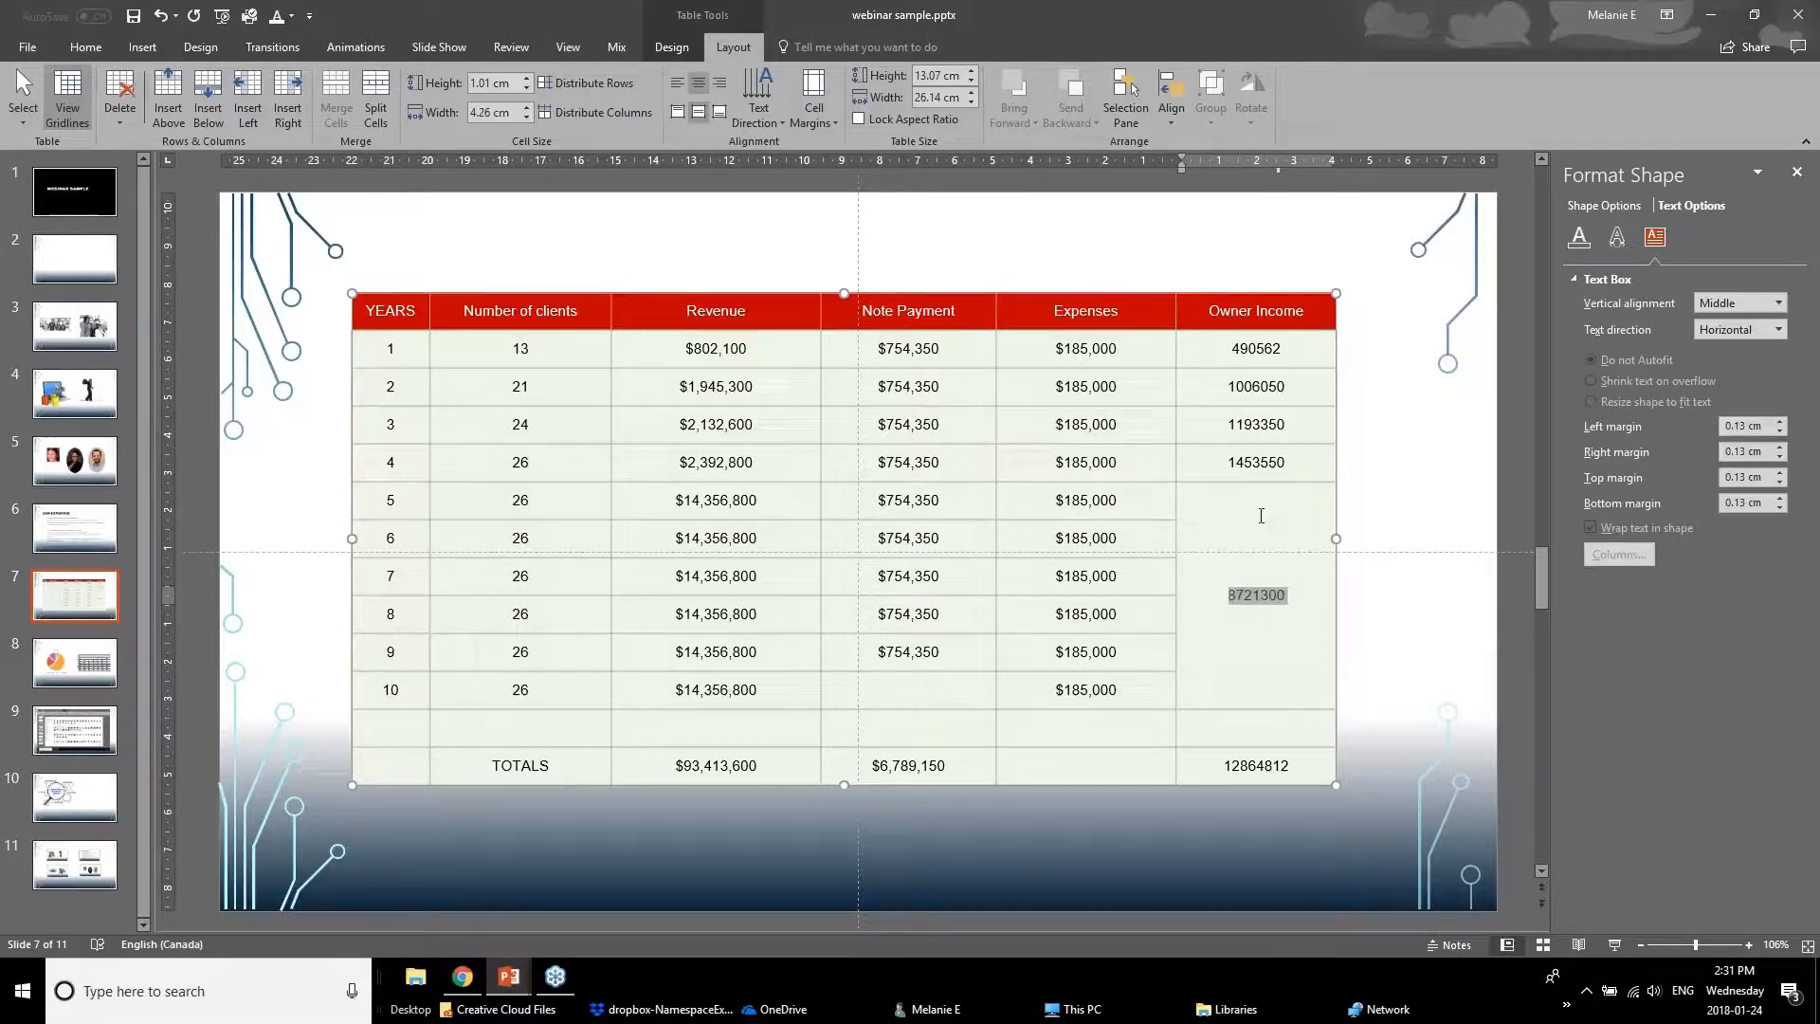
click(1259, 691)
drag(1273, 773, 410, 772)
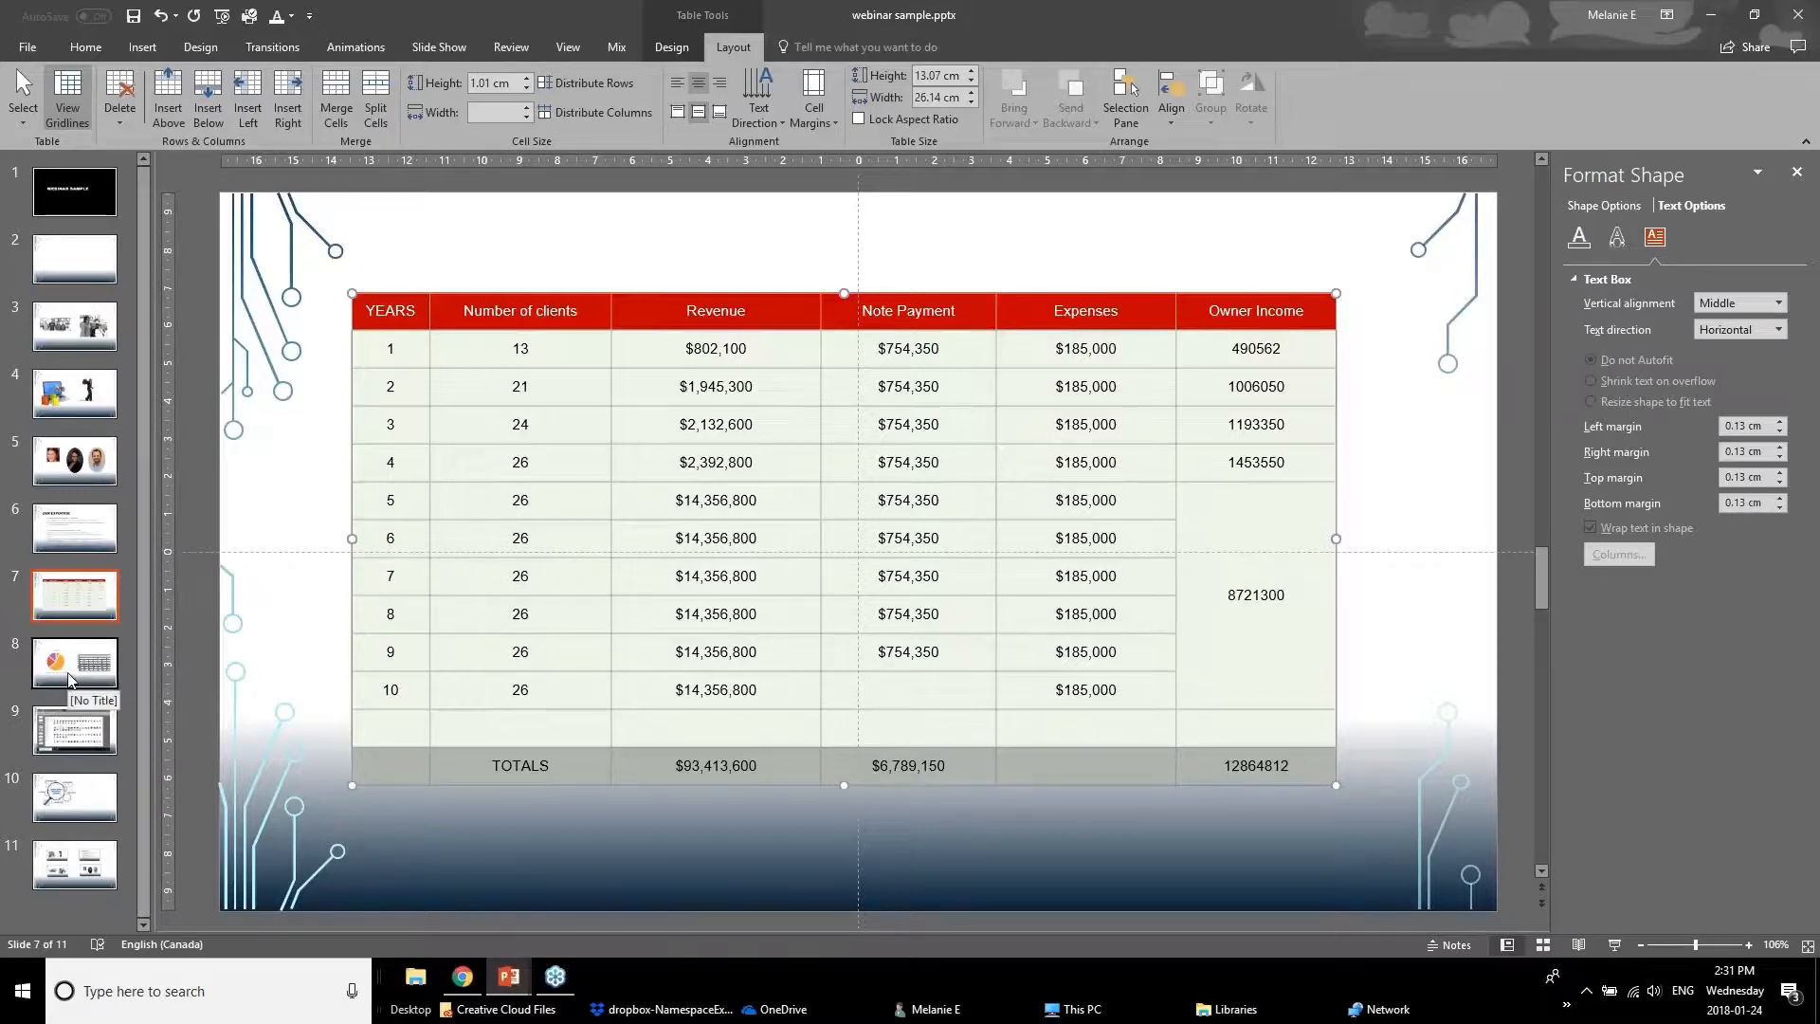
Switch to the Powerpoint Webinar January 2018 v1 presentation and show its Better Looking Graphs slide
click(511, 976)
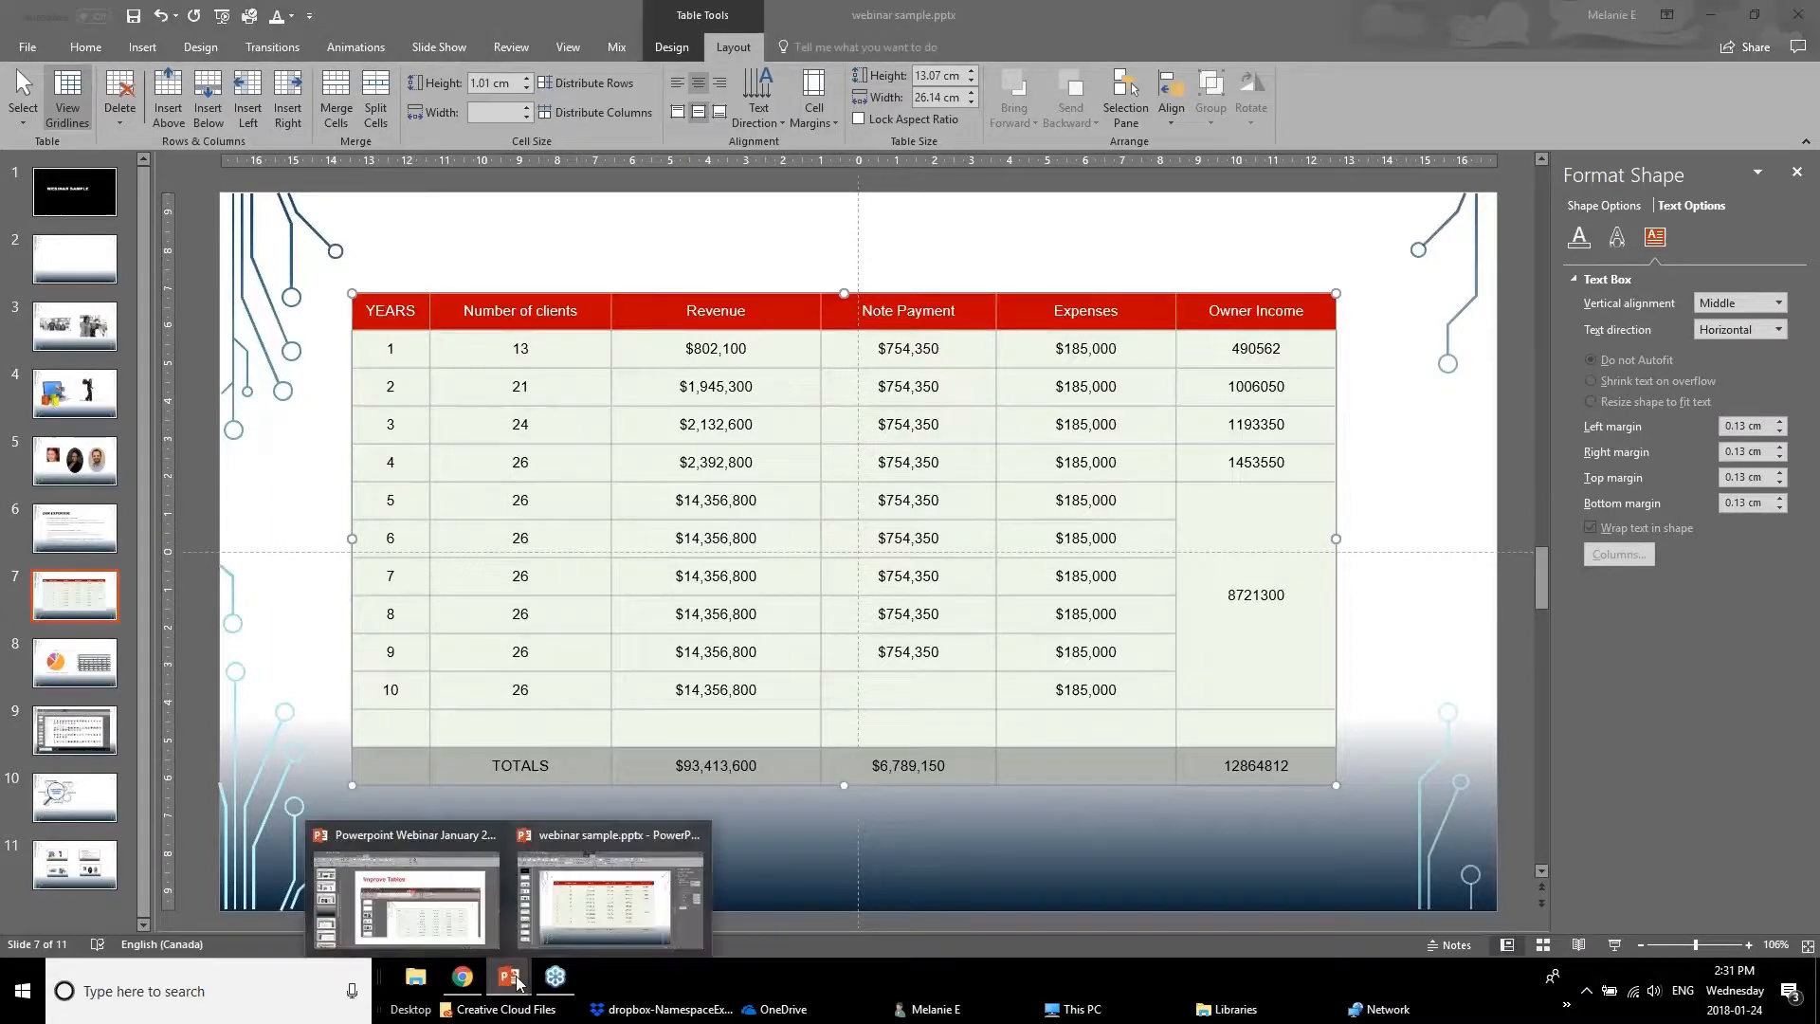
click(413, 899)
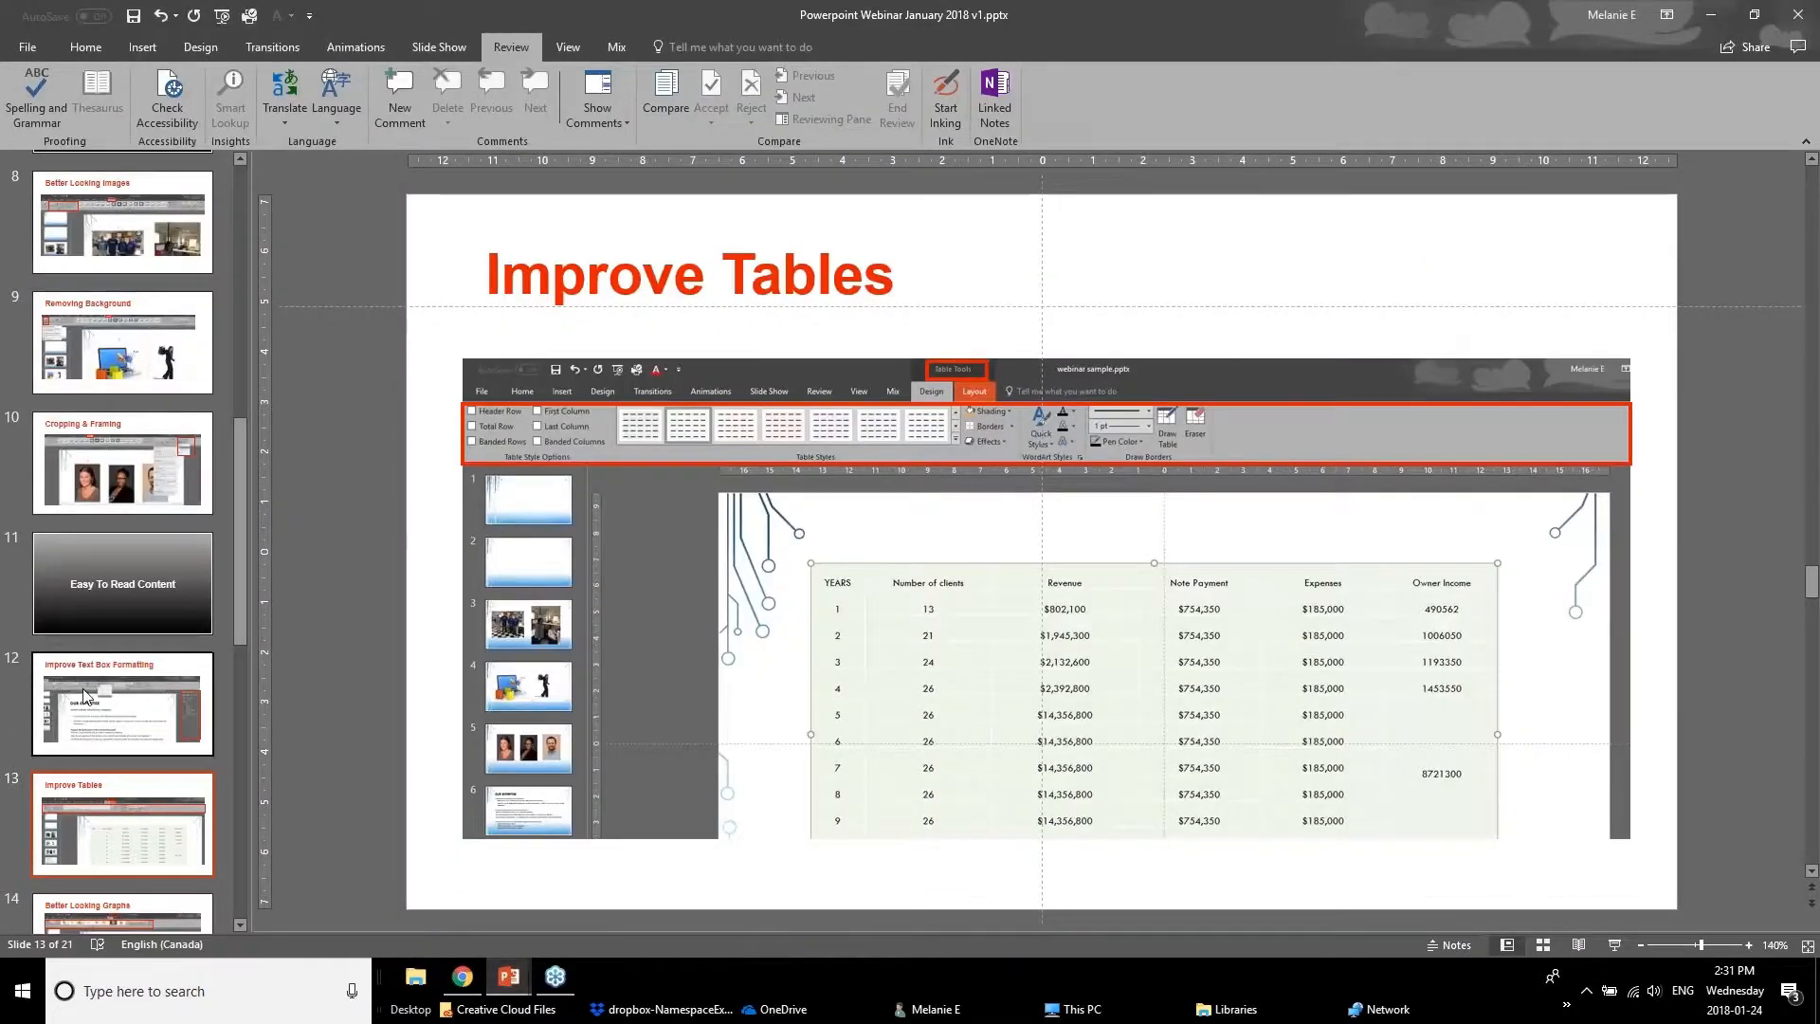
scroll(86, 697, down, 1)
click(95, 853)
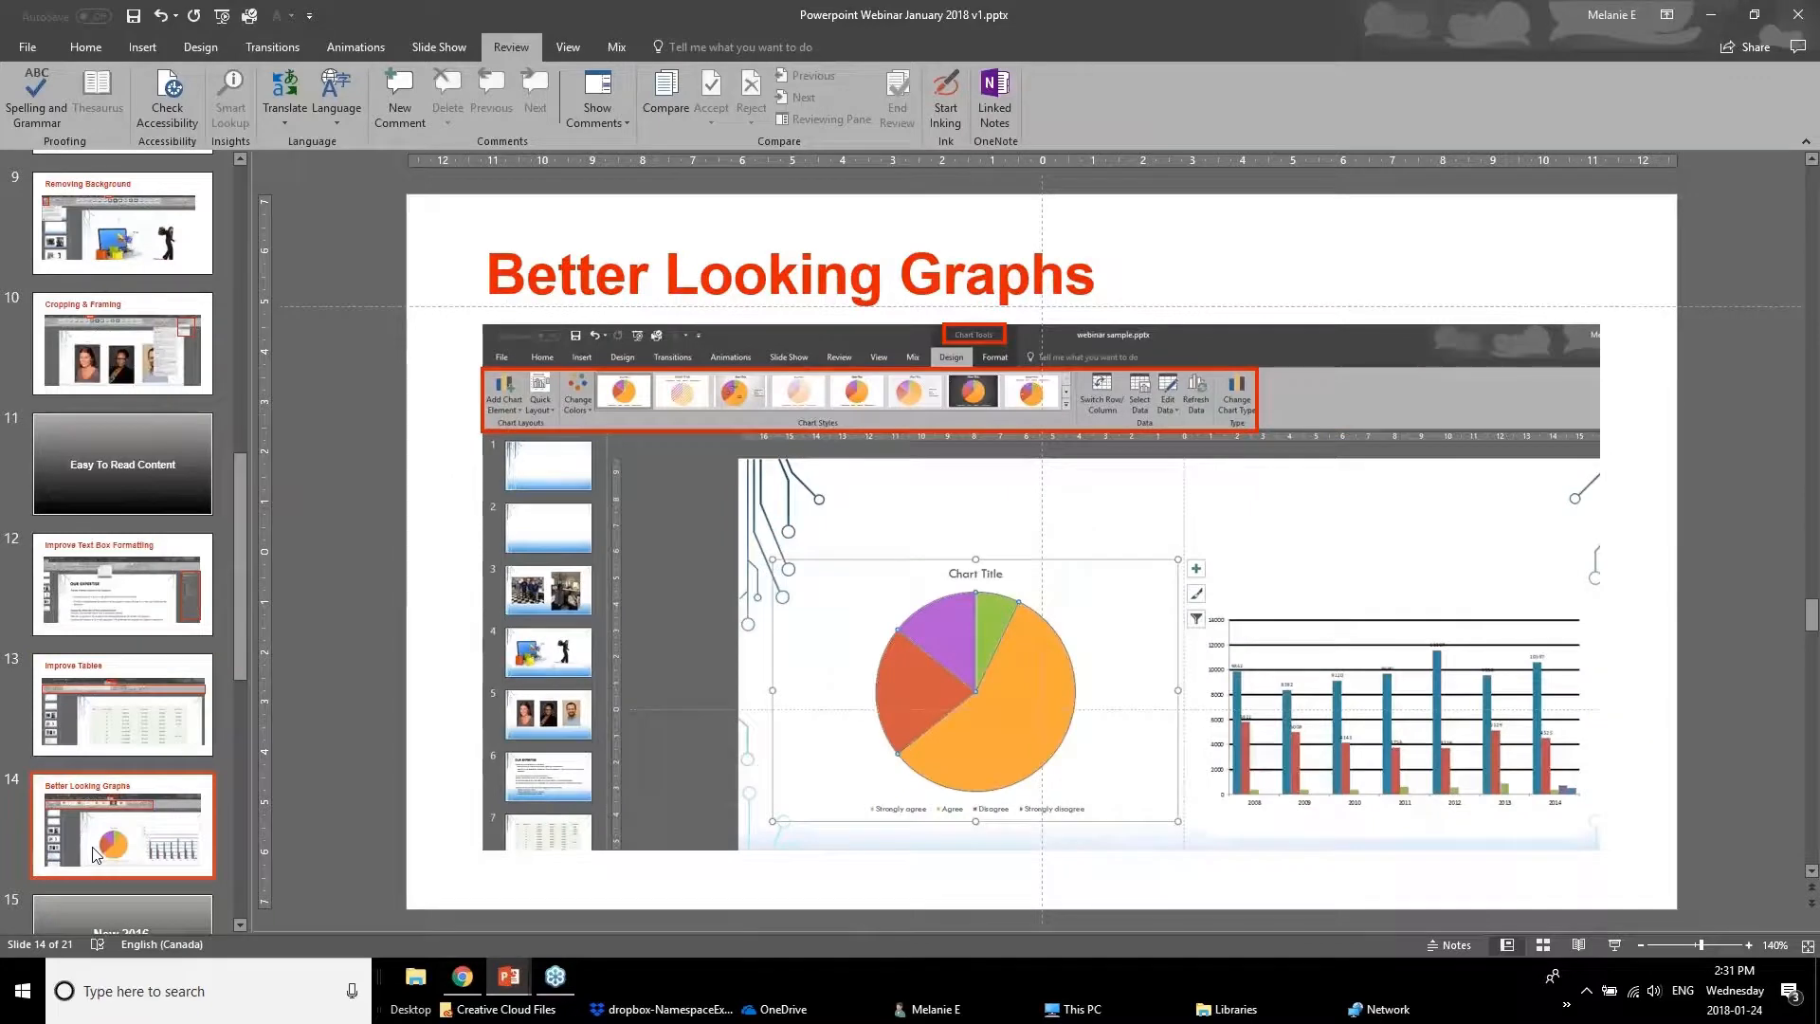
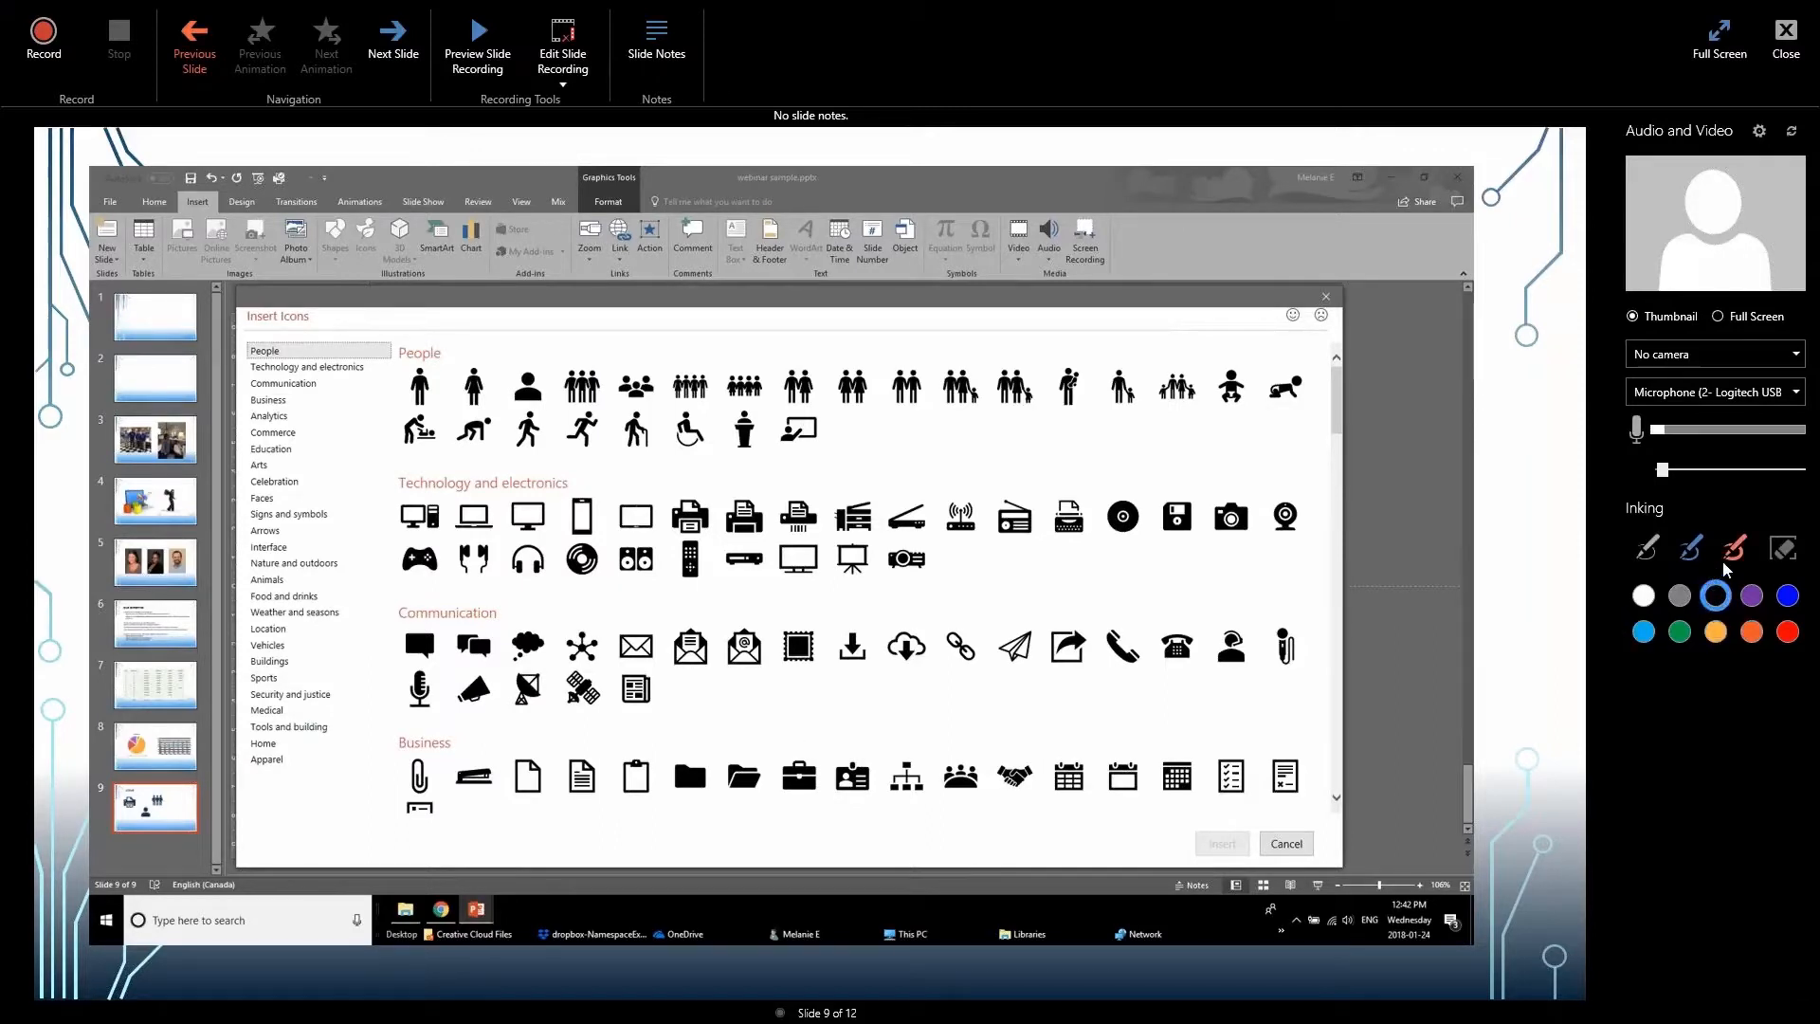
Choose the orange ink colour and the first pen for the slide recording, and hide the slide notes
click(1752, 631)
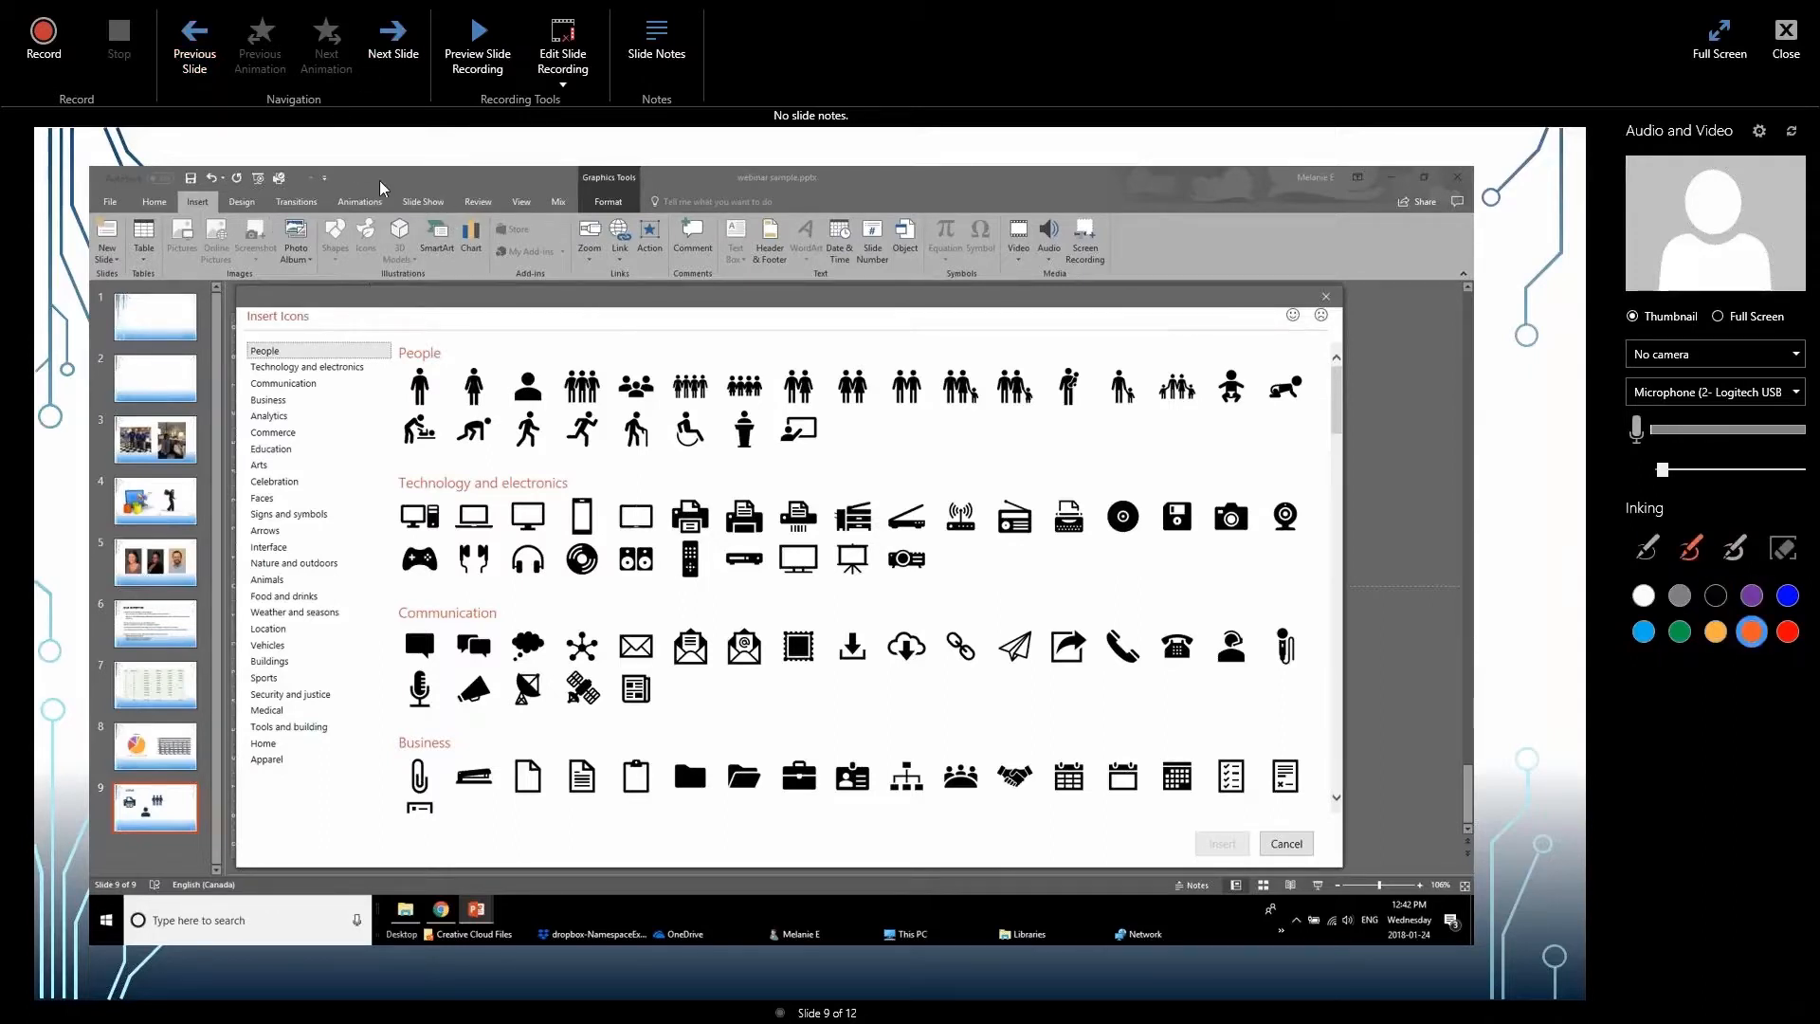
click(1649, 550)
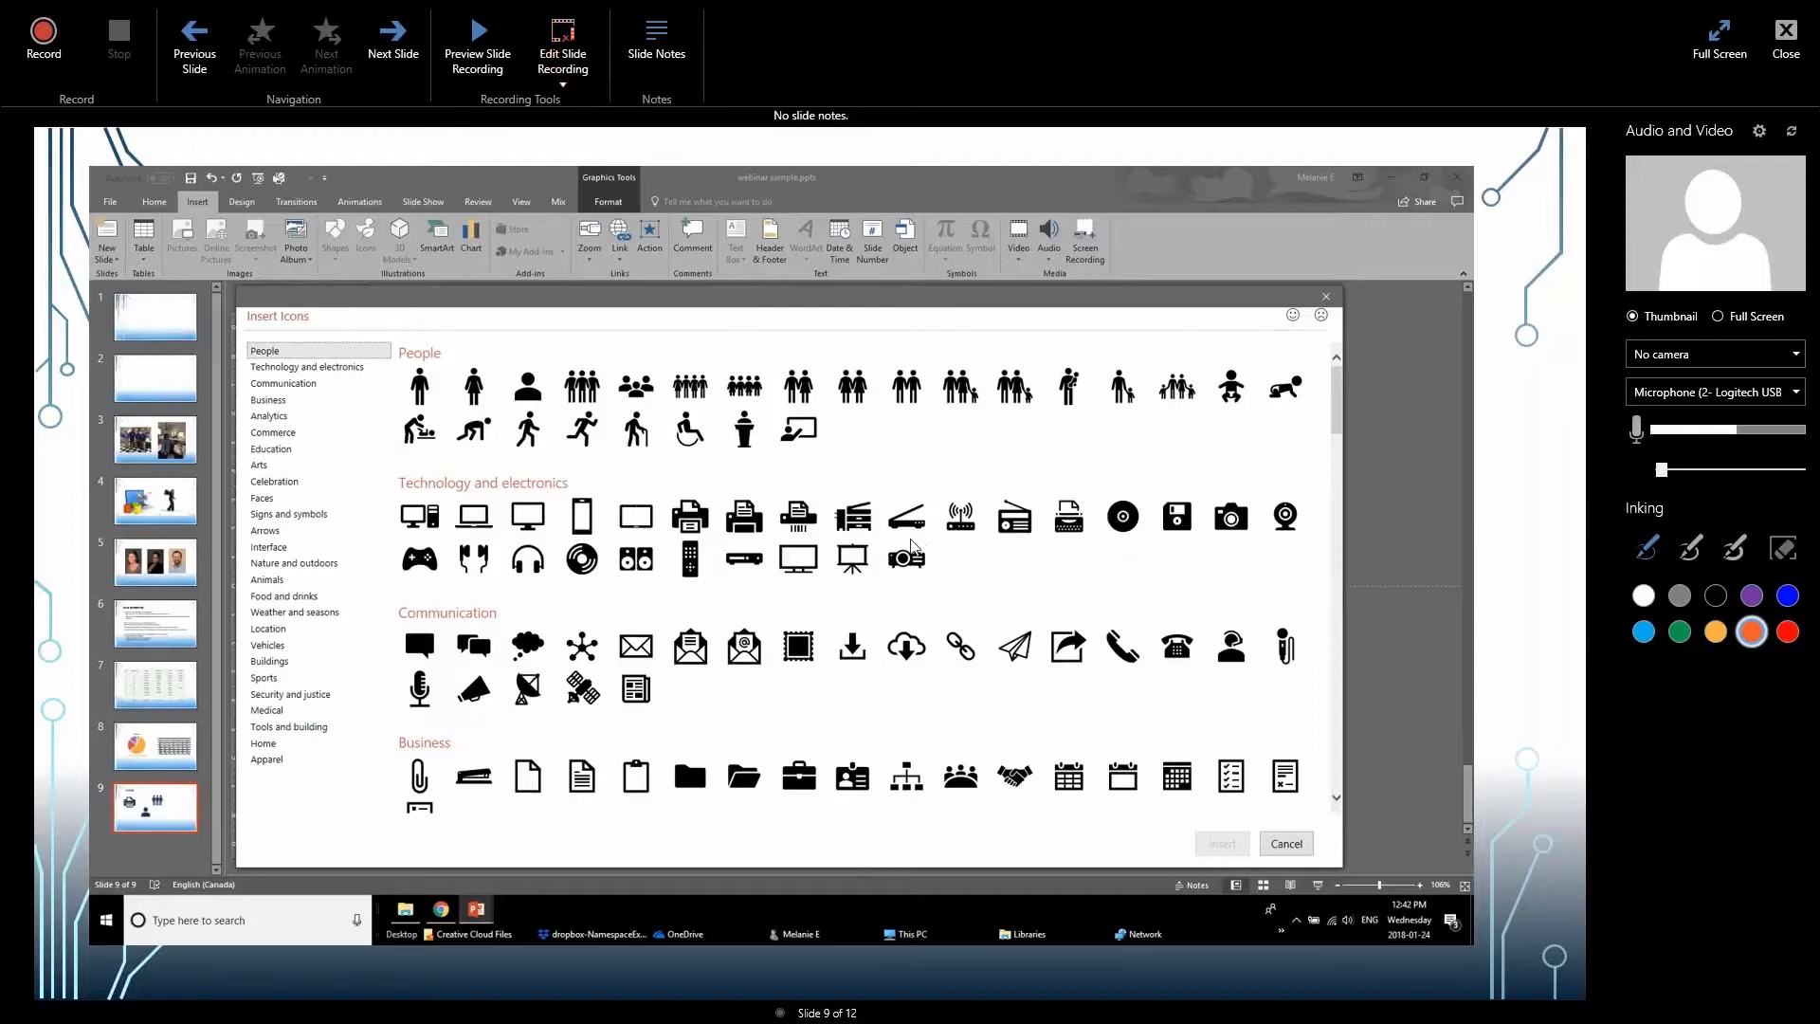
click(660, 60)
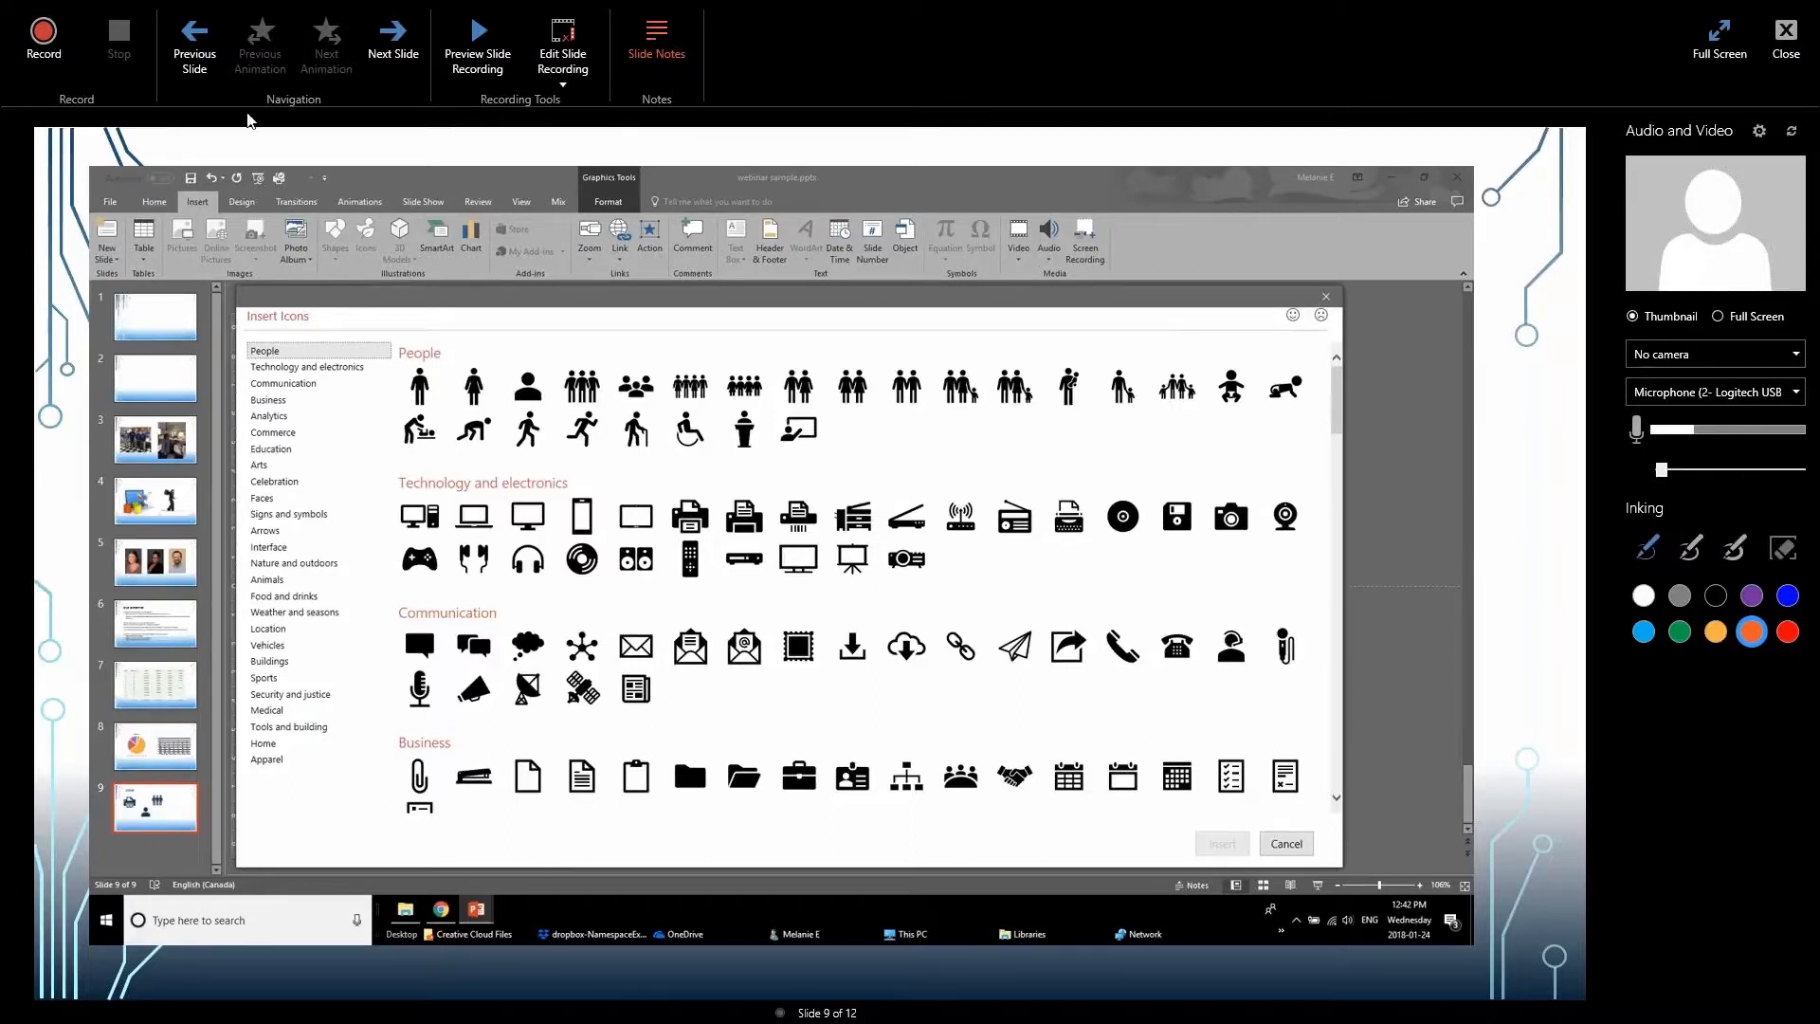
Leave the slide recording view and open the notes area below slide 9
key(Escape)
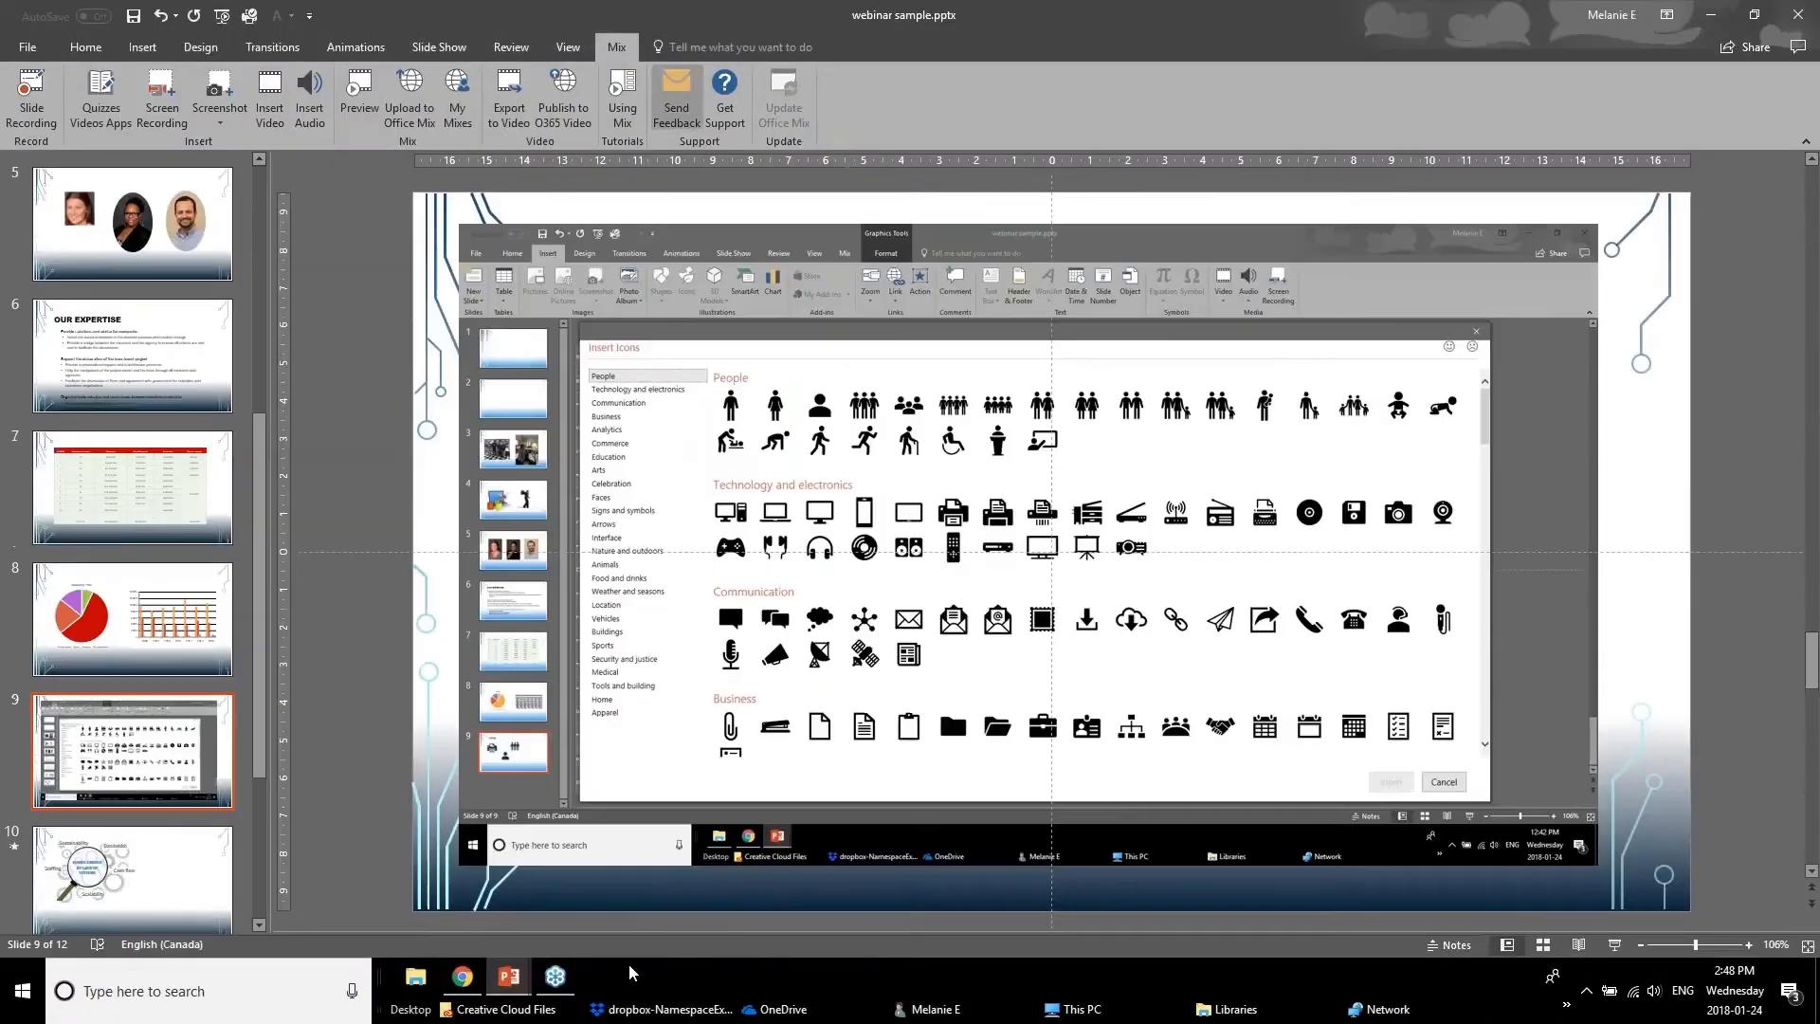
drag(638, 931, 559, 734)
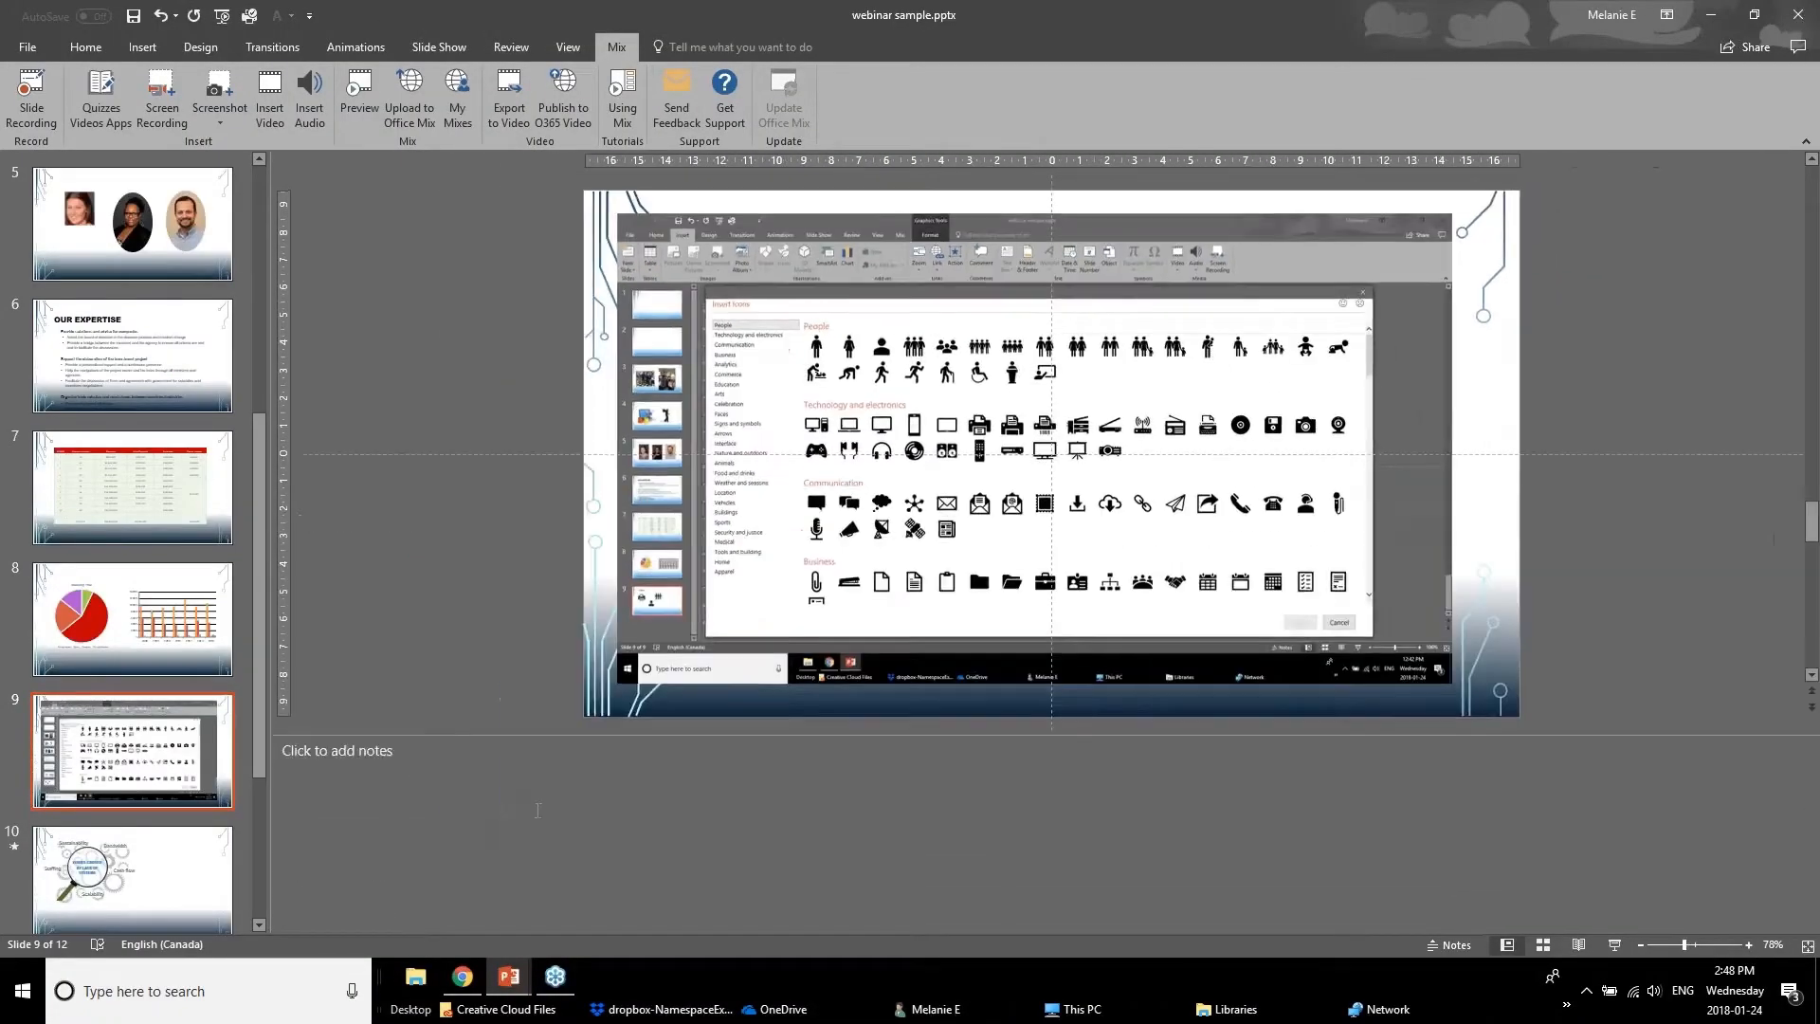
click(536, 811)
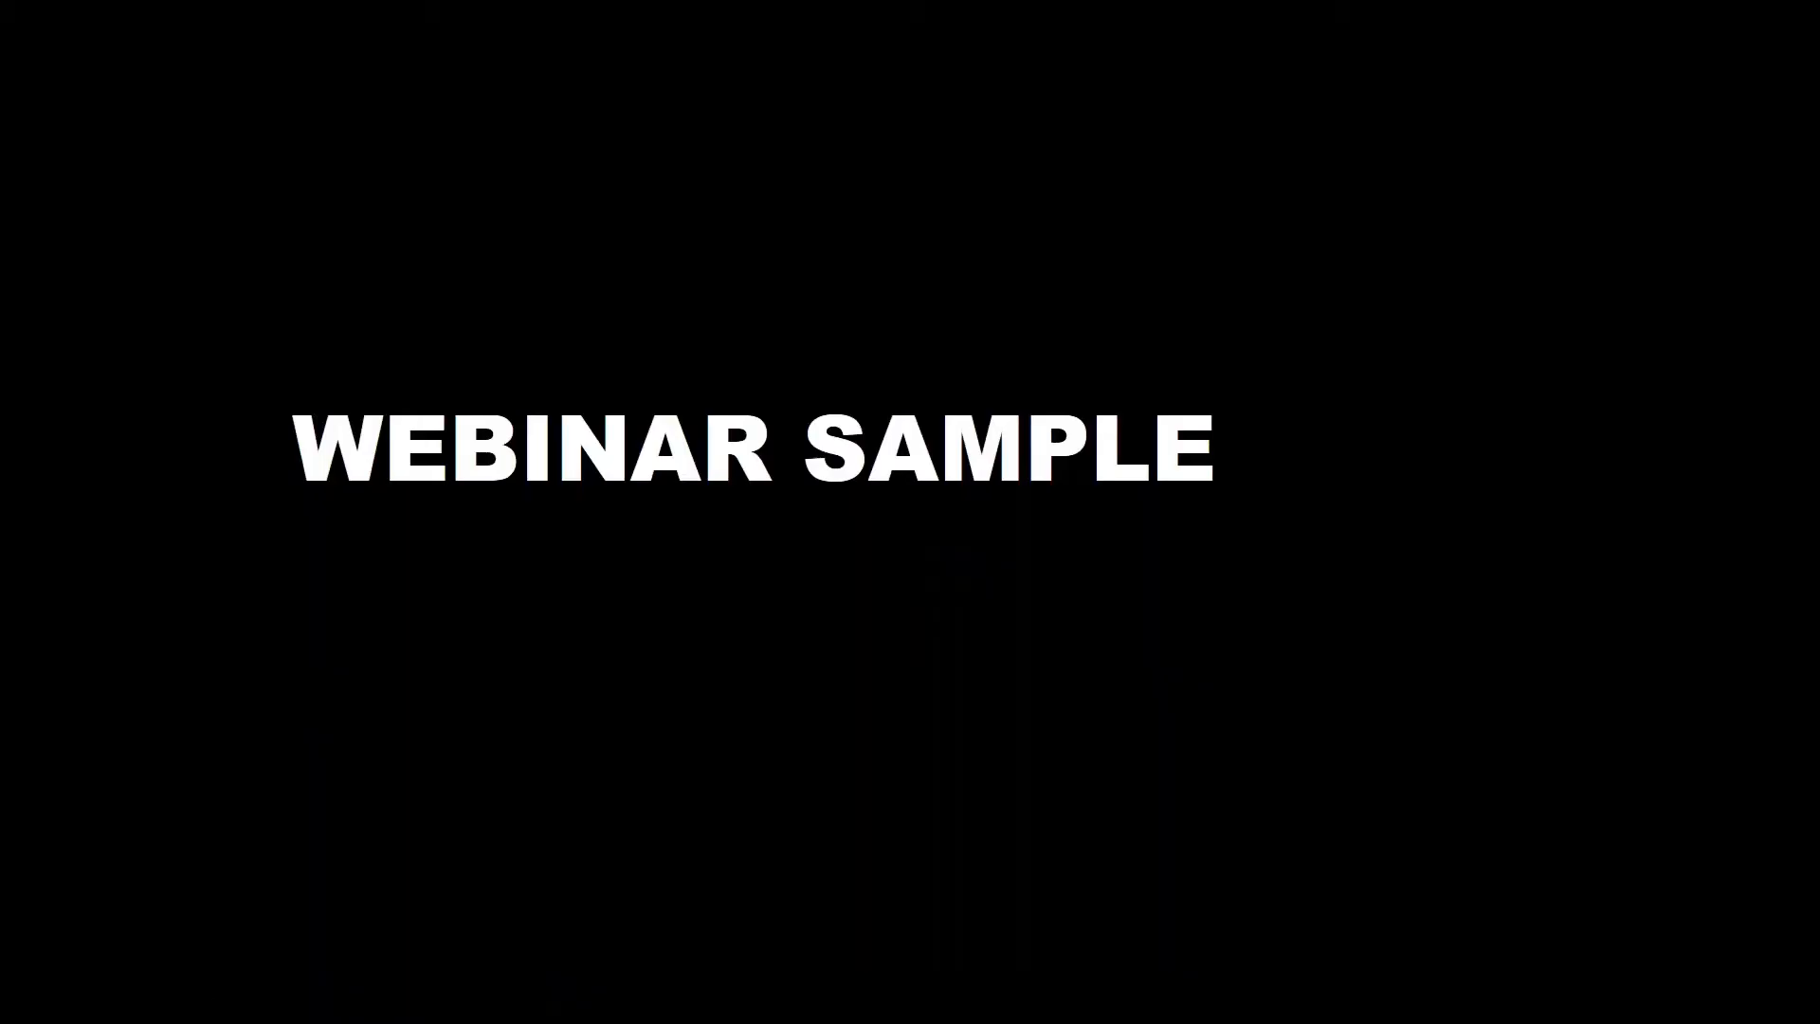
Play through the slide show up to the magnifying-glass slide, and check the slide notes display in the recording view
click(696, 717)
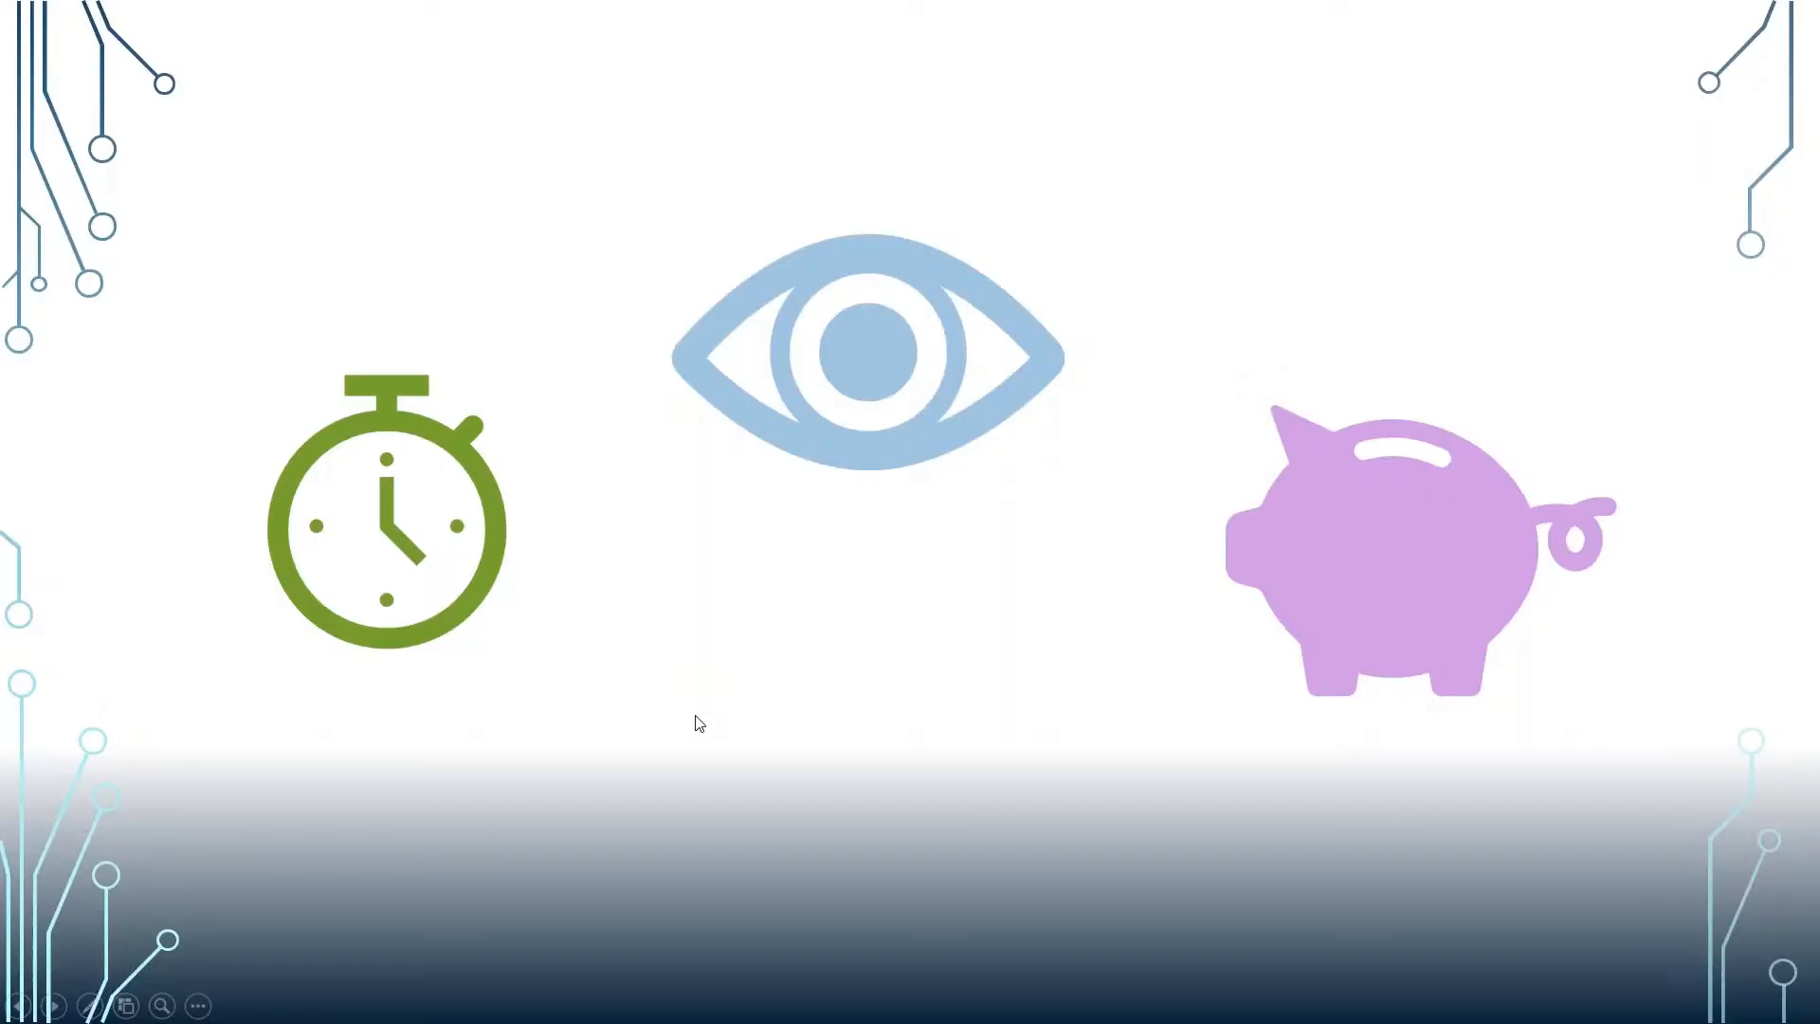
click(698, 718)
click(702, 726)
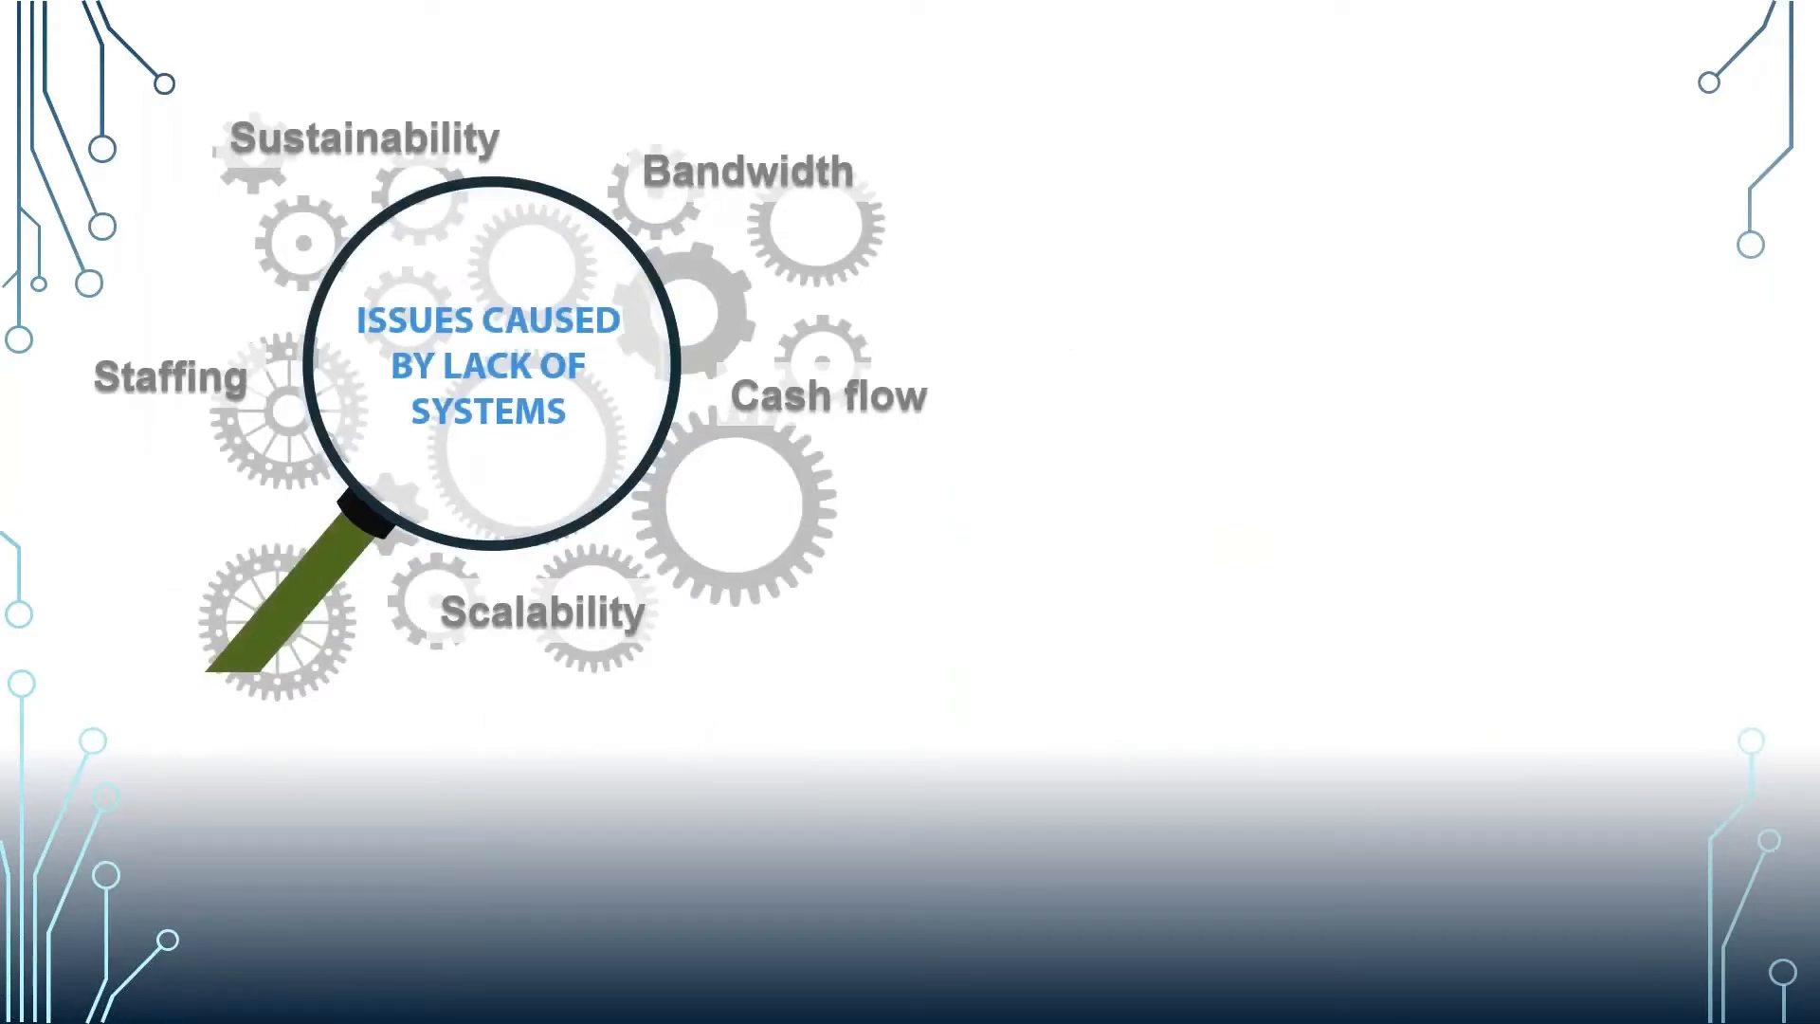
key(Escape)
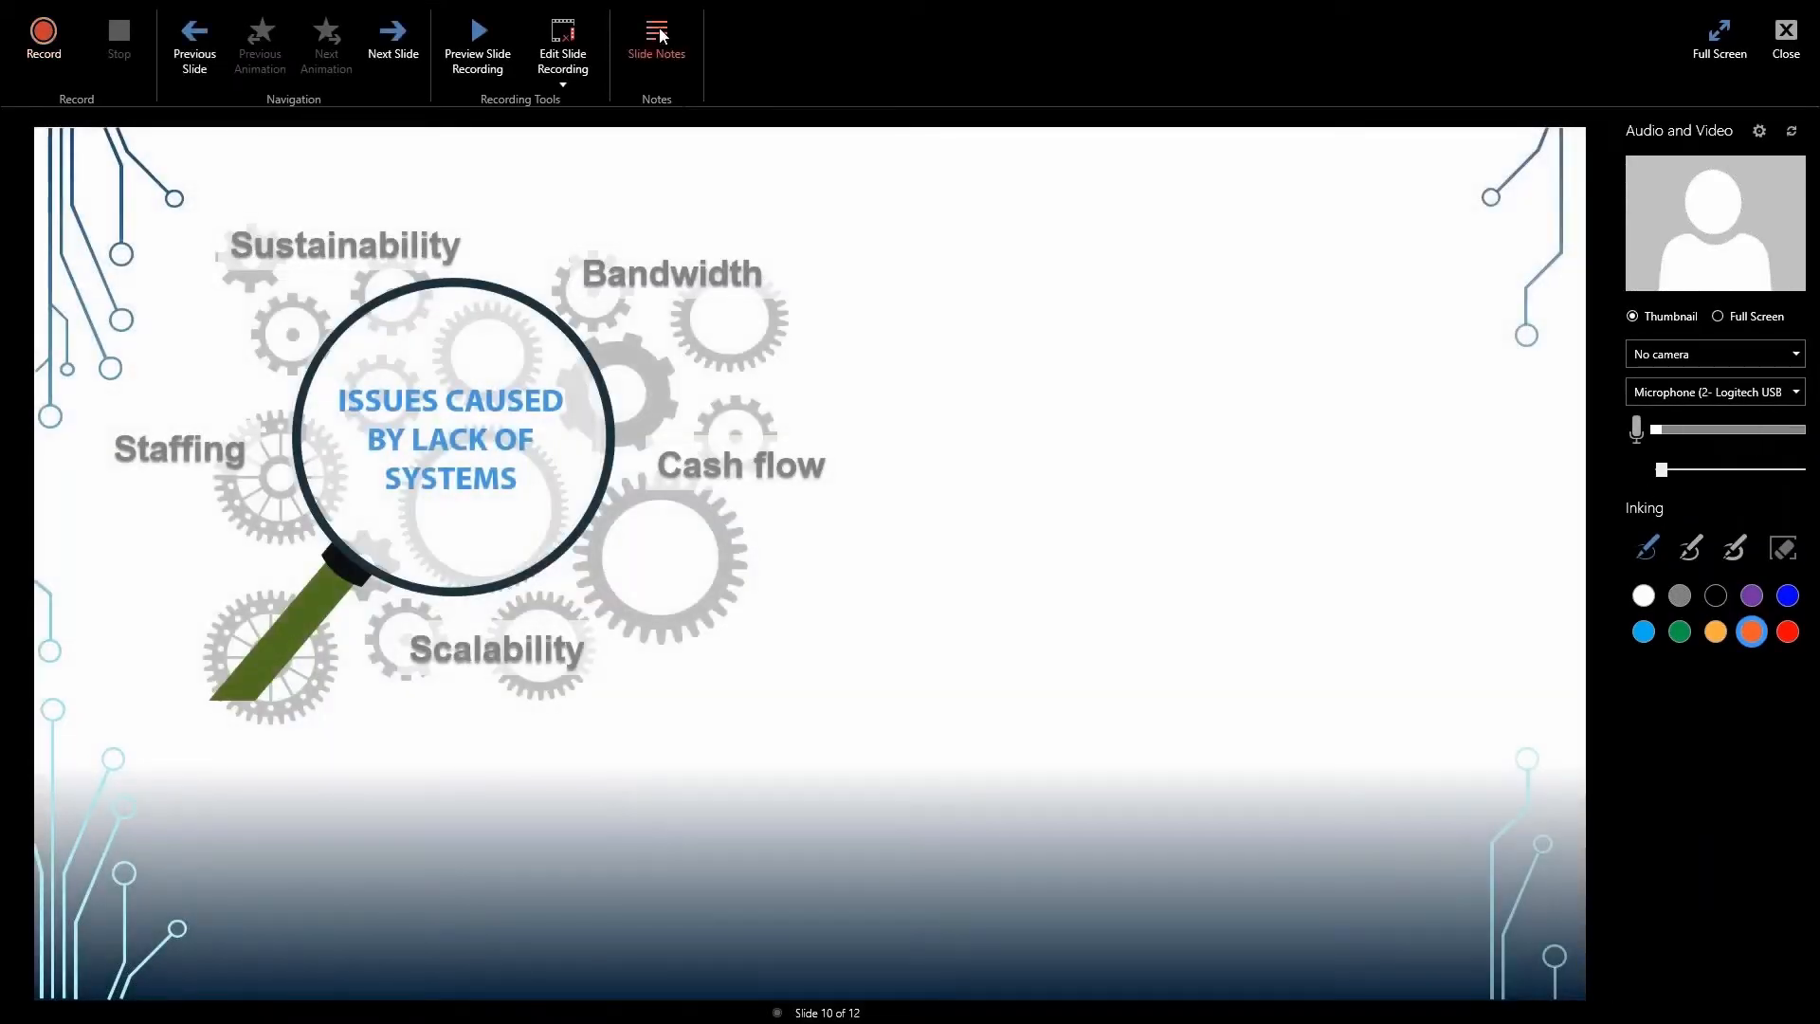
click(658, 36)
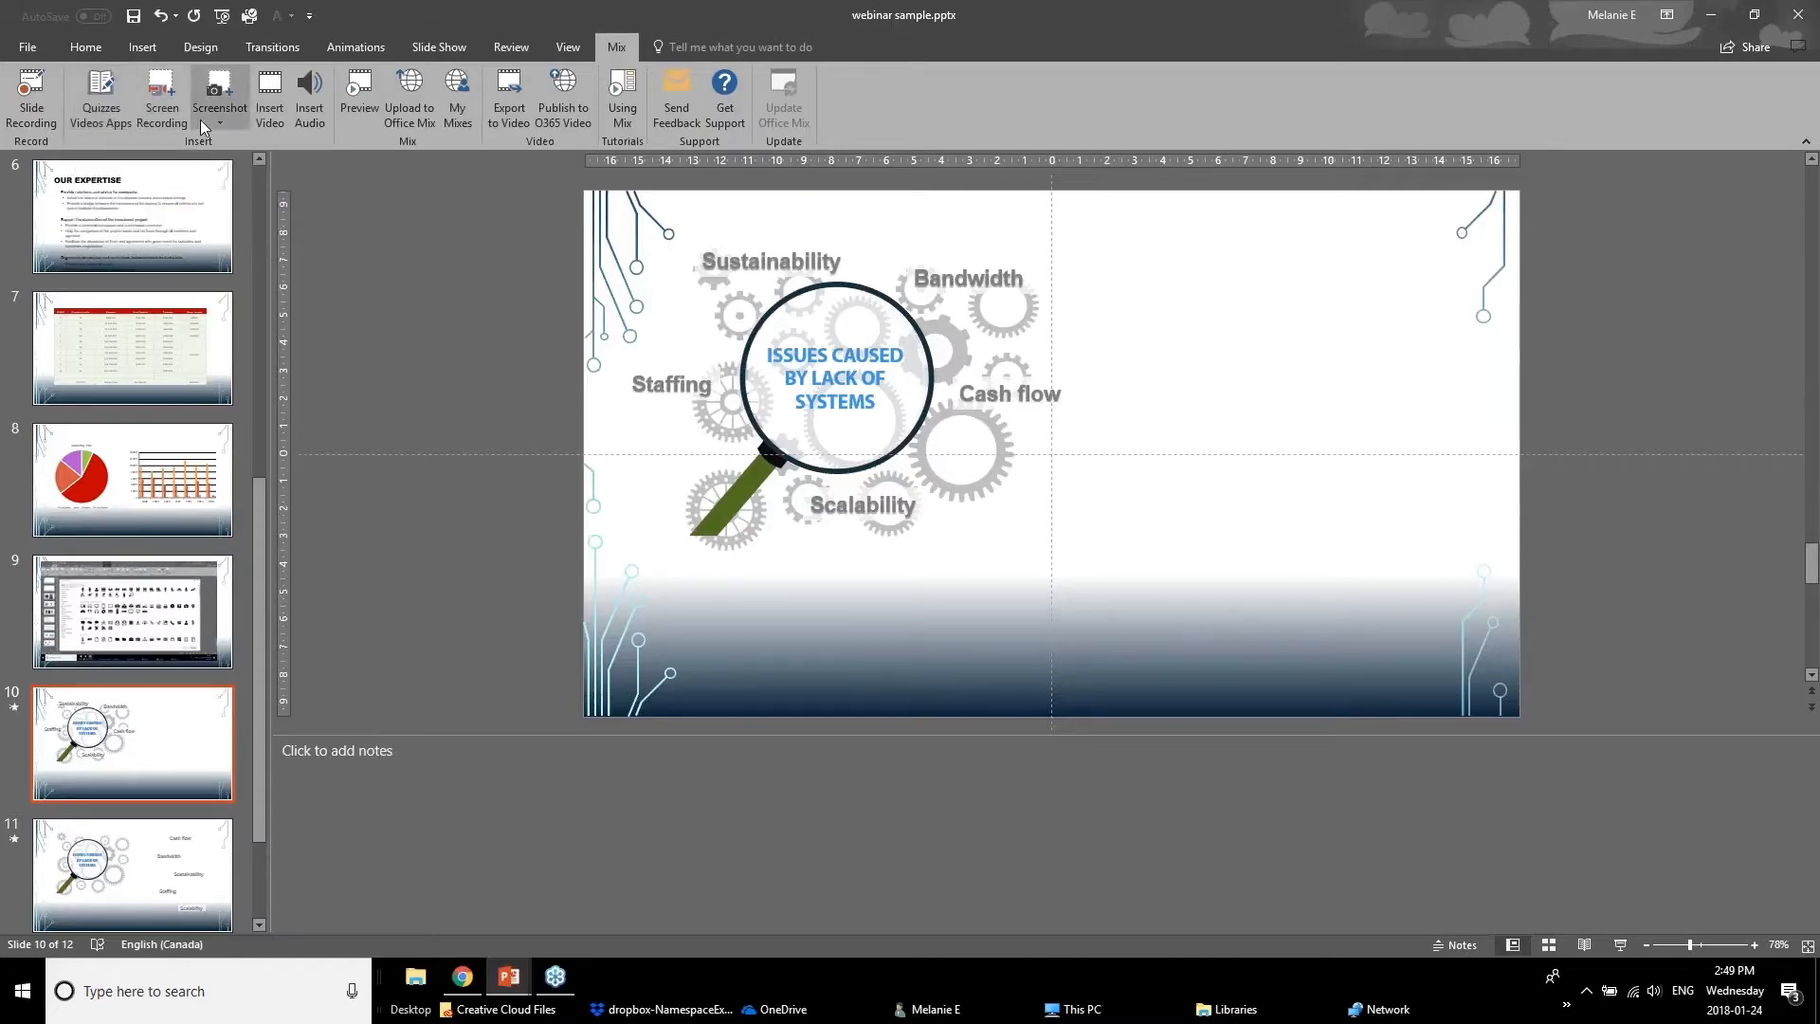
Examine the quiz, poll and app add-ins offered for the presentation, and close the list
click(103, 116)
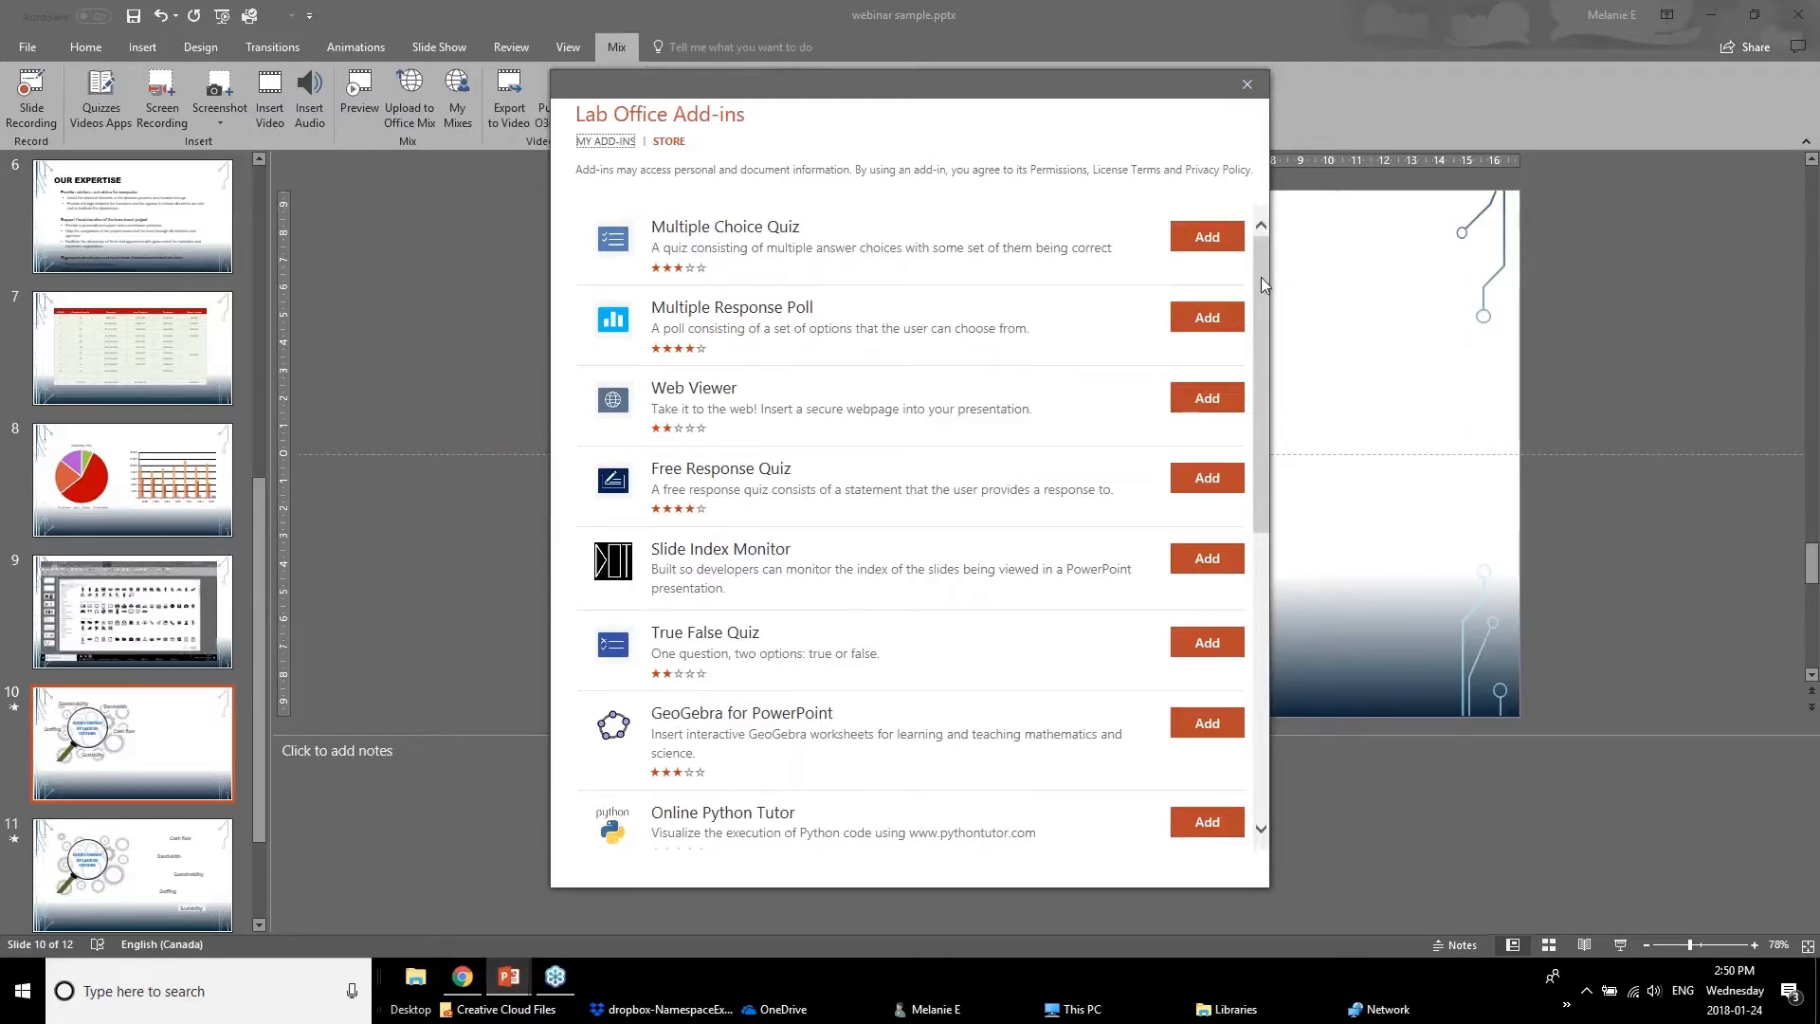
click(1246, 83)
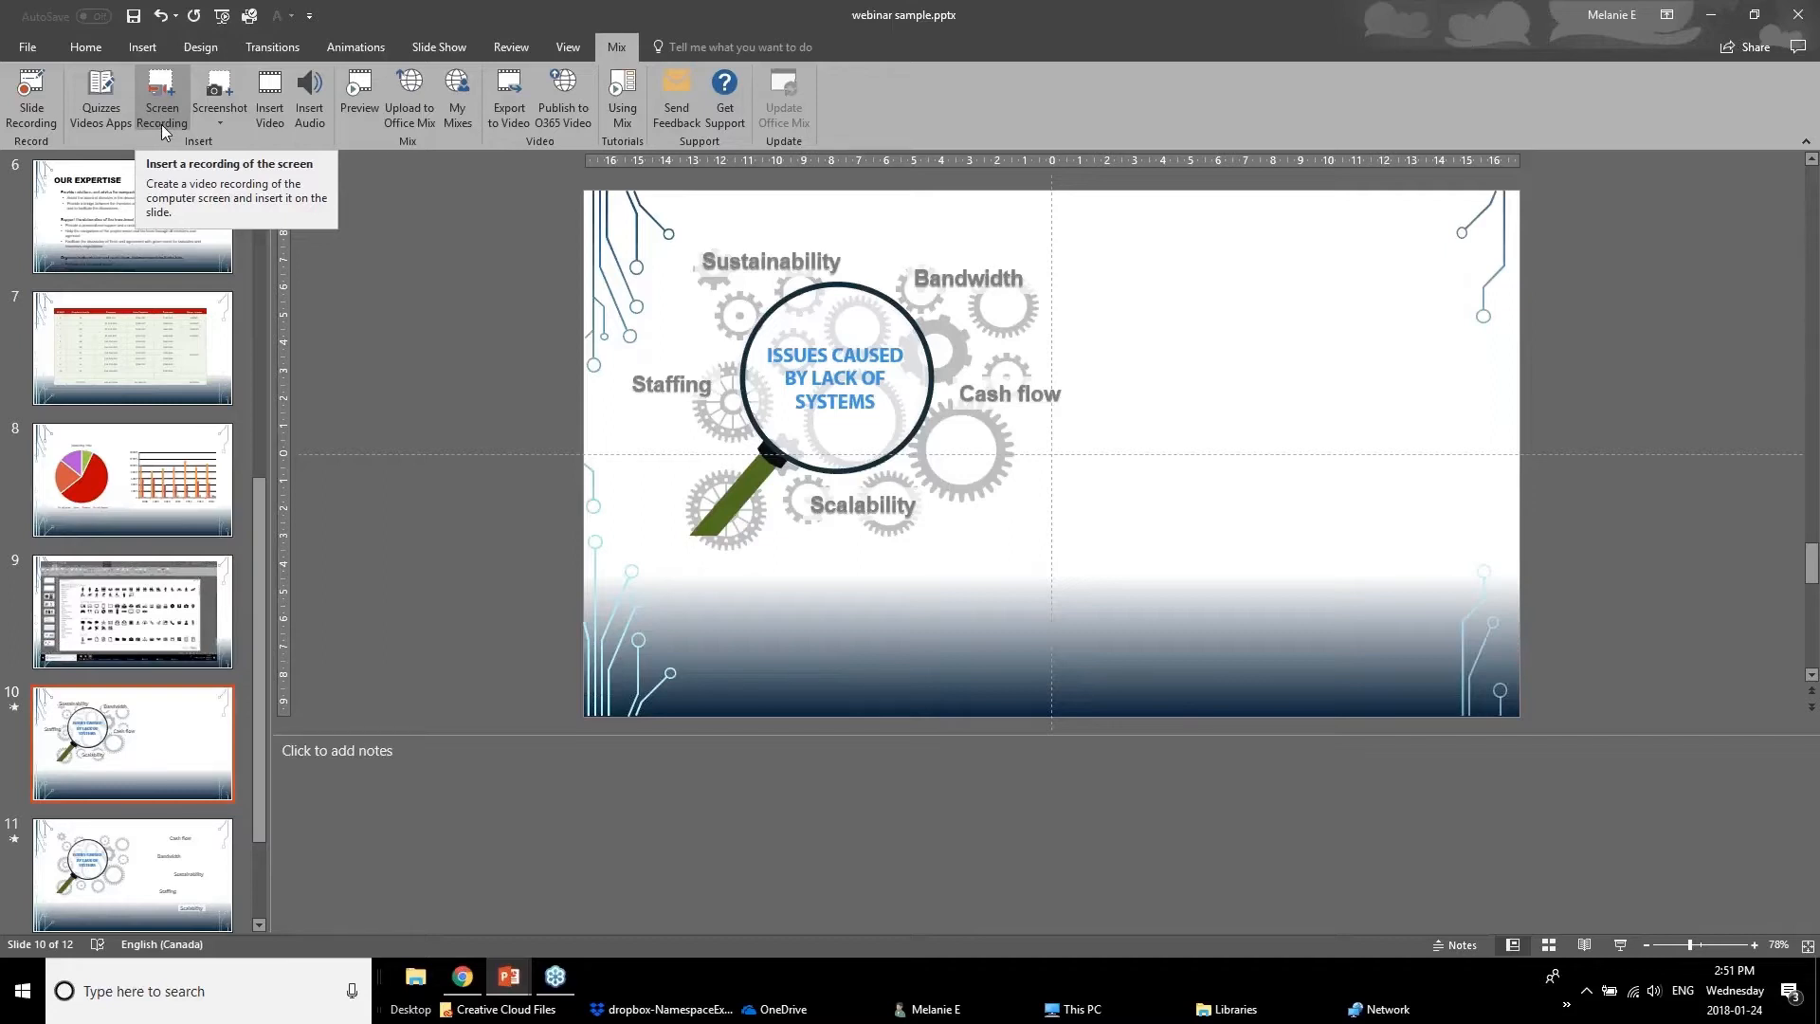
Insert a screen clipping of the New MIX Extension window on slide 10 and shrink it to about 28.28 × 15.3 cm near the slide's centre
click(239, 99)
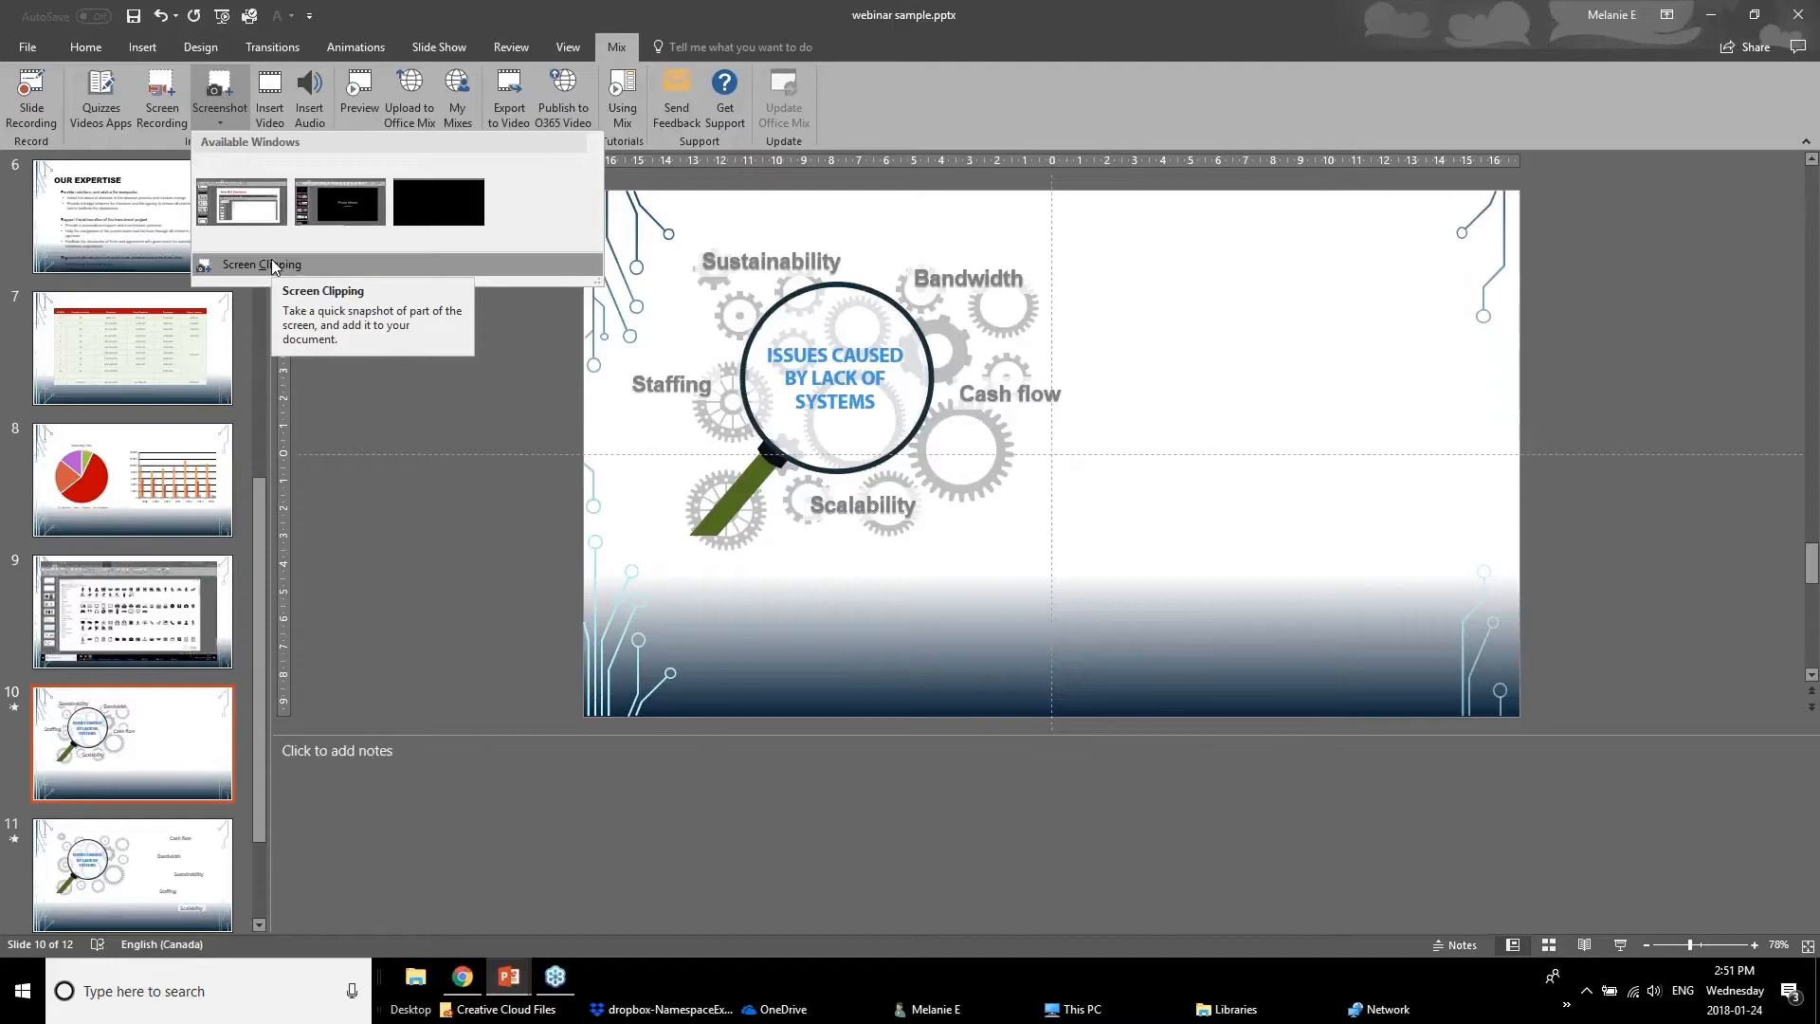
click(272, 264)
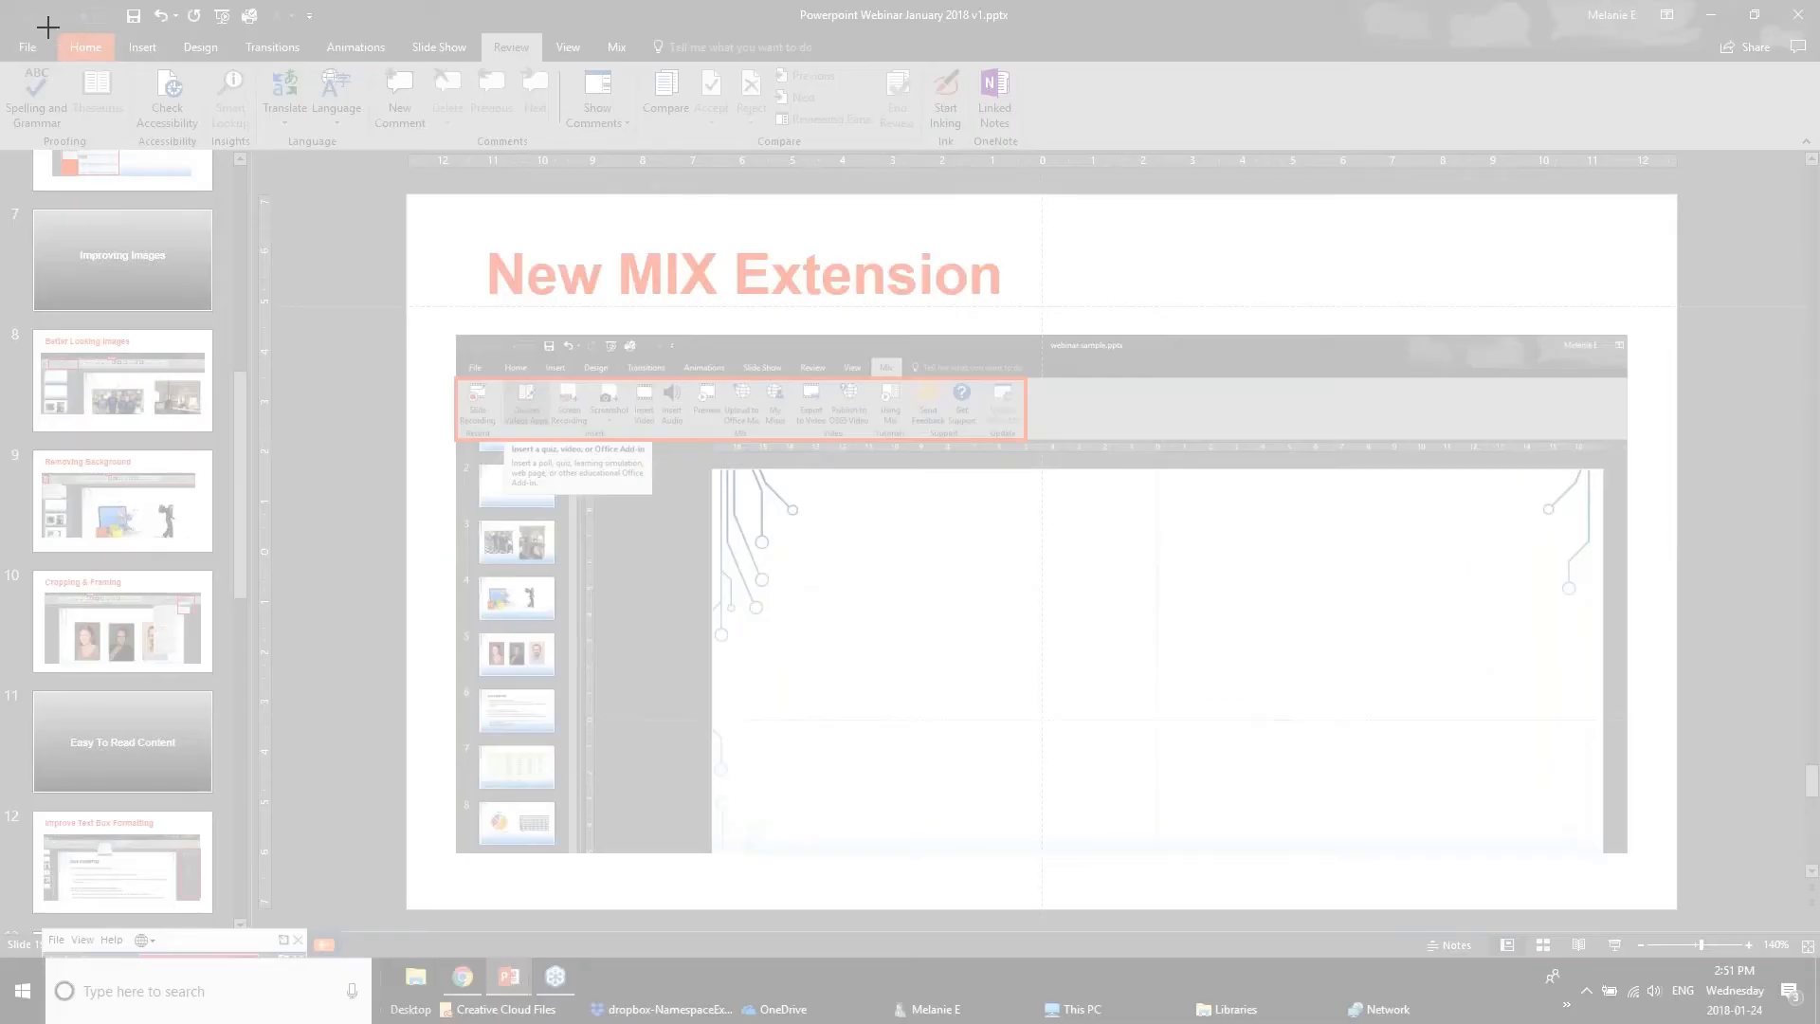
drag(524, 433, 1704, 921)
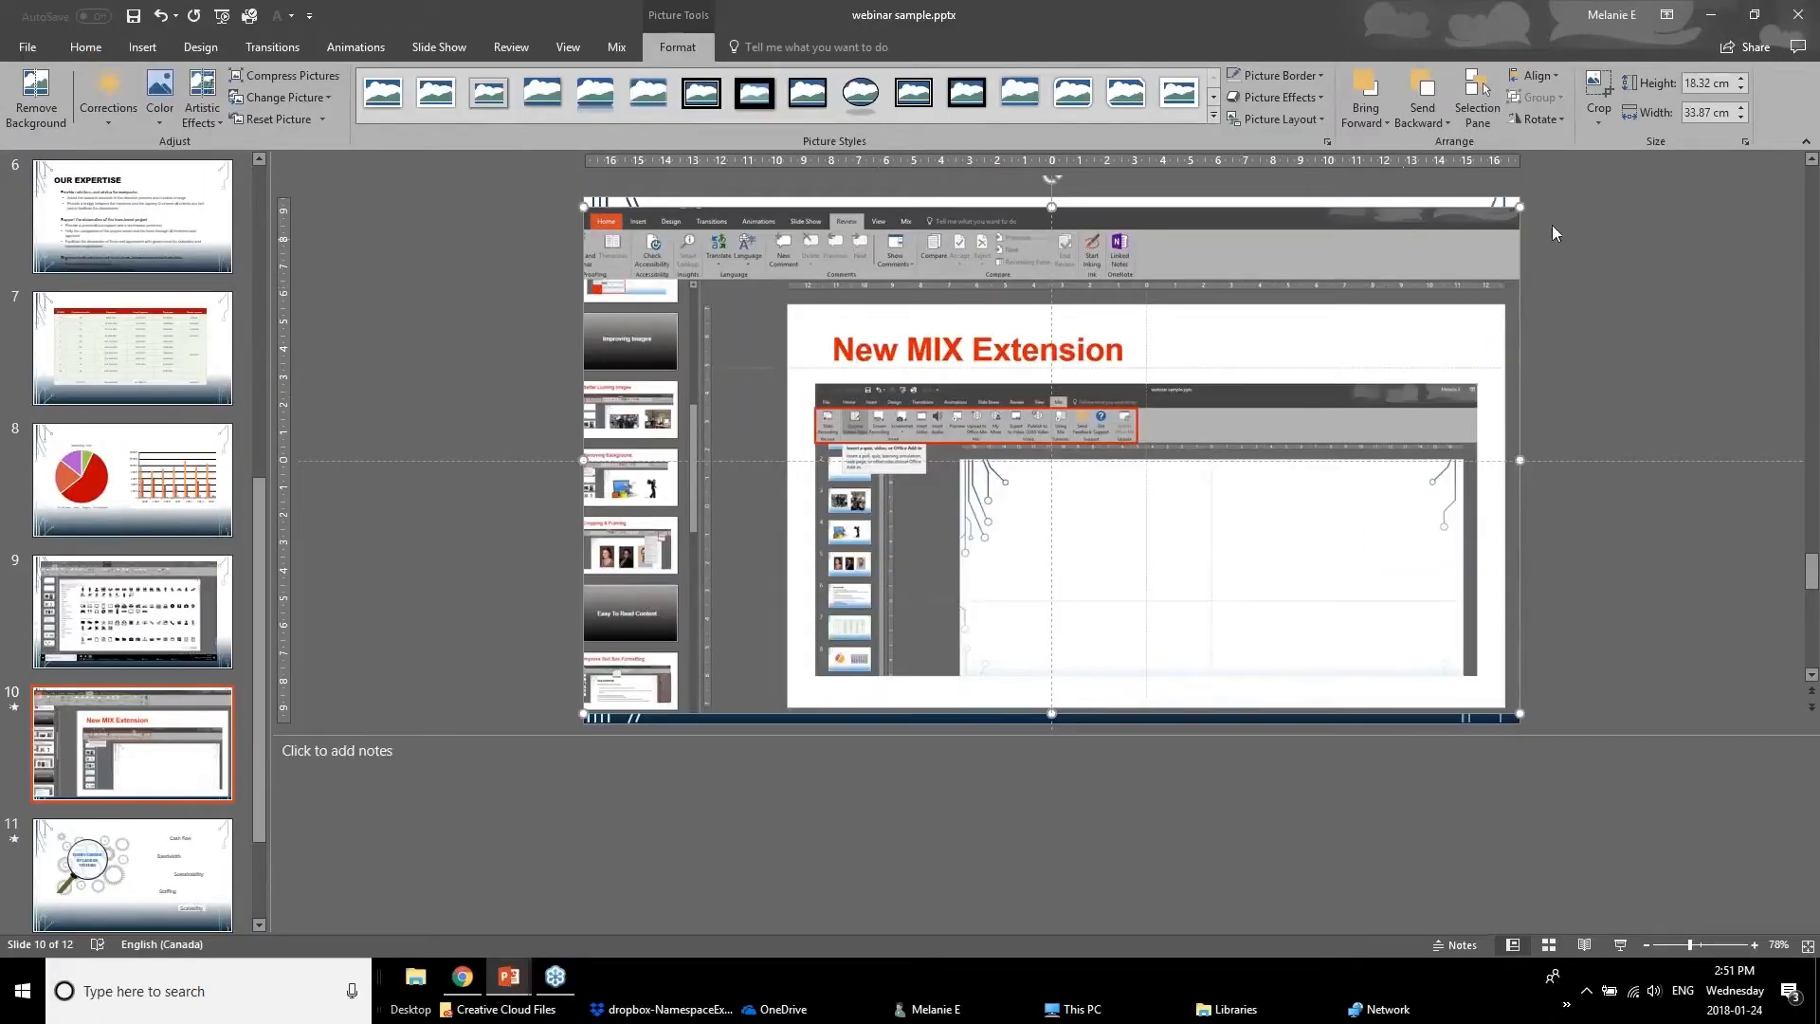
drag(1519, 204, 1365, 276)
drag(1132, 492, 1220, 434)
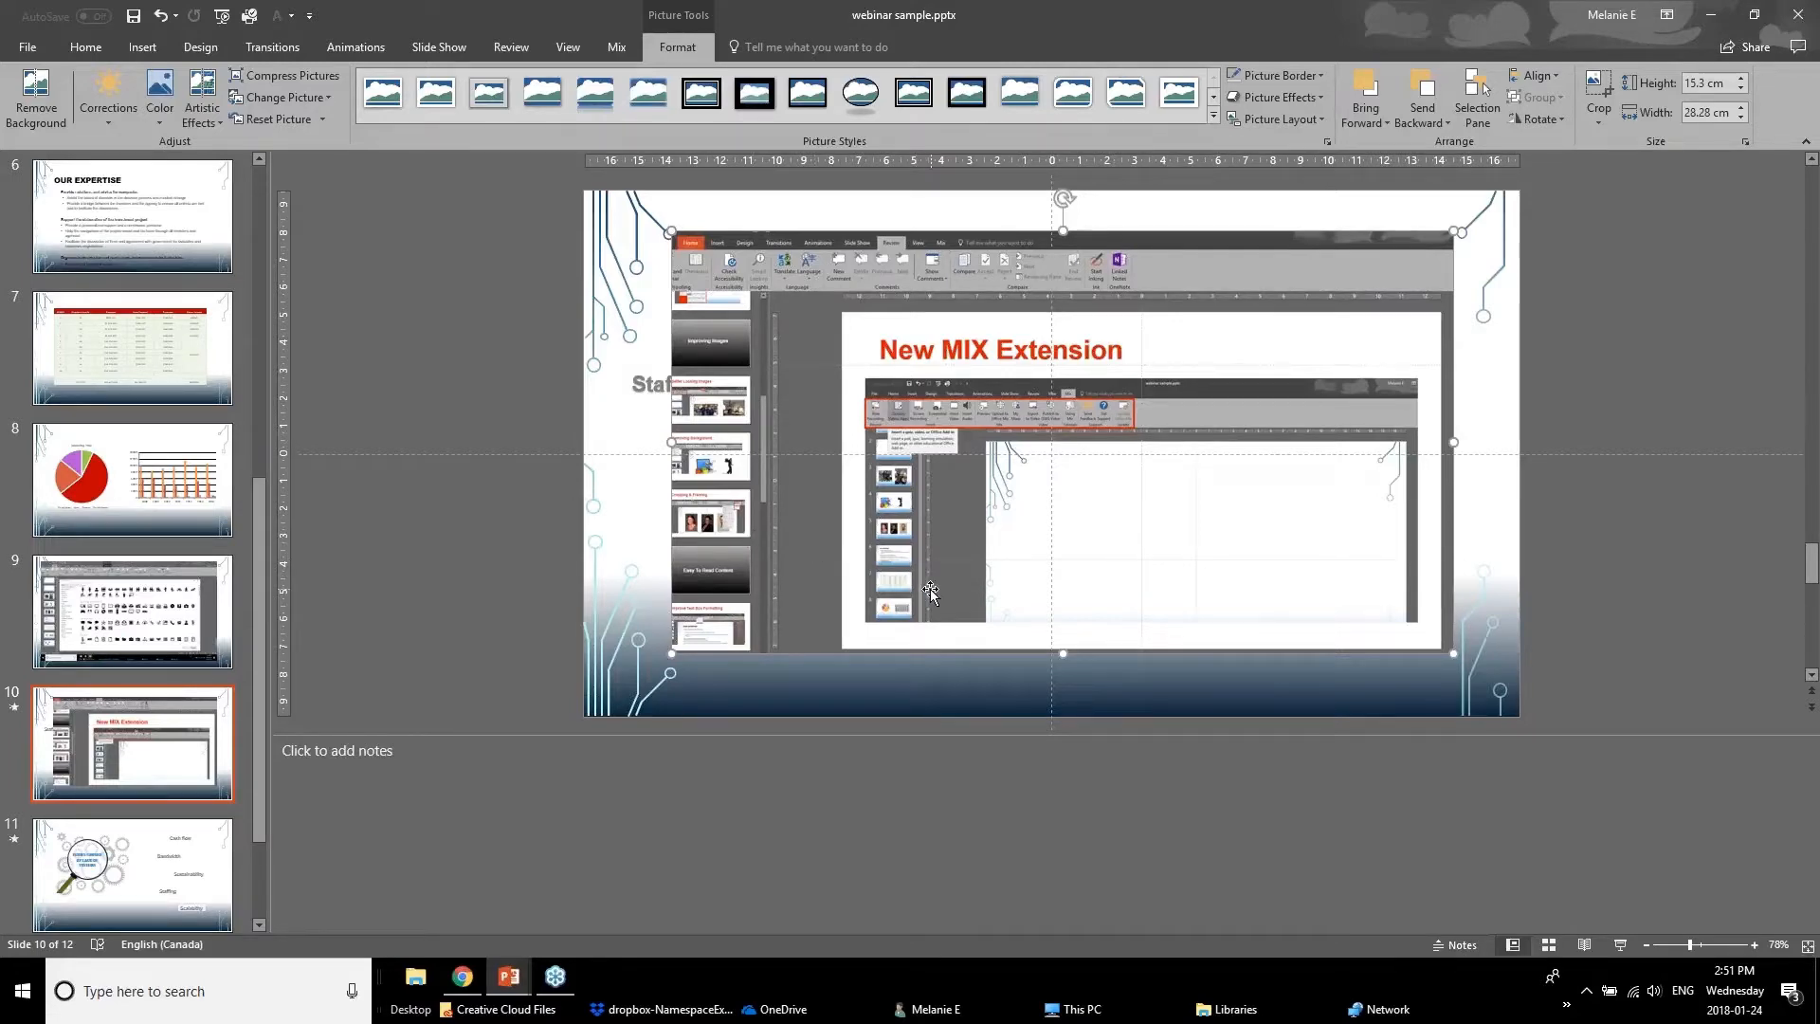
Switch to the Powerpoint Webinar January 2018 v1 presentation and show its Zoom Feature slide
click(511, 981)
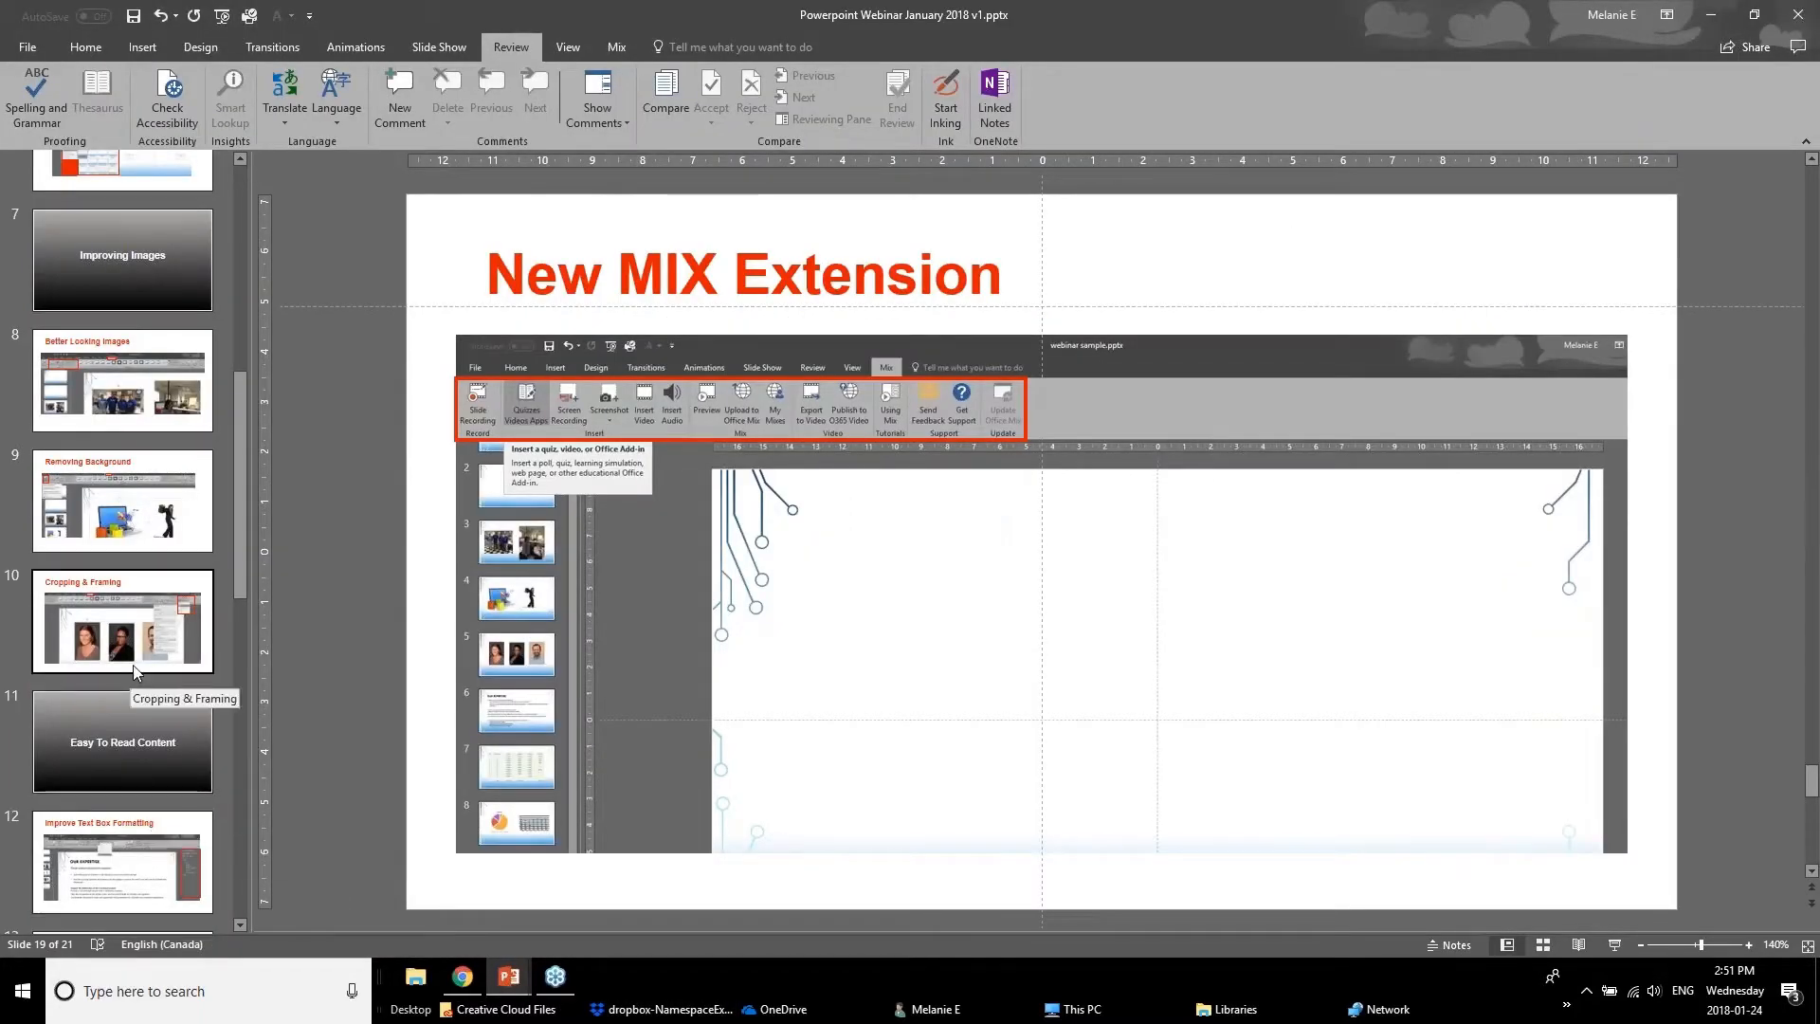
scroll(133, 663, down, 5)
click(130, 733)
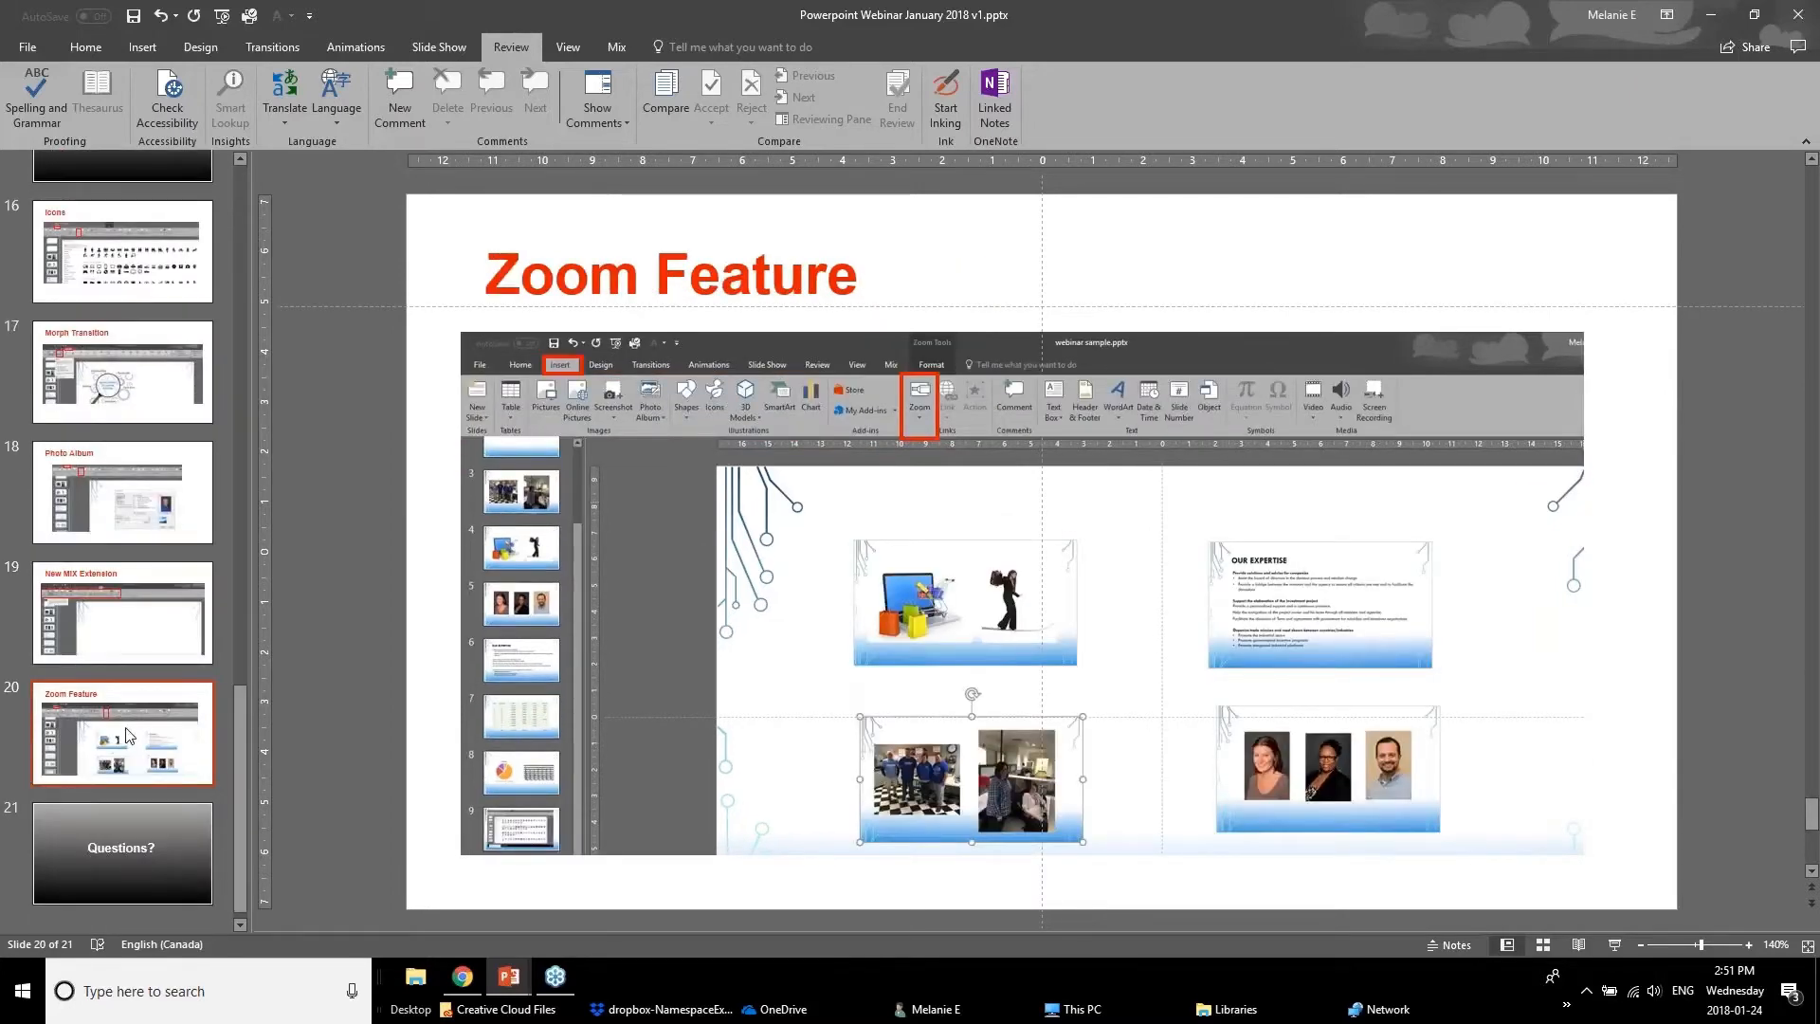